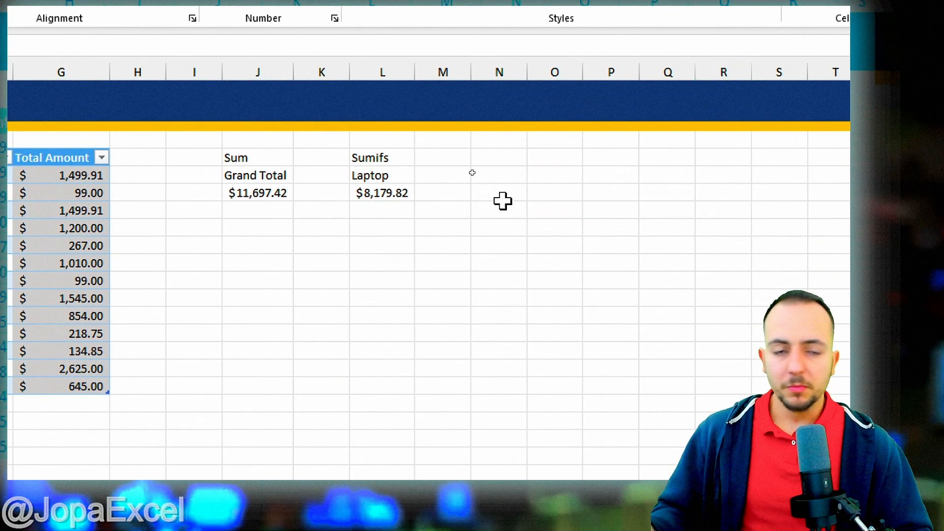
# Step: Review the finished sales report's Sum and Sumifs totals on Sheet1 and the pivot tables and chart on Sheet2
pyautogui.hotkey('ctrl', '2')
pyautogui.moveTo(396, 158); pyautogui.dragTo(569, 195)
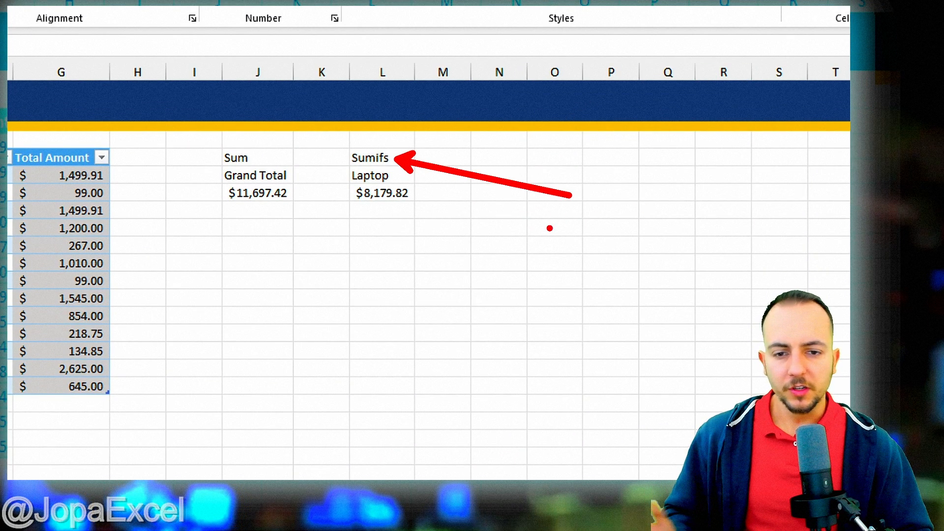
pyautogui.press('Escape')
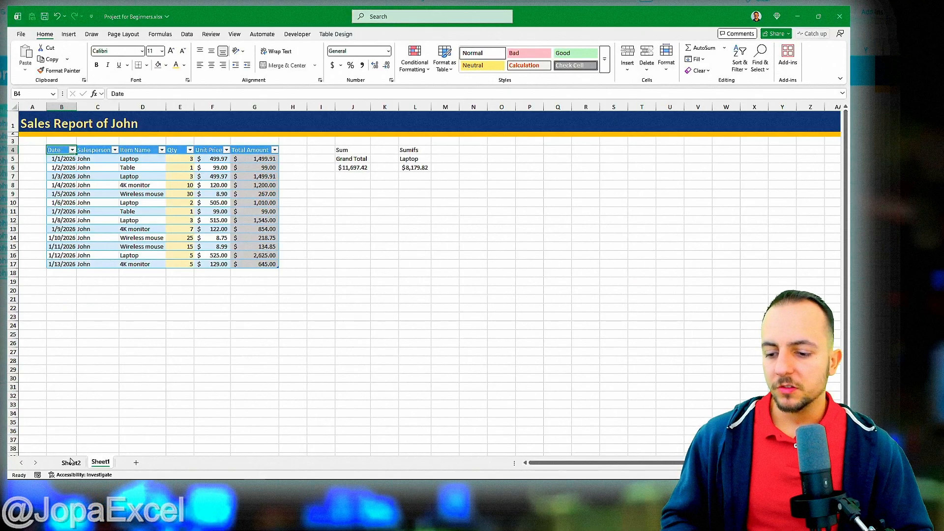
pyautogui.hotkey('ctrl', 'pageup')
pyautogui.hotkey('ctrl', '4')
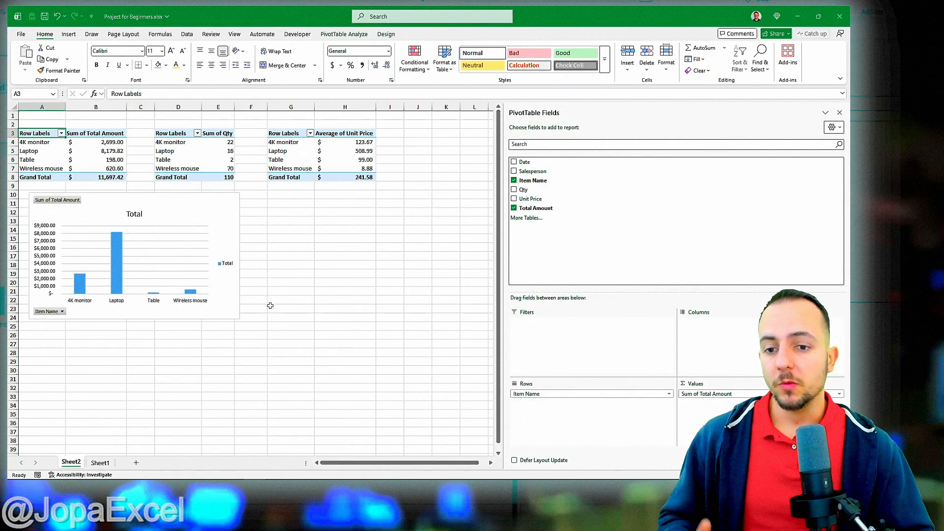
pyautogui.click(100, 462)
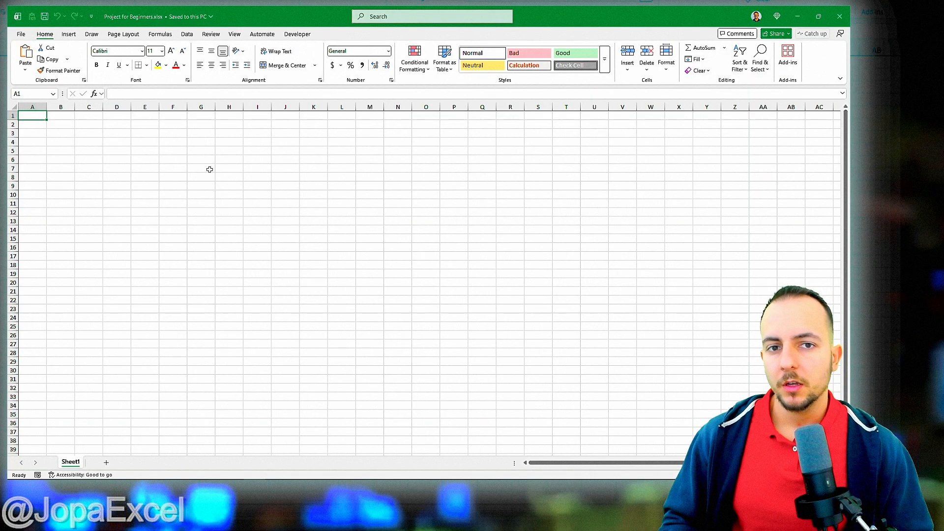
# Step: Examine the blank worksheet and the available Home, Insert, Page Layout and Formulas commands
pyautogui.scroll(-2, 150, 168)
pyautogui.scroll(2, 151, 170)
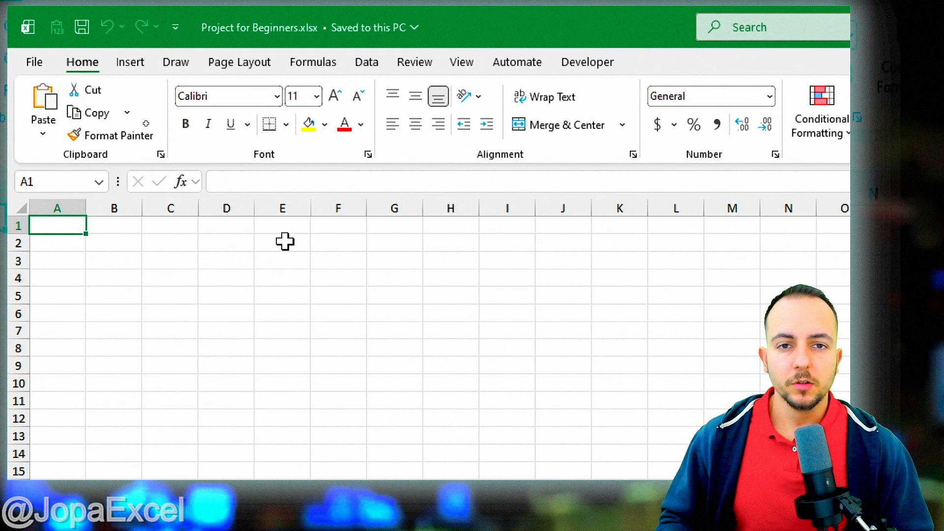
pyautogui.click(143, 67)
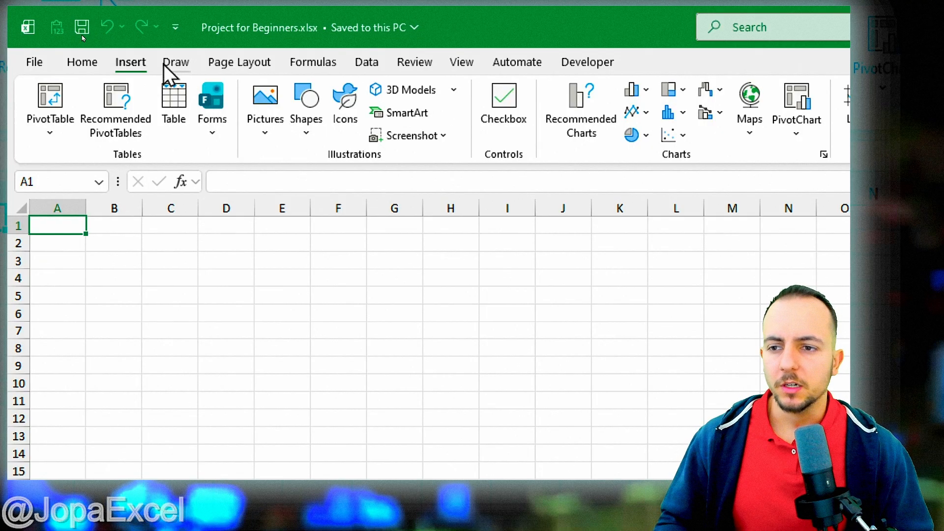
pyautogui.click(93, 74)
pyautogui.click(139, 71)
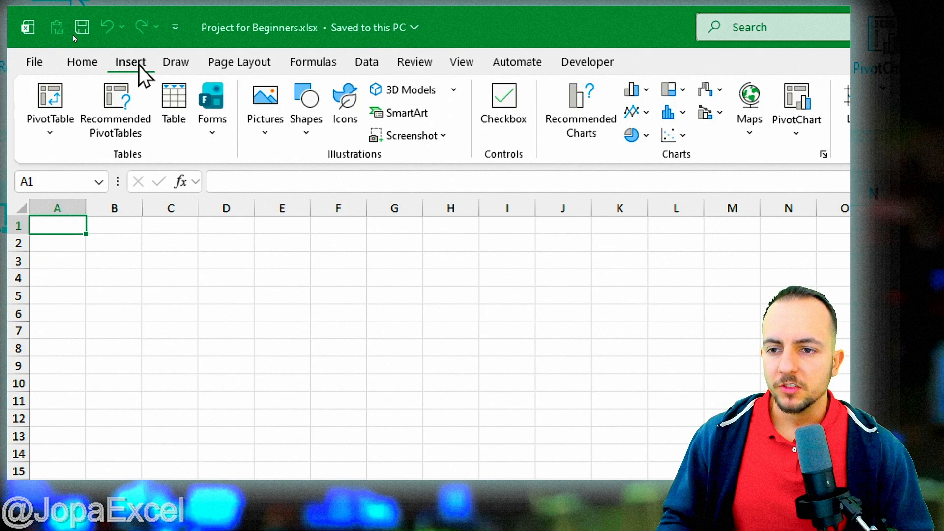
pyautogui.click(219, 68)
pyautogui.click(302, 70)
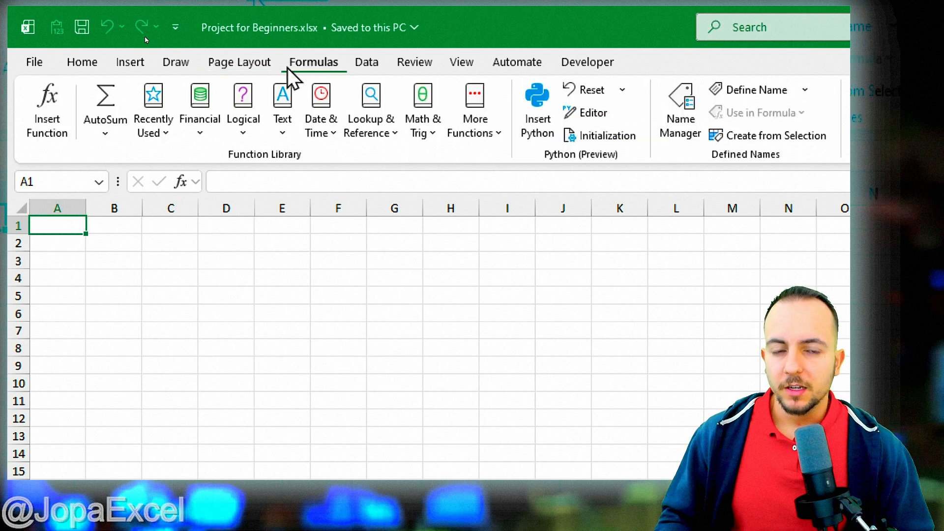
# Step: Draw a wavy freehand line across columns D to K with the red pen and undo it
pyautogui.click(186, 67)
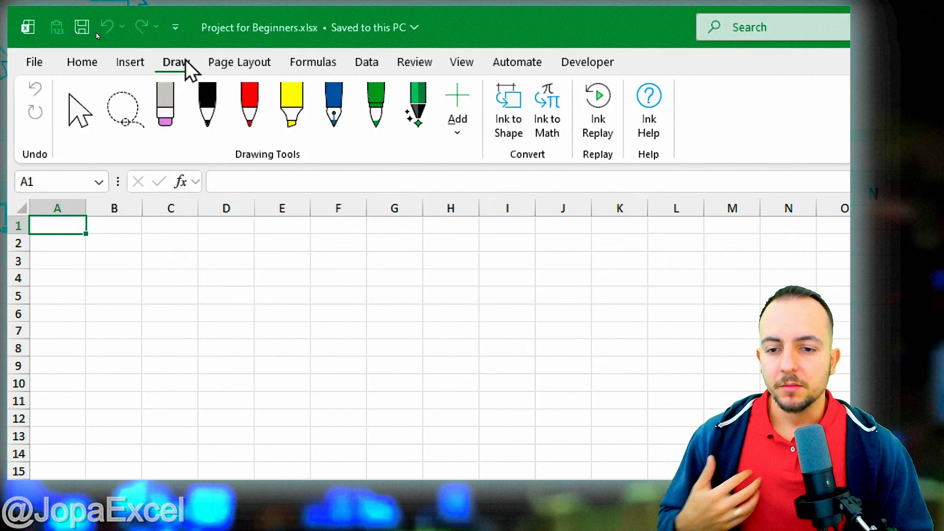
pyautogui.click(249, 109)
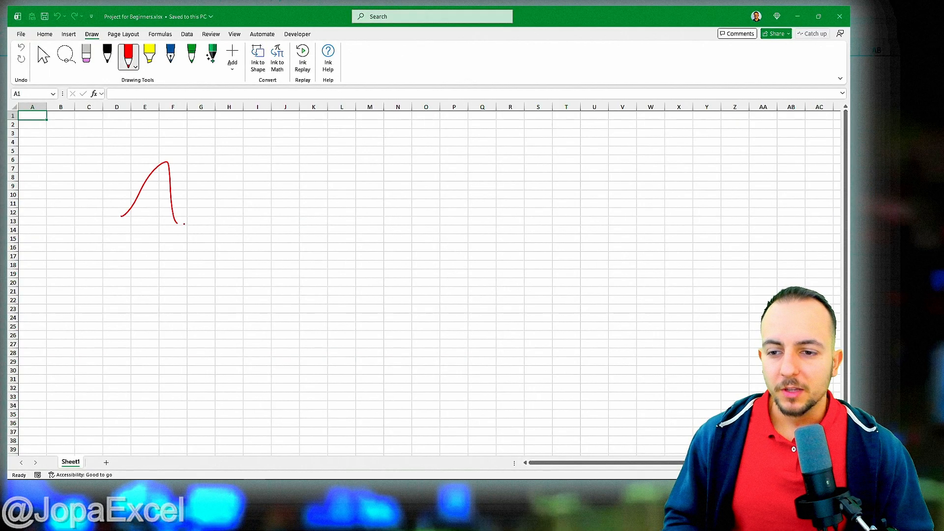
pyautogui.moveTo(184, 224); pyautogui.dragTo(326, 208)
pyautogui.press('Escape')
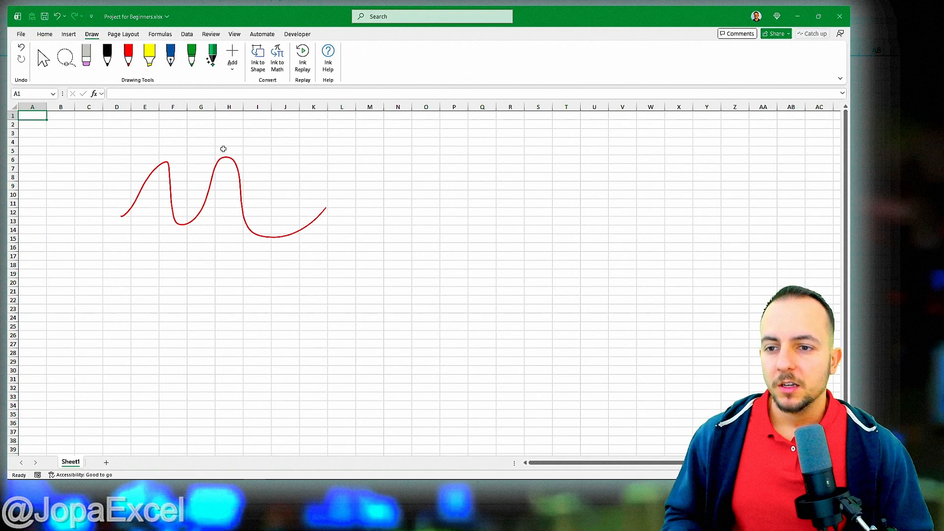
pyautogui.hotkey('ctrl', 'z')
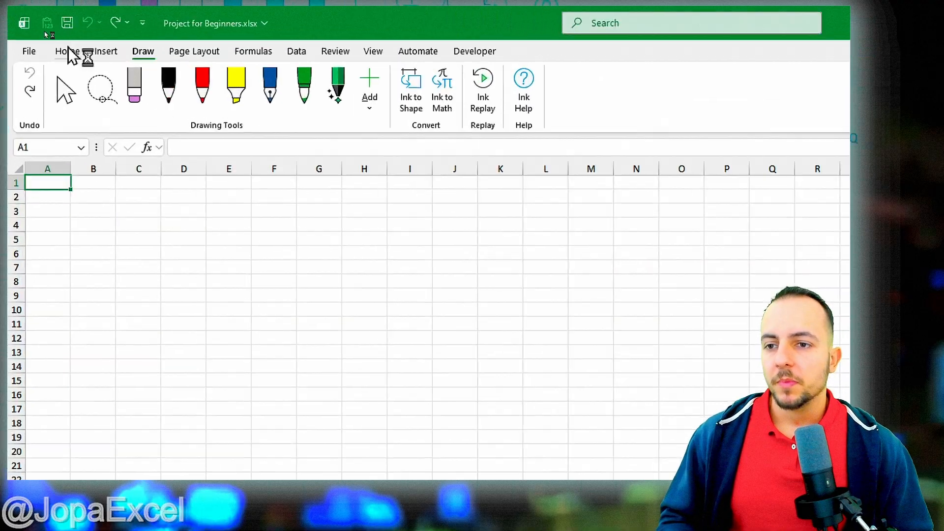
# Step: Examine the Formulas, Data, Review and View commands available for the worksheet
pyautogui.click(127, 35)
pyautogui.click(310, 63)
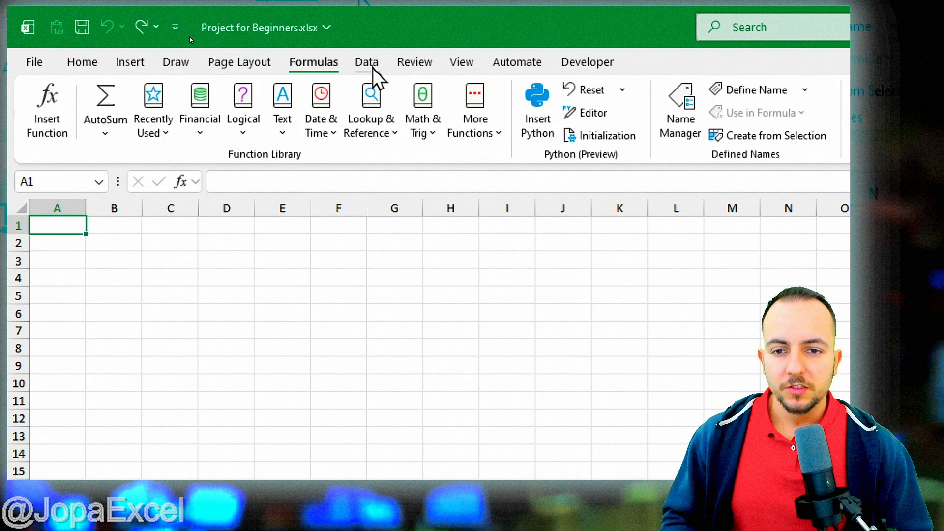
pyautogui.click(370, 65)
pyautogui.click(417, 65)
pyautogui.click(461, 69)
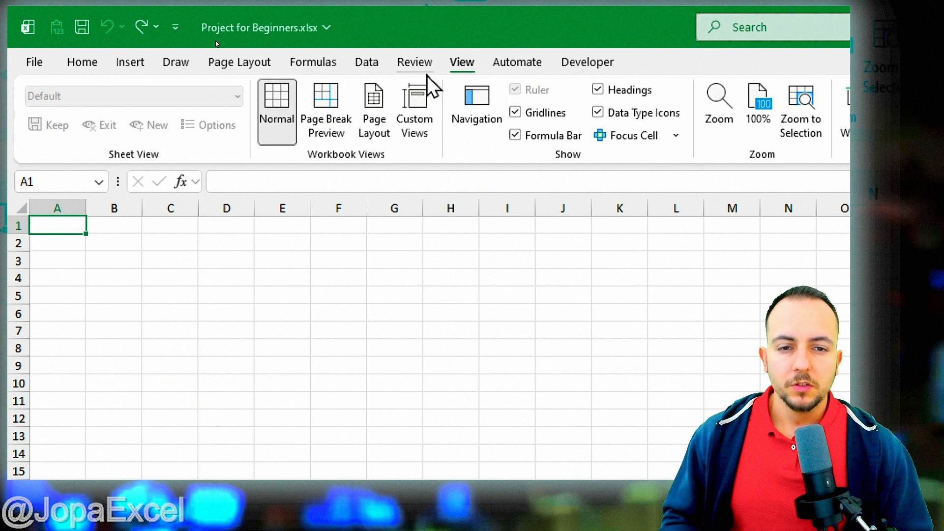
pyautogui.click(411, 69)
pyautogui.click(368, 69)
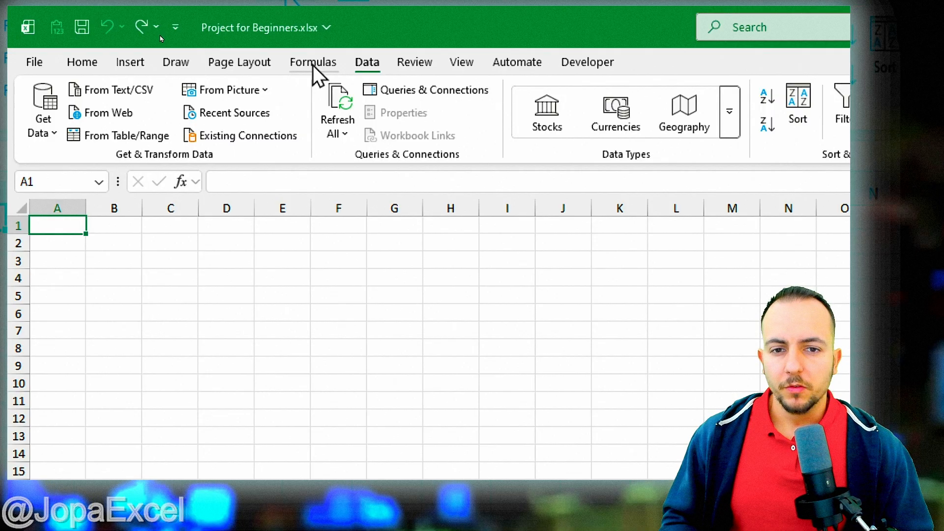
# Step: Hide the gridlines on the blank worksheet
pyautogui.click(462, 63)
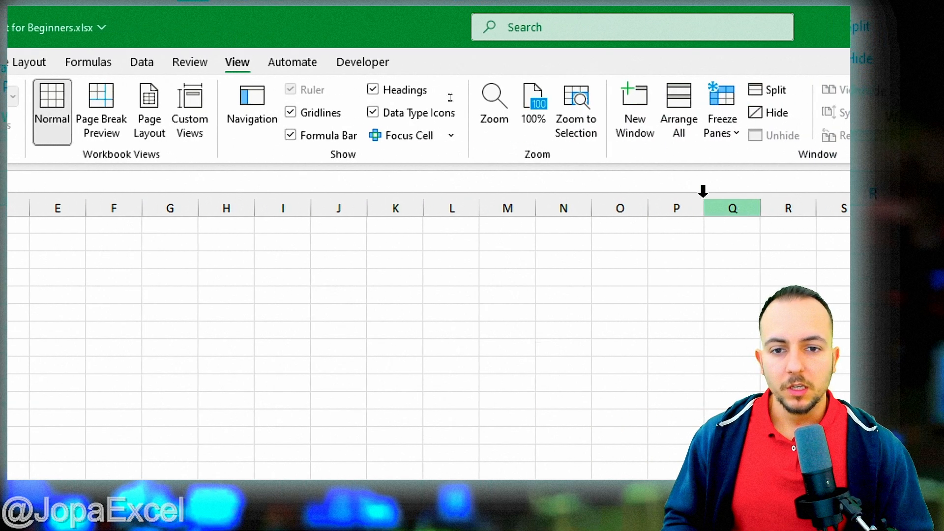
pyautogui.click(314, 114)
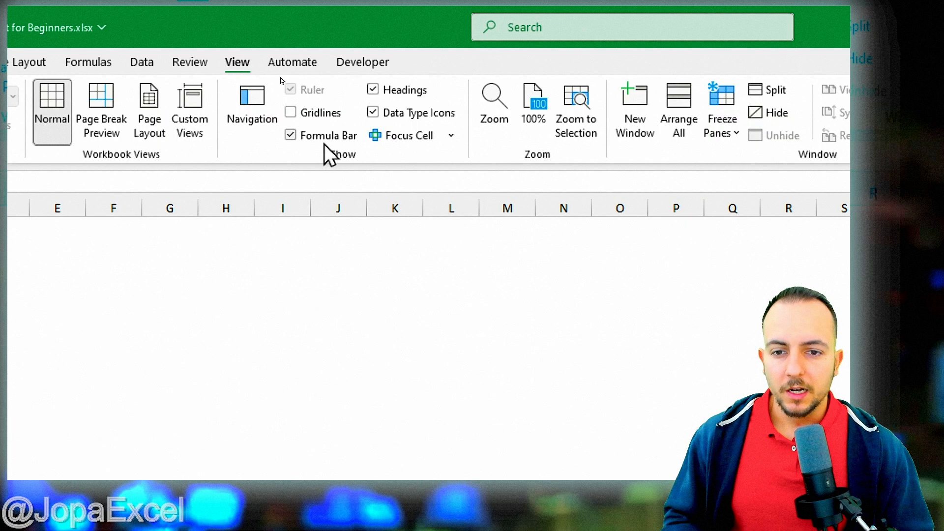
# Step: Sketch two vertical and two horizontal red lines as a temporary screen annotation, and show the worksheet gridlines again
pyautogui.hotkey('alt', 'Tab')
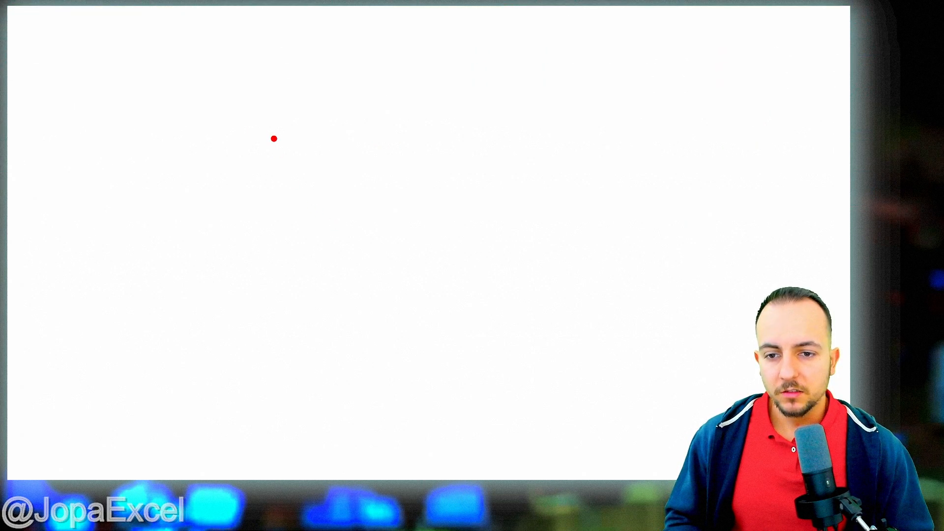
pyautogui.moveTo(272, 136); pyautogui.dragTo(272, 250)
pyautogui.moveTo(325, 139); pyautogui.dragTo(325, 265)
pyautogui.moveTo(227, 220); pyautogui.dragTo(383, 220)
pyautogui.moveTo(229, 181); pyautogui.dragTo(328, 181)
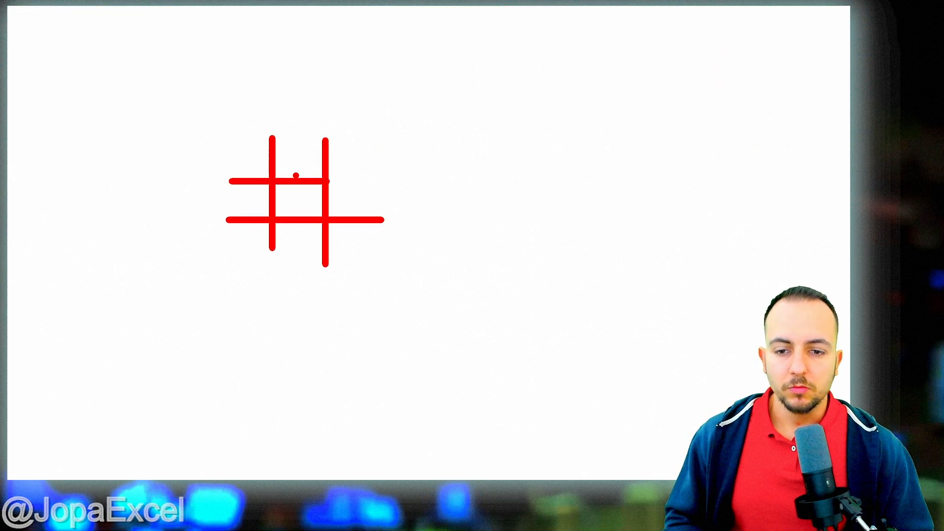
pyautogui.press('Escape')
pyautogui.click(247, 111)
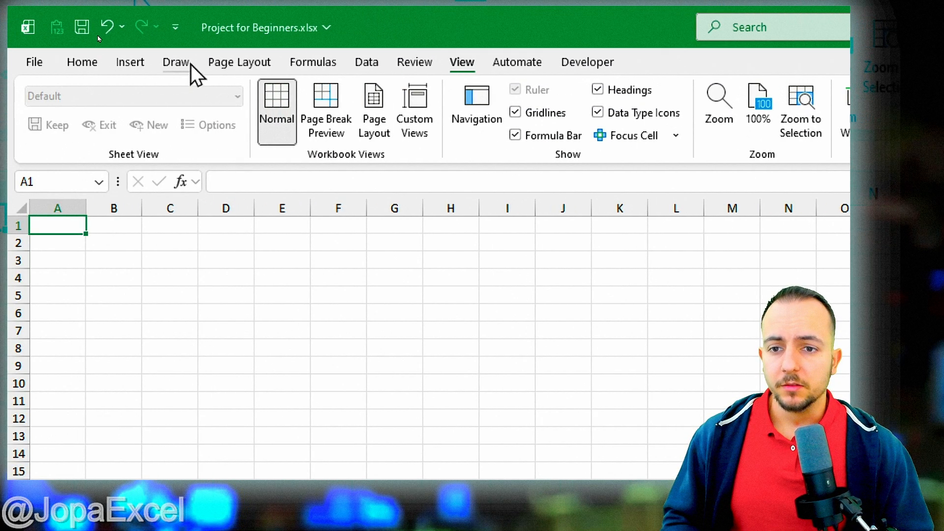
# Step: Compare the command groups offered under Draw, Insert, Page Layout and Home
pyautogui.click(175, 64)
pyautogui.click(132, 63)
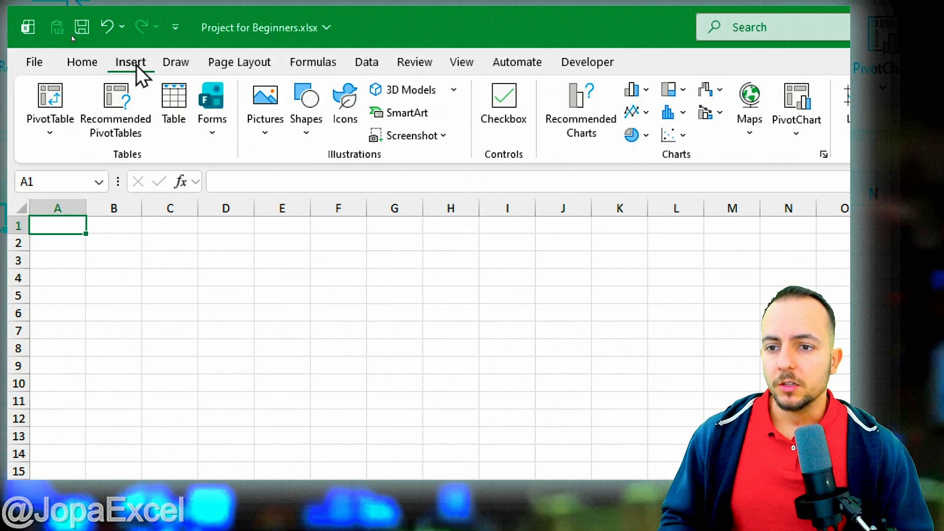
pyautogui.click(170, 65)
pyautogui.click(126, 65)
pyautogui.click(88, 64)
pyautogui.click(133, 65)
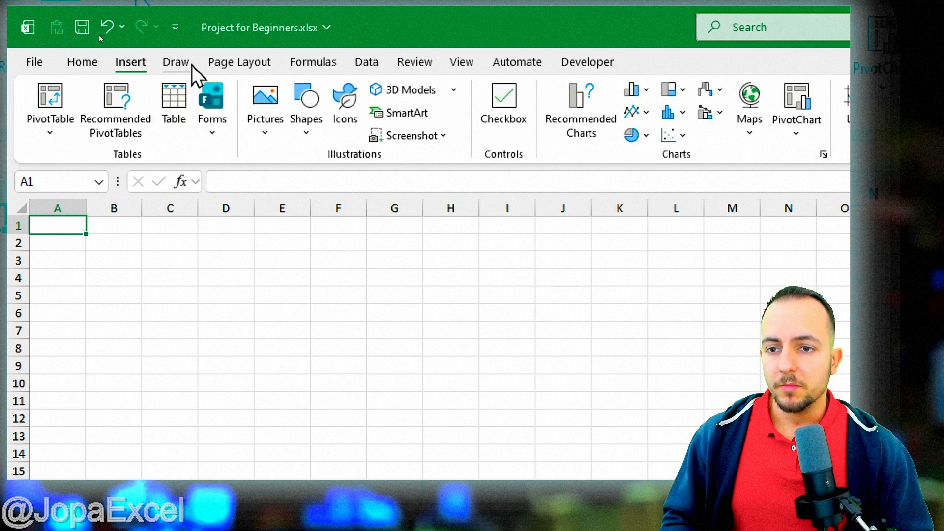
pyautogui.click(189, 66)
pyautogui.click(240, 66)
pyautogui.click(128, 64)
pyautogui.click(88, 63)
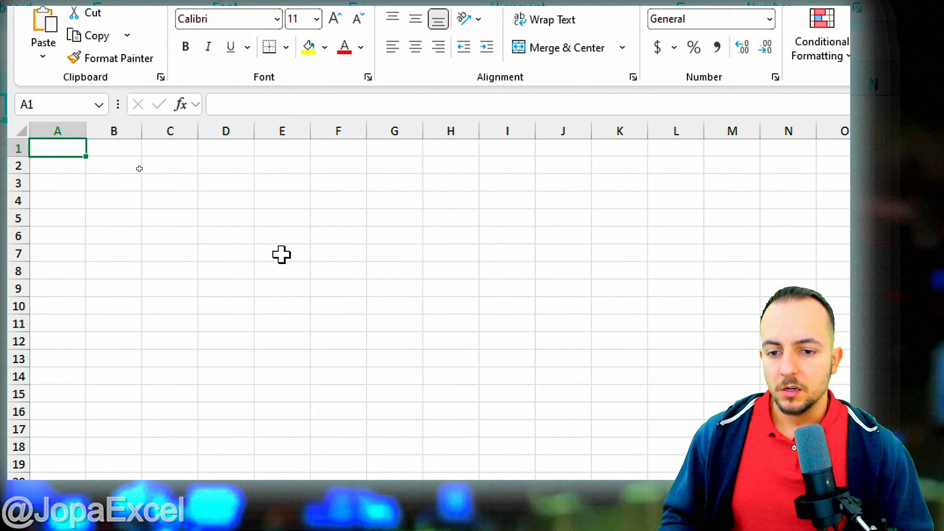
# Step: Select cells E5 and O6 to check their cell references, and return to cell A1
pyautogui.click(286, 216)
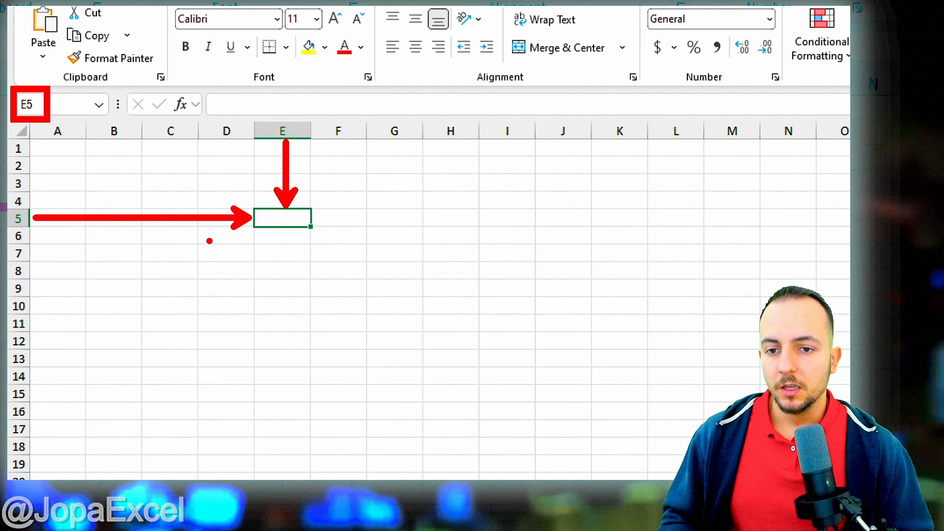
pyautogui.press('Escape')
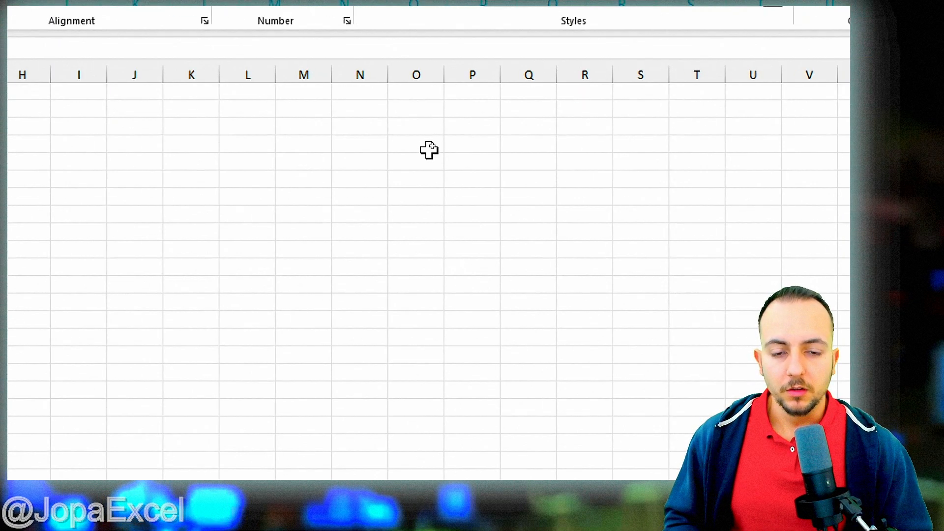
pyautogui.click(429, 186)
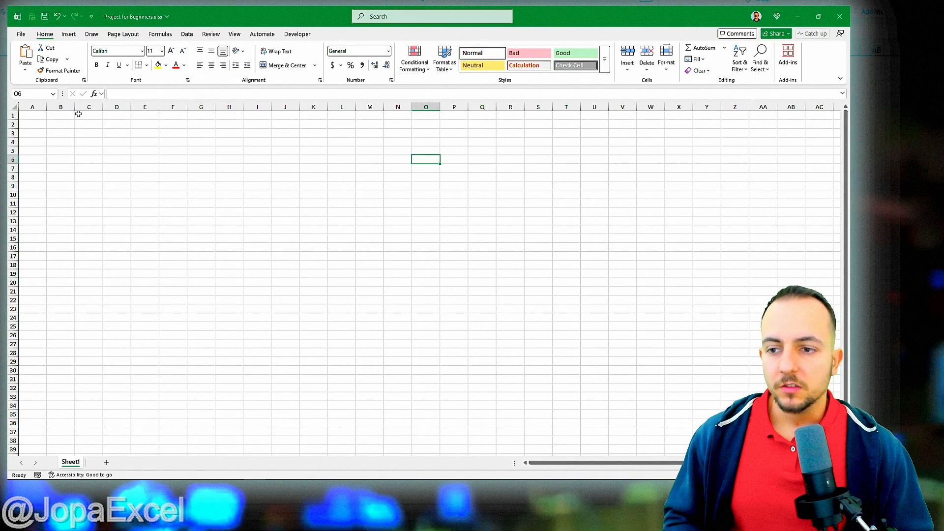
pyautogui.hotkey('ctrl', 'Home')
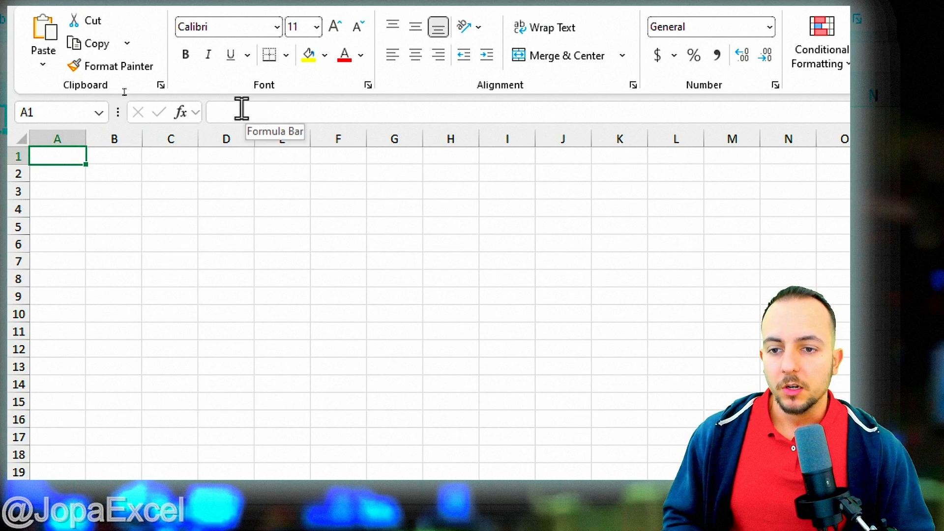
# Step: Enter the formula =1+3 in cell A1 through the formula bar
pyautogui.click(244, 109)
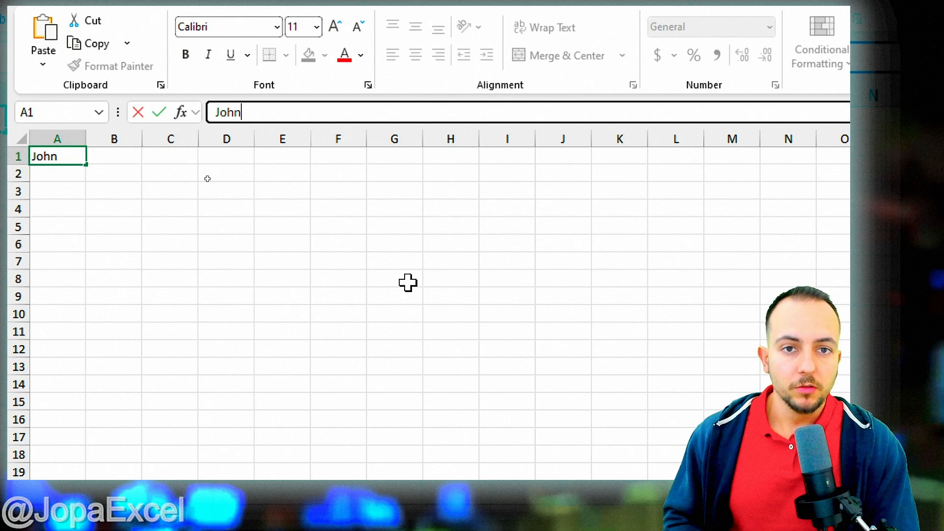
pyautogui.press('BackSpace')
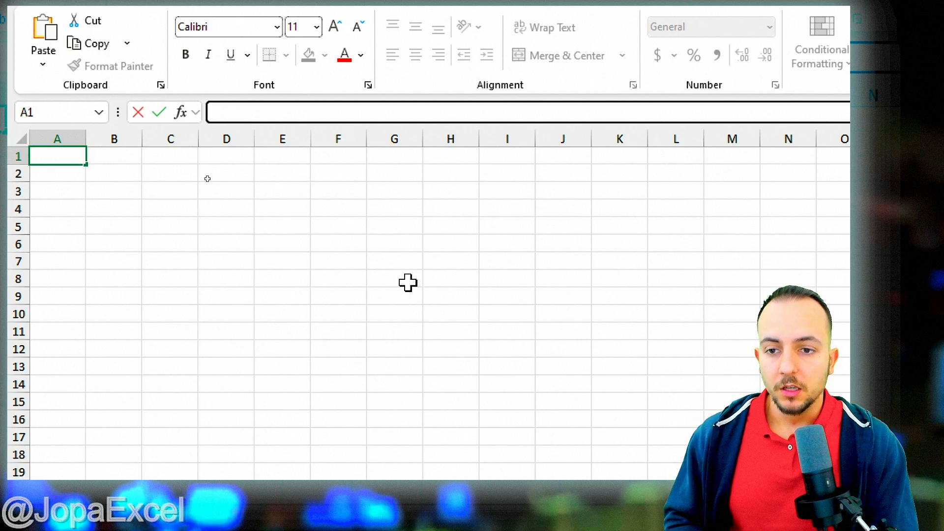
pyautogui.write('=1+')
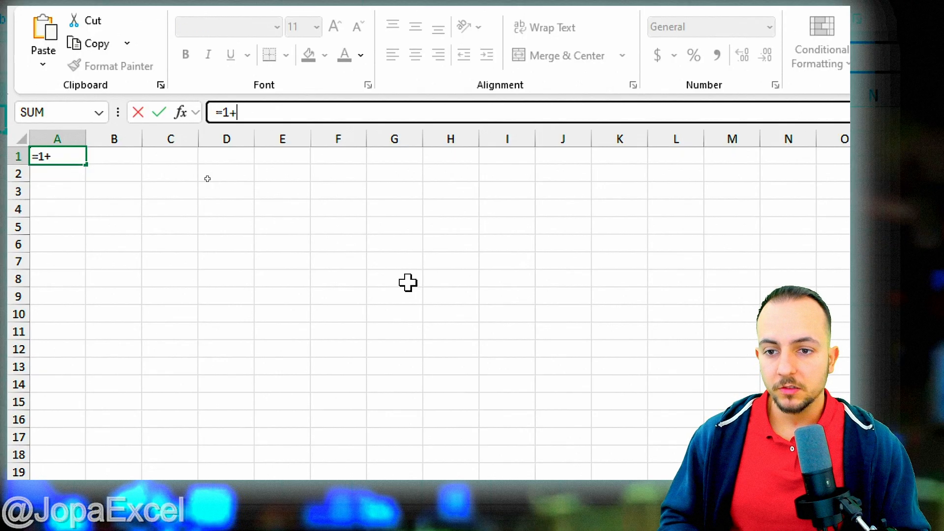
pyautogui.write('3')
pyautogui.press('Return')
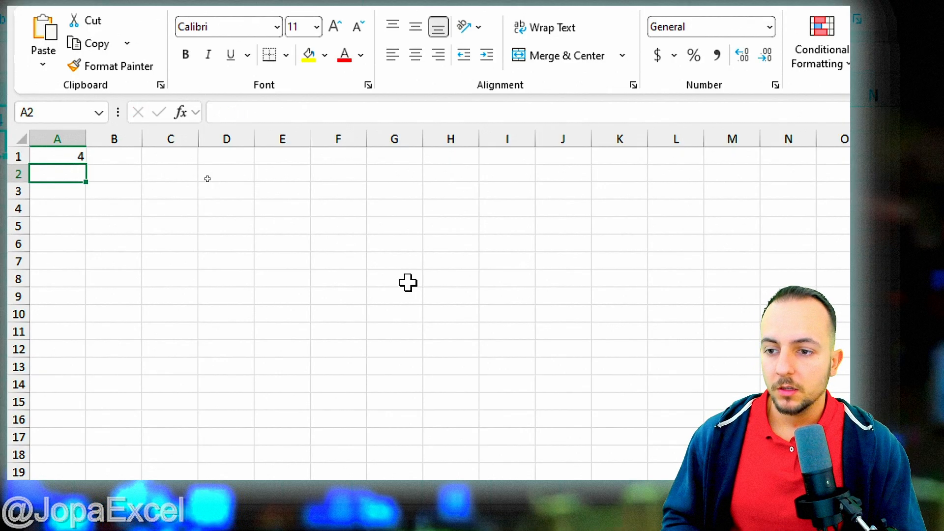
# Step: Mark cell A1 and the formula bar with temporary red boxes, clear the annotations, and select cell D4
pyautogui.hotkey('ctrl', '2')
pyautogui.moveTo(94, 142)
pyautogui.mouseDown()
pyautogui.moveTo(73, 139)
pyautogui.moveTo(98, 143)
pyautogui.mouseUp()
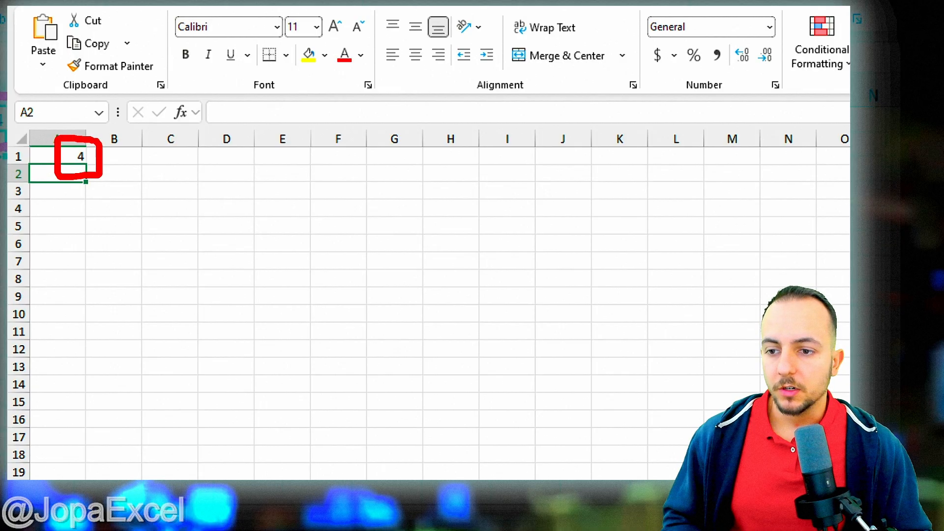
pyautogui.press('e')
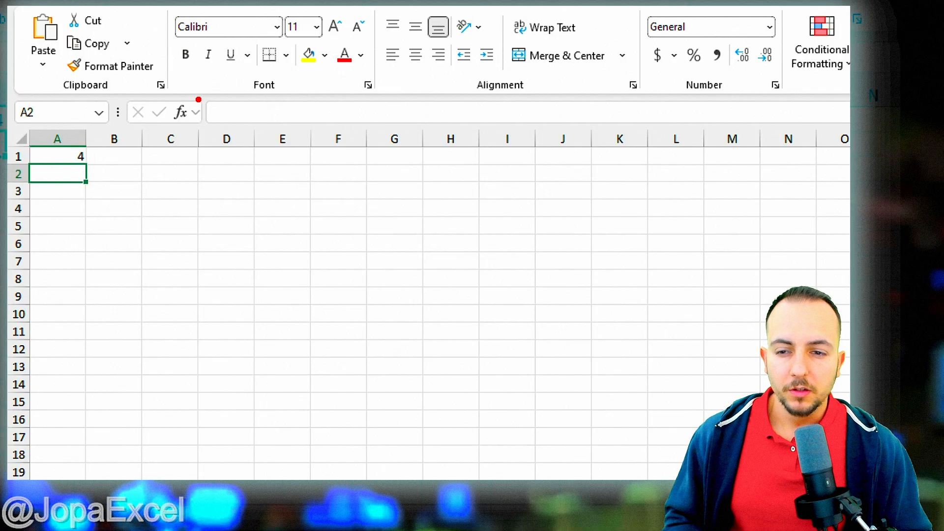
pyautogui.moveTo(197, 97); pyautogui.dragTo(288, 133)
pyautogui.moveTo(24, 138); pyautogui.dragTo(126, 170)
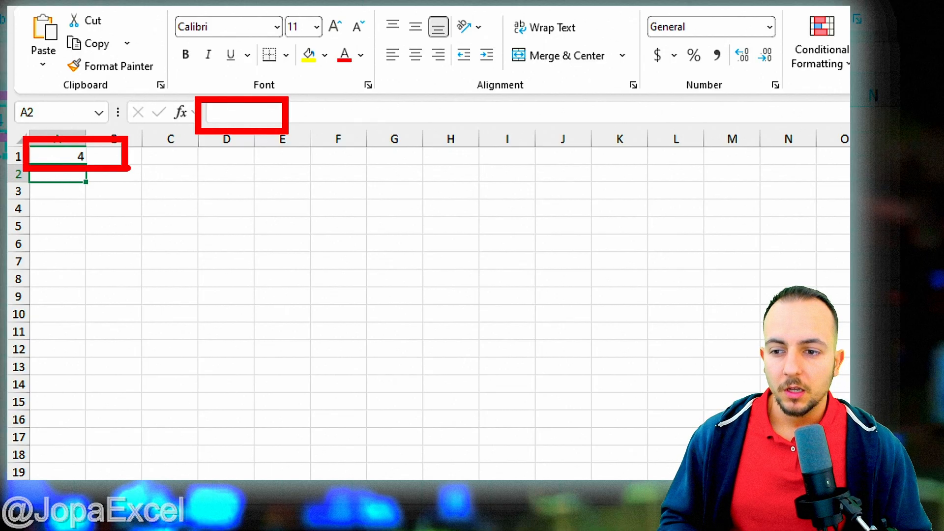
pyautogui.press('Escape')
pyautogui.click(238, 211)
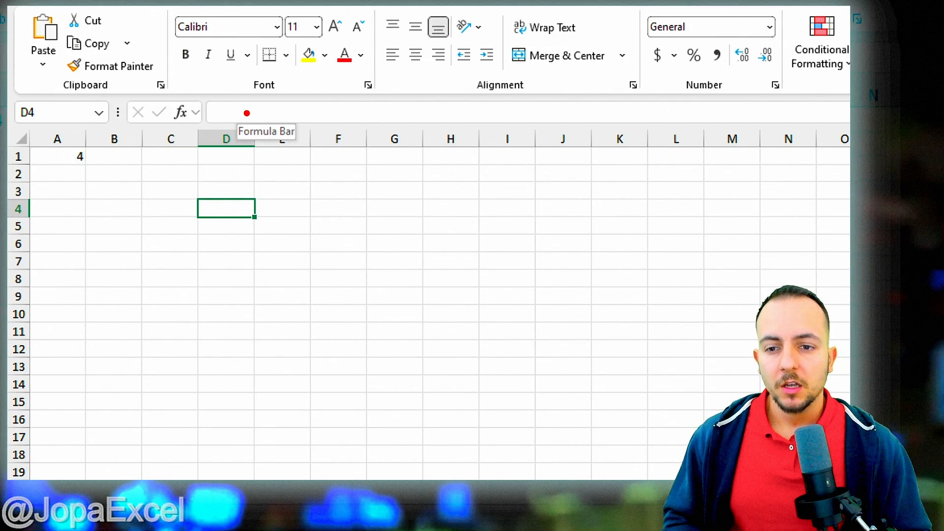
# Step: Mark the formula bar with a temporary red arrow and cell D4 with a red box, and clear the annotations
pyautogui.moveTo(210, 126); pyautogui.dragTo(601, 125)
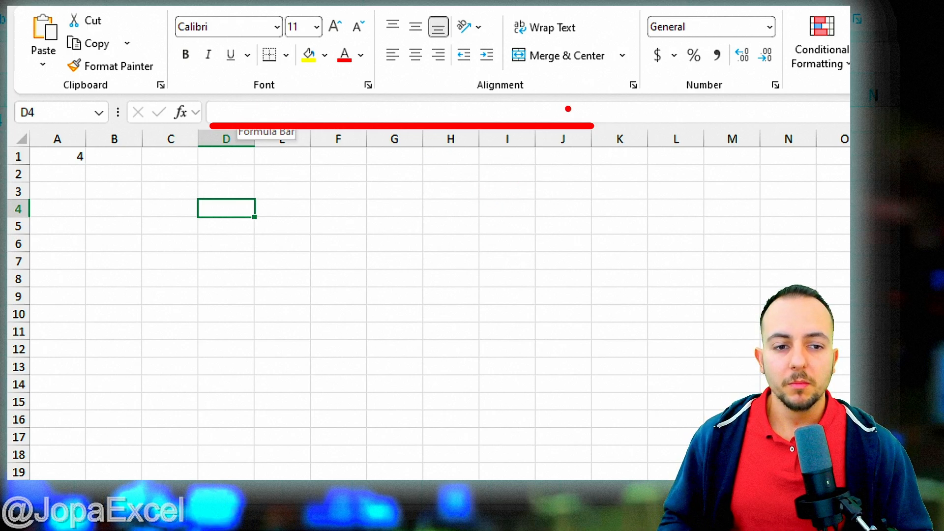
pyautogui.moveTo(567, 109)
pyautogui.mouseDown()
pyautogui.moveTo(602, 129)
pyautogui.moveTo(578, 143)
pyautogui.mouseUp()
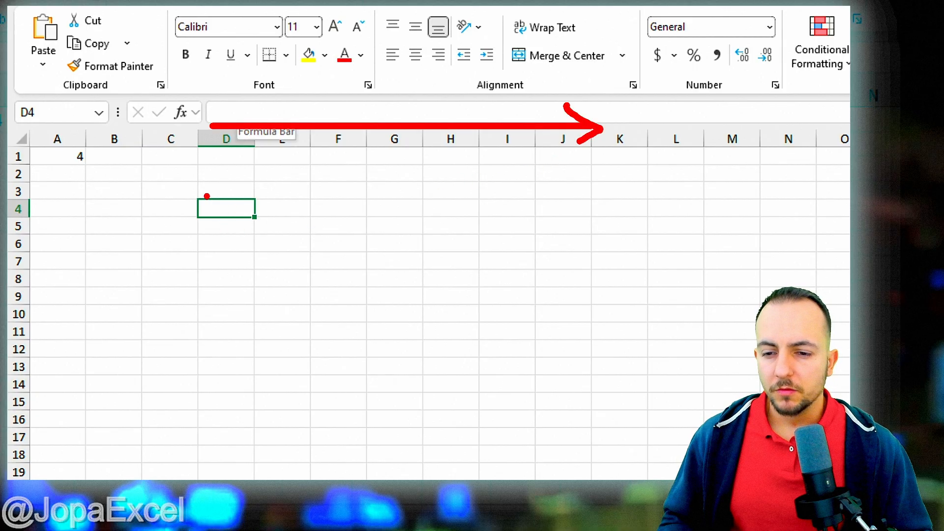
pyautogui.moveTo(207, 196)
pyautogui.mouseDown()
pyautogui.moveTo(194, 224)
pyautogui.moveTo(263, 203)
pyautogui.moveTo(183, 191)
pyautogui.mouseUp()
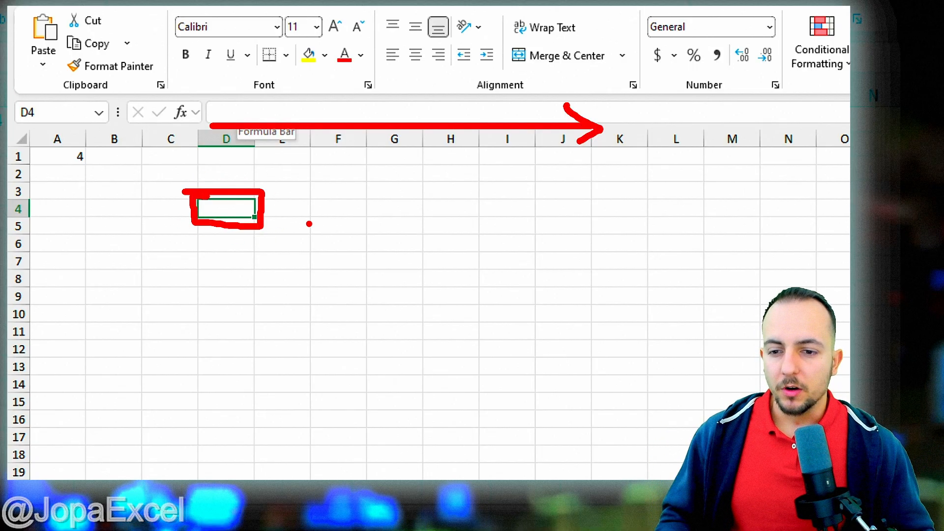
pyautogui.press('Escape')
# Step: Compare the formula bar for cells A1 and D4, and highlight row 4 and column D to trace the reference of D4
pyautogui.click(59, 154)
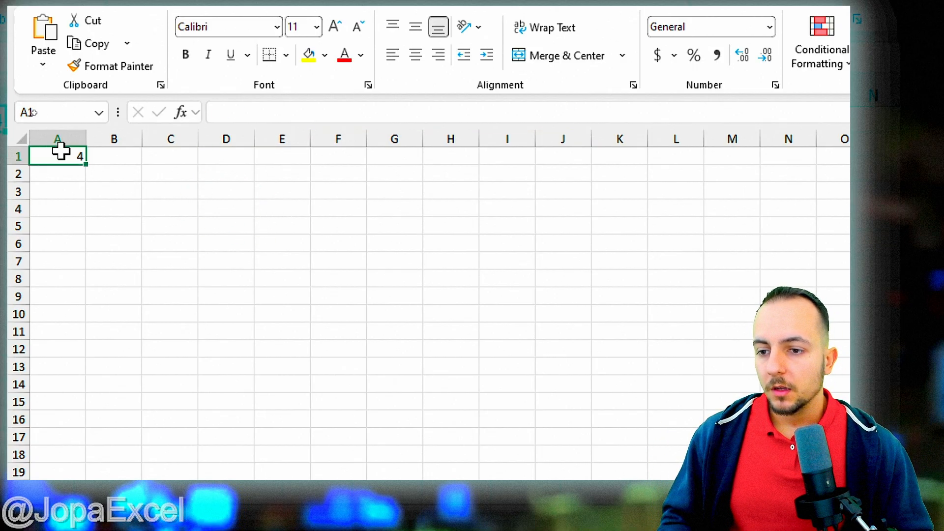
pyautogui.click(230, 211)
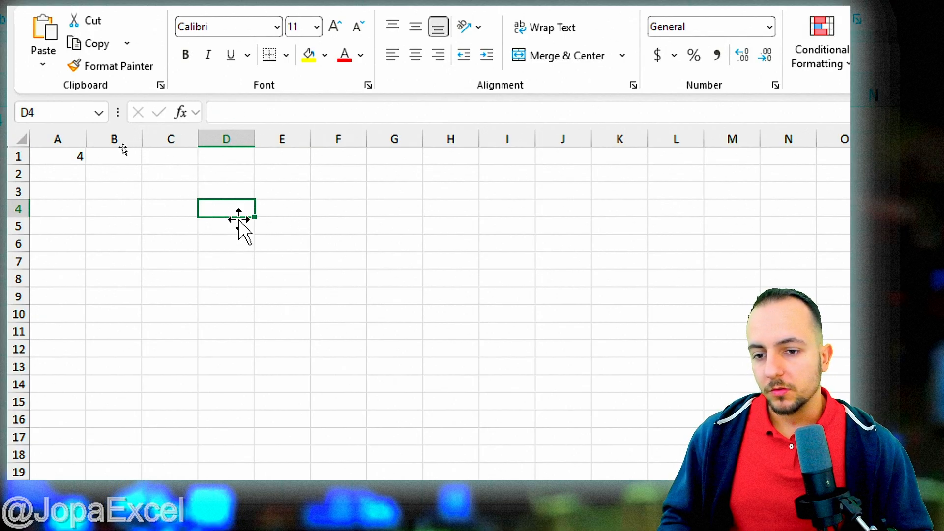
pyautogui.click(19, 208)
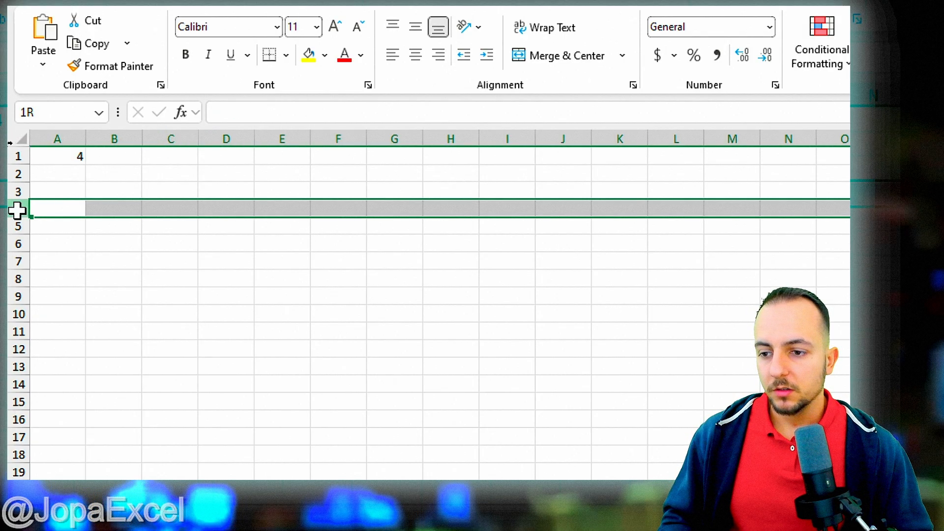
pyautogui.click(240, 139)
pyautogui.click(223, 213)
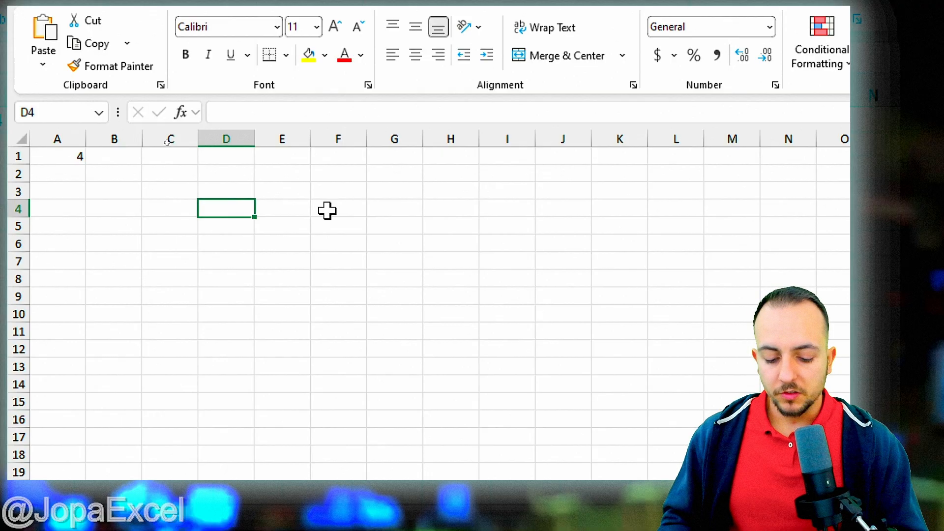
# Step: Enter the formula =1+3 in cell D4 and reselect the cell to check its formula
pyautogui.write('=1+3')
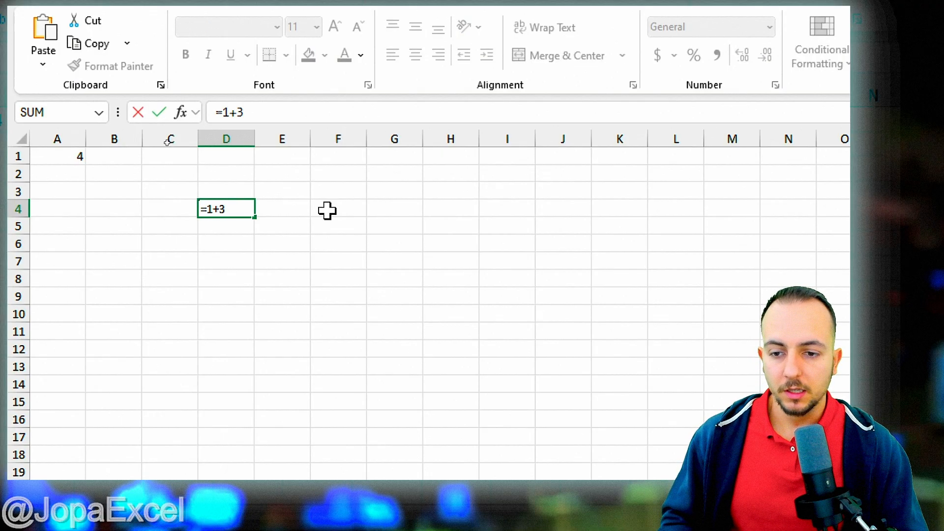
pyautogui.press('Return')
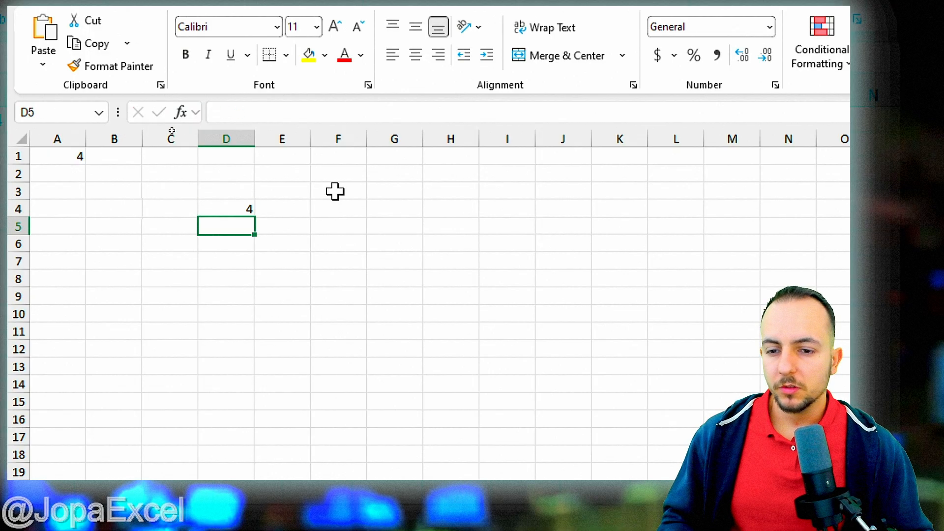
pyautogui.click(226, 210)
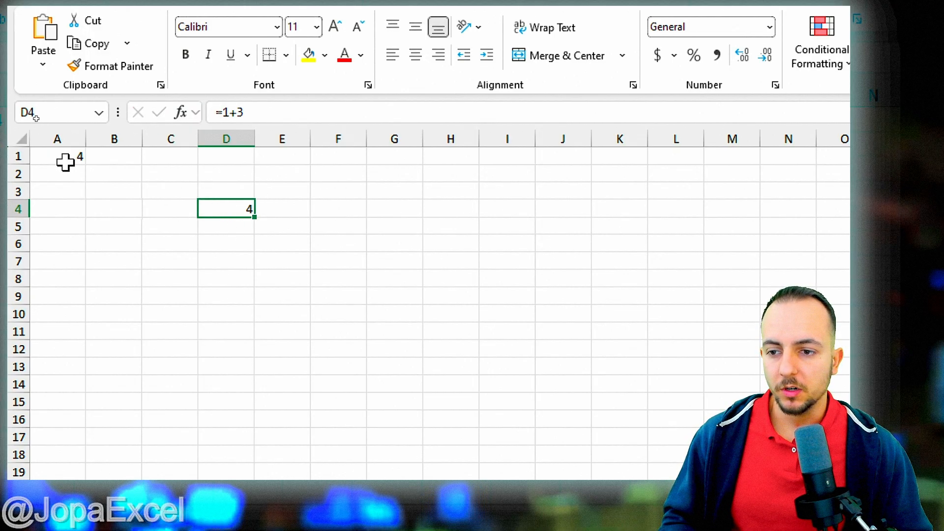
# Step: Clear the contents of range A1:E7 and return to cell A1
pyautogui.moveTo(63, 157); pyautogui.dragTo(231, 232)
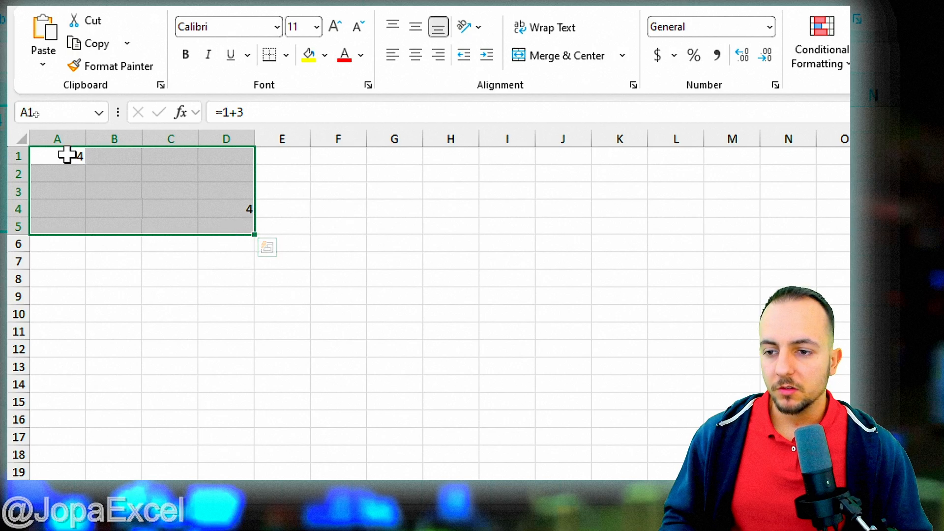
pyautogui.moveTo(70, 154); pyautogui.dragTo(290, 261)
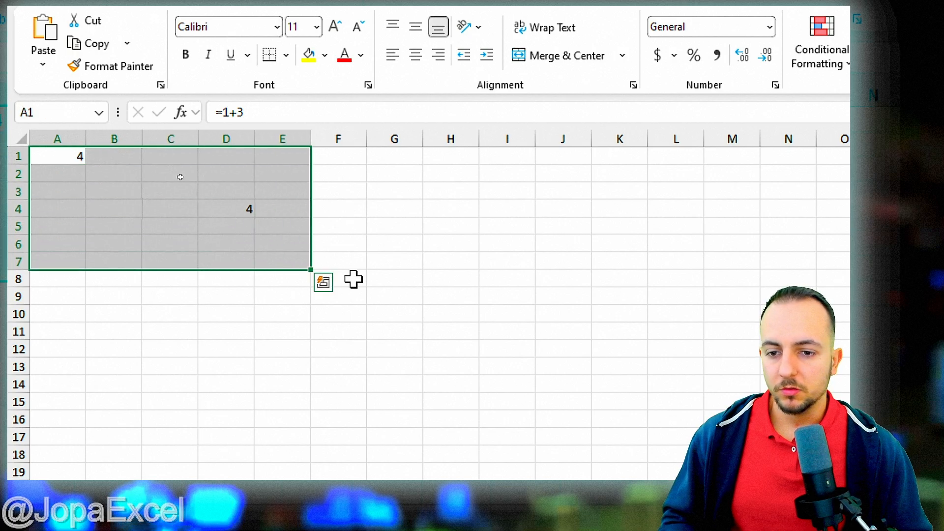
pyautogui.press('Delete')
pyautogui.click(358, 231)
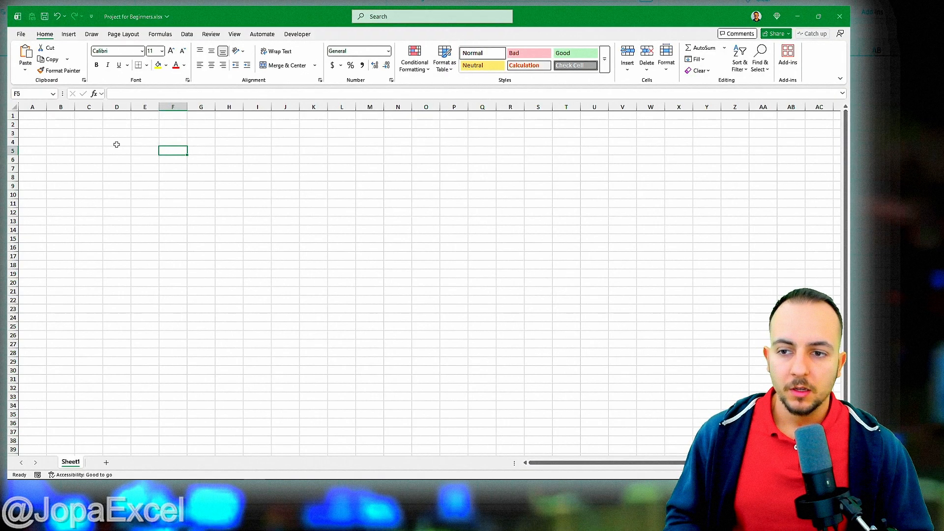
pyautogui.click(33, 117)
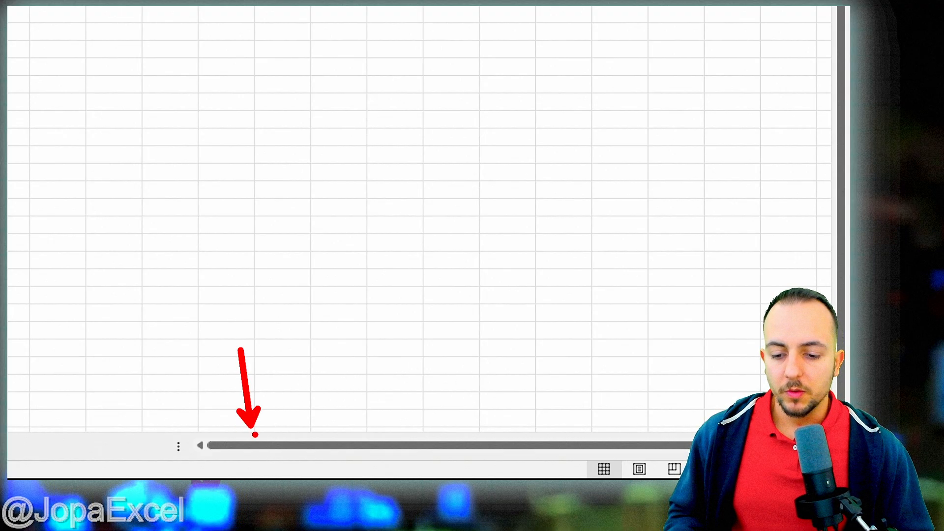
# Step: Mark the scrolling directions beside the horizontal and vertical scroll bars with temporary red arrows, and clear the annotations
pyautogui.moveTo(169, 379); pyautogui.dragTo(266, 378)
pyautogui.moveTo(411, 365); pyautogui.dragTo(254, 364)
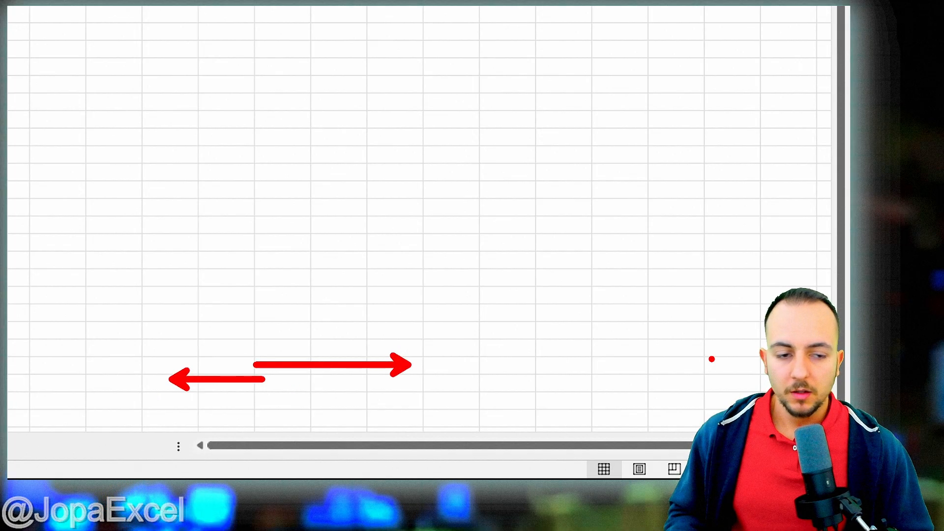
pyautogui.moveTo(735, 153); pyautogui.dragTo(735, 232)
pyautogui.moveTo(772, 328); pyautogui.dragTo(772, 232)
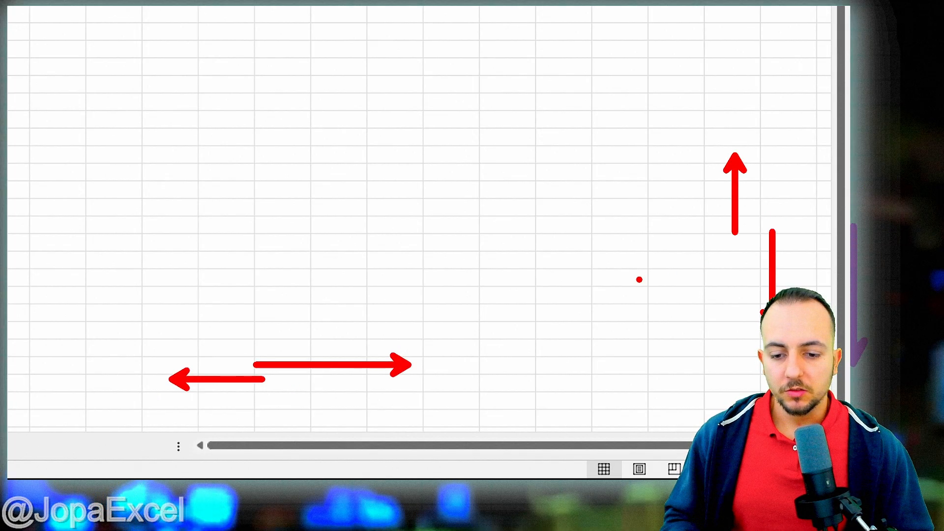
pyautogui.press('Escape')
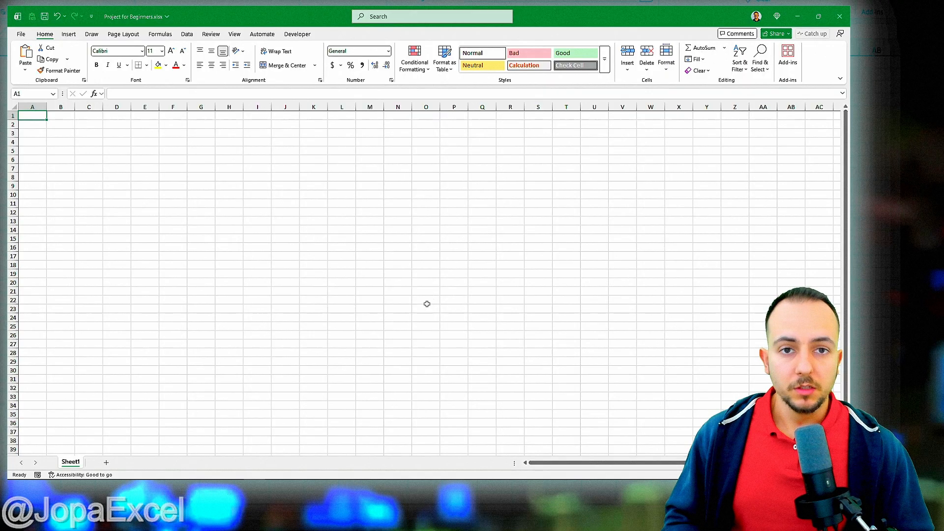
# Step: Enter the title "Sales Report of" followed by the salesperson's first name in cell A1
pyautogui.hotkey('ctrl', '4')
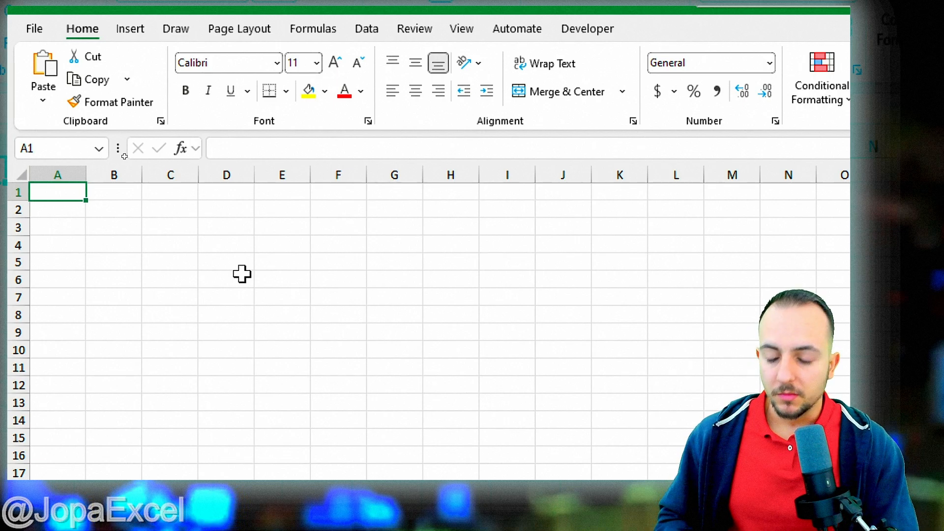
pyautogui.write('Sales Repor')
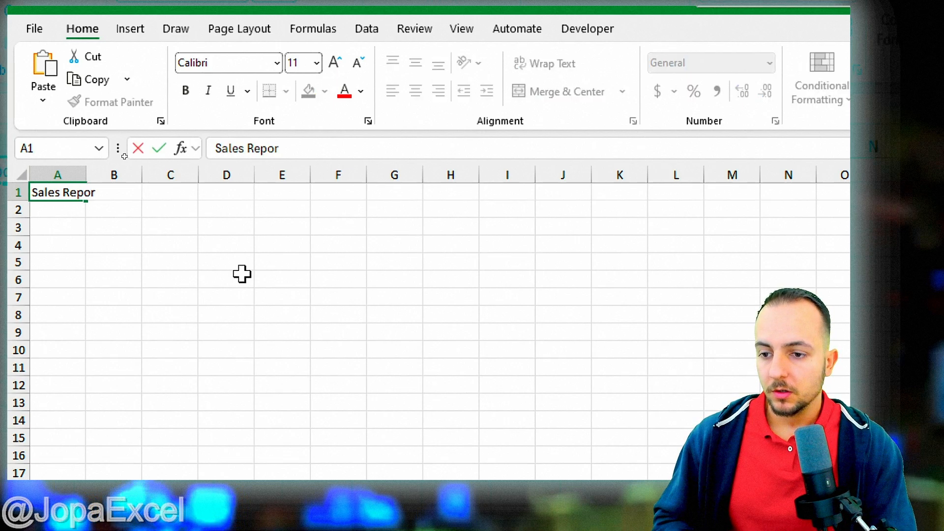
pyautogui.write('t of John')
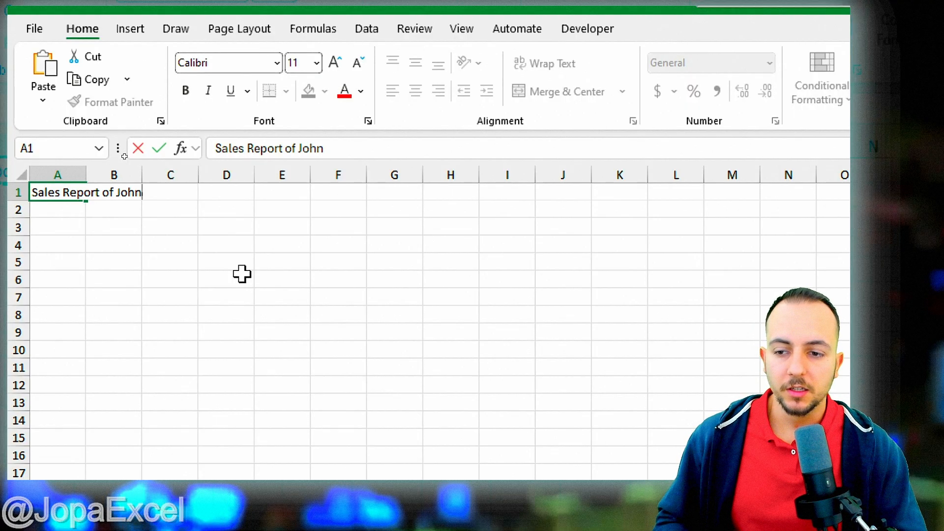
pyautogui.press('Return')
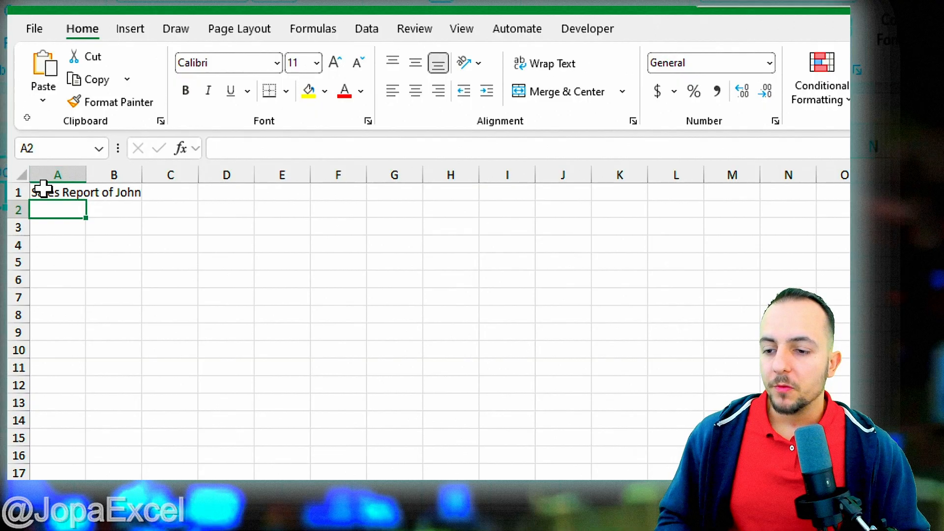
# Step: Increase the font size of the title in cell A1 to 24 and make it bold
pyautogui.click(58, 192)
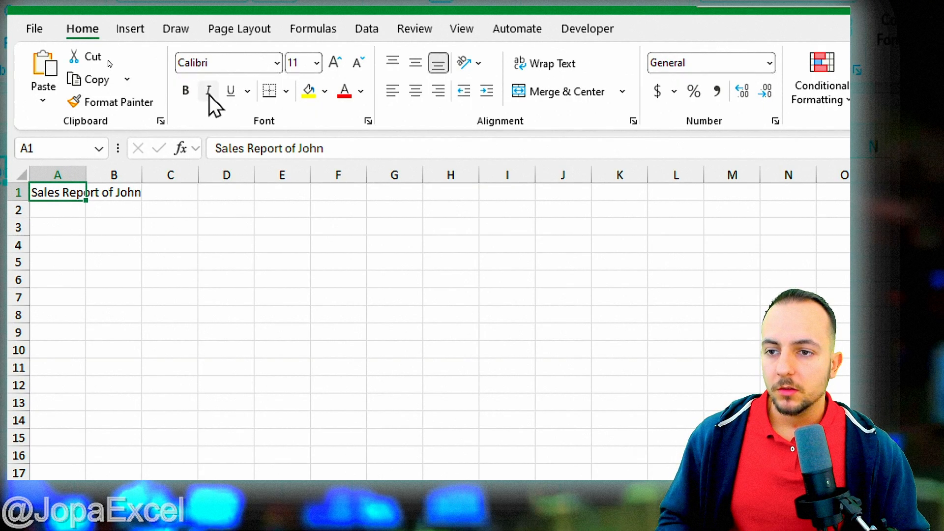
pyautogui.click(339, 63)
pyautogui.click(339, 63)
pyautogui.click(339, 63)
pyautogui.click(339, 63)
pyautogui.click(339, 63)
pyautogui.click(340, 63)
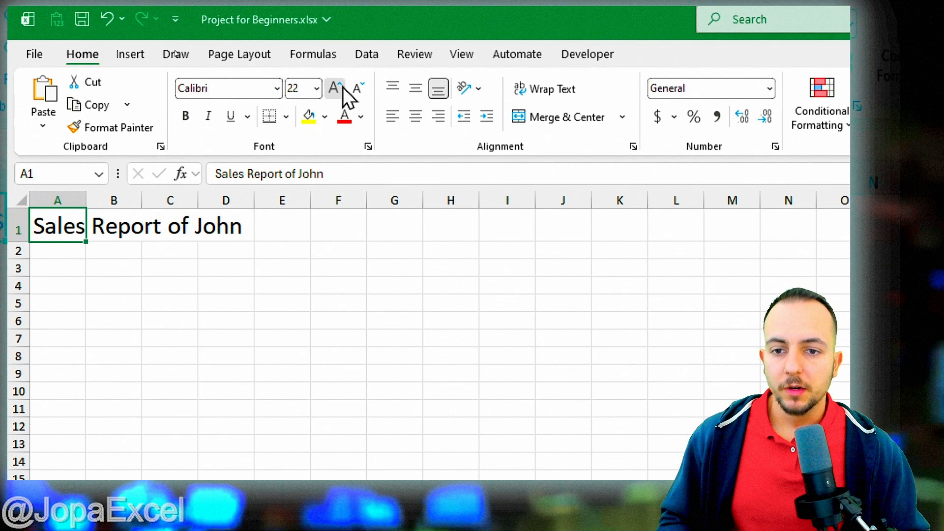
pyautogui.click(336, 89)
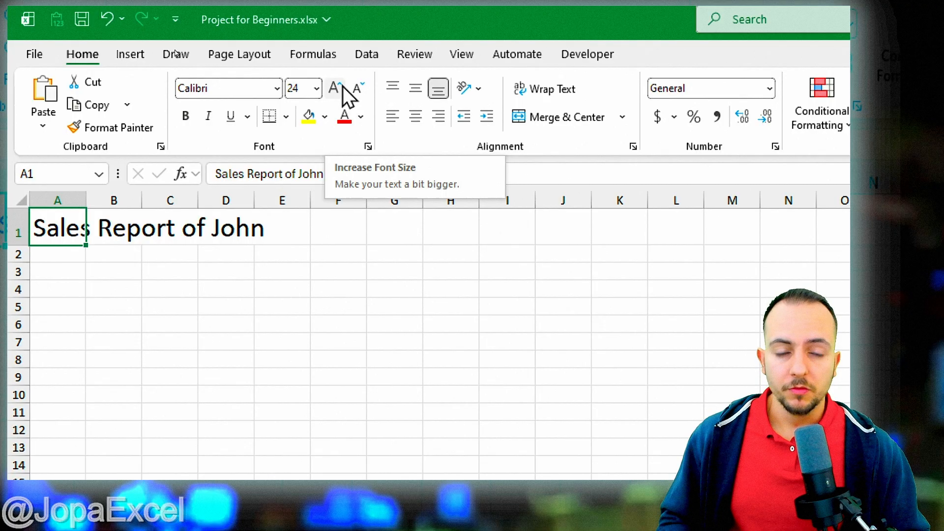
pyautogui.click(191, 123)
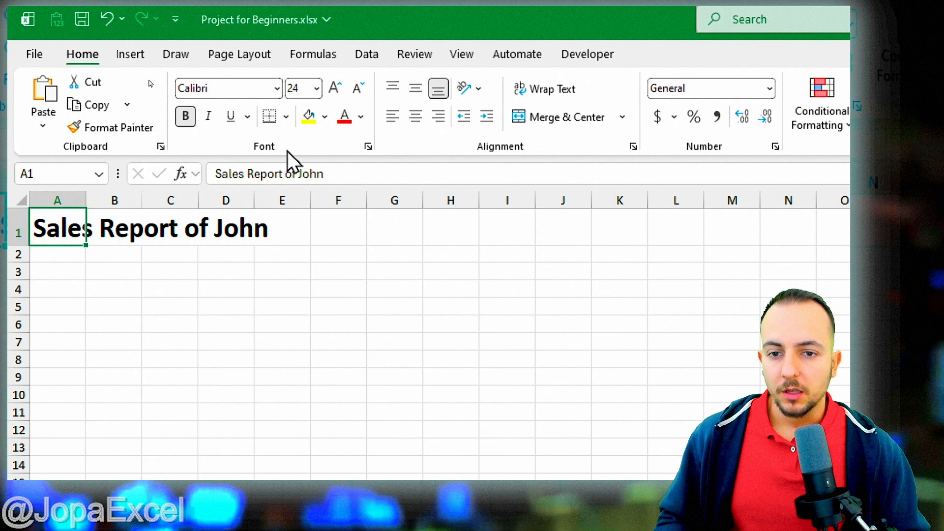
# Step: Fill cell A1 with the darkest blue theme colour and select cell E6
pyautogui.click(325, 116)
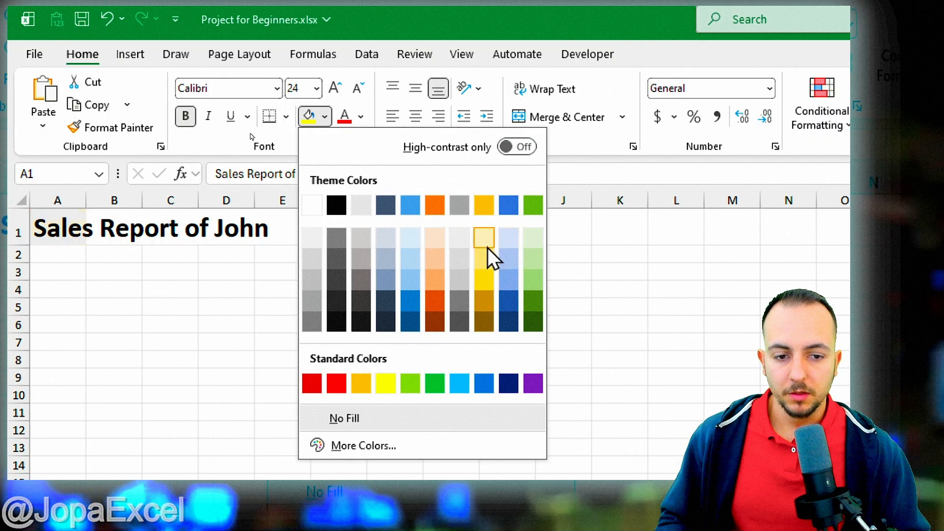
pyautogui.click(509, 323)
pyautogui.click(259, 321)
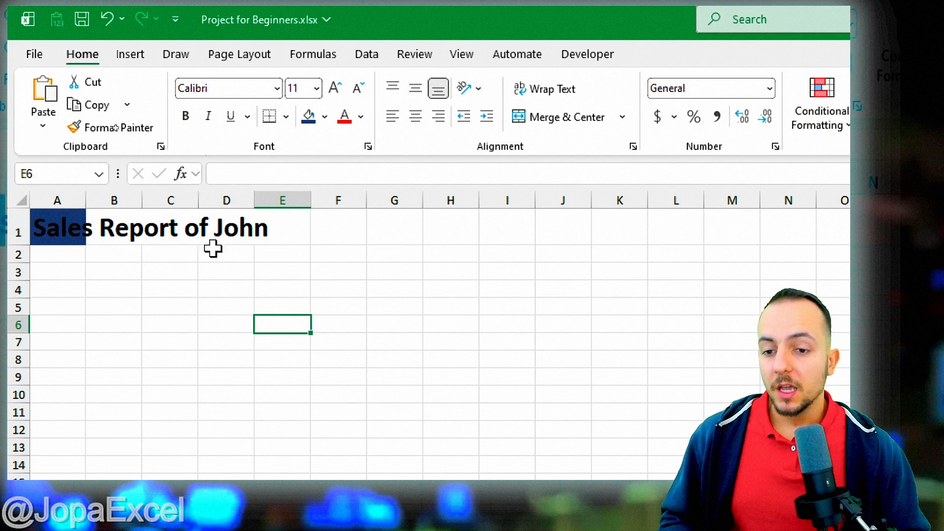
# Step: Select range A1:L1 and highlight individual columns between A and J to examine how columns are laid out
pyautogui.moveTo(66, 229); pyautogui.dragTo(661, 236)
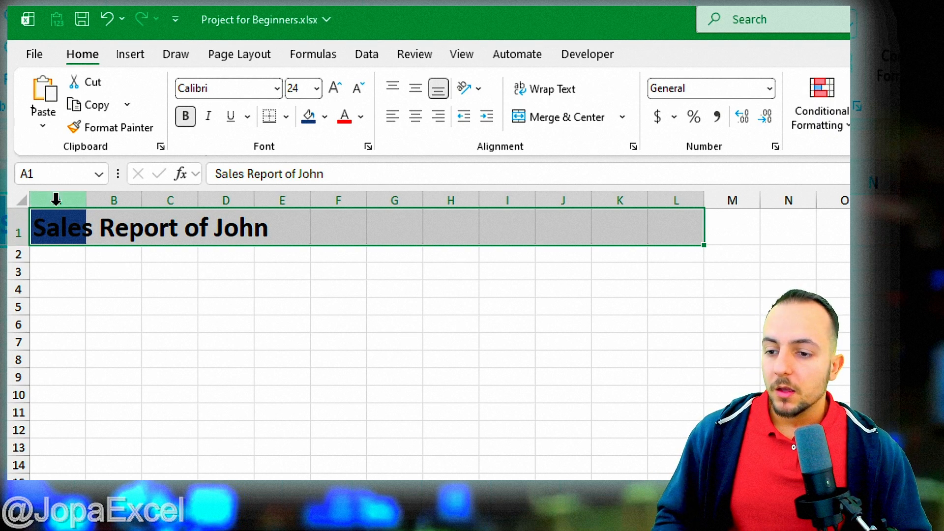
pyautogui.click(74, 198)
pyautogui.click(108, 199)
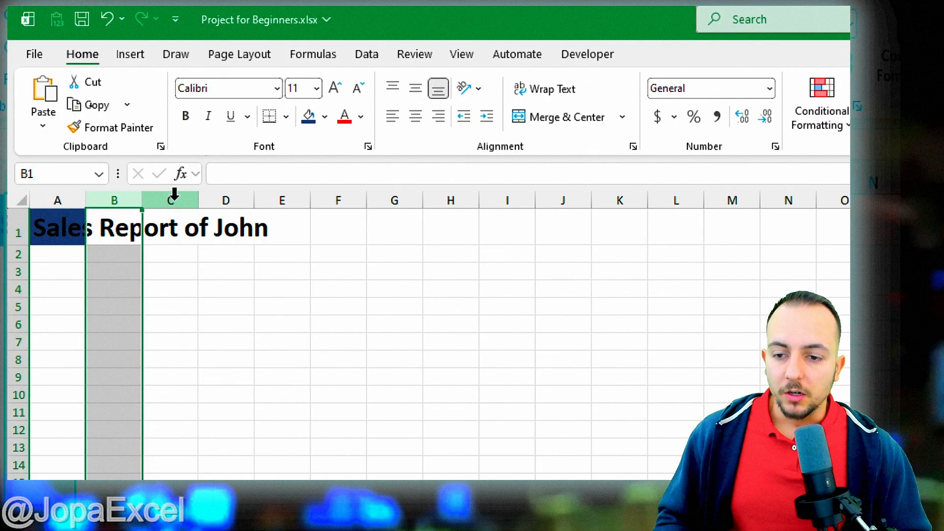
pyautogui.click(220, 199)
pyautogui.click(282, 199)
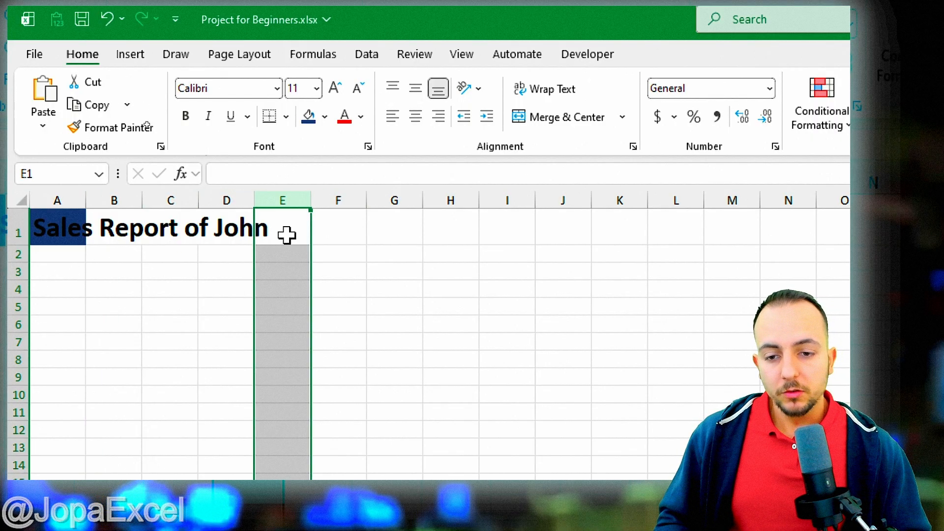
pyautogui.click(344, 197)
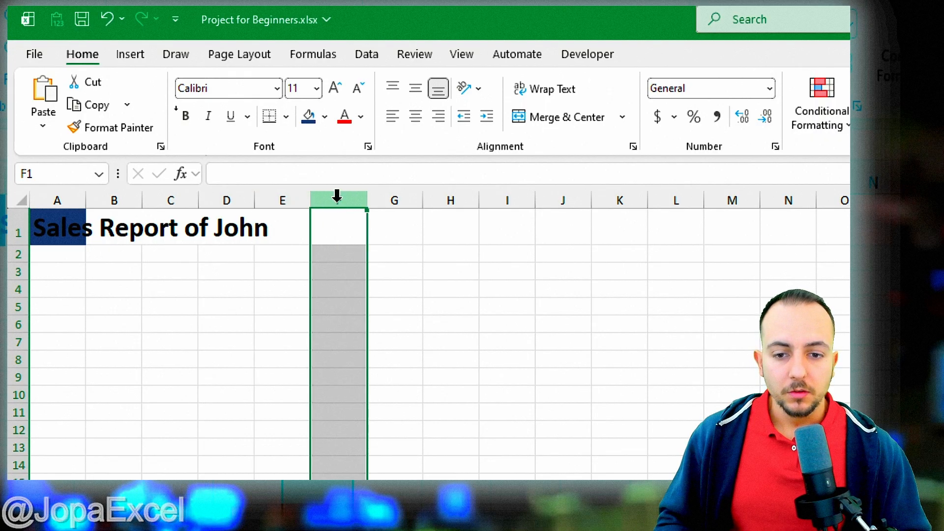
pyautogui.click(393, 197)
pyautogui.click(438, 197)
pyautogui.click(521, 194)
pyautogui.click(562, 193)
pyautogui.click(504, 193)
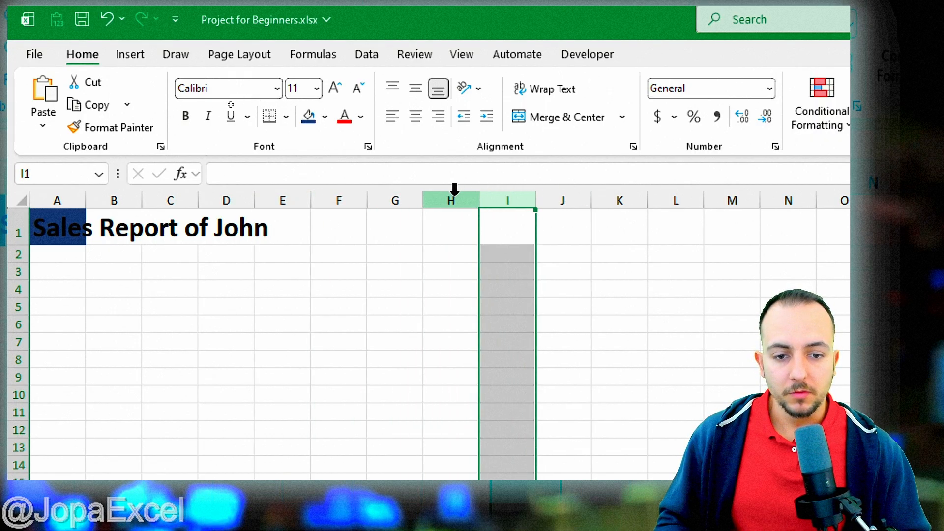
pyautogui.click(451, 193)
pyautogui.click(393, 191)
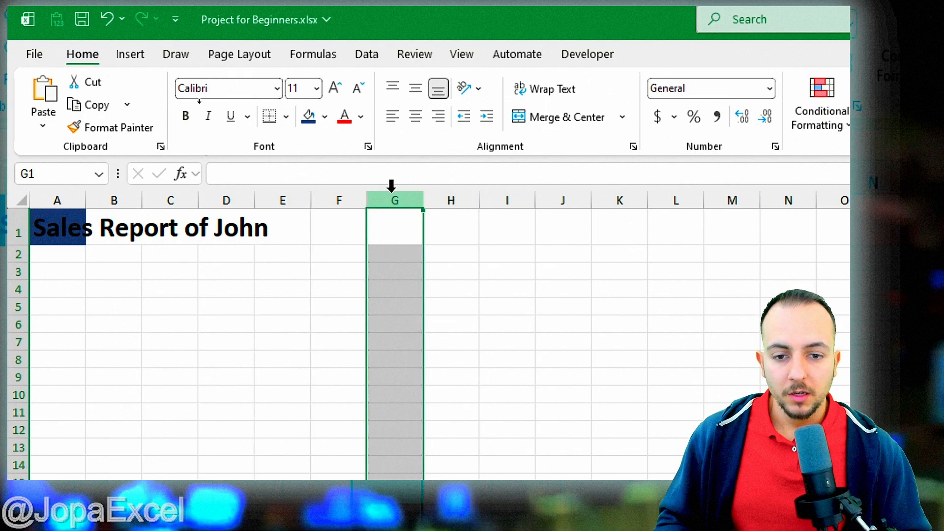
# Step: Highlight rows 3, 4 and 6 one after another to examine how rows are laid out
pyautogui.click(12, 273)
pyautogui.click(18, 290)
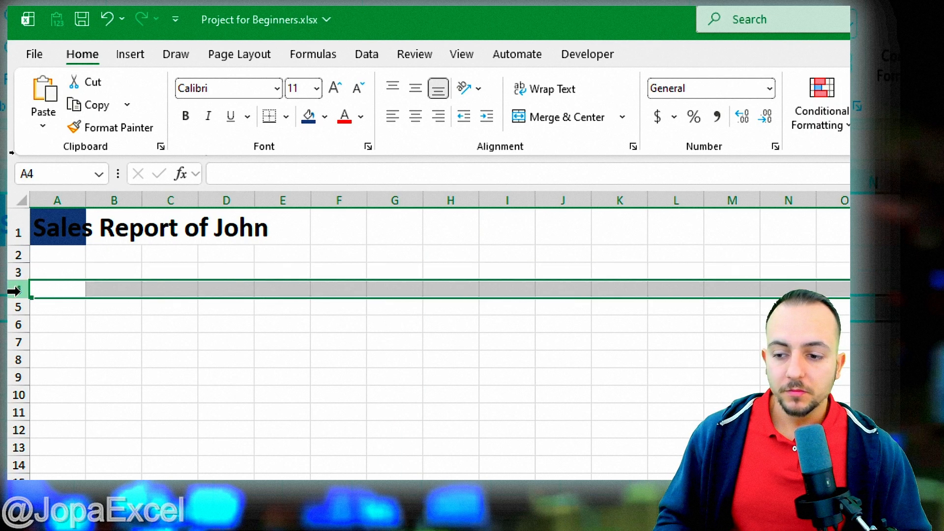
pyautogui.click(15, 324)
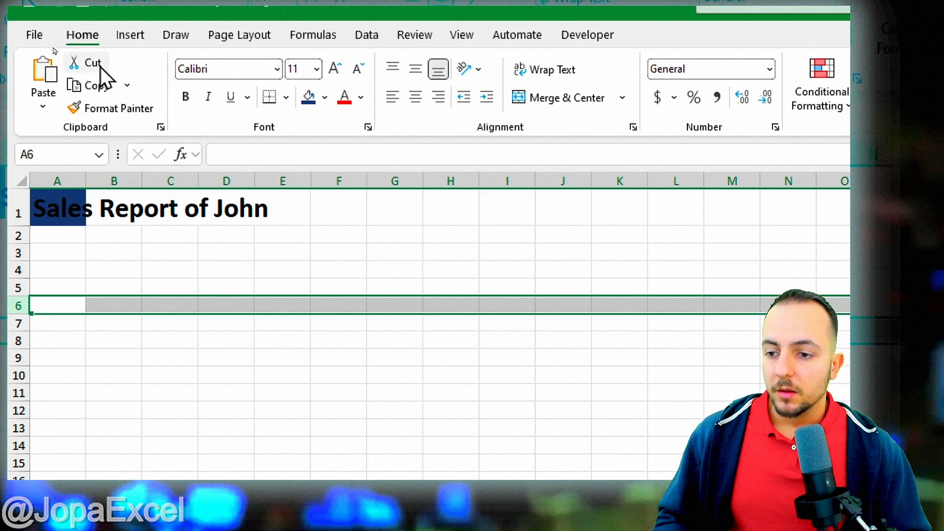
# Step: Fill the entire row 1 with the darkest blue theme colour
pyautogui.click(17, 221)
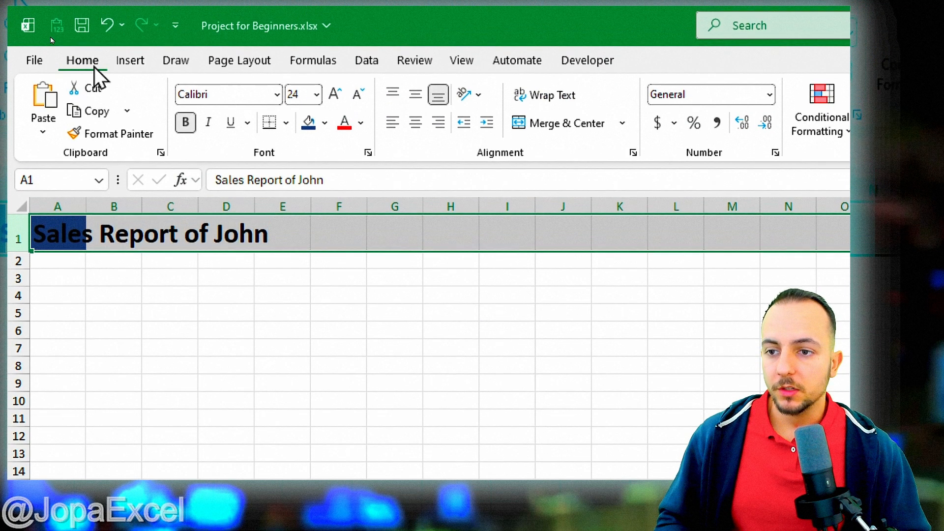
pyautogui.click(326, 123)
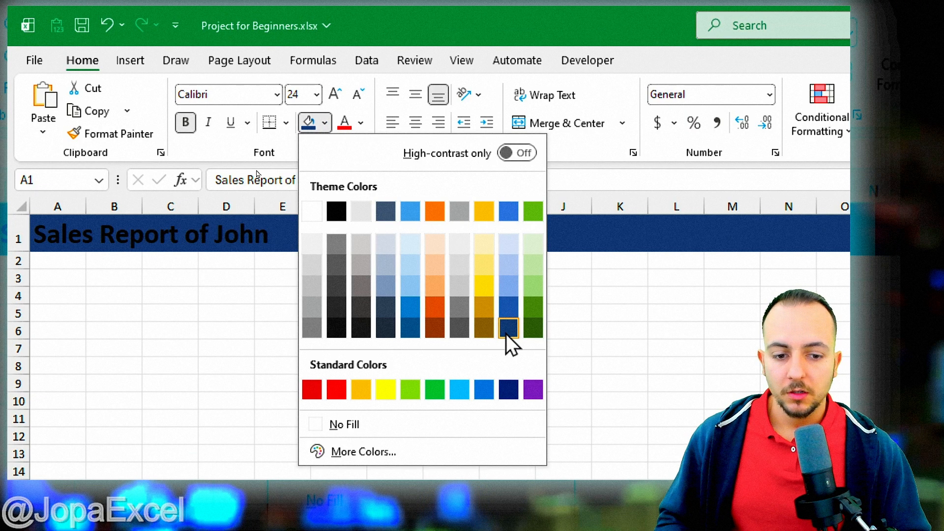
pyautogui.click(507, 336)
pyautogui.click(330, 363)
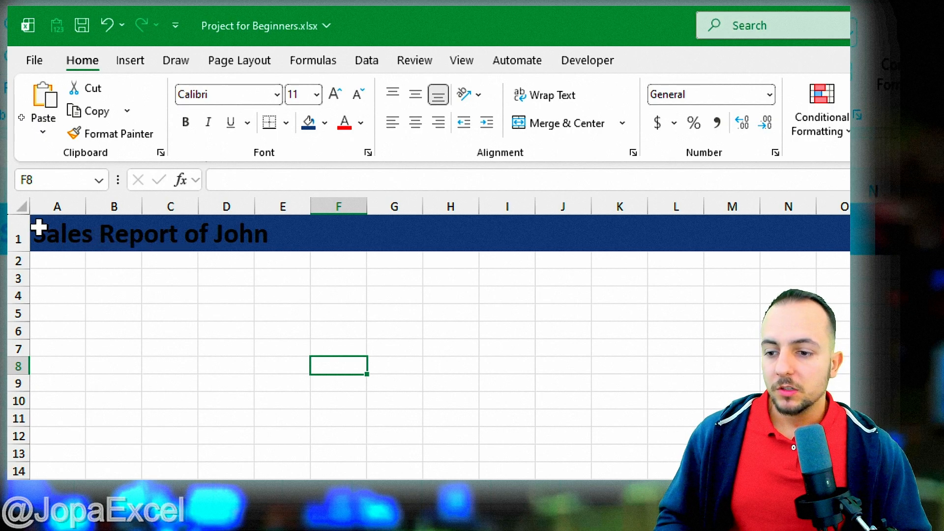
# Step: Set the font colour of the title in cell A1 to a light gold theme colour
pyautogui.click(18, 236)
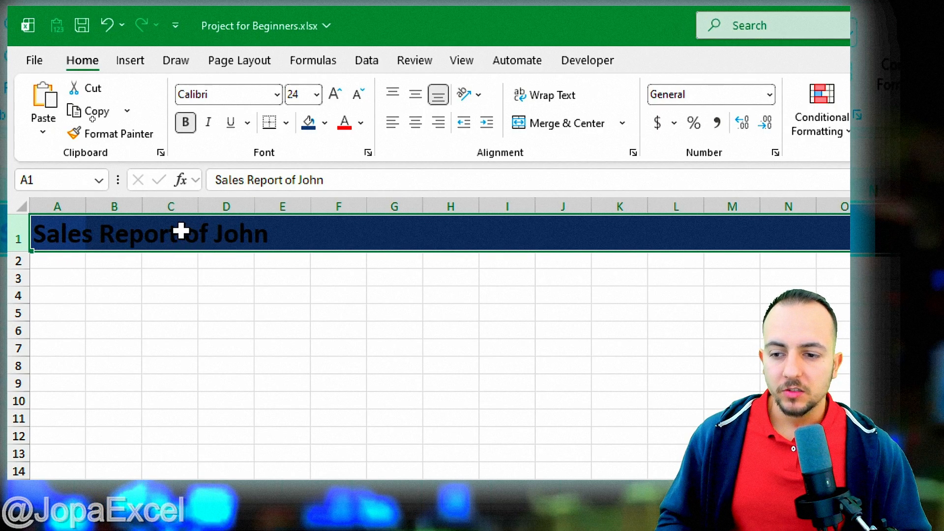
pyautogui.click(80, 232)
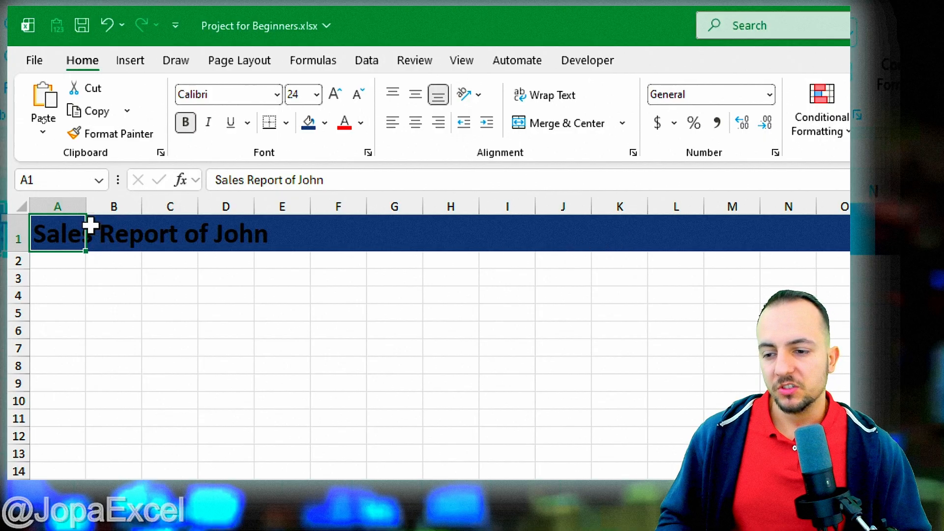
pyautogui.click(361, 126)
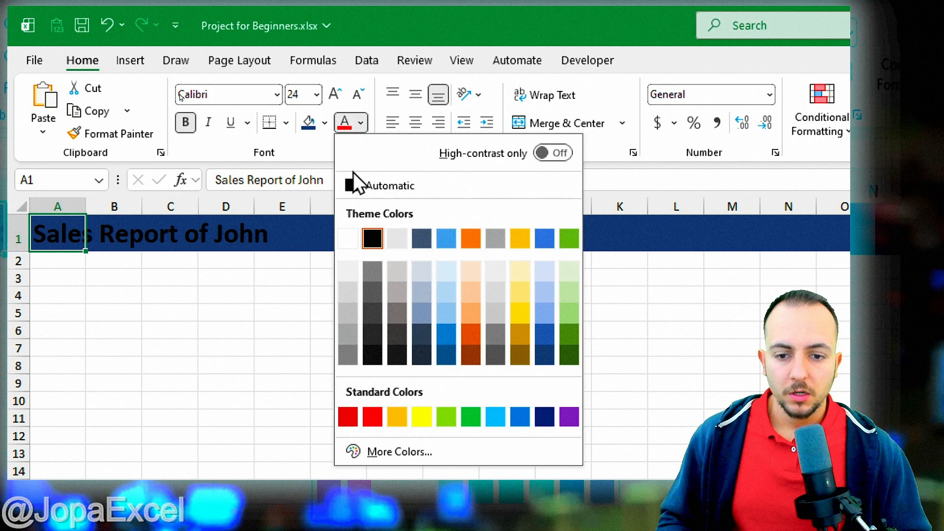
pyautogui.click(514, 298)
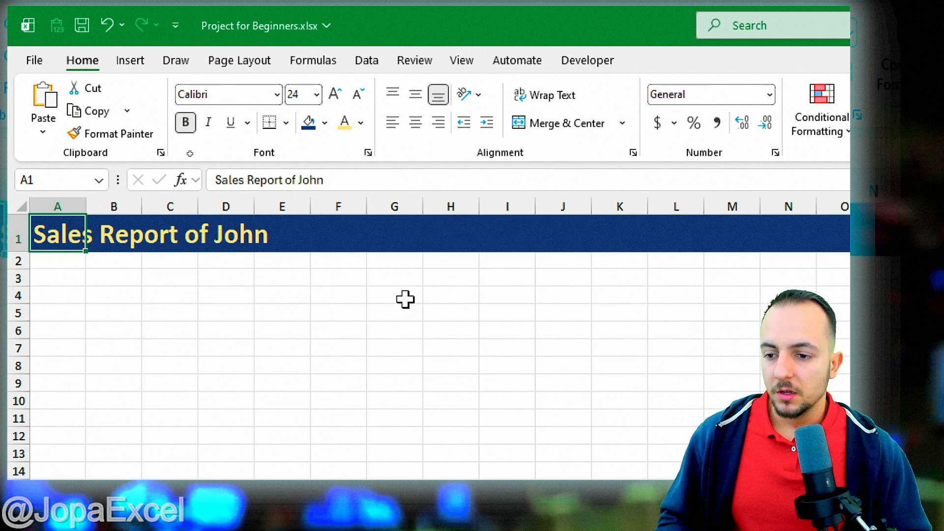
# Step: Fill the entire row 2 with the base gold theme colour and select cell D6
pyautogui.click(17, 260)
pyautogui.click(325, 124)
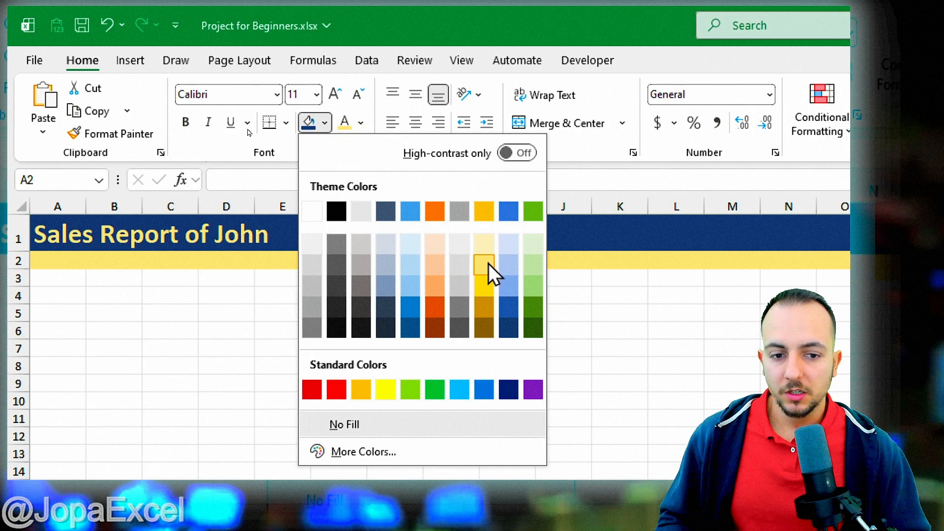
pyautogui.click(488, 214)
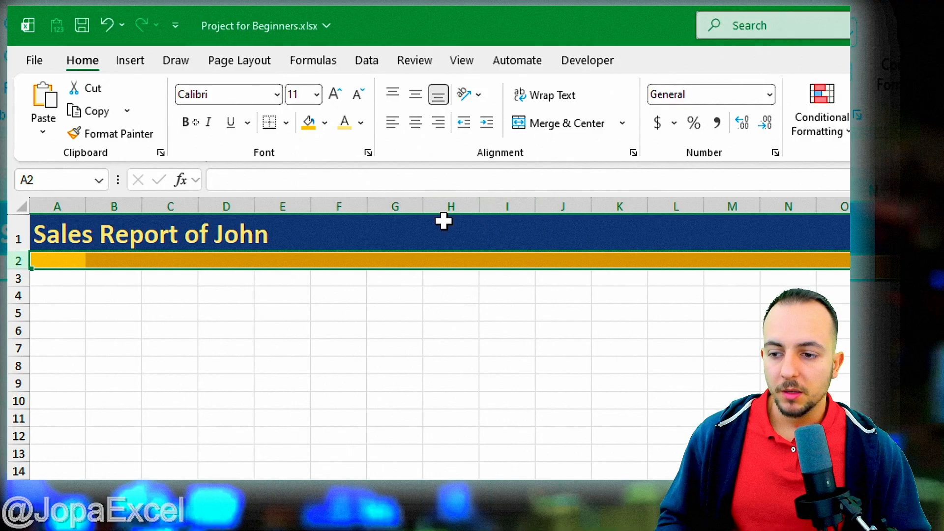
pyautogui.click(224, 329)
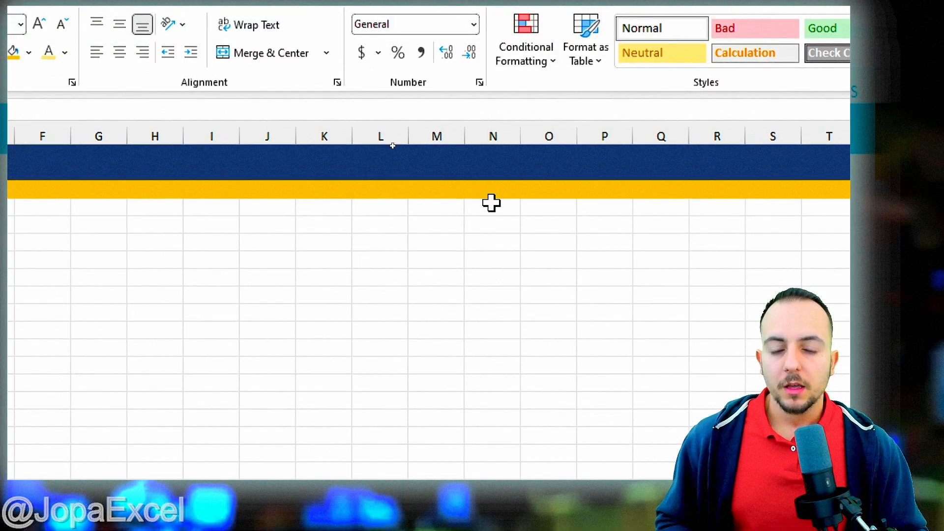
pyautogui.moveTo(357, 122); pyautogui.dragTo(380, 80)
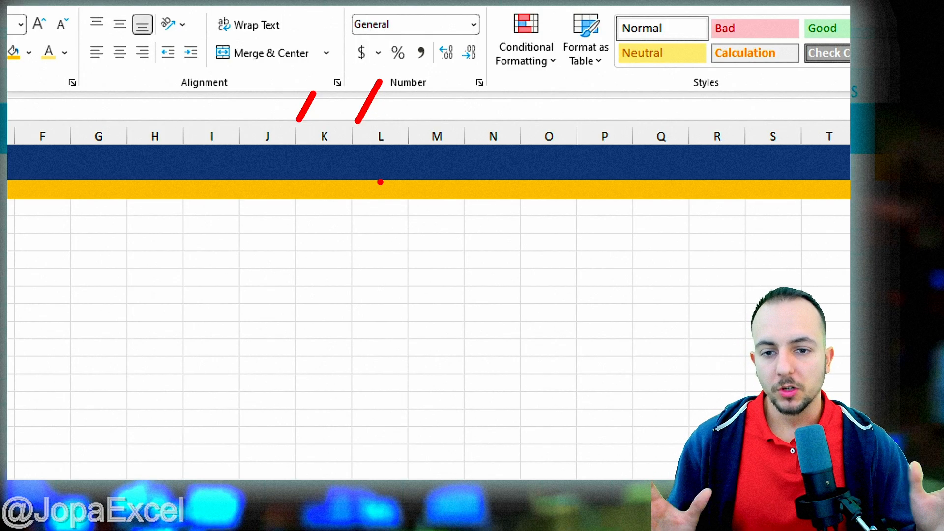
pyautogui.press('Escape')
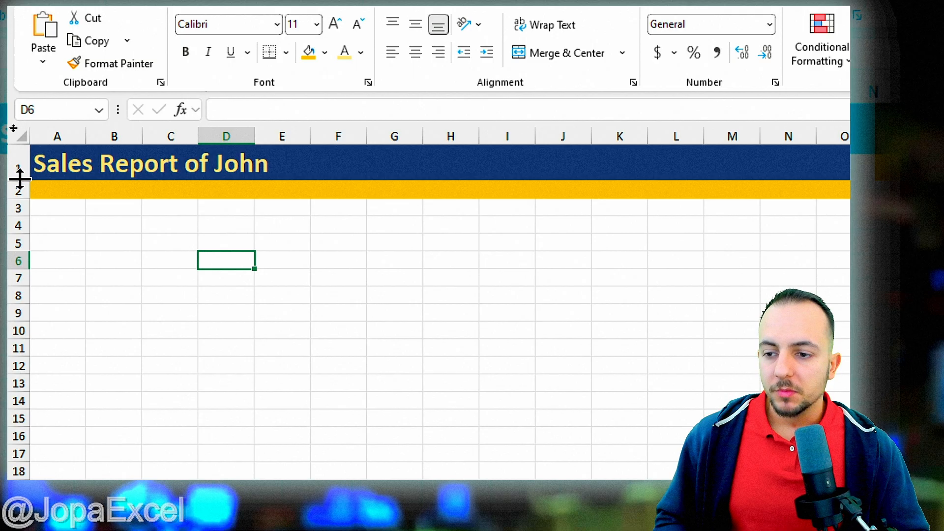
# Step: Make row 1 slightly taller around the title and shrink row 2 to a thin stripe about half its height
pyautogui.moveTo(19, 180); pyautogui.dragTo(27, 203)
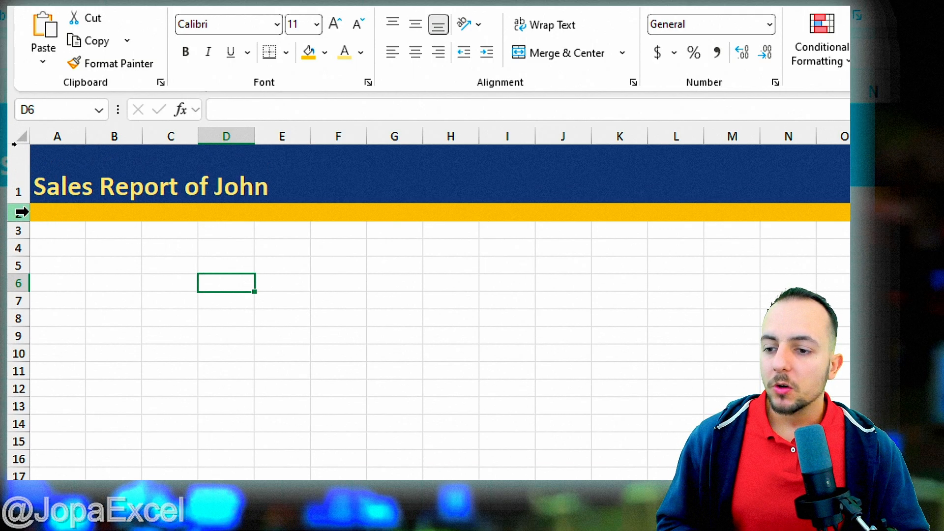
pyautogui.moveTo(19, 204); pyautogui.dragTo(32, 162)
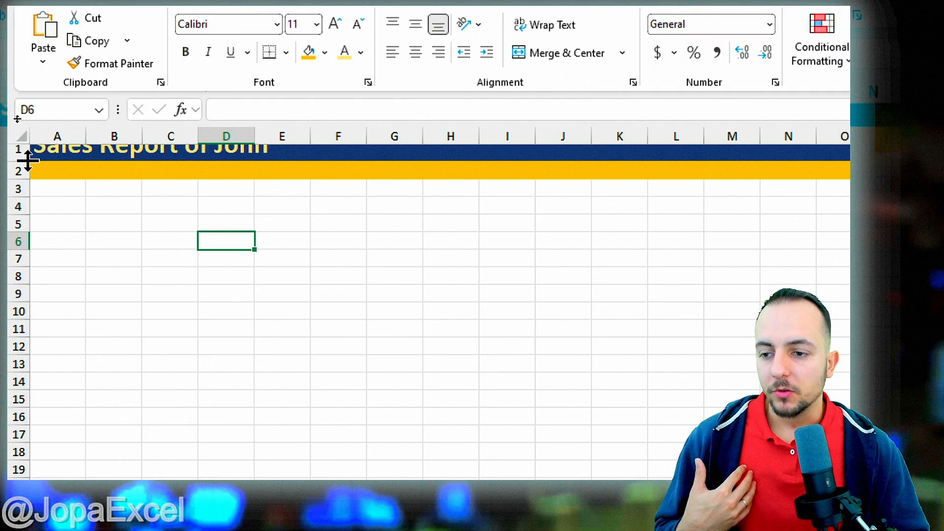
pyautogui.moveTo(29, 162); pyautogui.dragTo(34, 184)
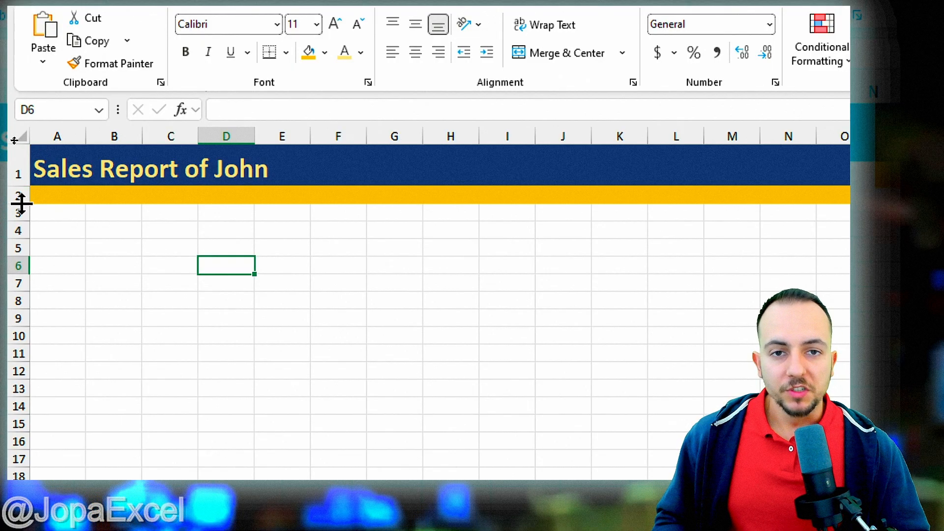
pyautogui.moveTo(22, 202); pyautogui.dragTo(36, 193)
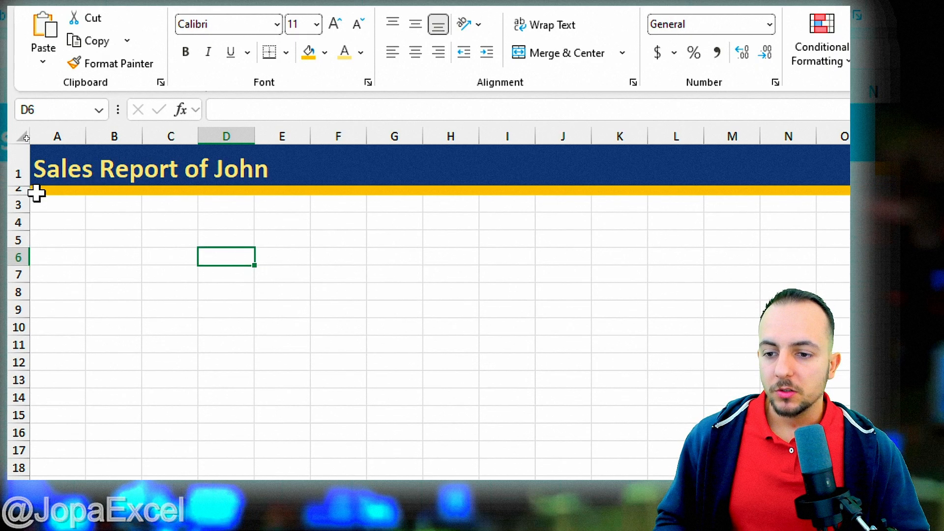
# Step: Enter the header "Date" in cell B4
pyautogui.click(60, 218)
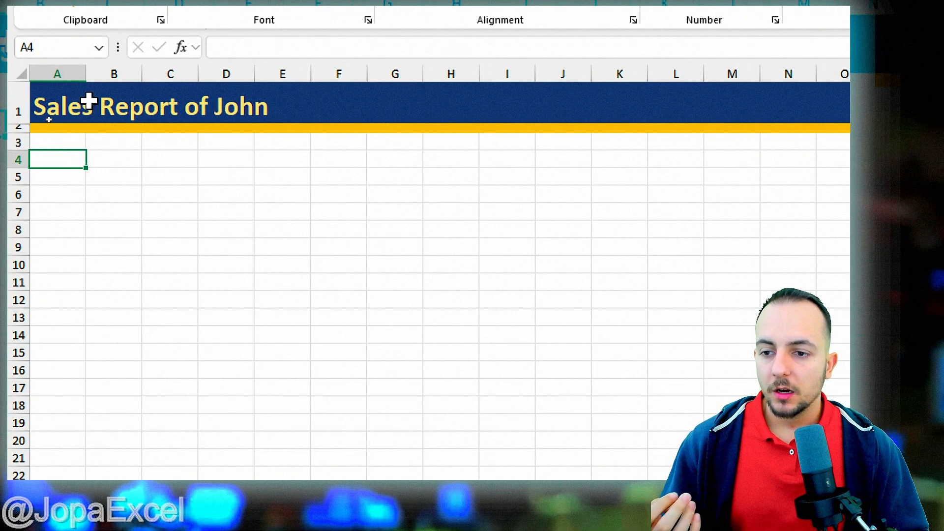
pyautogui.click(123, 145)
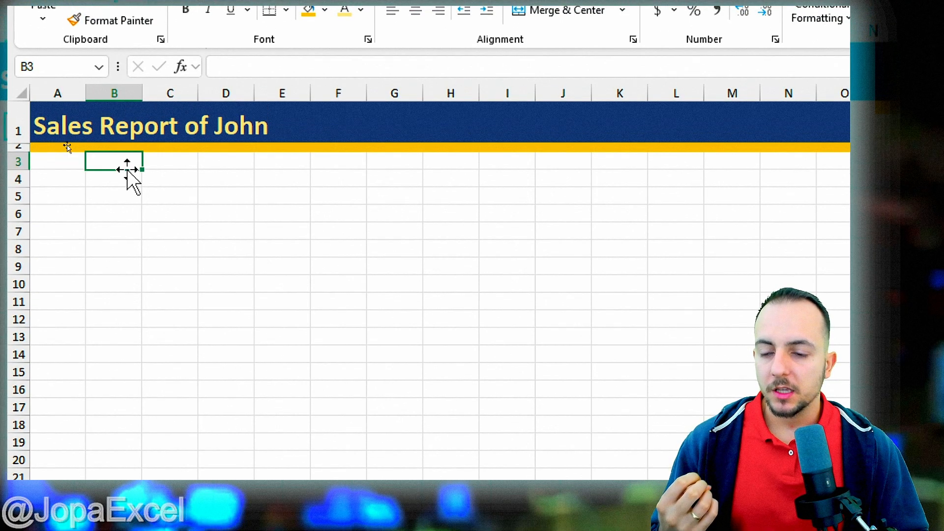
pyautogui.click(123, 181)
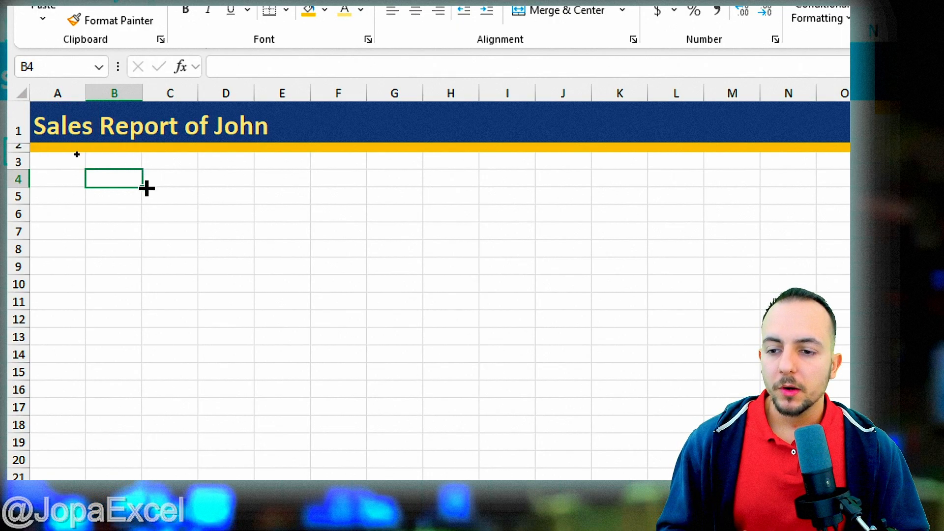
pyautogui.moveTo(115, 197); pyautogui.dragTo(105, 316)
pyautogui.click(117, 178)
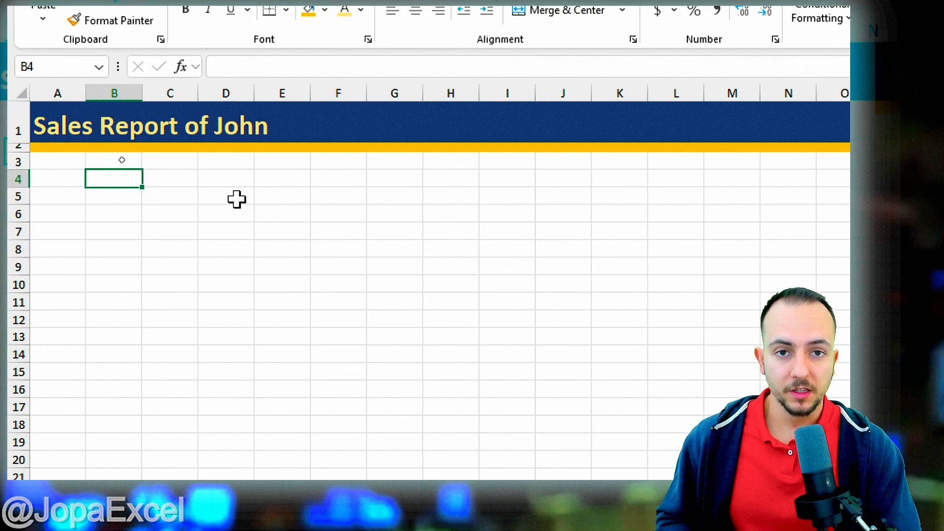
pyautogui.write('Date')
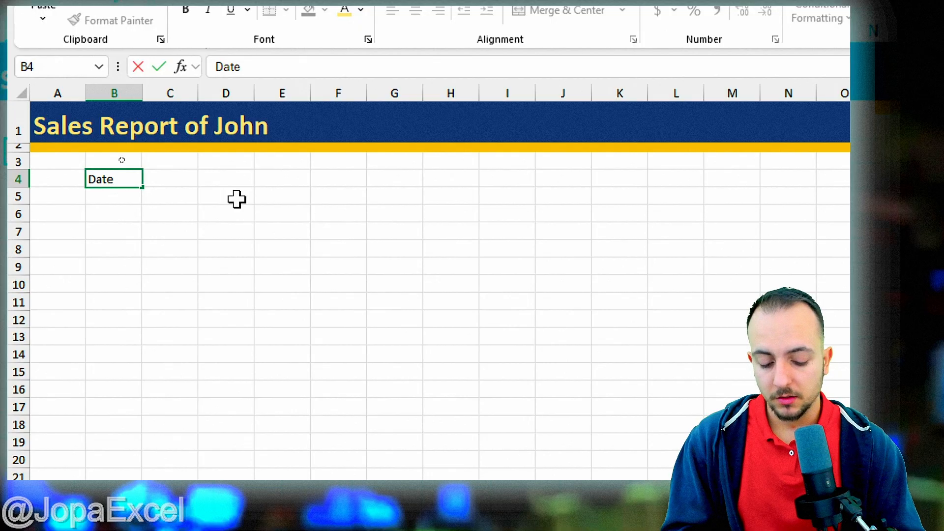
pyautogui.press('Return')
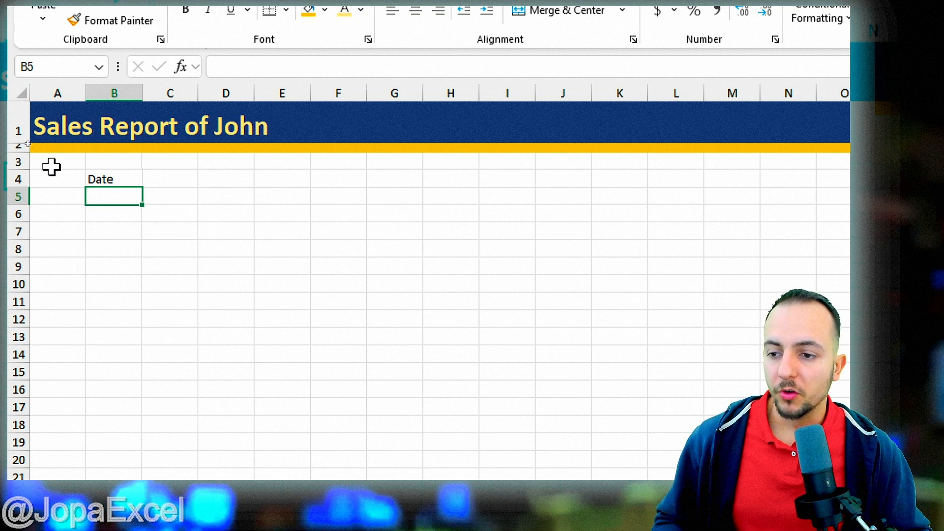
# Step: Highlight row 4 and select its cells from C4 to G4 and back to examine where the headers go
pyautogui.click(18, 177)
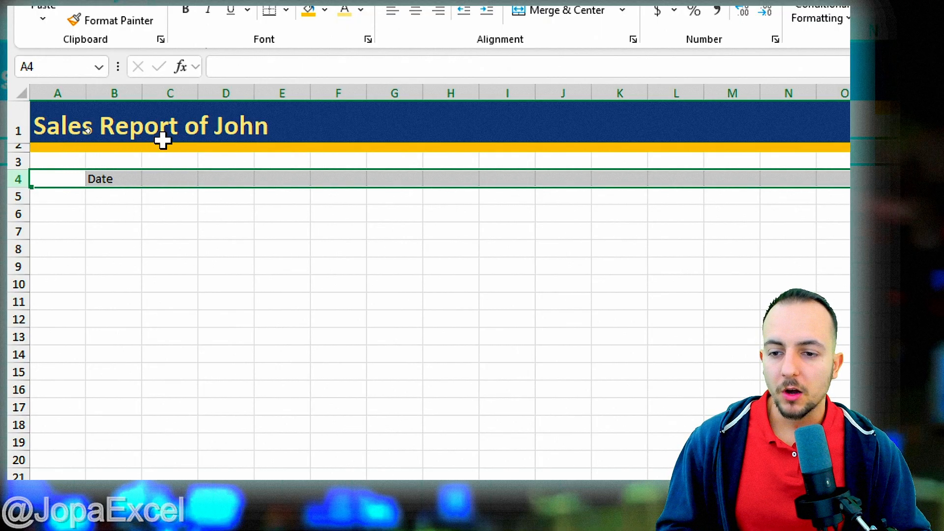
pyautogui.click(163, 178)
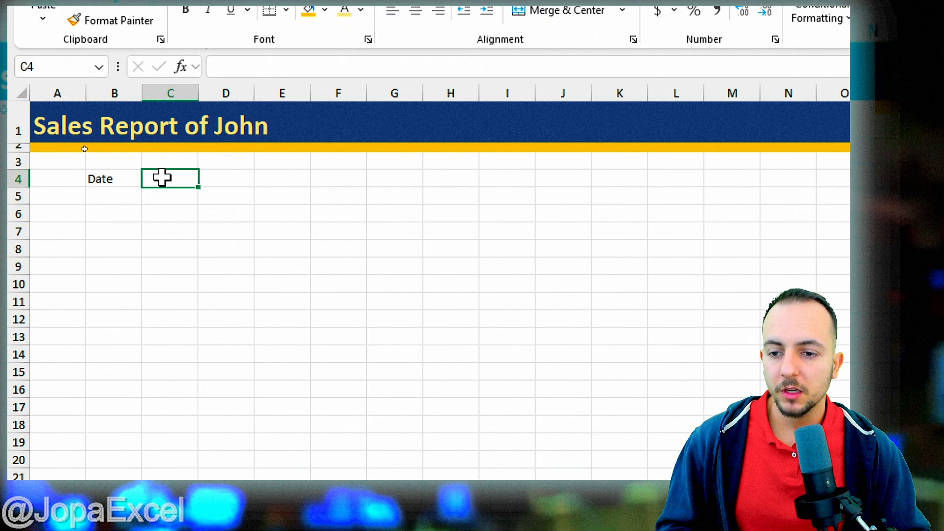
pyautogui.click(250, 177)
pyautogui.click(307, 175)
pyautogui.click(342, 173)
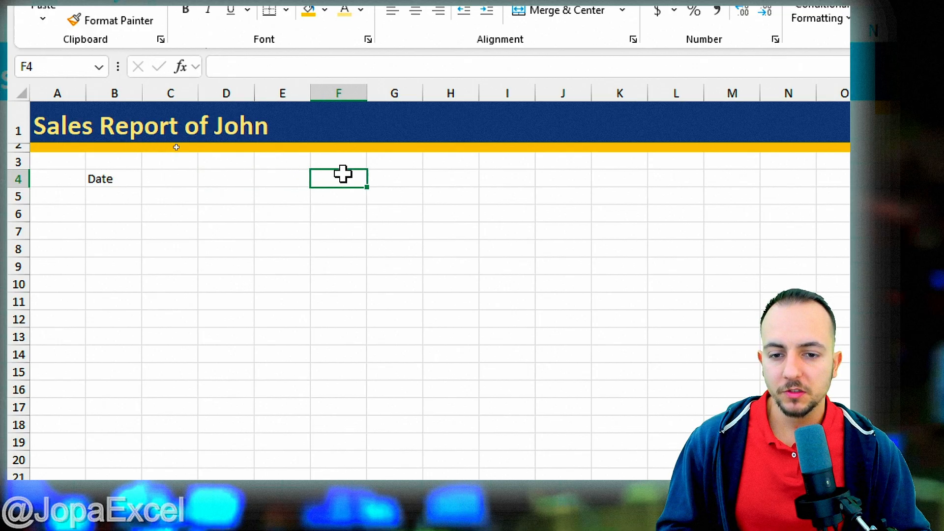
pyautogui.click(381, 173)
pyautogui.click(325, 180)
pyautogui.click(281, 180)
pyautogui.click(223, 181)
pyautogui.click(168, 183)
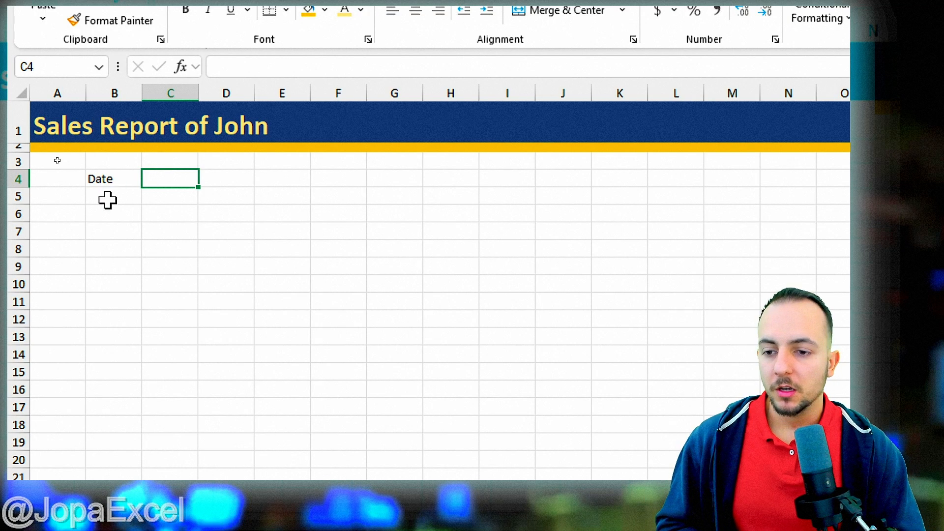
pyautogui.moveTo(123, 241)
pyautogui.mouseDown()
pyautogui.moveTo(124, 308)
pyautogui.moveTo(146, 231)
pyautogui.mouseUp()
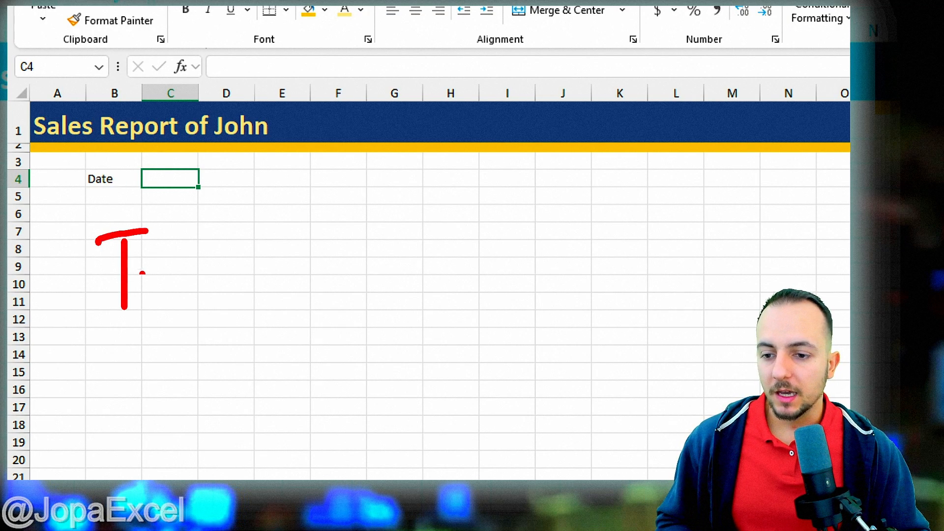
pyautogui.moveTo(142, 284)
pyautogui.mouseDown()
pyautogui.moveTo(156, 285)
pyautogui.moveTo(166, 259)
pyautogui.mouseUp()
pyautogui.moveTo(189, 246); pyautogui.dragTo(189, 270)
pyautogui.moveTo(166, 236); pyautogui.dragTo(187, 275)
pyautogui.moveTo(118, 324); pyautogui.dragTo(217, 306)
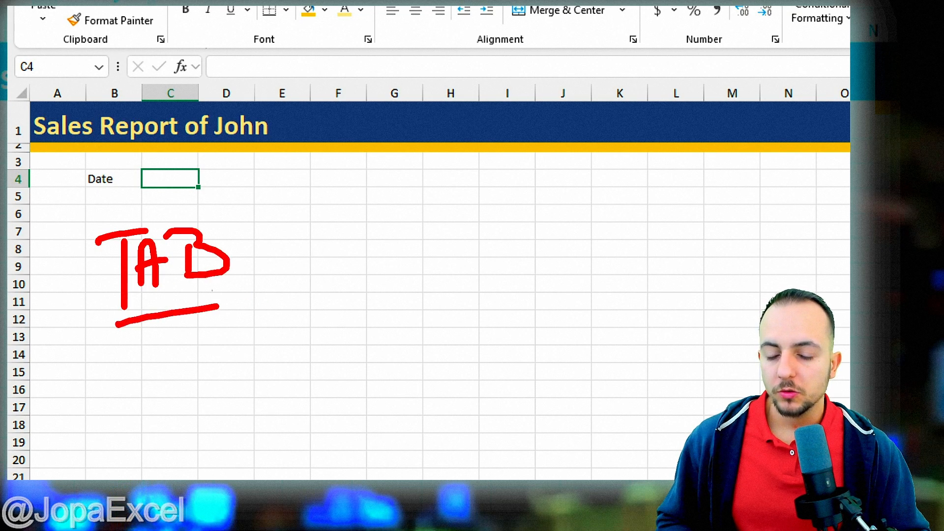
pyautogui.moveTo(324, 341); pyautogui.dragTo(230, 342)
pyautogui.moveTo(298, 321); pyautogui.dragTo(291, 363)
pyautogui.press('Escape')
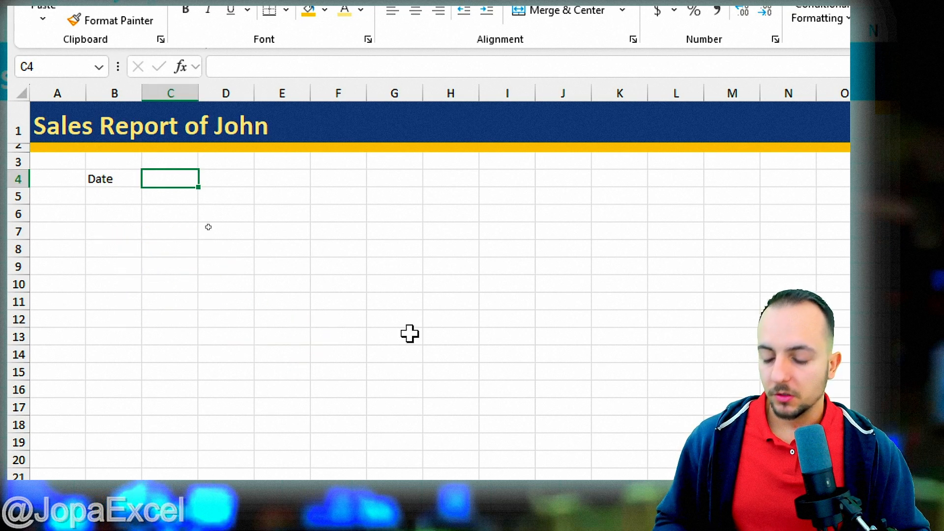
# Step: Move the selection cell by cell along row 4 from C4 to H4, and return to the Date header in B4
pyautogui.press('Tab')
pyautogui.press('Tab')
pyautogui.press('Tab')
pyautogui.press('Tab')
pyautogui.press('Tab')
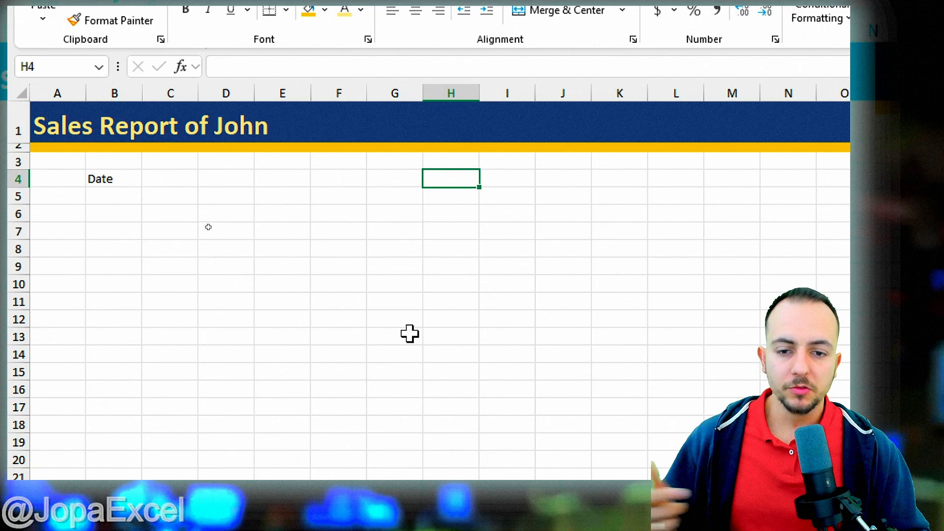
pyautogui.click(181, 176)
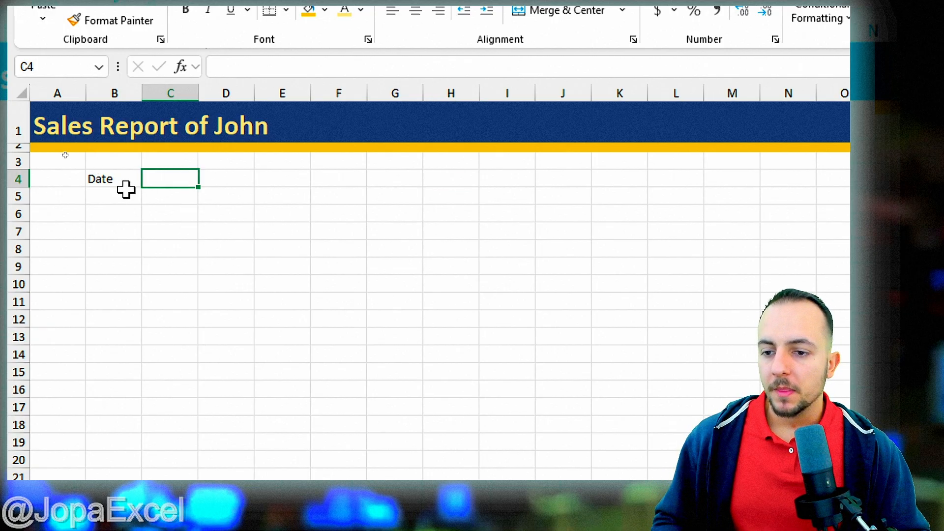
pyautogui.click(106, 183)
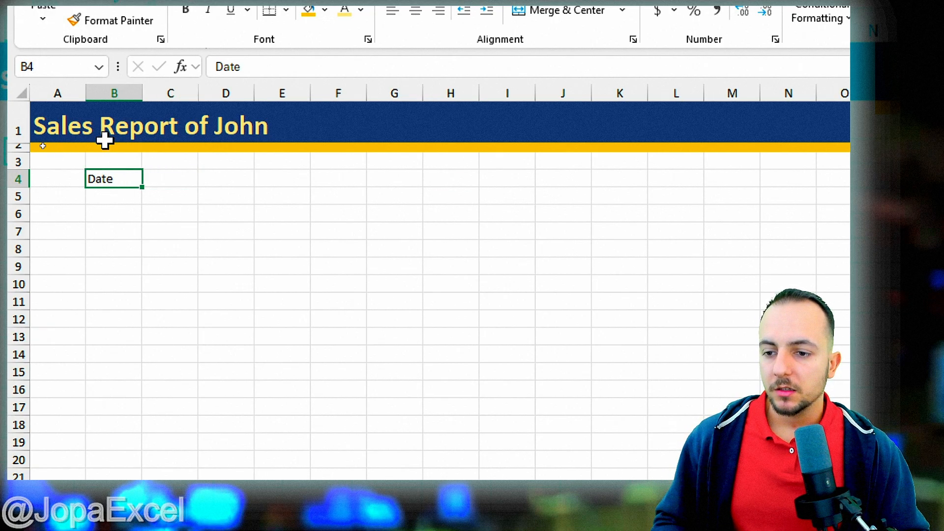
# Step: Enter the header "Salesperson" in cell C4 and move on to cell D4
pyautogui.click(151, 182)
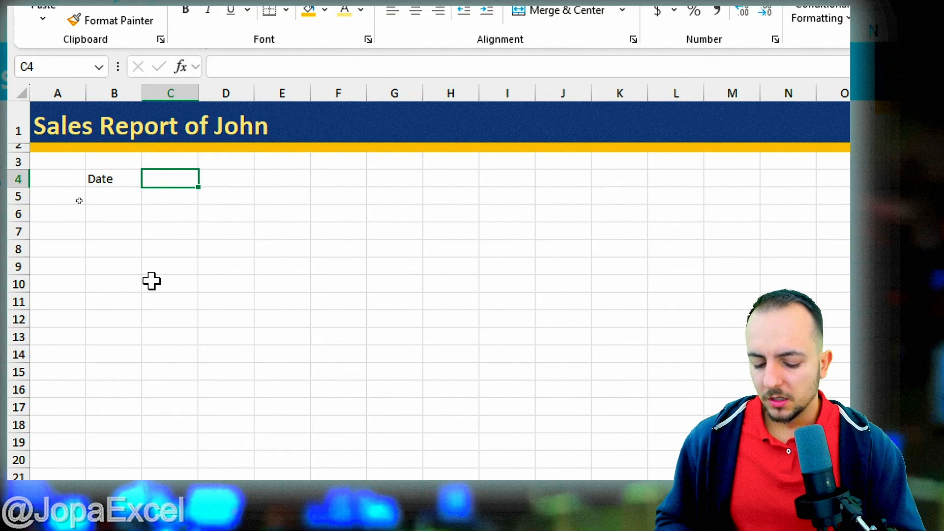
pyautogui.write('Sales')
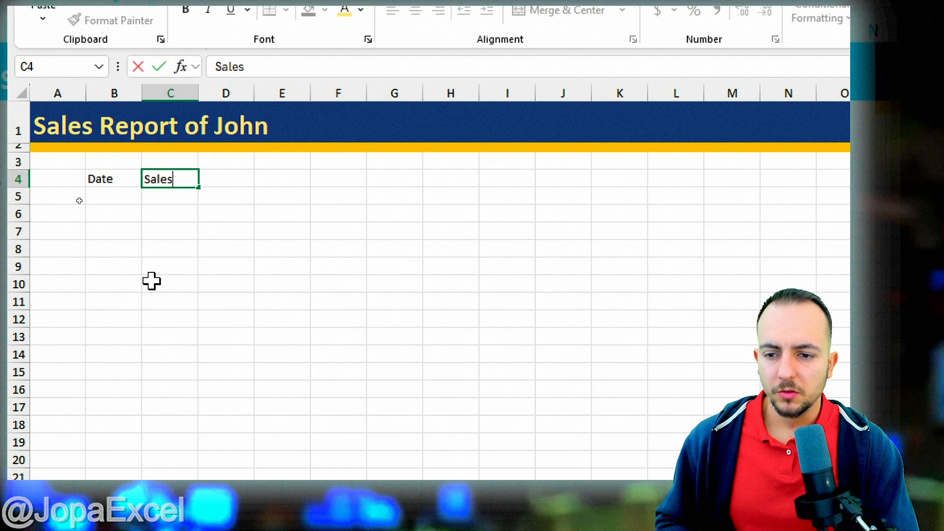
pyautogui.write('person')
pyautogui.press('Tab')
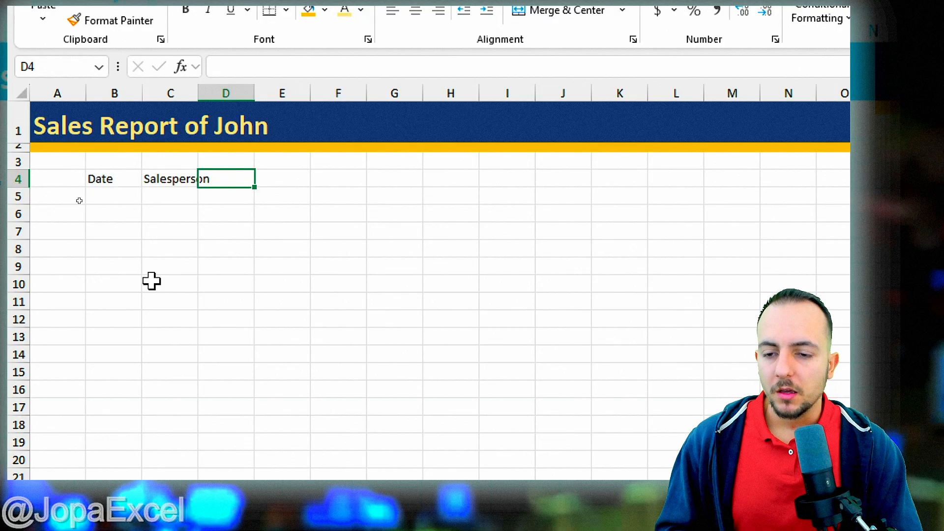
# Step: Enter the headers "Item Name" in cell D4 and "Qty" in cell E4, and move on to F4
pyautogui.write('Ite')
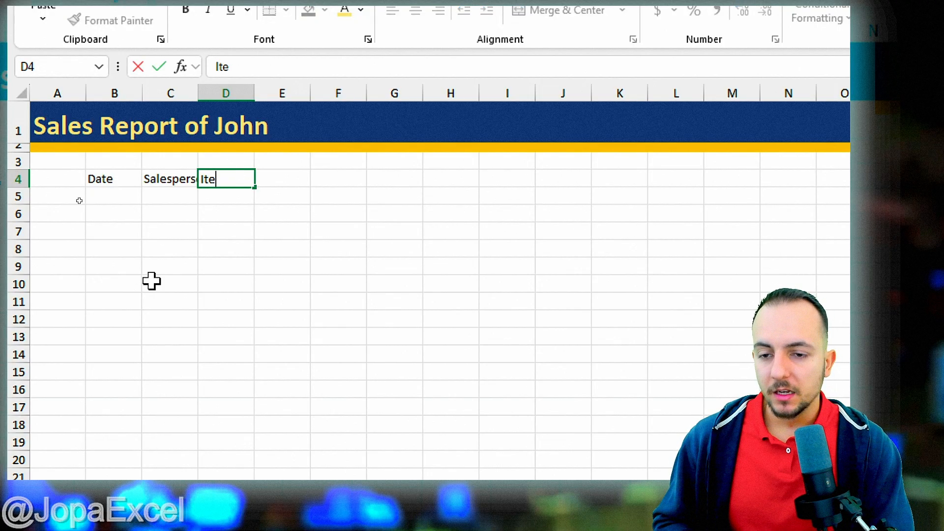
pyautogui.write('m Name')
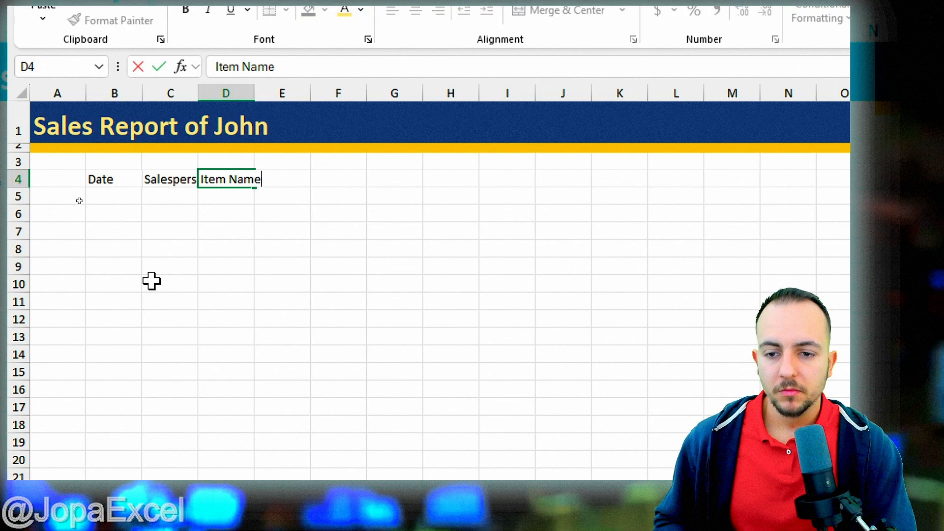
pyautogui.press('Tab')
pyautogui.write('Q')
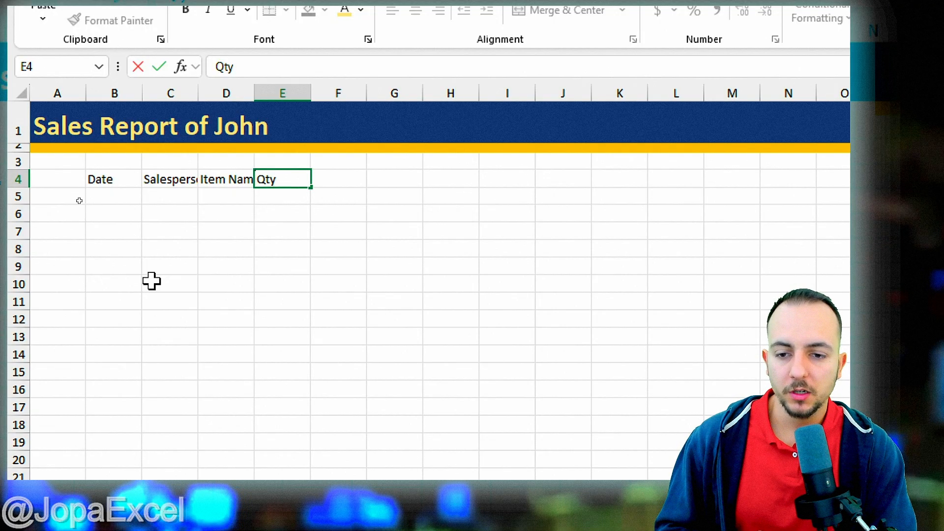
pyautogui.press('Tab')
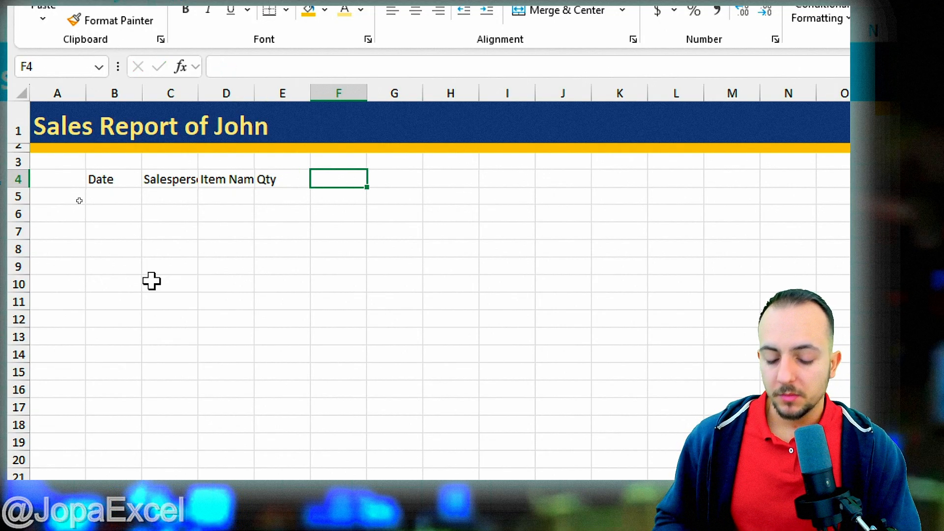
pyautogui.write('Price')
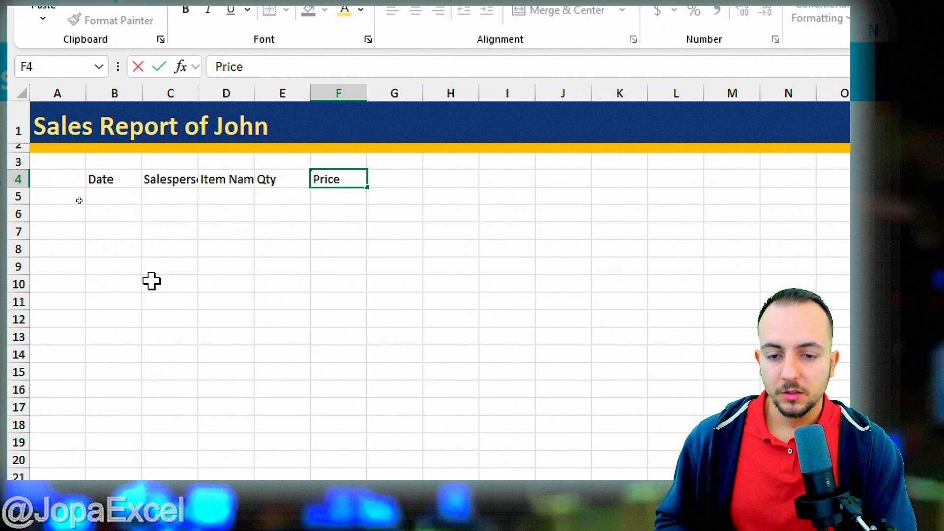
pyautogui.write(' Unit')
pyautogui.press('Escape')
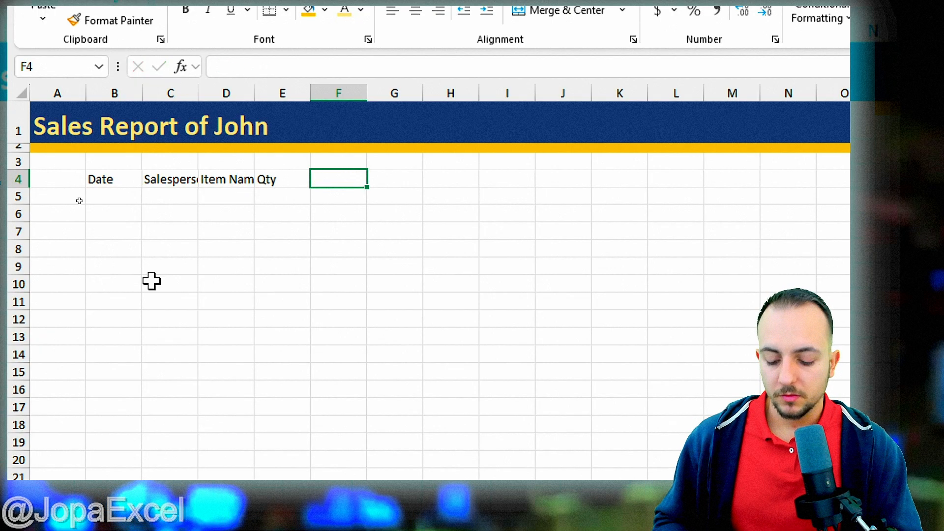
# Step: Enter the header "Unit Price" in cell F4
pyautogui.write('Unit Price')
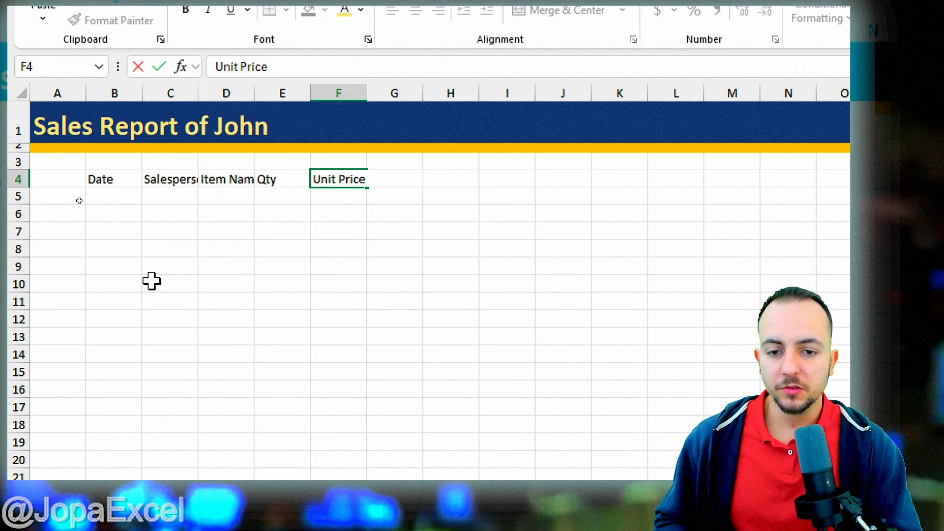
pyautogui.press('Return')
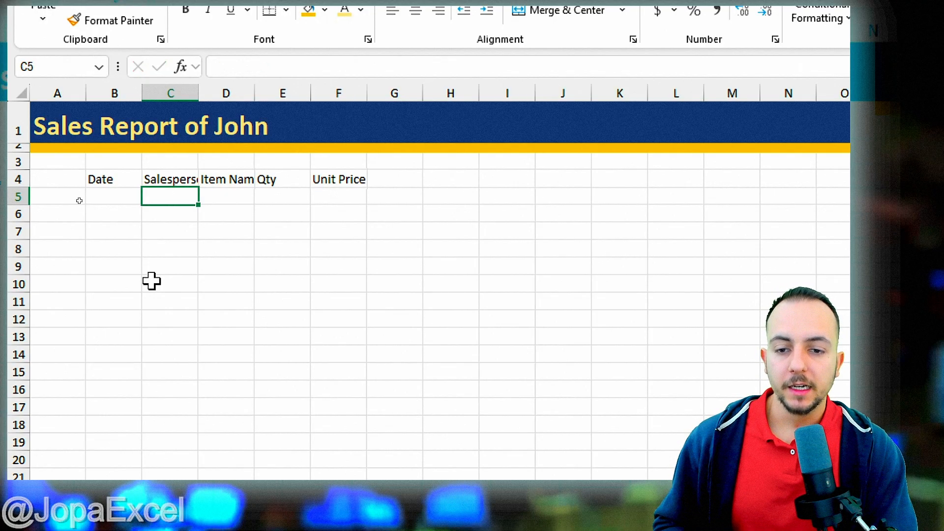
pyautogui.moveTo(169, 239)
pyautogui.mouseDown()
pyautogui.moveTo(176, 268)
pyautogui.moveTo(143, 304)
pyautogui.mouseUp()
pyautogui.moveTo(212, 256)
pyautogui.mouseDown()
pyautogui.moveTo(201, 270)
pyautogui.moveTo(211, 257)
pyautogui.mouseUp()
pyautogui.click(278, 272)
pyautogui.click(380, 270)
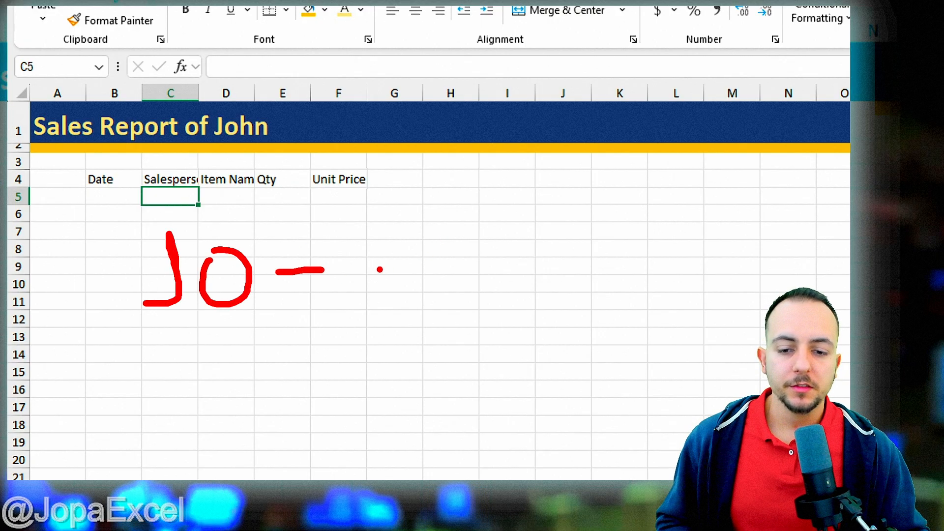
pyautogui.moveTo(353, 279); pyautogui.dragTo(385, 301)
pyautogui.moveTo(360, 285); pyautogui.dragTo(445, 284)
pyautogui.moveTo(502, 240); pyautogui.dragTo(512, 287)
pyautogui.moveTo(522, 274); pyautogui.dragTo(550, 285)
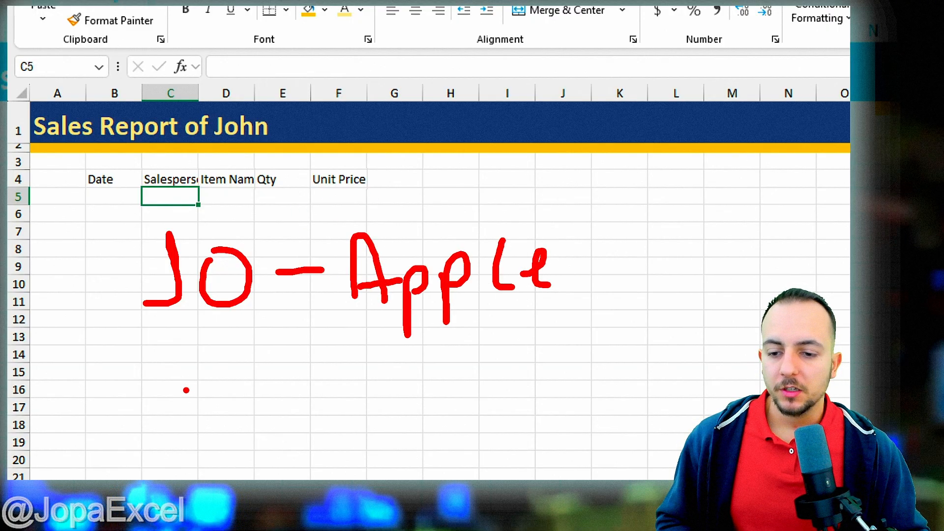
pyautogui.moveTo(167, 390)
pyautogui.mouseDown()
pyautogui.moveTo(172, 417)
pyautogui.moveTo(228, 429)
pyautogui.mouseUp()
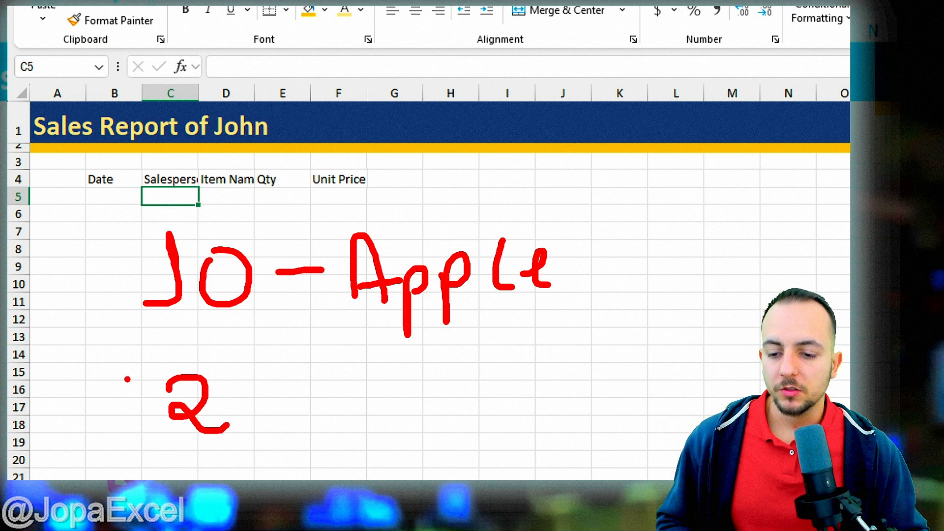
pyautogui.moveTo(128, 378); pyautogui.dragTo(88, 410)
pyautogui.moveTo(116, 357); pyautogui.dragTo(129, 426)
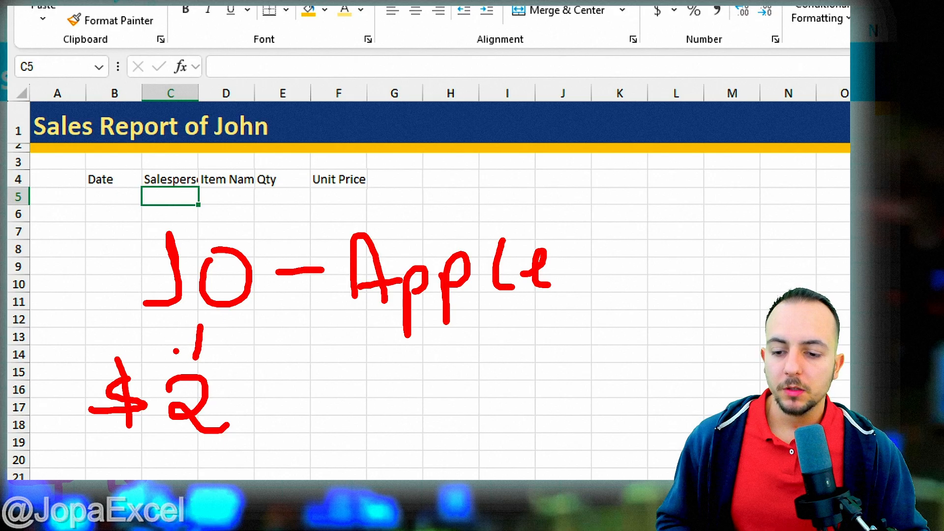
pyautogui.moveTo(176, 351)
pyautogui.mouseDown()
pyautogui.moveTo(208, 361)
pyautogui.moveTo(212, 334)
pyautogui.mouseUp()
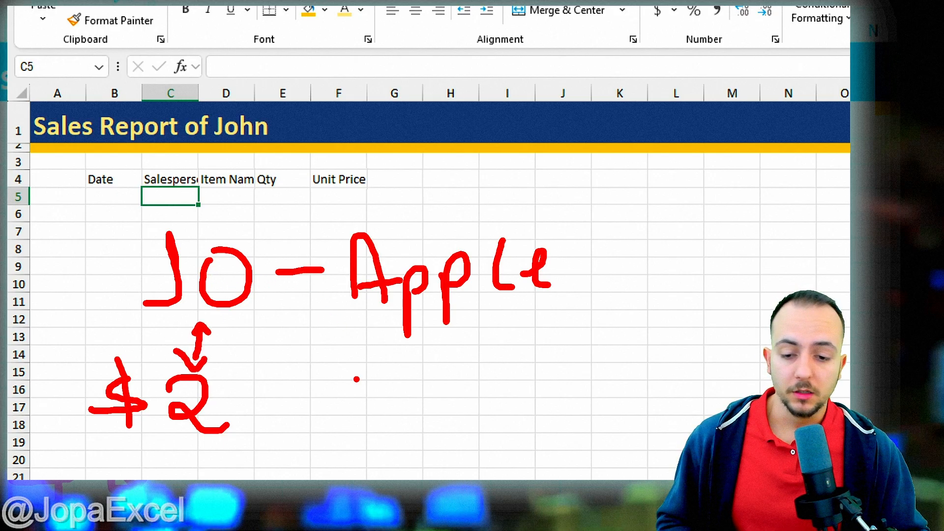
pyautogui.moveTo(345, 375)
pyautogui.mouseDown()
pyautogui.moveTo(375, 435)
pyautogui.moveTo(418, 416)
pyautogui.mouseUp()
pyautogui.moveTo(308, 372); pyautogui.dragTo(291, 421)
pyautogui.moveTo(310, 350); pyautogui.dragTo(322, 433)
pyautogui.press('Escape')
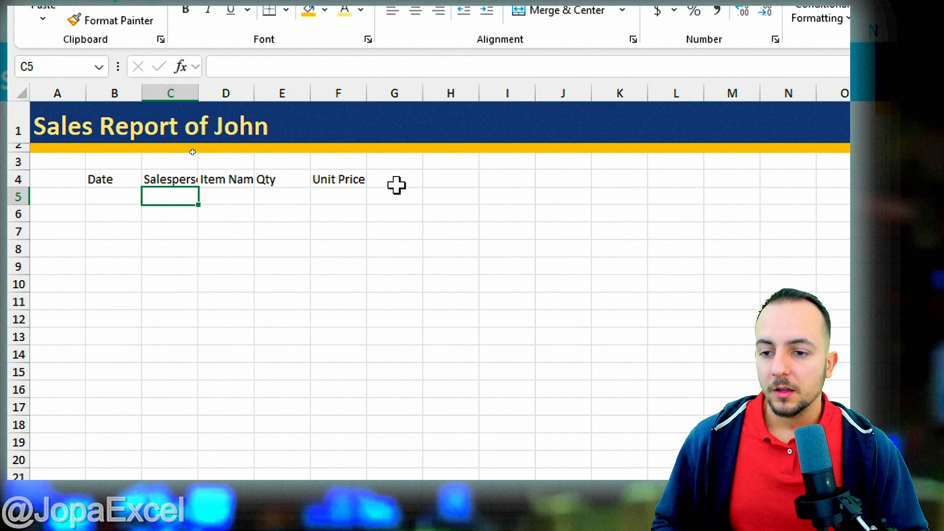
# Step: Enter the date 01/01/2026 in cell B5 under the Date header
pyautogui.click(121, 197)
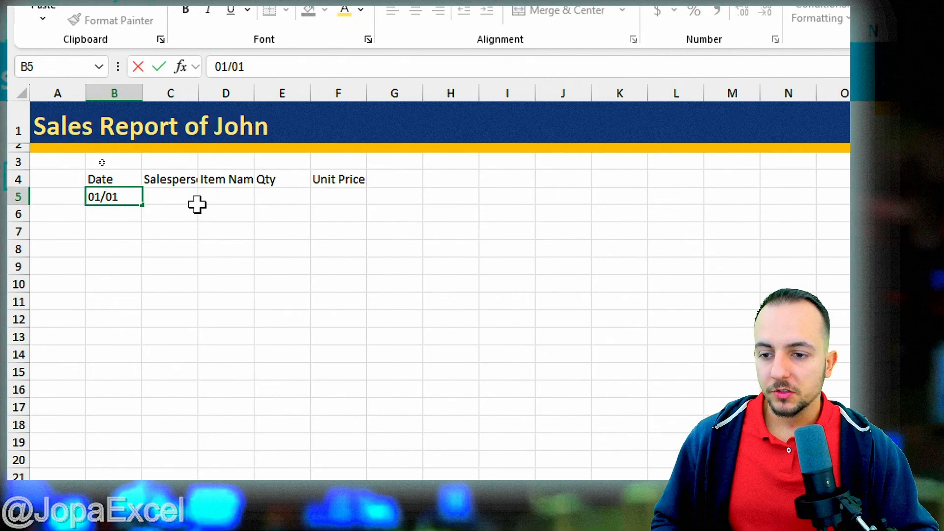
pyautogui.write('/2026')
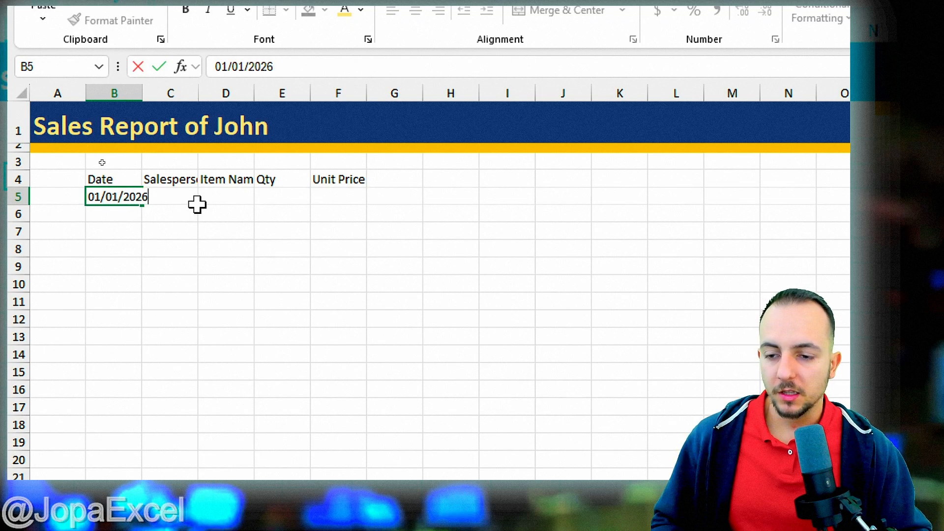
pyautogui.press('Return')
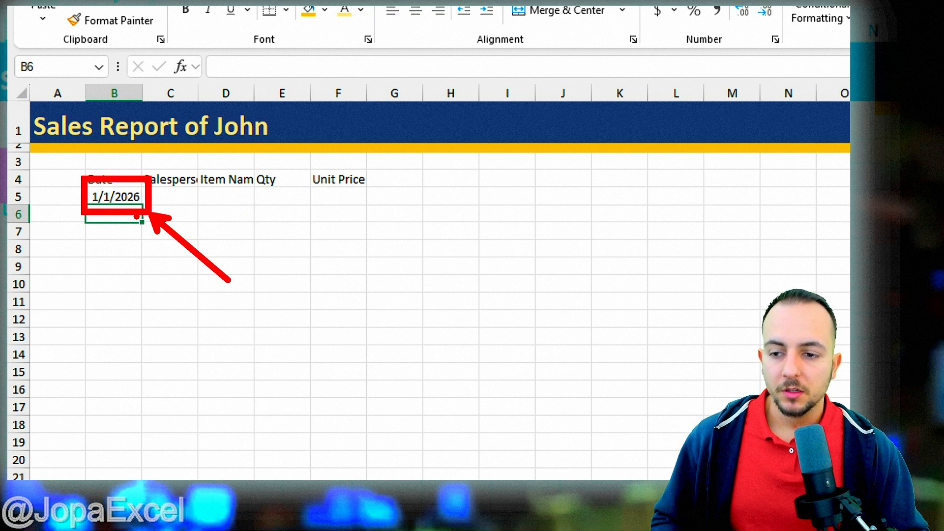
pyautogui.moveTo(237, 232)
pyautogui.mouseDown()
pyautogui.moveTo(238, 219)
pyautogui.moveTo(281, 222)
pyautogui.mouseUp()
pyautogui.moveTo(356, 182); pyautogui.dragTo(336, 247)
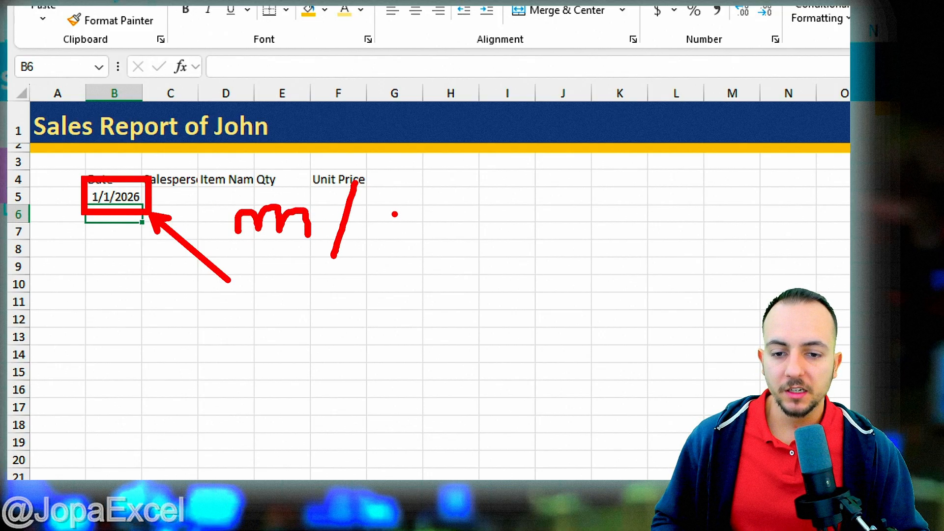
pyautogui.moveTo(395, 229); pyautogui.dragTo(413, 229)
pyautogui.moveTo(454, 170); pyautogui.dragTo(445, 239)
pyautogui.moveTo(485, 188); pyautogui.dragTo(536, 188)
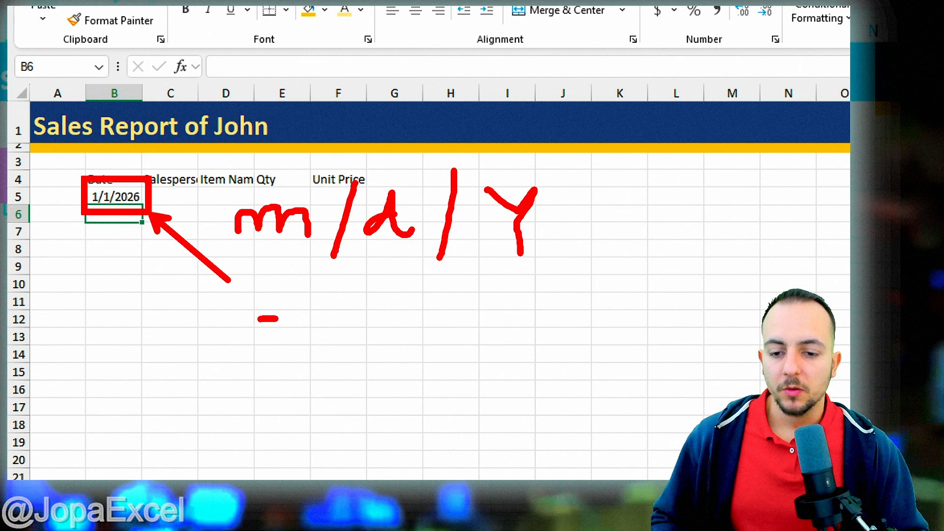
pyautogui.moveTo(279, 319); pyautogui.dragTo(305, 340)
pyautogui.moveTo(340, 282)
pyautogui.mouseDown()
pyautogui.moveTo(329, 352)
pyautogui.moveTo(392, 340)
pyautogui.moveTo(442, 350)
pyautogui.mouseUp()
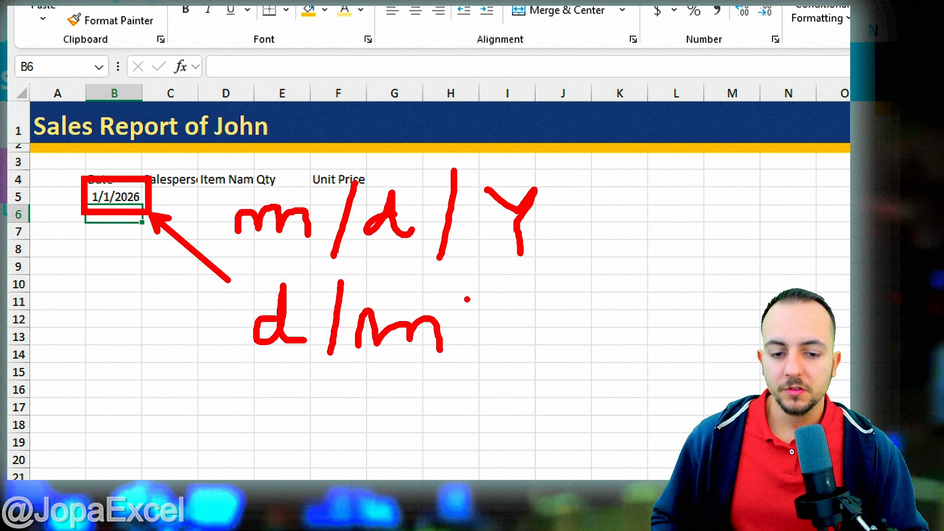
pyautogui.moveTo(471, 294); pyautogui.dragTo(463, 350)
pyautogui.moveTo(492, 291); pyautogui.dragTo(510, 308)
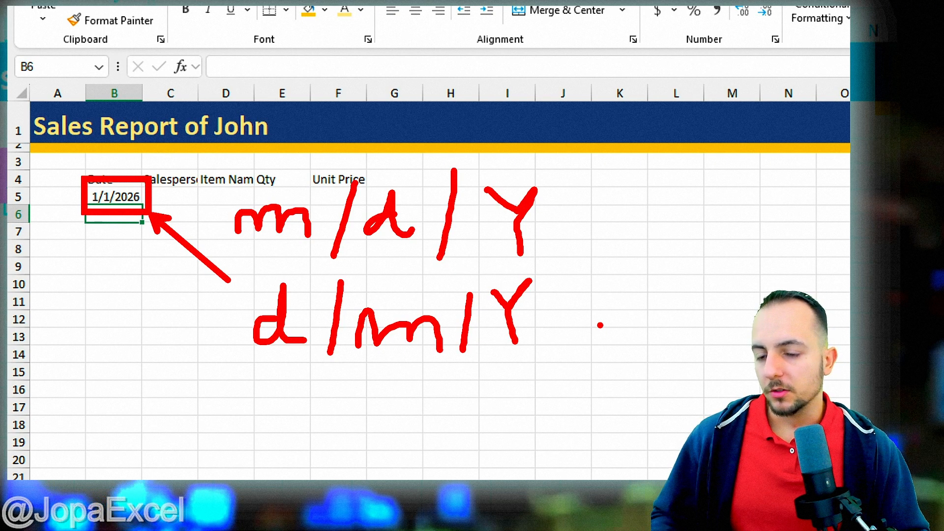
pyautogui.press('Escape')
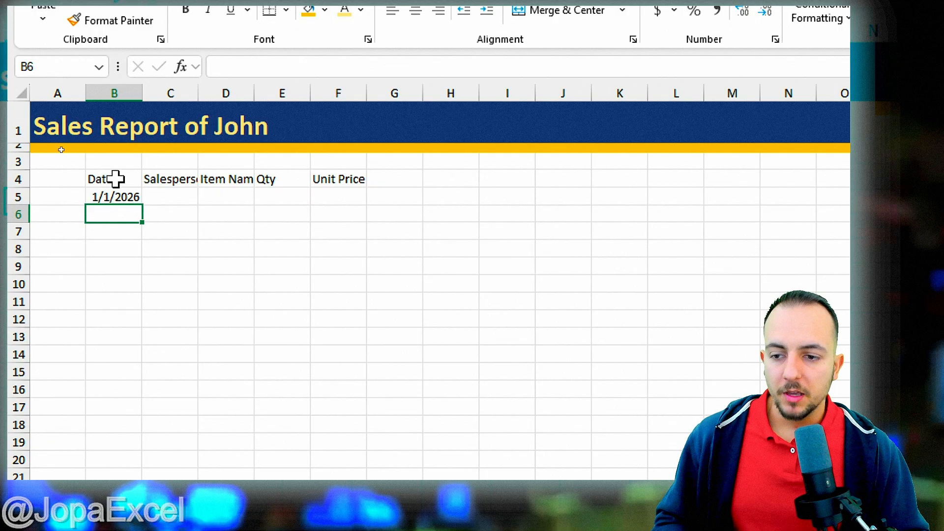
# Step: Enter the salesperson's first name in cell C5 and the item name "Laptop" in cell D5
pyautogui.click(170, 195)
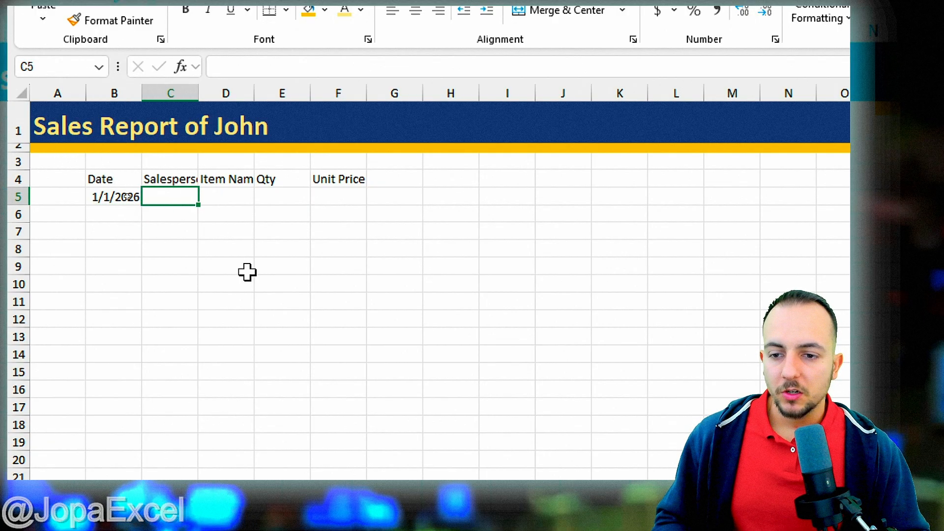
pyautogui.write('John')
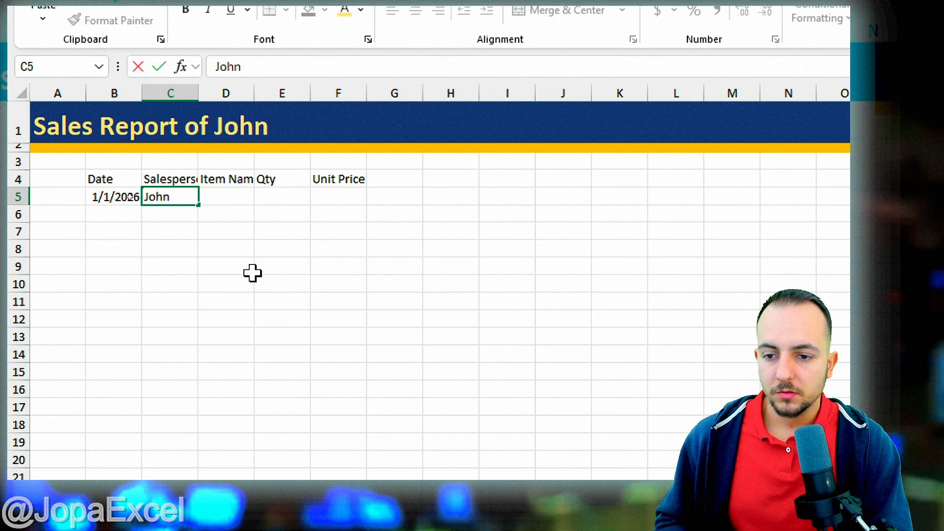
pyautogui.press('Tab')
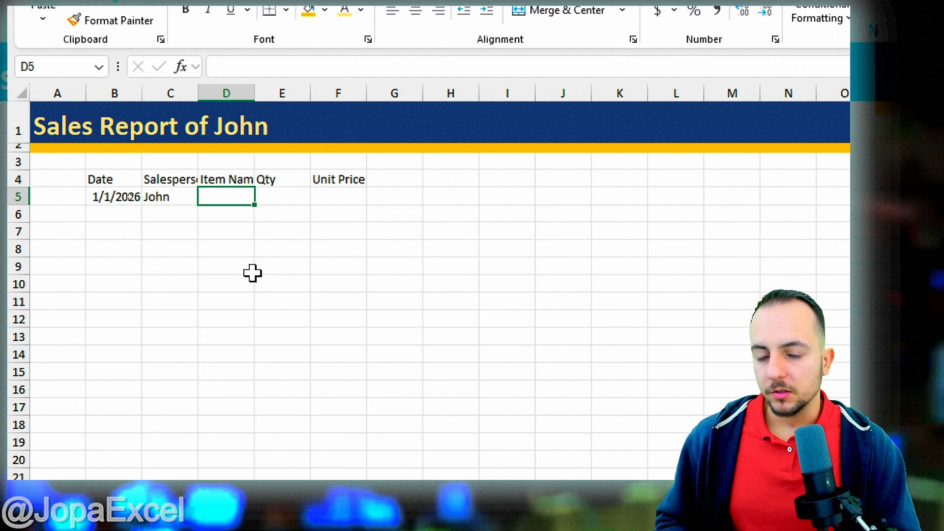
pyautogui.write('Lap')
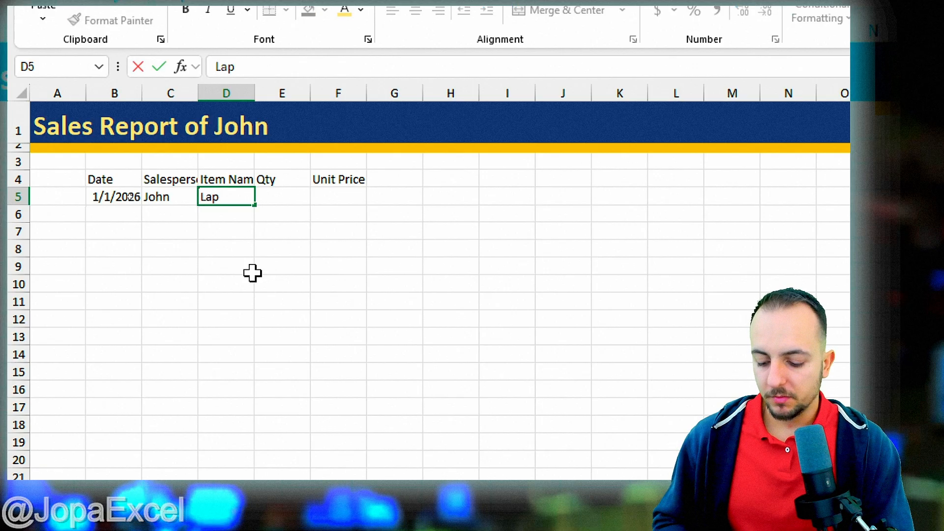
pyautogui.write('to')
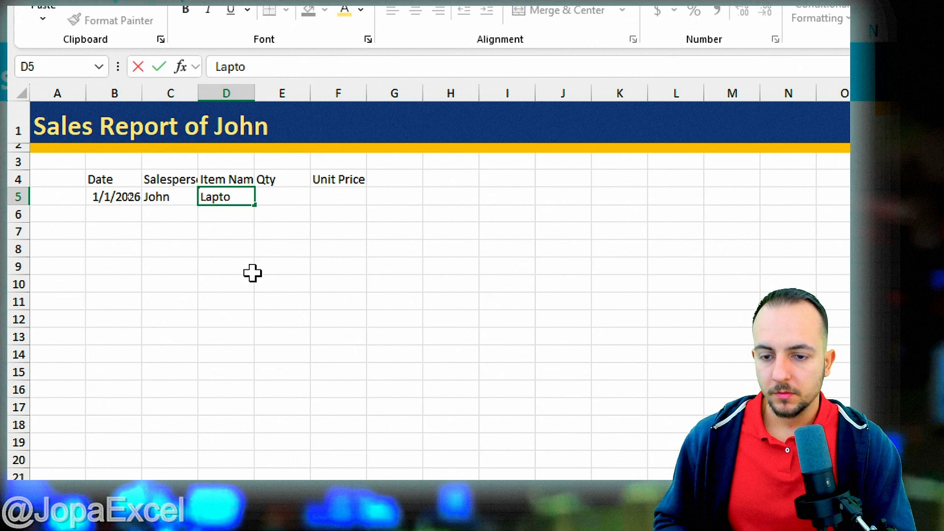
pyautogui.write('p')
pyautogui.press('Tab')
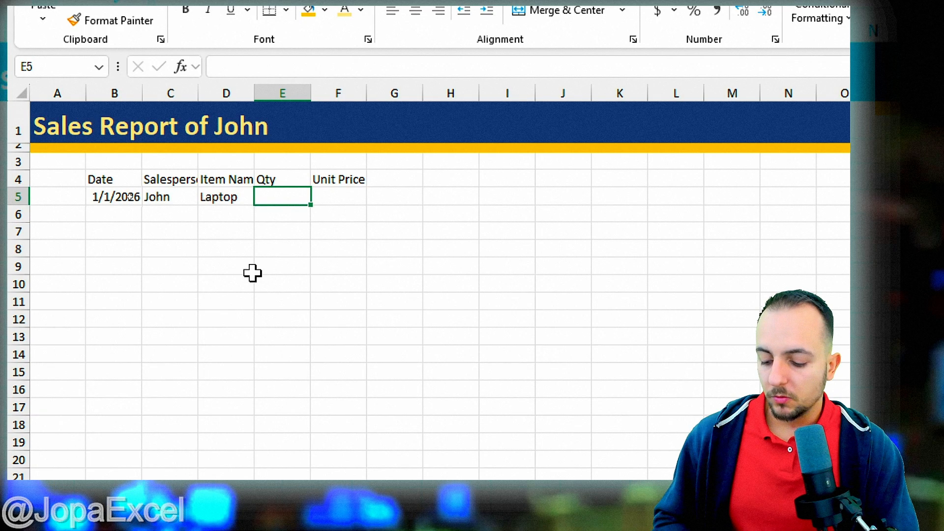
# Step: Enter the quantity 3 in cell E5 and the unit price 499.97 in cell F5, and select F5 again
pyautogui.write('3')
pyautogui.press('Tab')
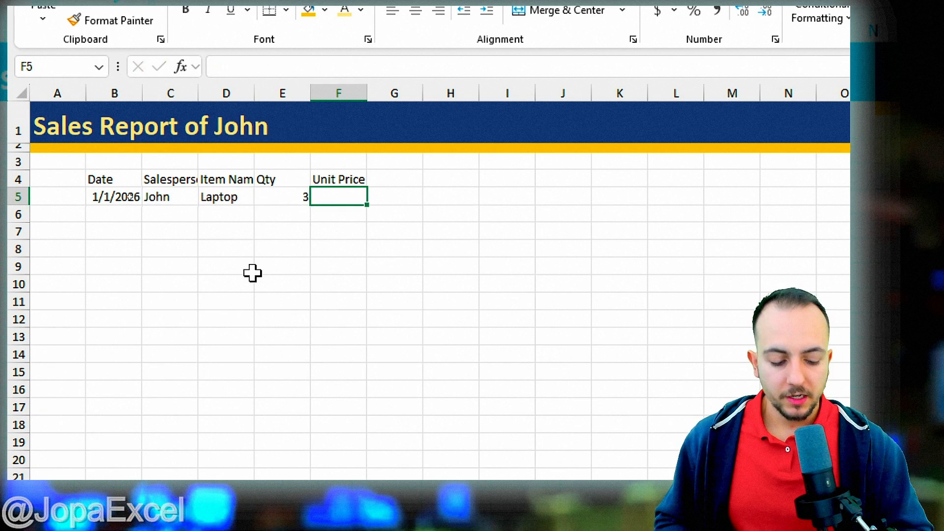
pyautogui.write('499.97')
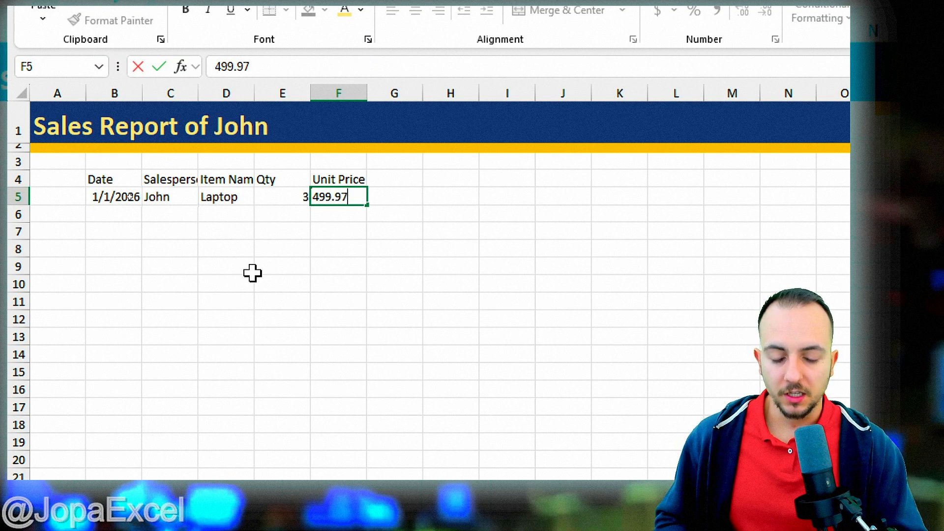
pyautogui.press('Return')
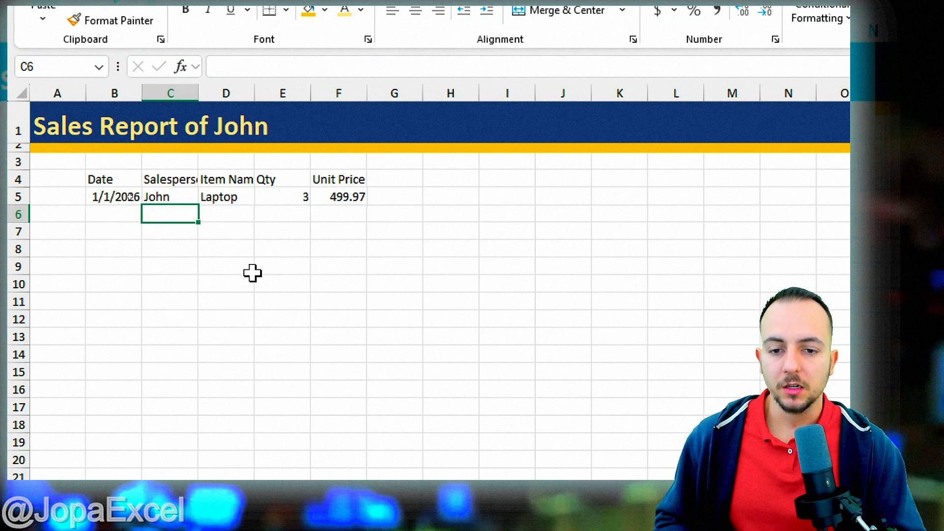
pyautogui.click(341, 201)
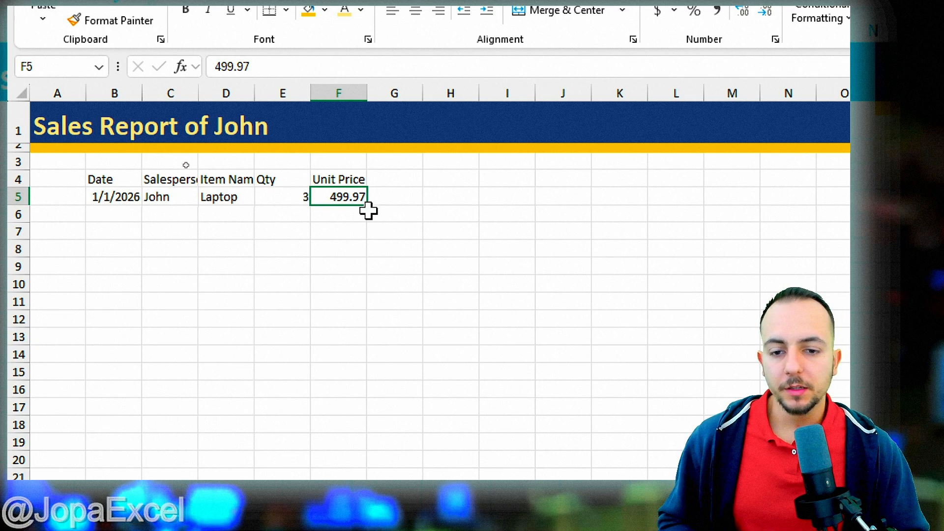
pyautogui.moveTo(316, 183)
pyautogui.mouseDown()
pyautogui.moveTo(374, 209)
pyautogui.moveTo(425, 249)
pyautogui.mouseUp()
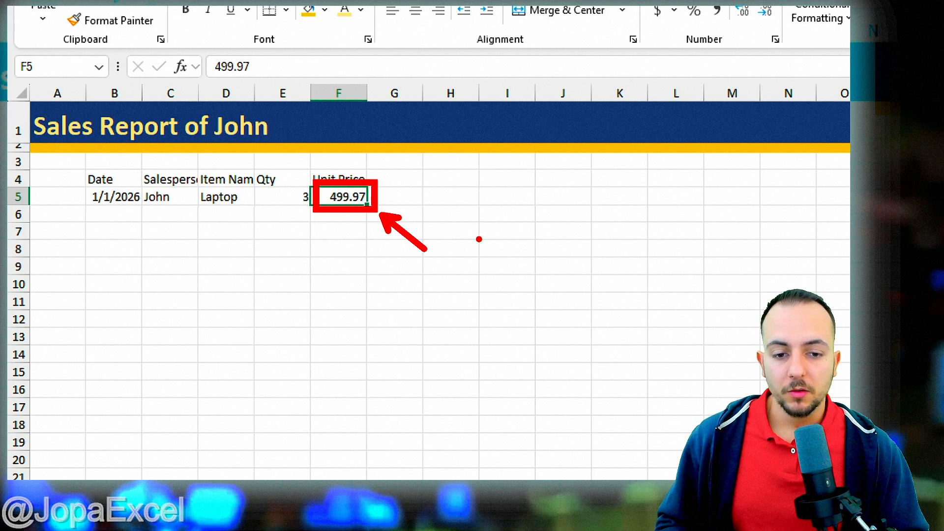
pyautogui.moveTo(441, 238)
pyautogui.mouseDown()
pyautogui.moveTo(451, 275)
pyautogui.moveTo(462, 239)
pyautogui.mouseUp()
pyautogui.moveTo(499, 238); pyautogui.dragTo(472, 273)
pyautogui.moveTo(538, 232)
pyautogui.mouseDown()
pyautogui.moveTo(508, 263)
pyautogui.moveTo(554, 260)
pyautogui.mouseUp()
pyautogui.moveTo(519, 213); pyautogui.dragTo(527, 293)
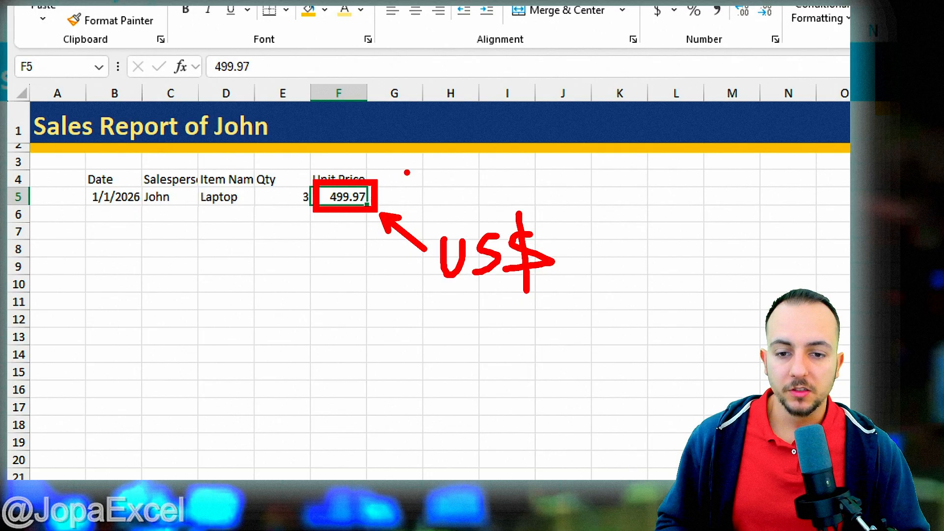
pyautogui.press('Escape')
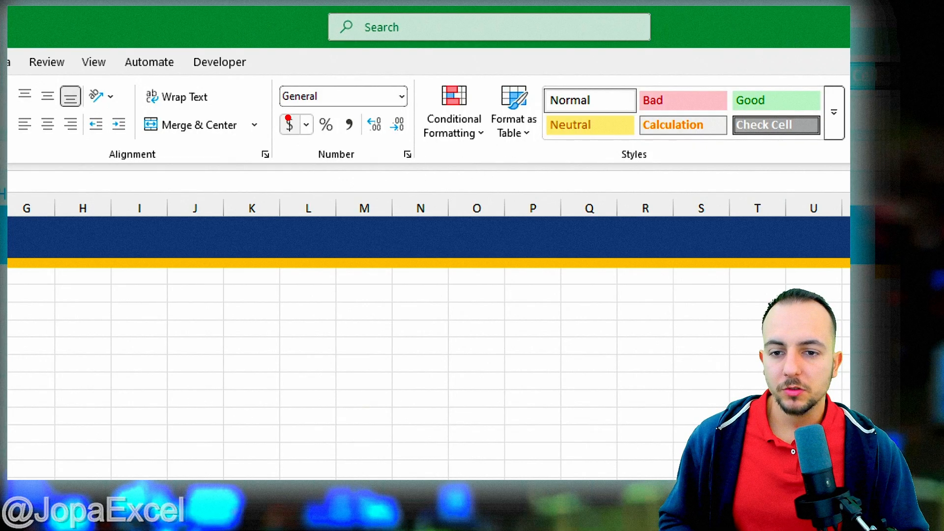
# Step: Apply the Accounting number format with the dollar symbol to the unit price in cell F5
pyautogui.moveTo(299, 105)
pyautogui.mouseDown()
pyautogui.moveTo(266, 131)
pyautogui.moveTo(317, 148)
pyautogui.moveTo(283, 101)
pyautogui.mouseUp()
pyautogui.moveTo(319, 165)
pyautogui.mouseDown()
pyautogui.moveTo(318, 186)
pyautogui.moveTo(354, 221)
pyautogui.mouseUp()
pyautogui.press('Escape')
pyautogui.click(290, 124)
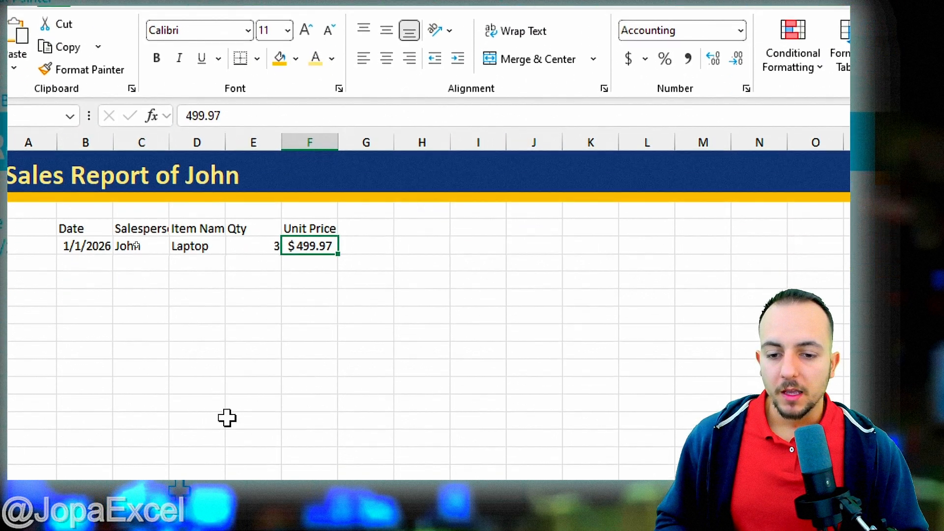
pyautogui.moveTo(258, 295); pyautogui.dragTo(338, 327)
pyautogui.moveTo(357, 246); pyautogui.dragTo(427, 277)
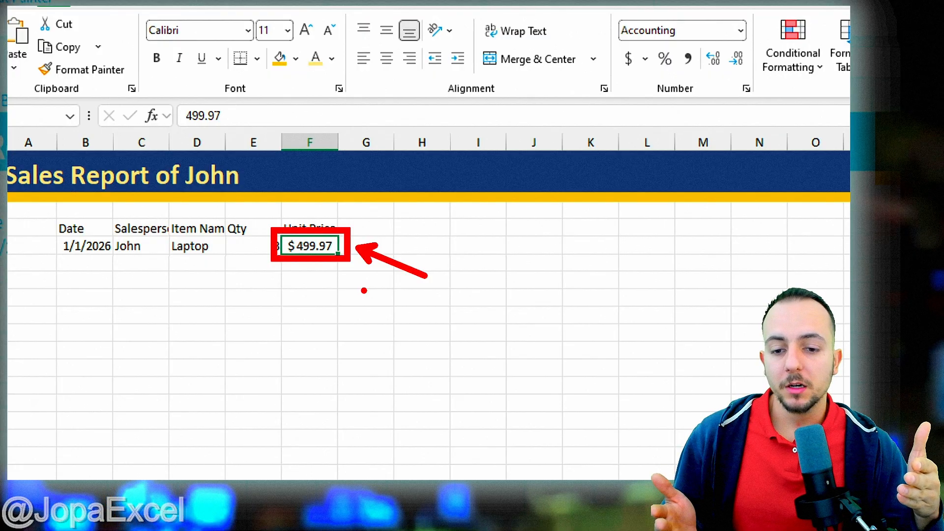
pyautogui.press('Escape')
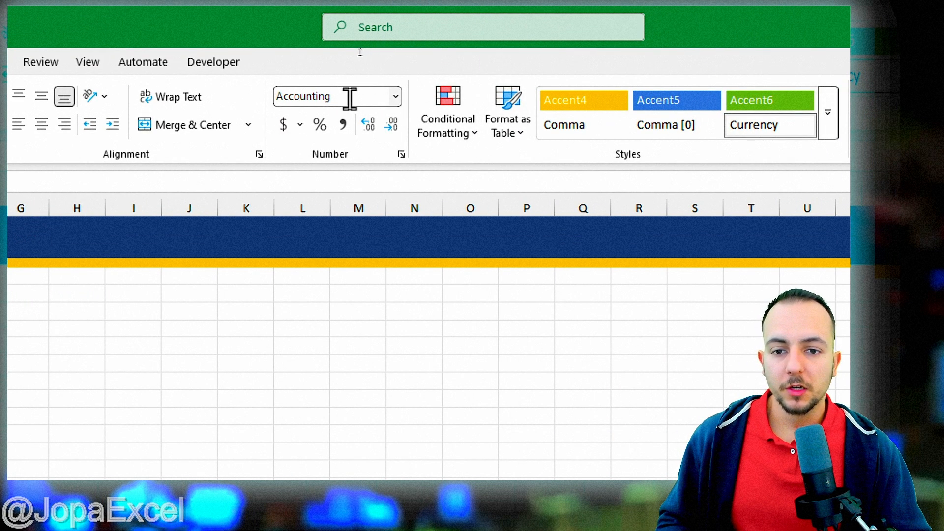
# Step: Open the detailed number format settings for cell F5 and look through the currency symbols offered for Accounting
pyautogui.click(396, 98)
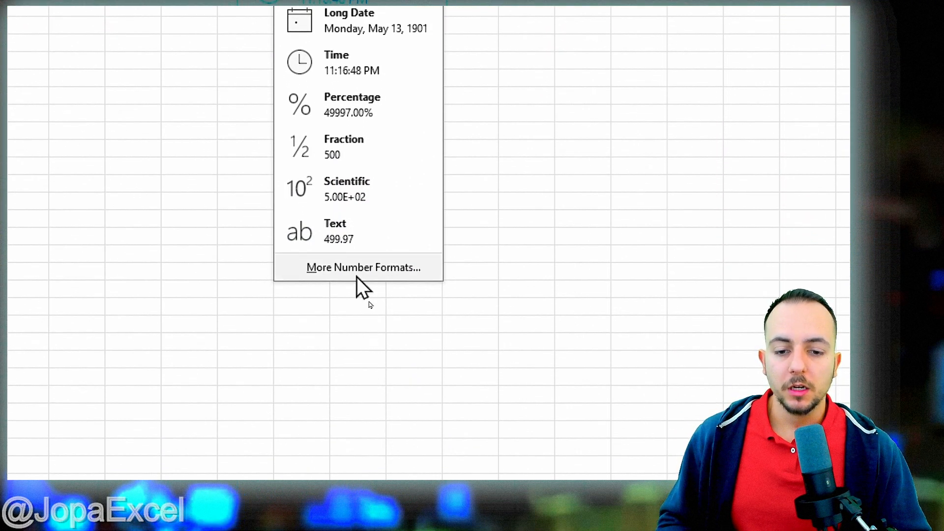
pyautogui.click(356, 276)
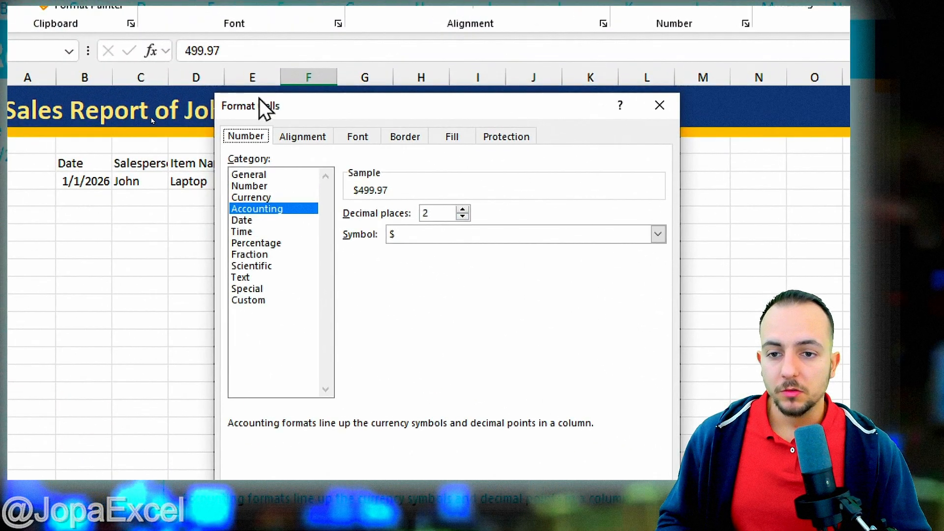
pyautogui.moveTo(297, 108); pyautogui.dragTo(434, 67)
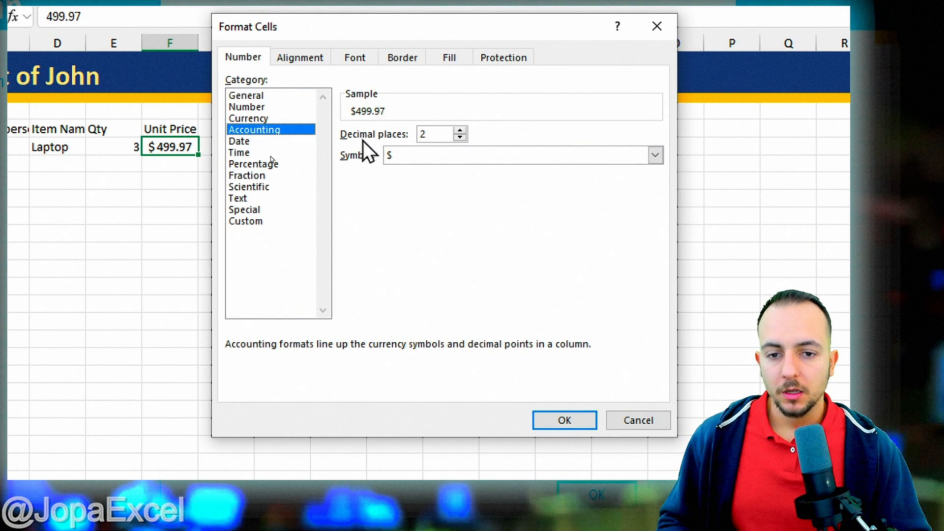
pyautogui.click(405, 160)
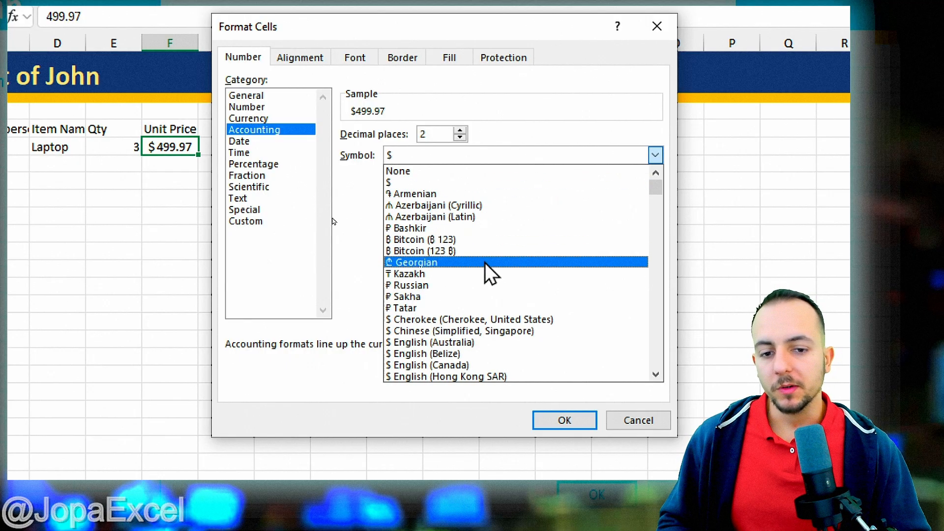
pyautogui.scroll(-8, 492, 248)
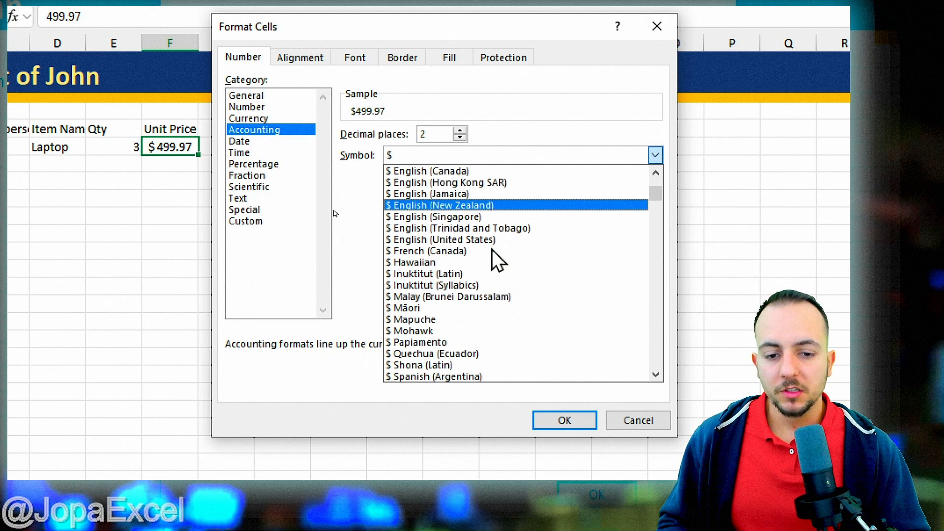
pyautogui.scroll(-5, 491, 252)
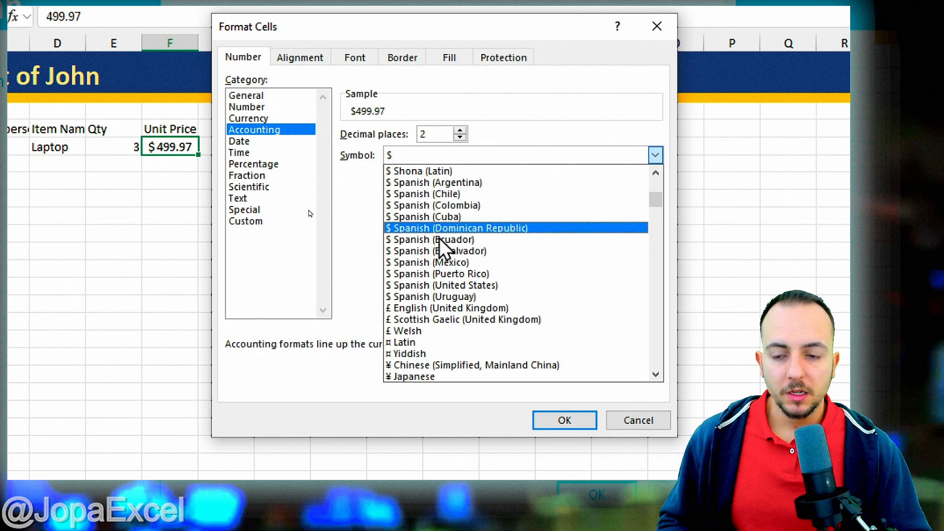
pyautogui.scroll(-2, 445, 345)
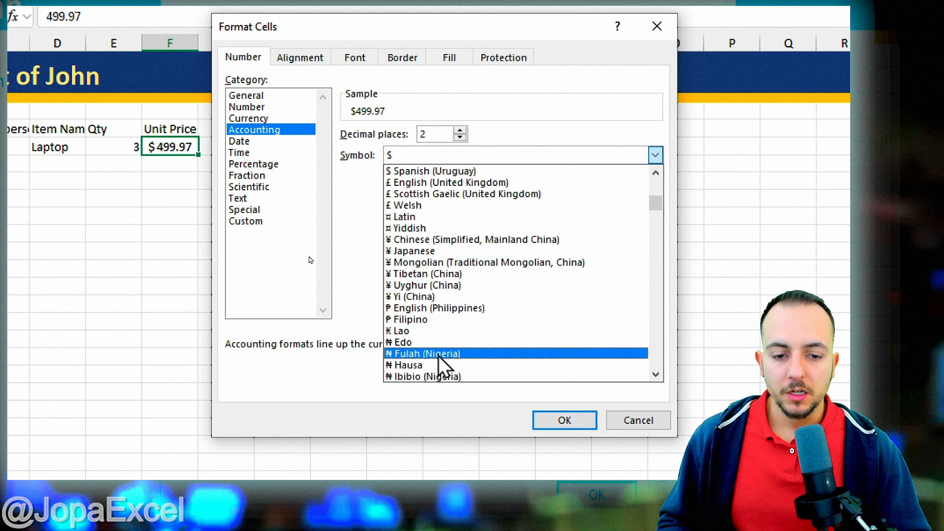
pyautogui.click(331, 169)
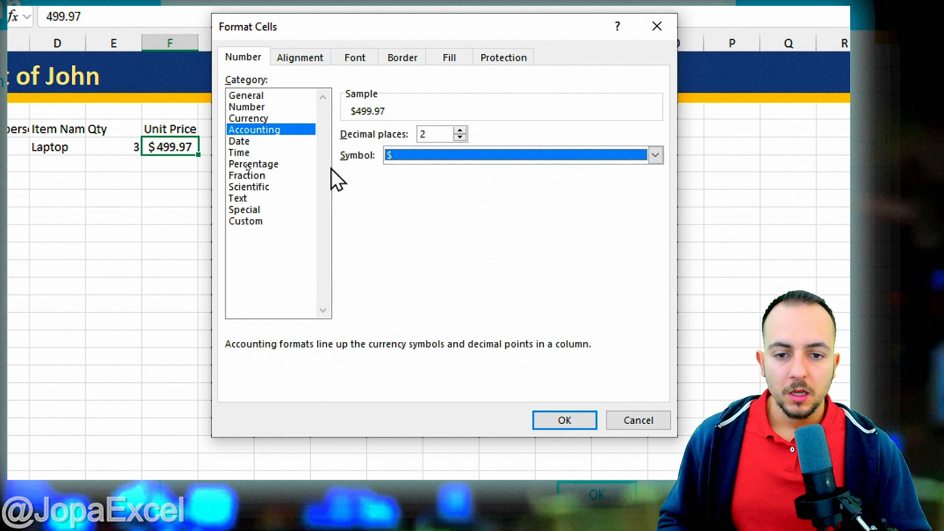
# Step: Compare the Currency and Accounting categories for cell F5, and apply Accounting with 2 decimal places and the $ symbol
pyautogui.click(257, 118)
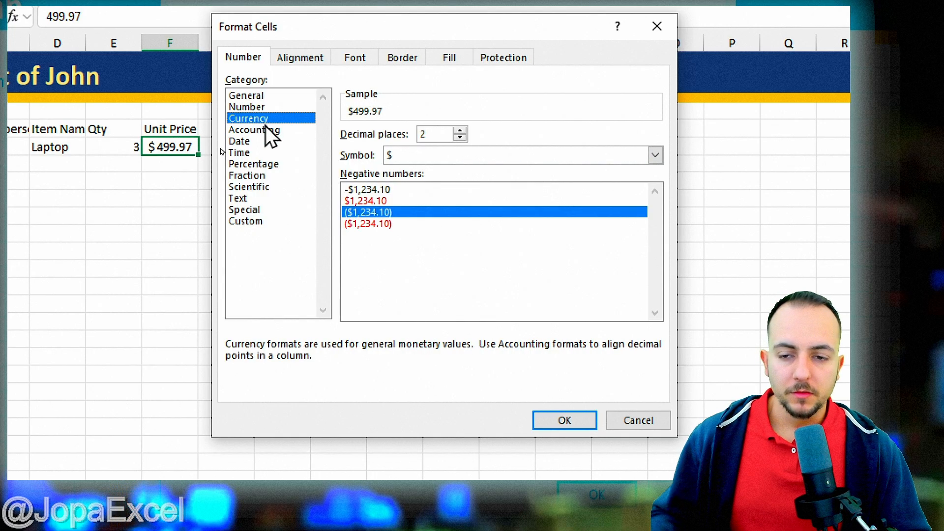
pyautogui.click(264, 130)
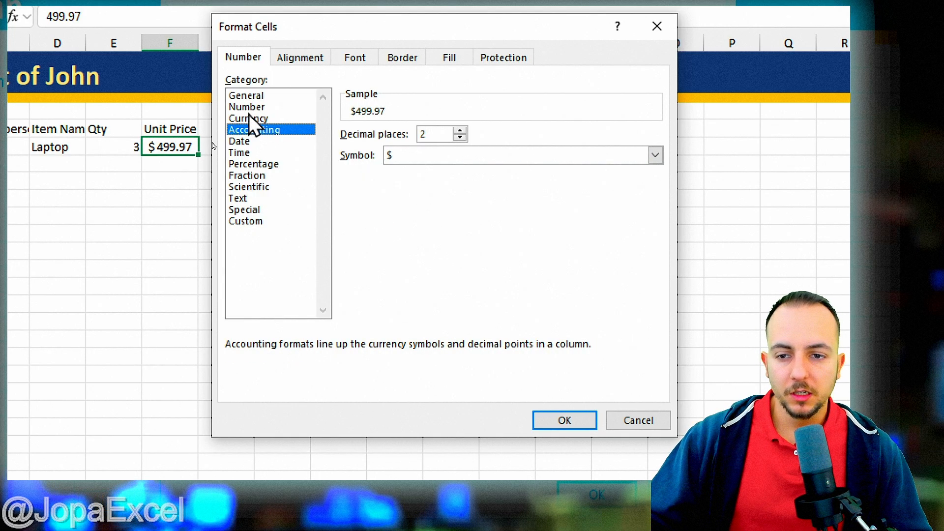
pyautogui.click(249, 118)
pyautogui.click(255, 131)
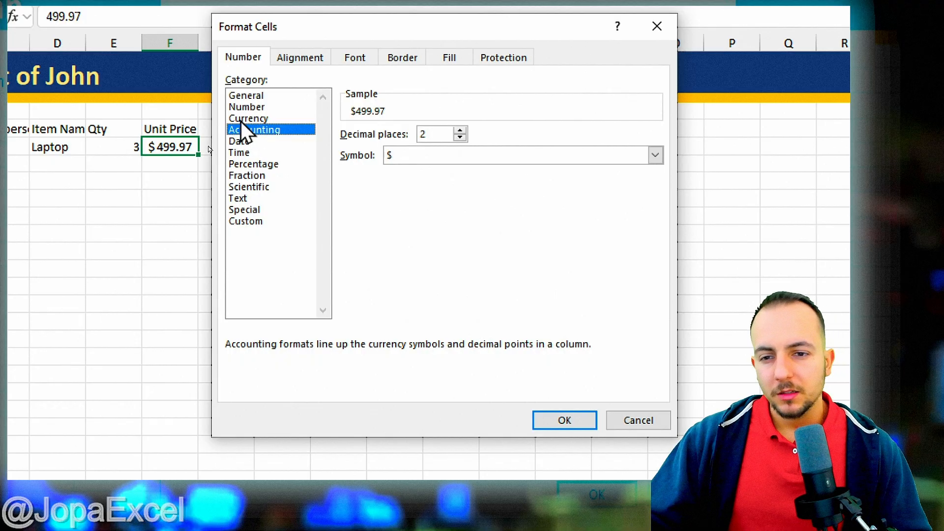
pyautogui.click(239, 119)
pyautogui.click(258, 131)
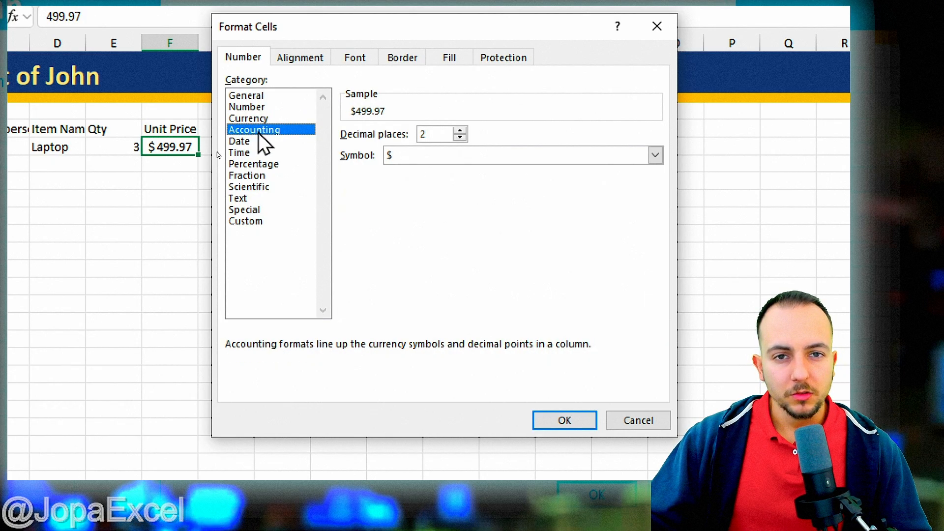
pyautogui.click(253, 120)
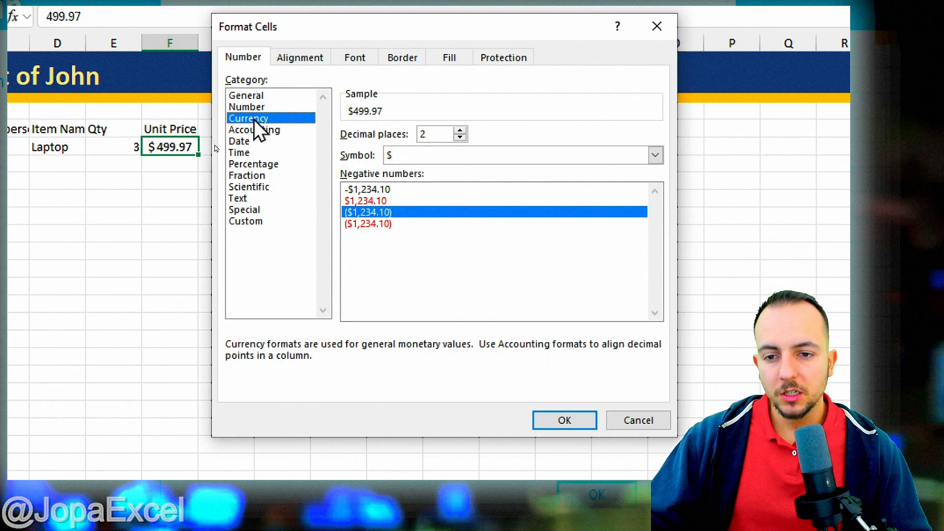
pyautogui.click(262, 133)
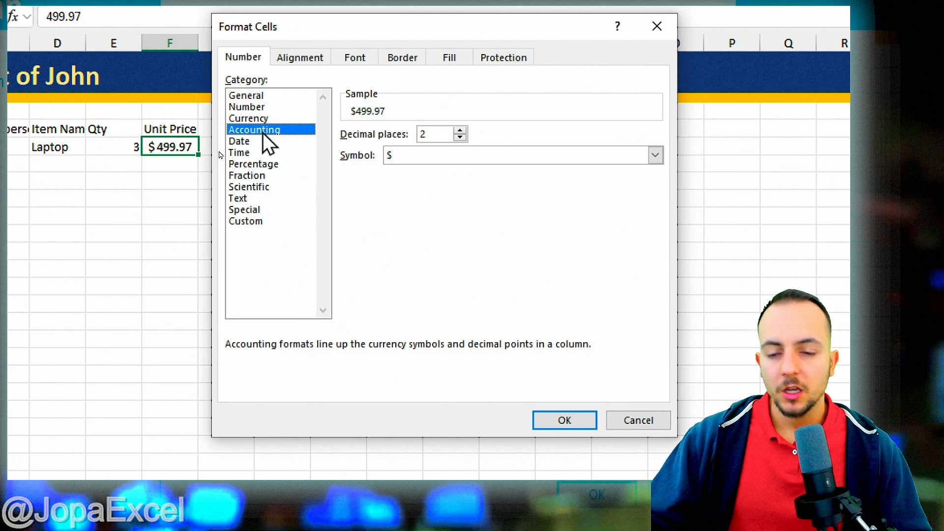
pyautogui.press('Up')
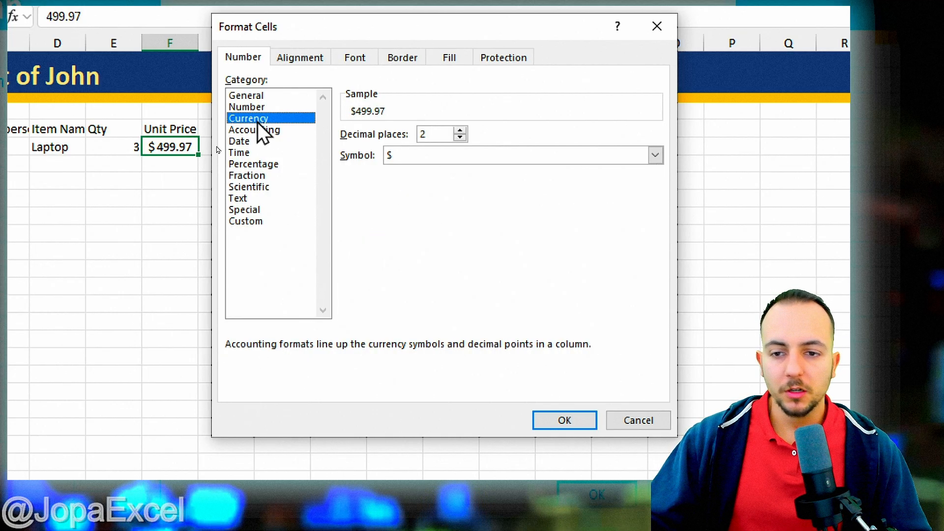
pyautogui.click(266, 132)
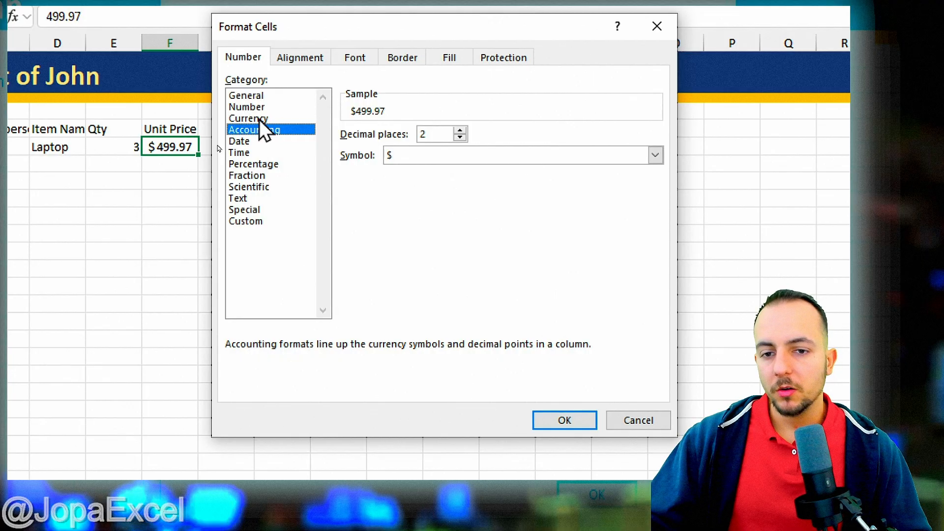
pyautogui.click(258, 119)
pyautogui.click(270, 132)
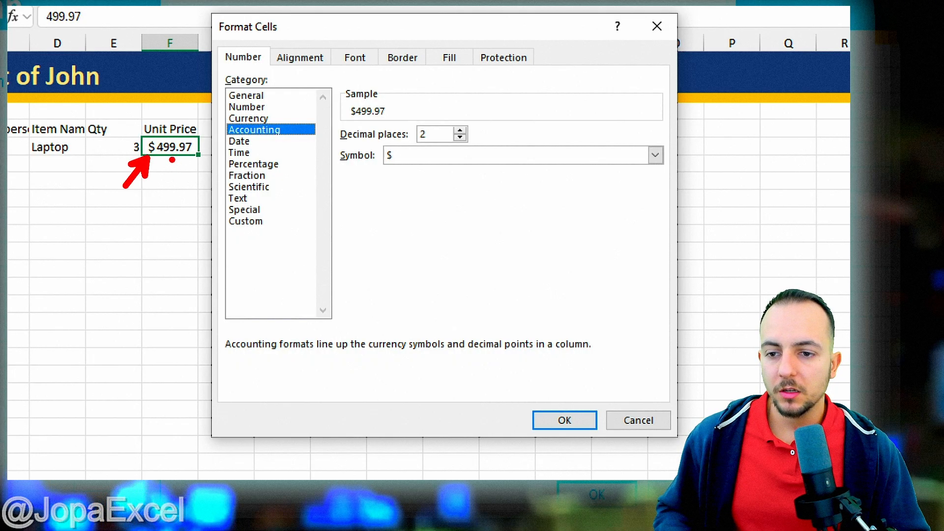
pyautogui.click(248, 121)
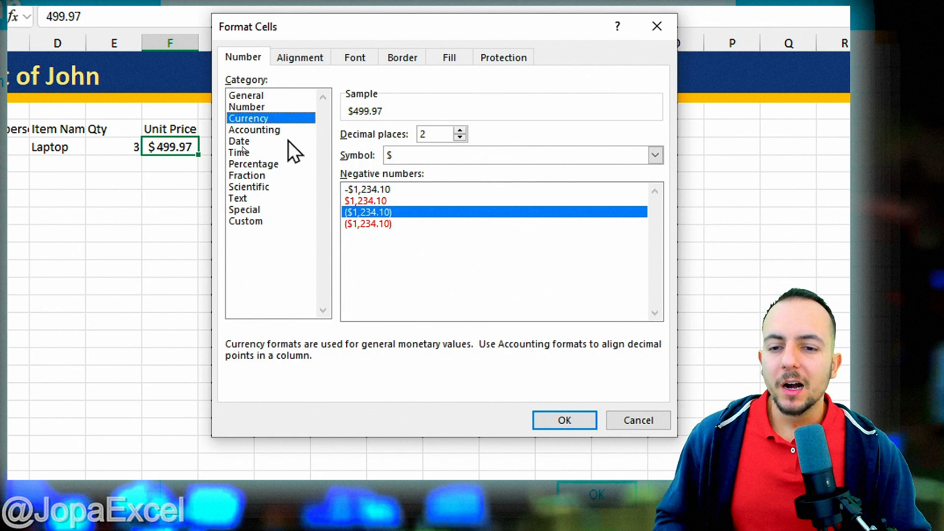
pyautogui.click(271, 129)
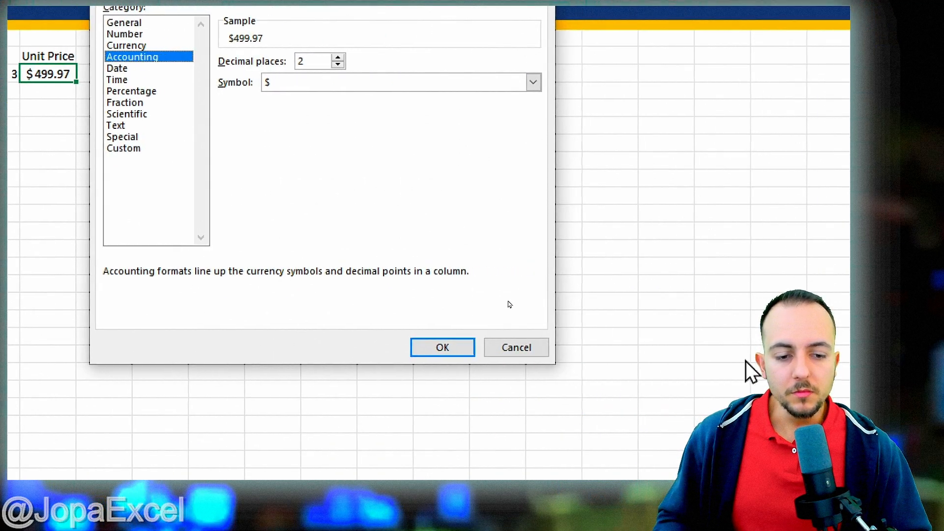
pyautogui.click(428, 349)
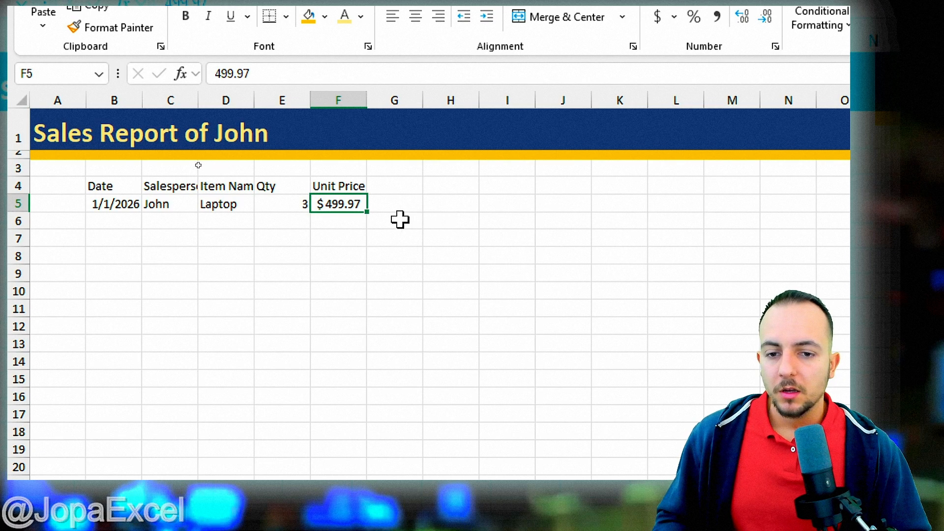
pyautogui.click(393, 100)
pyautogui.click(453, 100)
pyautogui.click(502, 100)
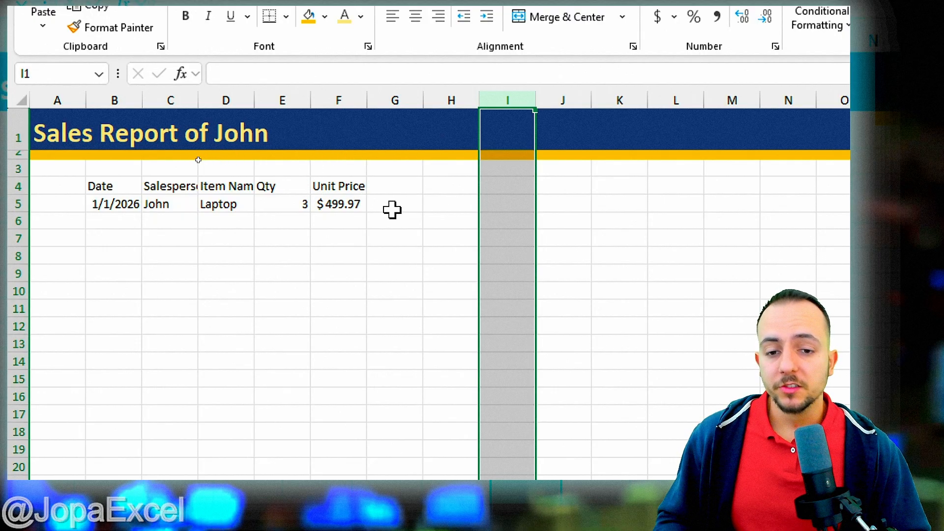
pyautogui.click(398, 185)
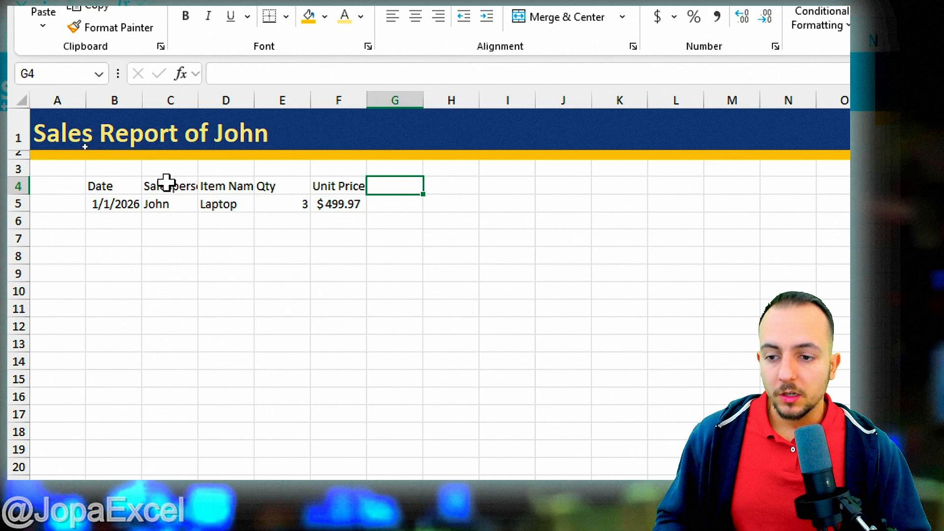
pyautogui.moveTo(131, 186); pyautogui.dragTo(347, 202)
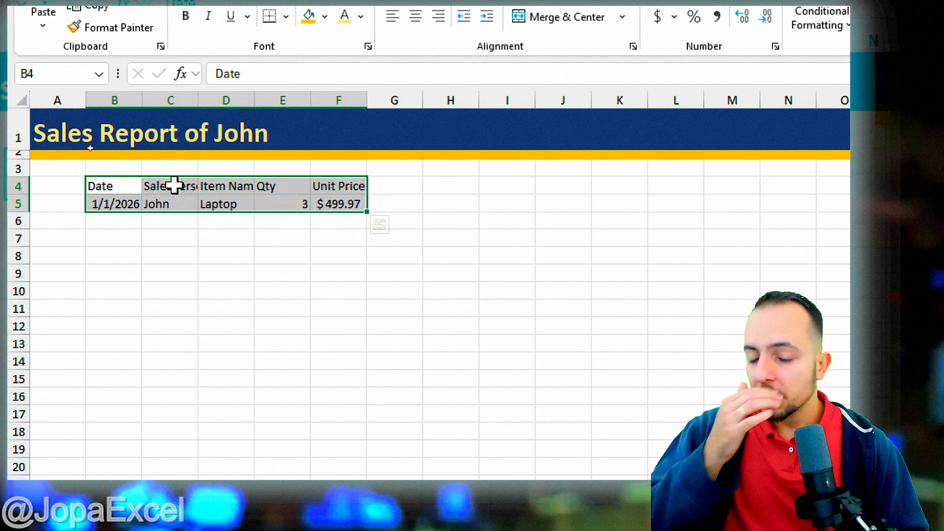
pyautogui.click(131, 184)
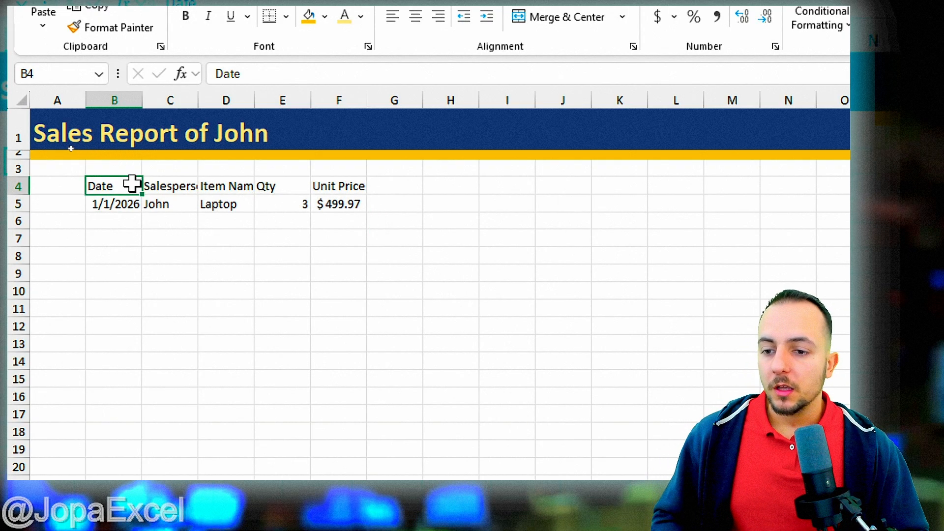
# Step: Select the headers and first record in B4:F5 and start creating a table from that range
pyautogui.moveTo(132, 184); pyautogui.dragTo(323, 205)
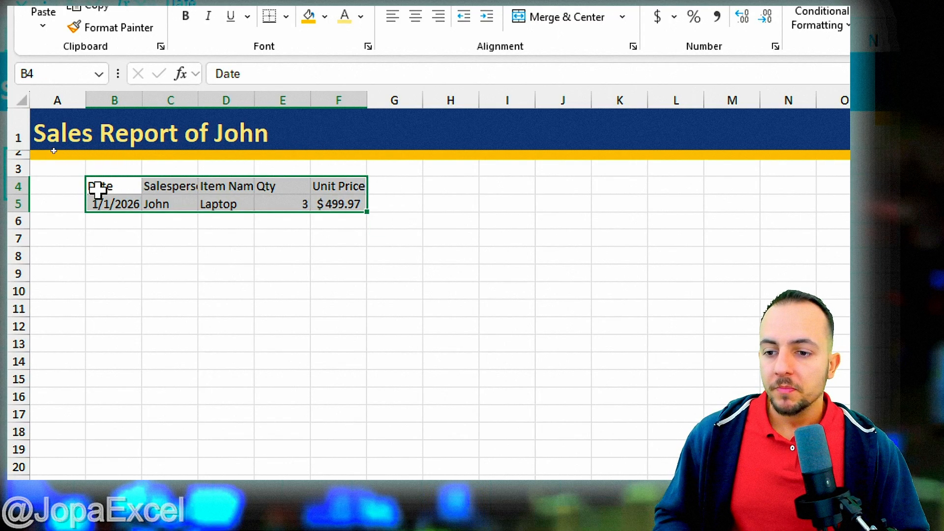
pyautogui.hotkey('ctrl', 'q')
pyautogui.press('Escape')
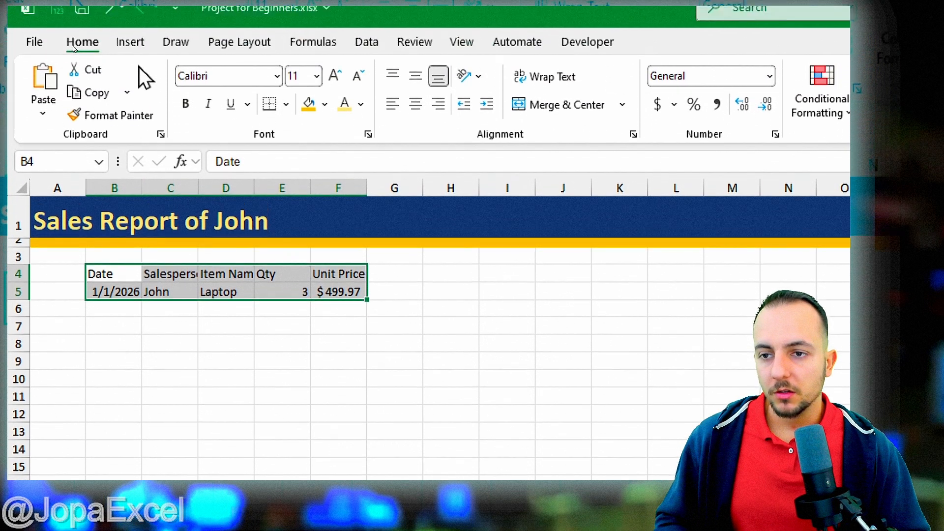
pyautogui.click(131, 49)
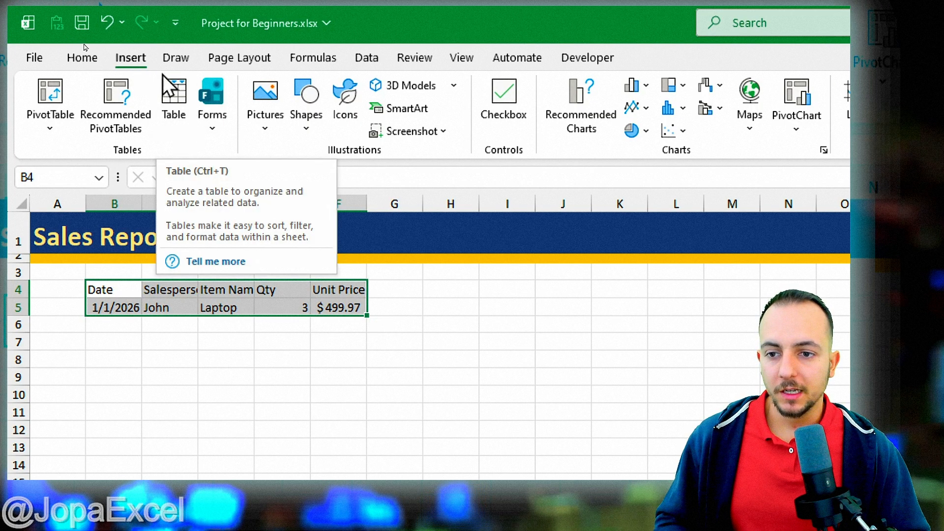
pyautogui.click(186, 129)
pyautogui.moveTo(550, 369); pyautogui.dragTo(422, 224)
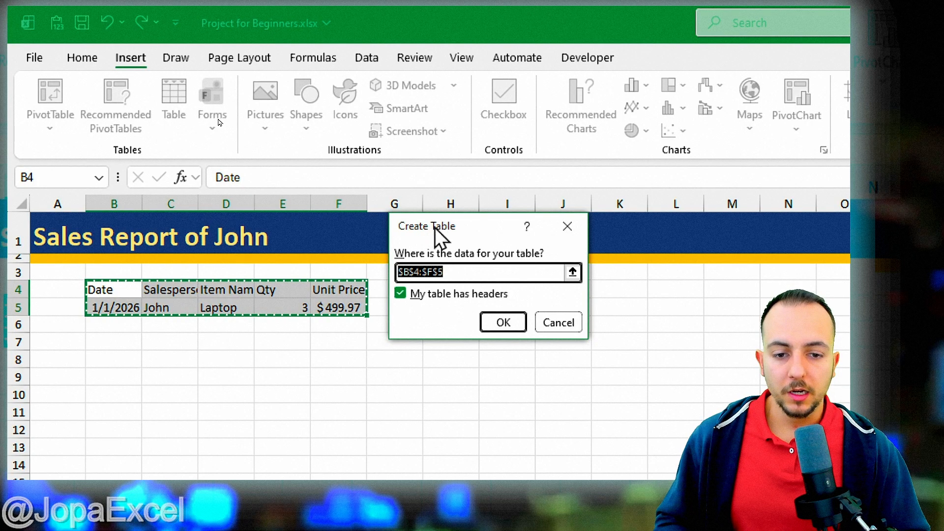
pyautogui.hotkey('ctrl', '2')
pyautogui.moveTo(391, 242); pyautogui.dragTo(465, 240)
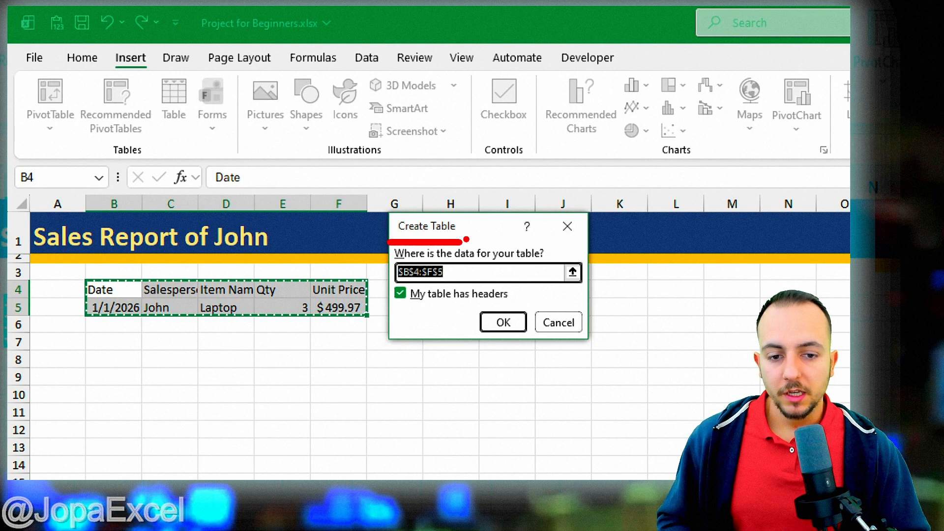
pyautogui.press('e')
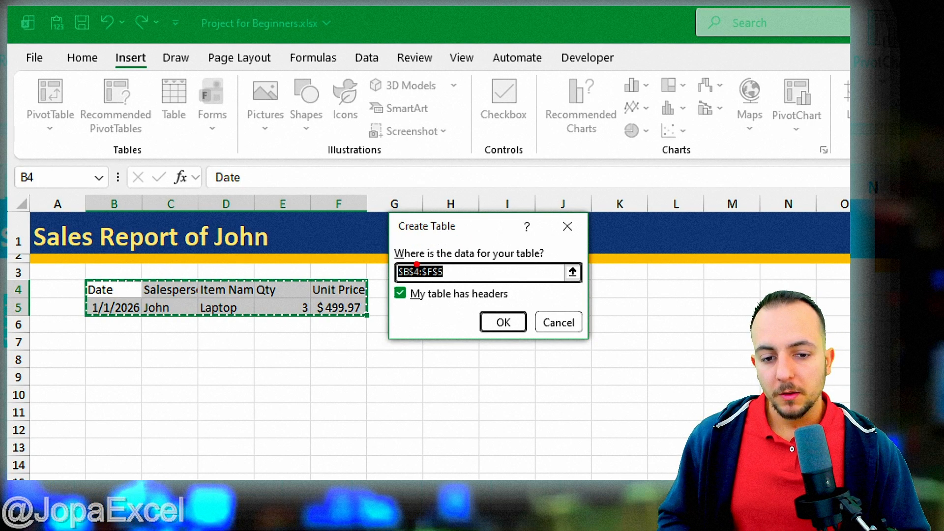
pyautogui.moveTo(387, 257); pyautogui.dragTo(517, 300)
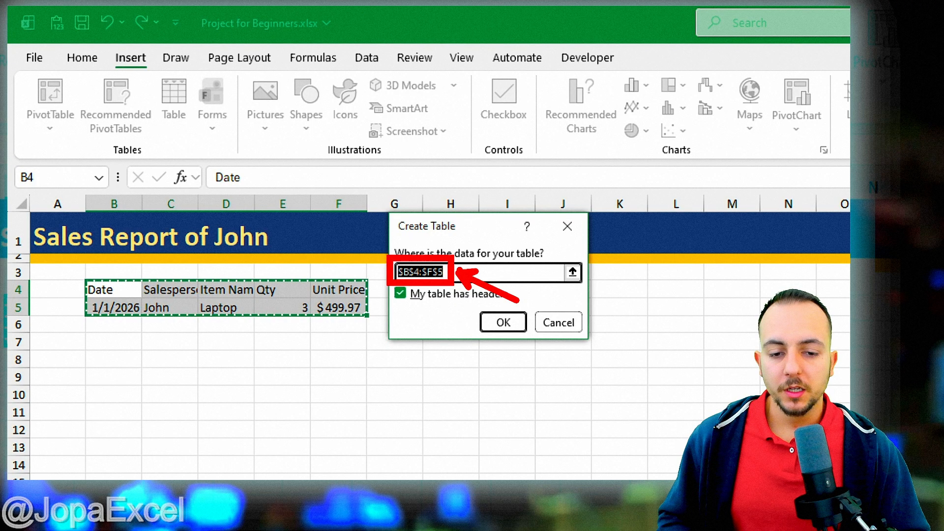
pyautogui.hotkey('ctrl', 'z')
pyautogui.hotkey('ctrl', 'z')
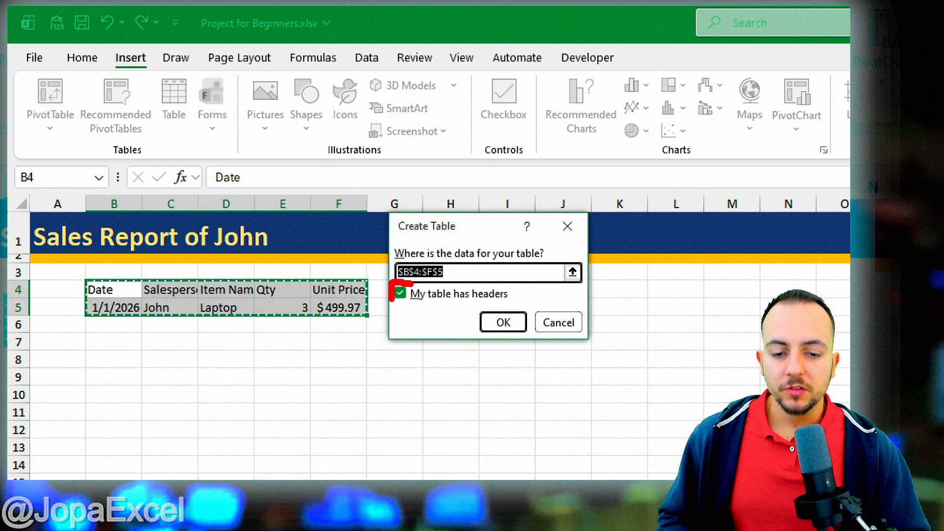
# Step: Create the table from B4:F5 with the option that it has headers kept on, and deselect the range
pyautogui.moveTo(403, 305); pyautogui.dragTo(391, 343)
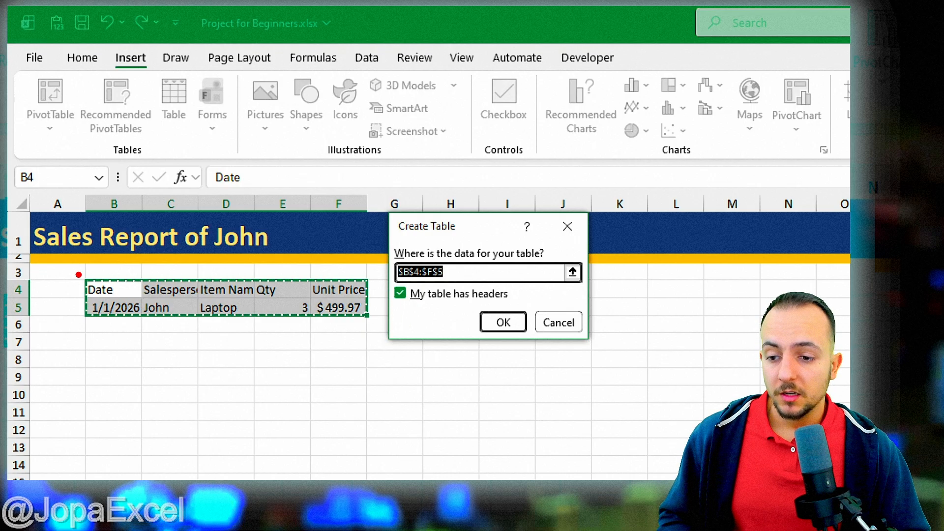
pyautogui.moveTo(75, 271)
pyautogui.mouseDown()
pyautogui.moveTo(128, 298)
pyautogui.moveTo(188, 304)
pyautogui.mouseUp()
pyautogui.moveTo(192, 271); pyautogui.dragTo(247, 298)
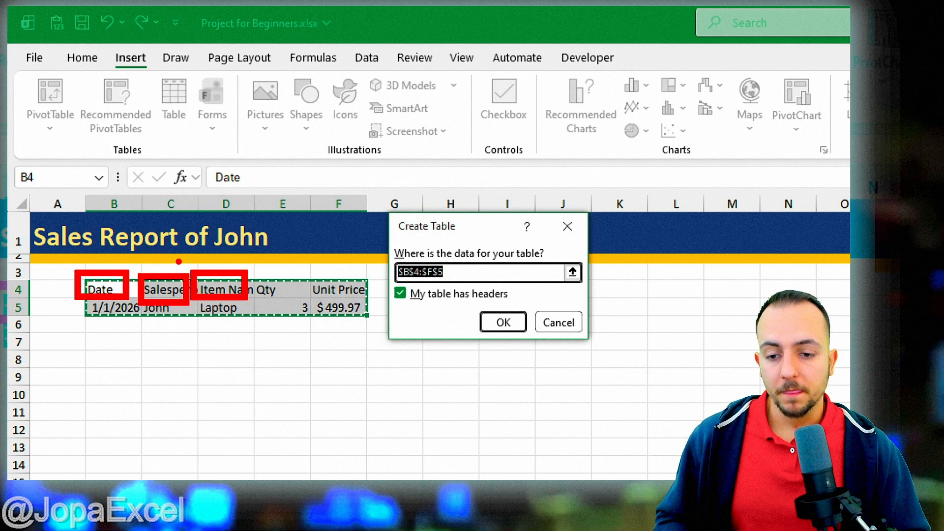
pyautogui.click(502, 323)
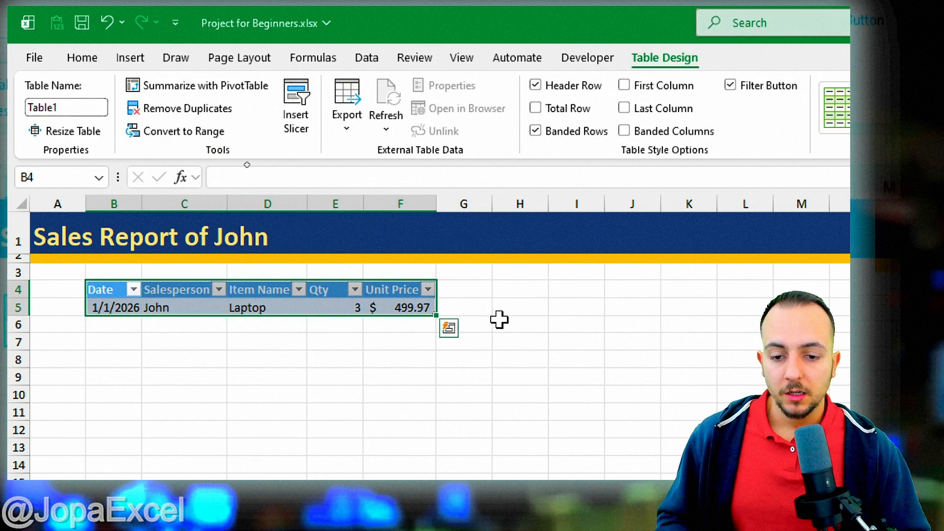
pyautogui.click(185, 361)
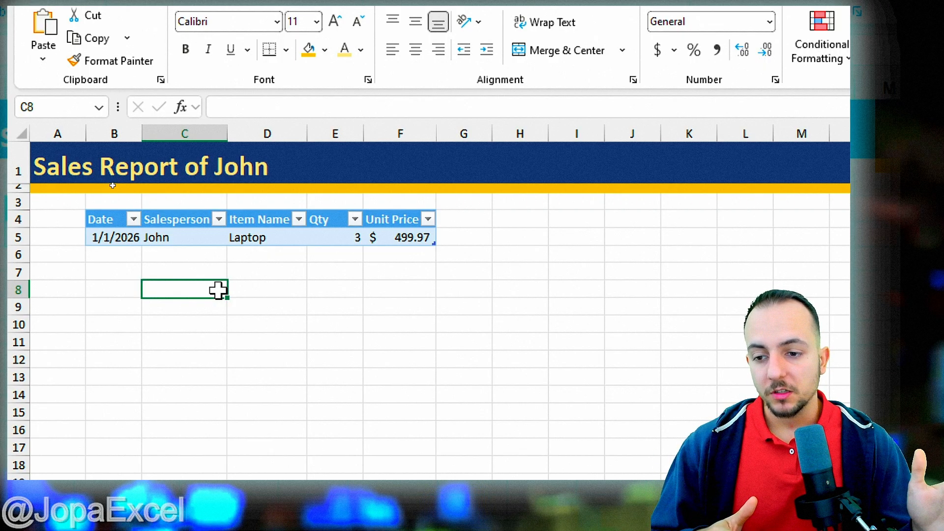
# Step: Add a second record directly under the table's first one by entering the date 01/02/2026 in B6
pyautogui.click(125, 255)
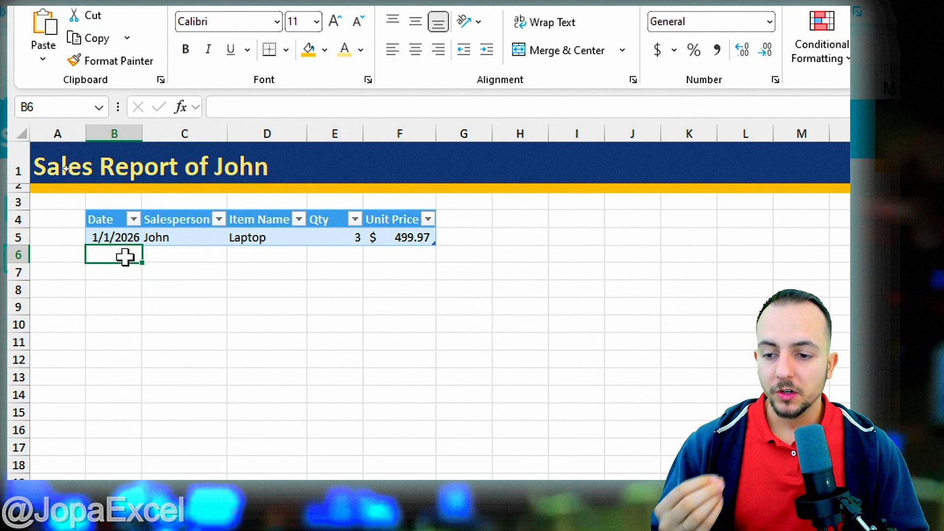
pyautogui.click(117, 238)
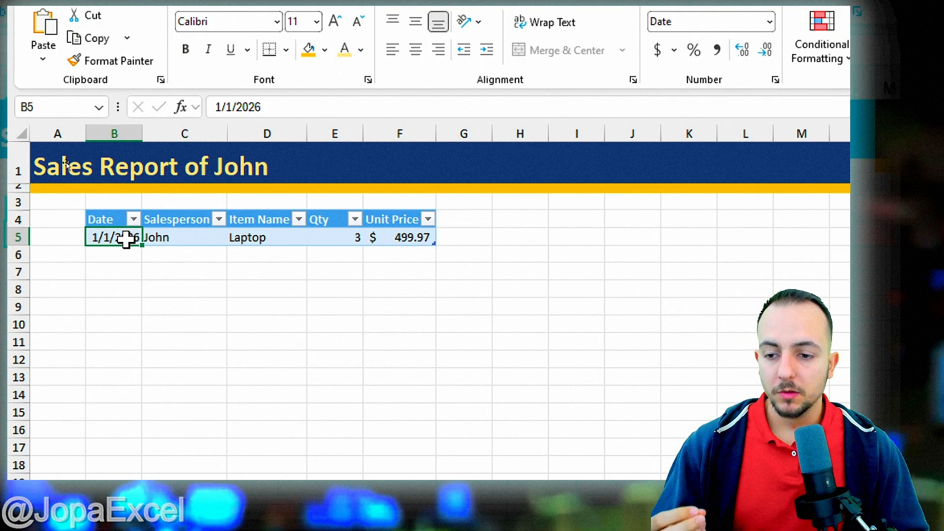
pyautogui.click(119, 251)
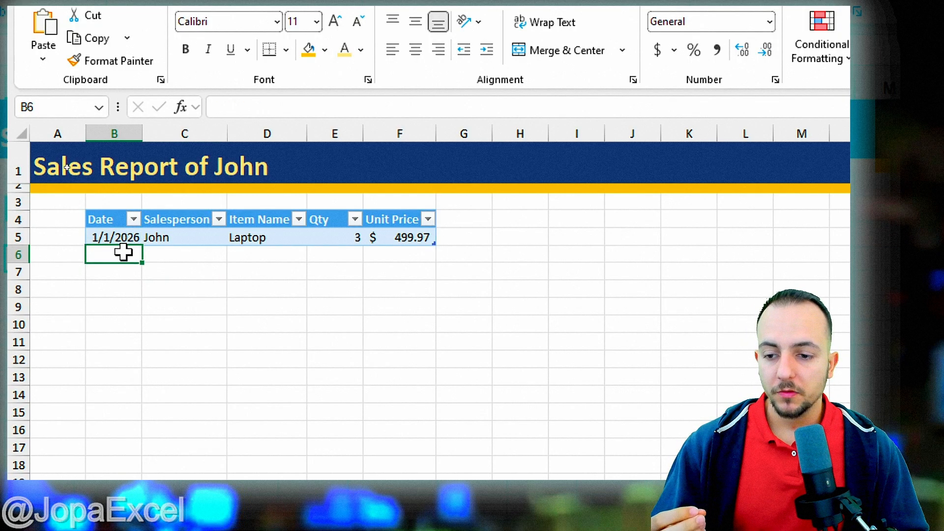
pyautogui.click(17, 254)
pyautogui.click(125, 250)
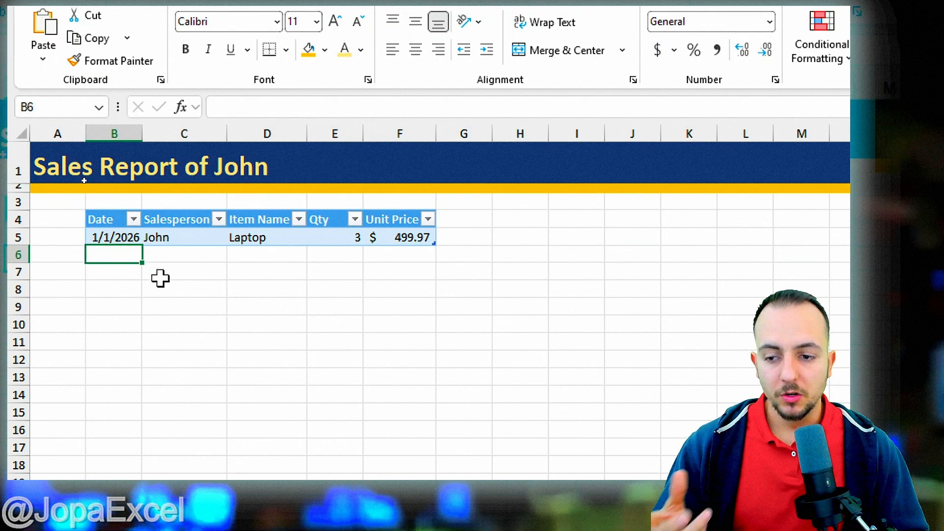
pyautogui.write('01/02')
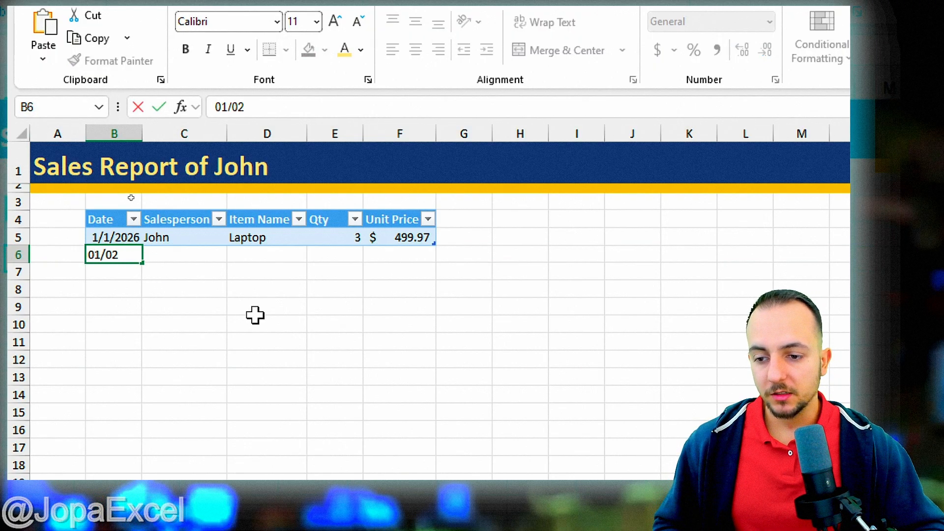
pyautogui.write('/2026')
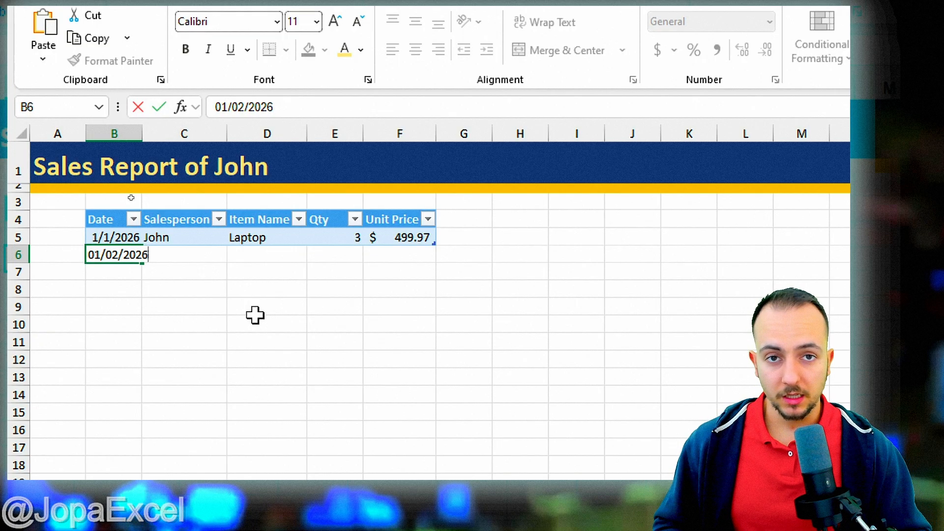
pyautogui.press('Return')
pyautogui.click(255, 315)
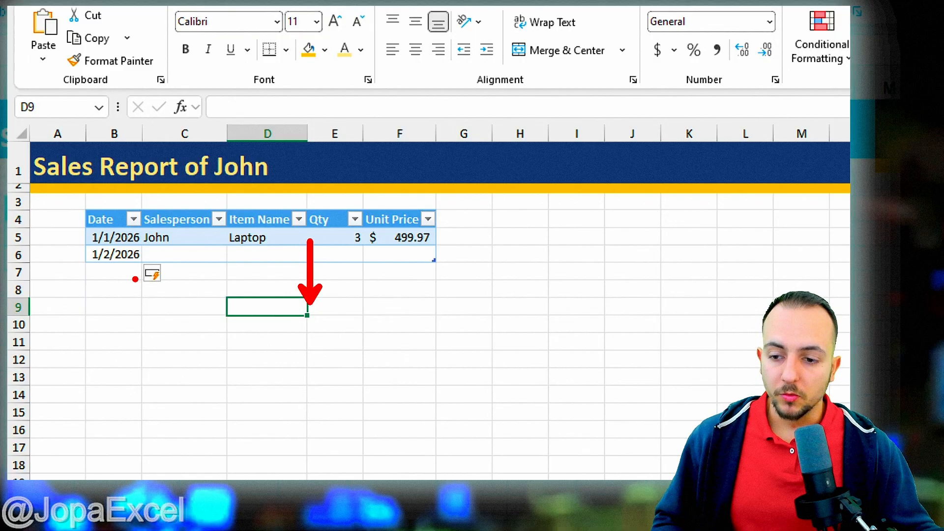
# Step: Add a third record to the table by entering the date 01/03/2026 in B7
pyautogui.click(122, 270)
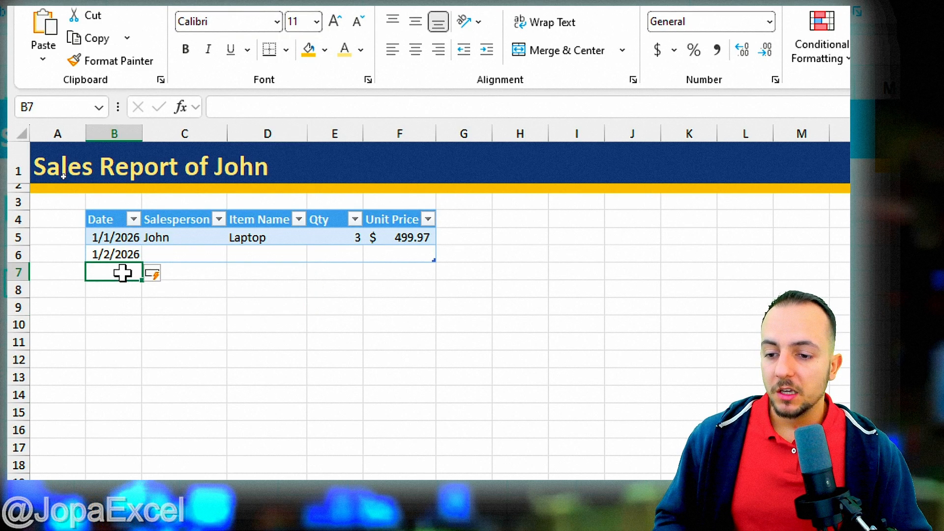
pyautogui.write('01/')
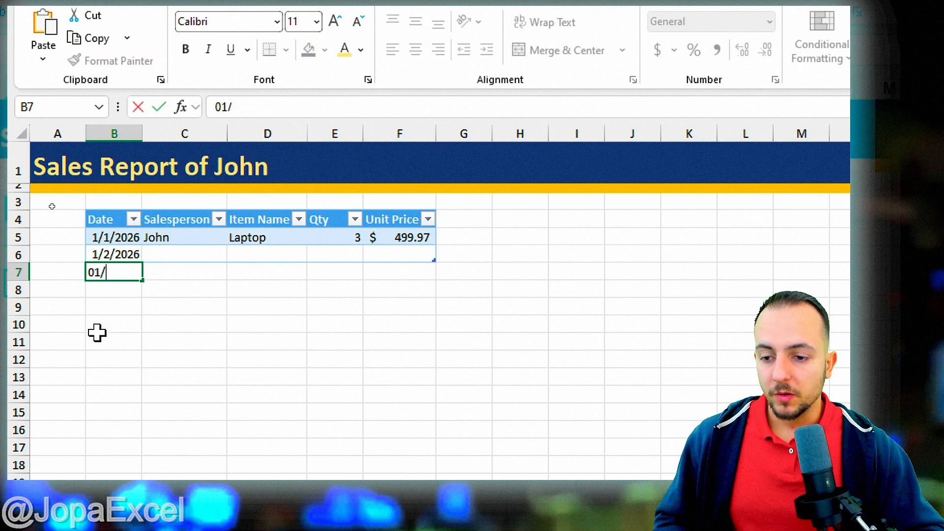
pyautogui.write('03/2026')
pyautogui.press('Return')
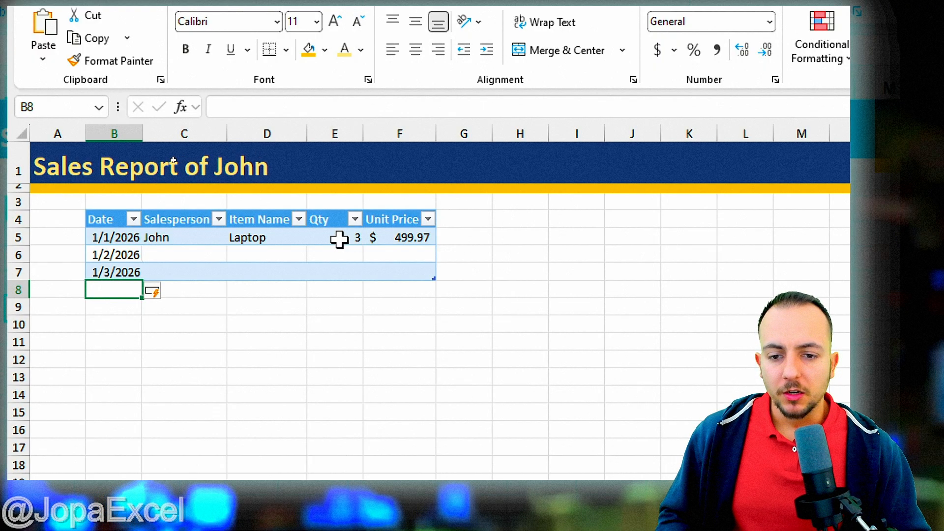
# Step: Fill the Qty cells E5:E7 with the lightest gold theme color
pyautogui.moveTo(340, 239); pyautogui.dragTo(337, 267)
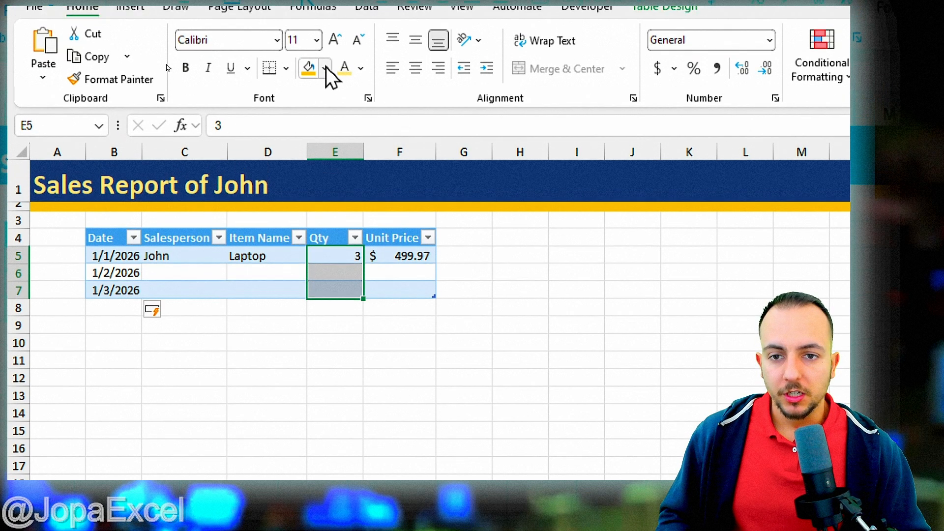
pyautogui.click(325, 68)
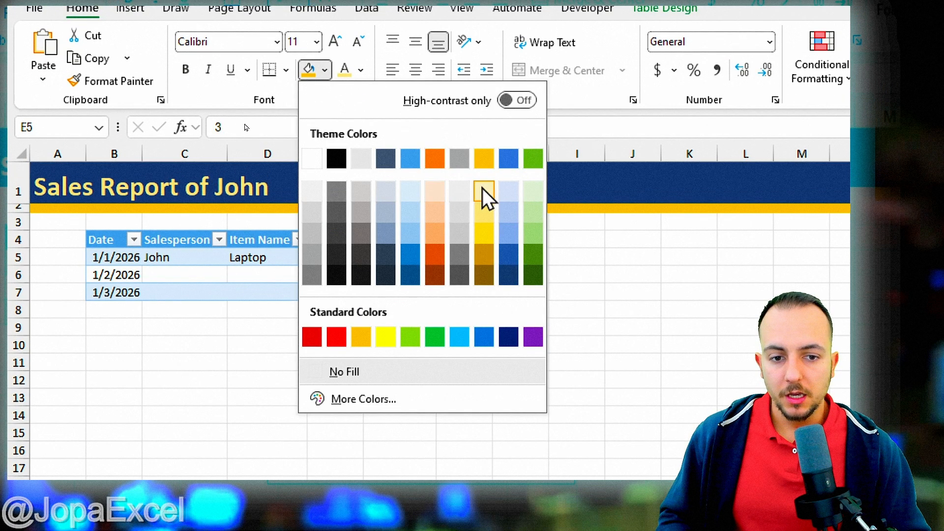
pyautogui.click(485, 193)
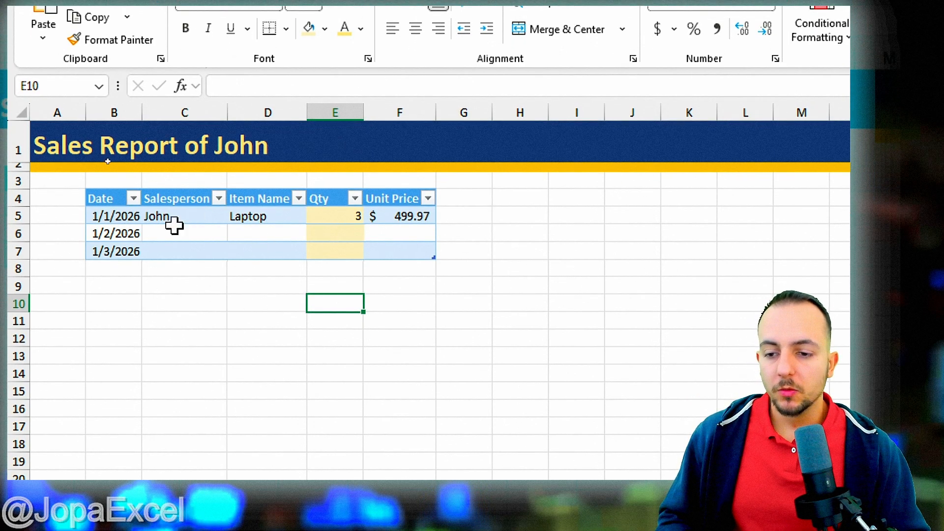
# Step: Add a fourth record to the table by entering the date 01/03/2026 in B8
pyautogui.click(114, 269)
pyautogui.write('01/')
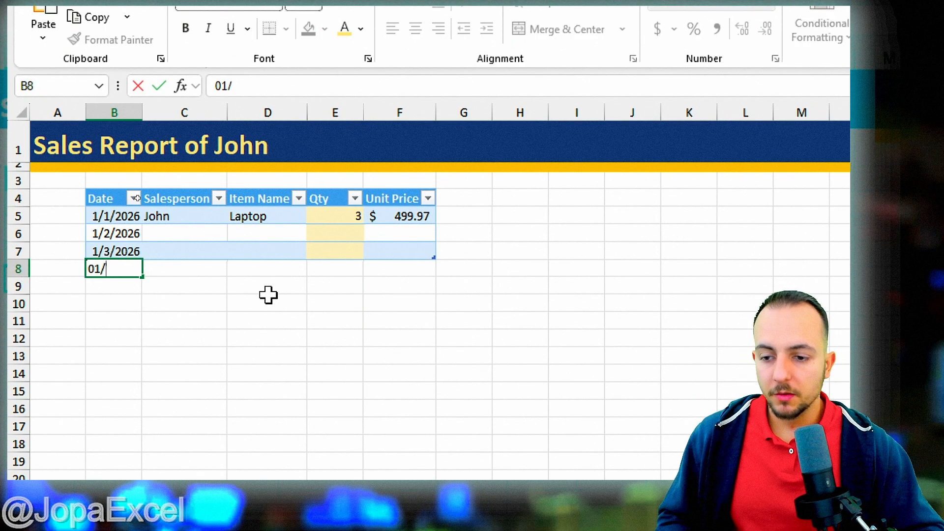
pyautogui.write('03/')
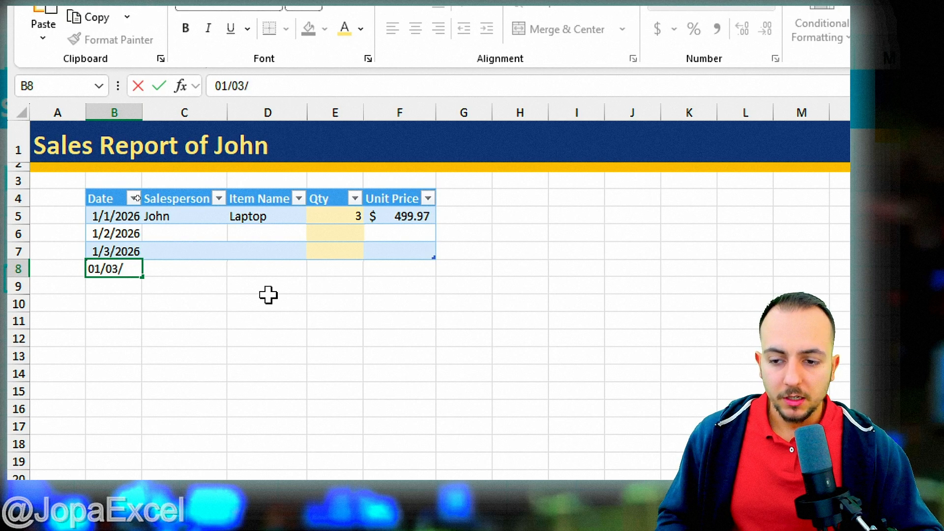
pyautogui.write('2026')
pyautogui.press('Return')
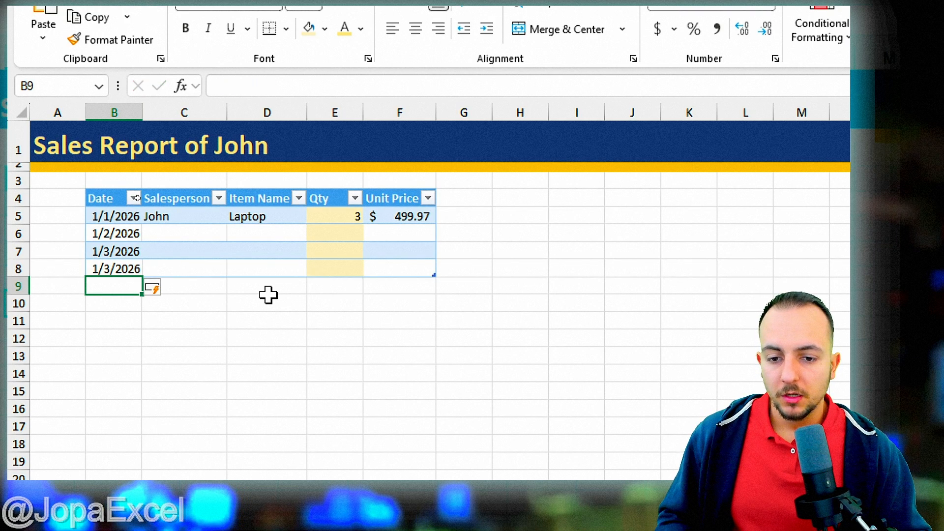
pyautogui.click(268, 297)
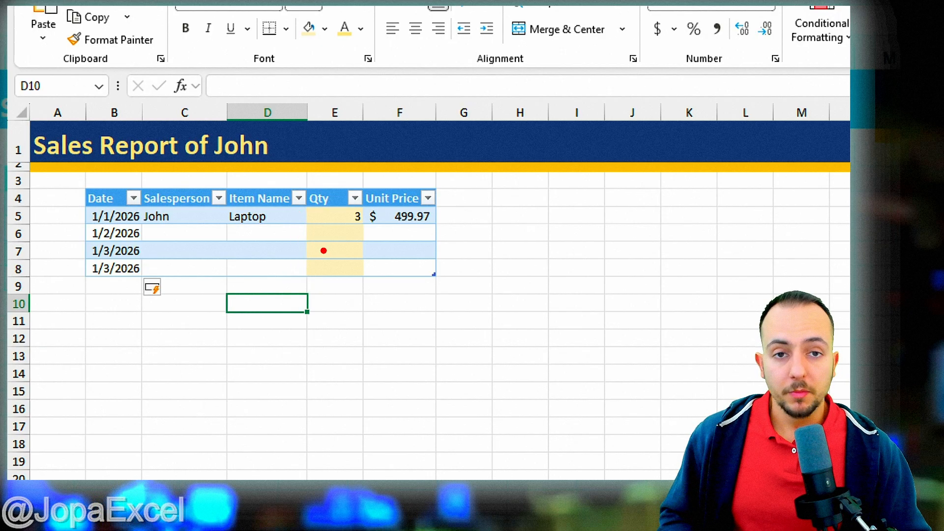
pyautogui.moveTo(305, 206); pyautogui.dragTo(362, 208)
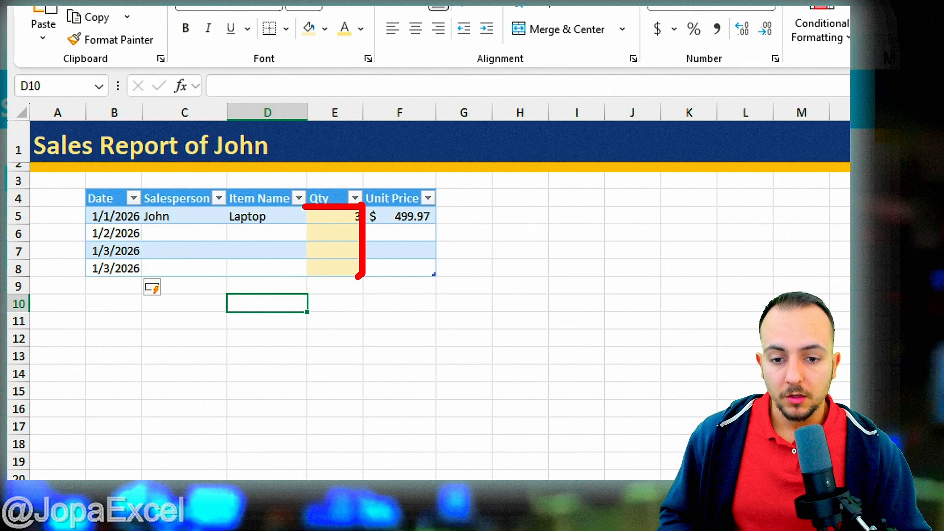
pyautogui.moveTo(359, 276); pyautogui.dragTo(305, 227)
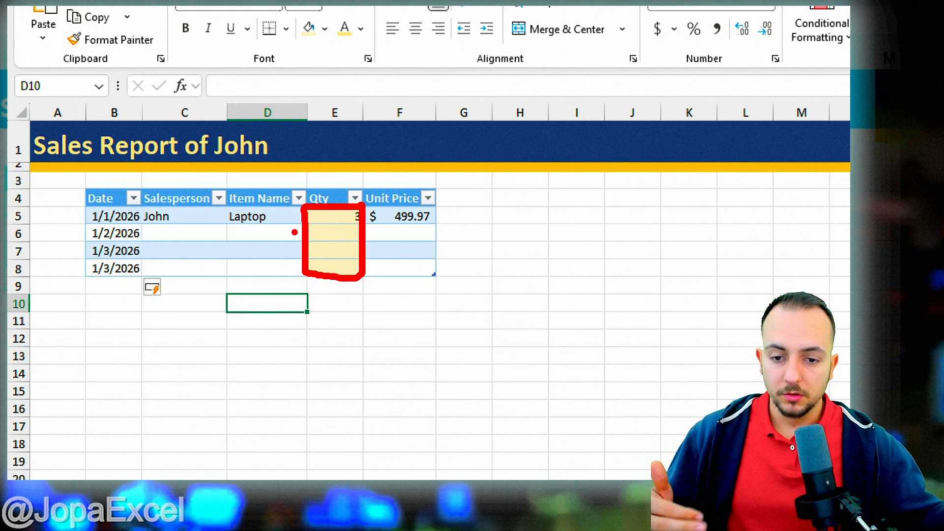
pyautogui.press('Escape')
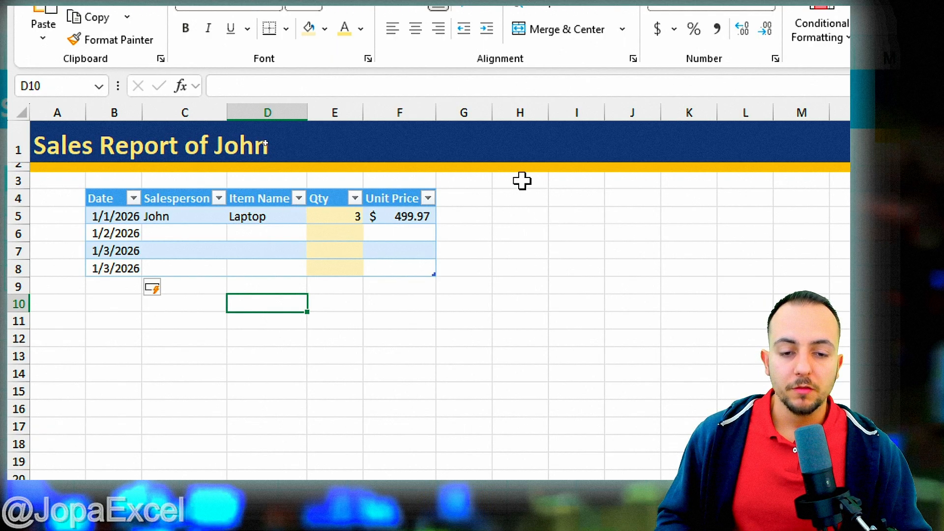
pyautogui.hotkey('ctrl', '2')
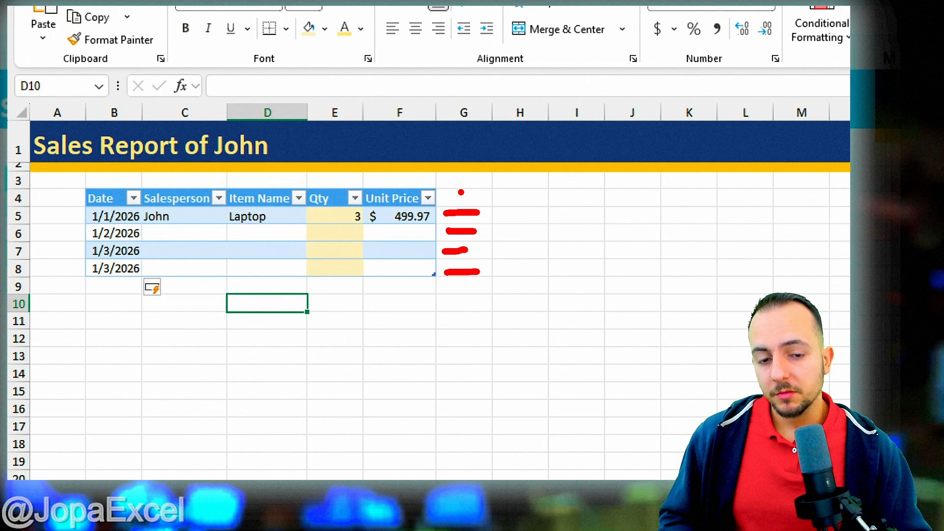
pyautogui.moveTo(462, 297); pyautogui.dragTo(450, 321)
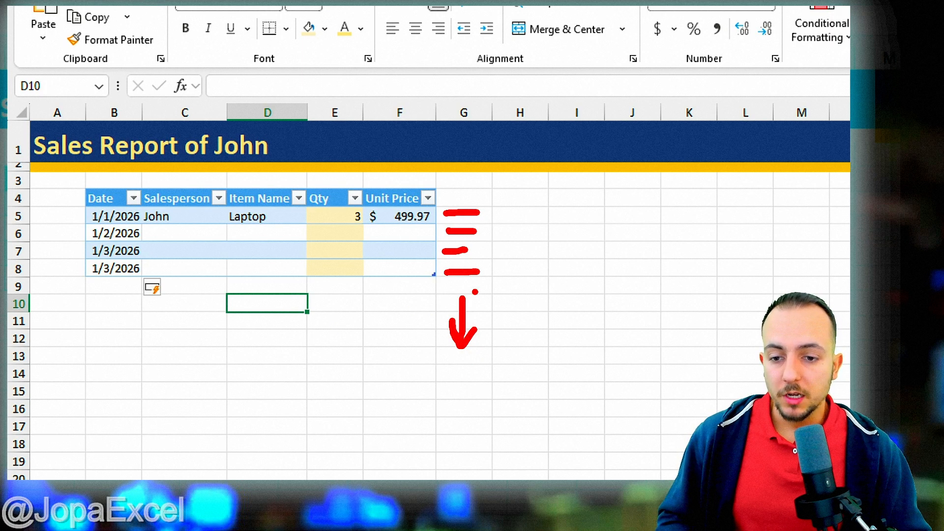
pyautogui.press('Escape')
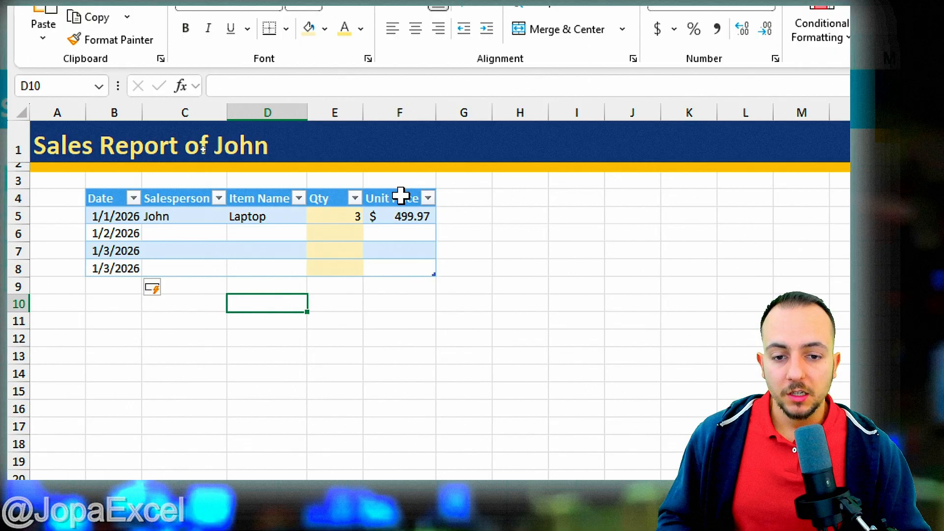
# Step: Select the data cells of the Unit Price and Qty columns in turn, and enter a unit price of 99 in F6
pyautogui.click(391, 187)
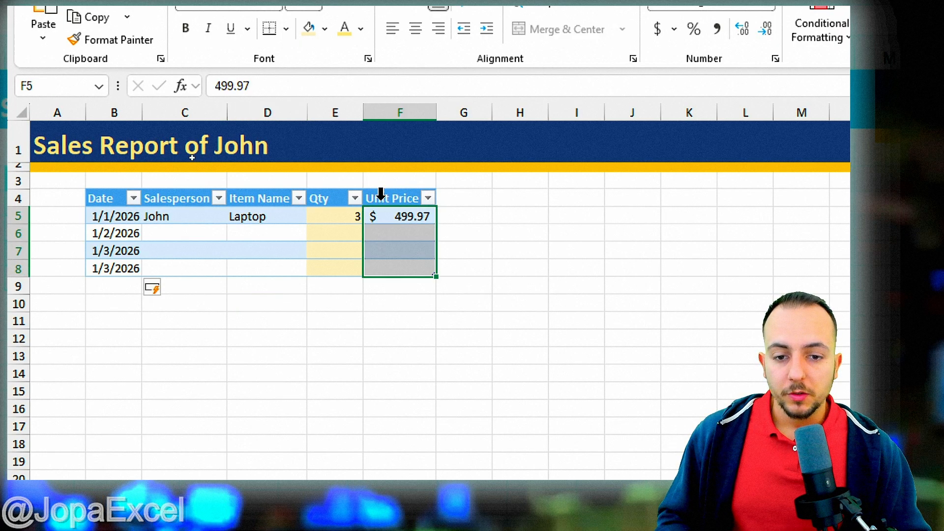
pyautogui.click(404, 213)
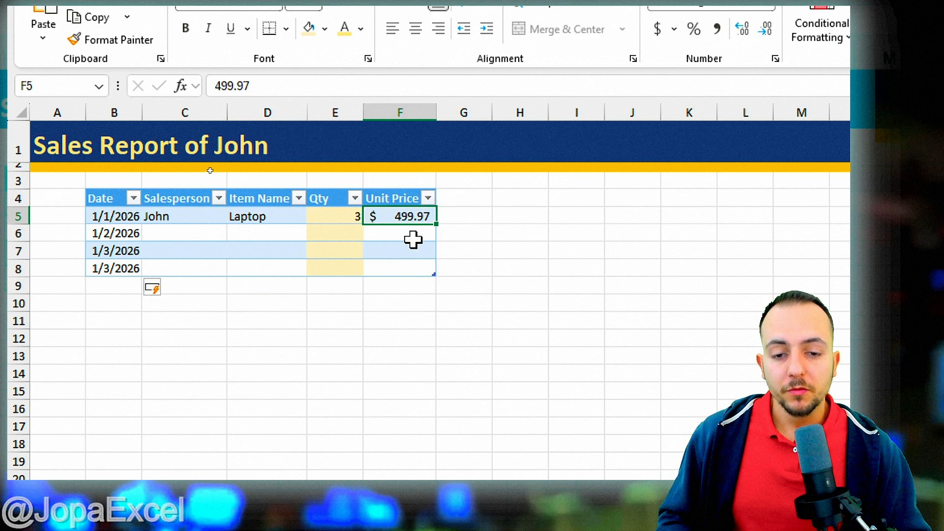
pyautogui.click(342, 216)
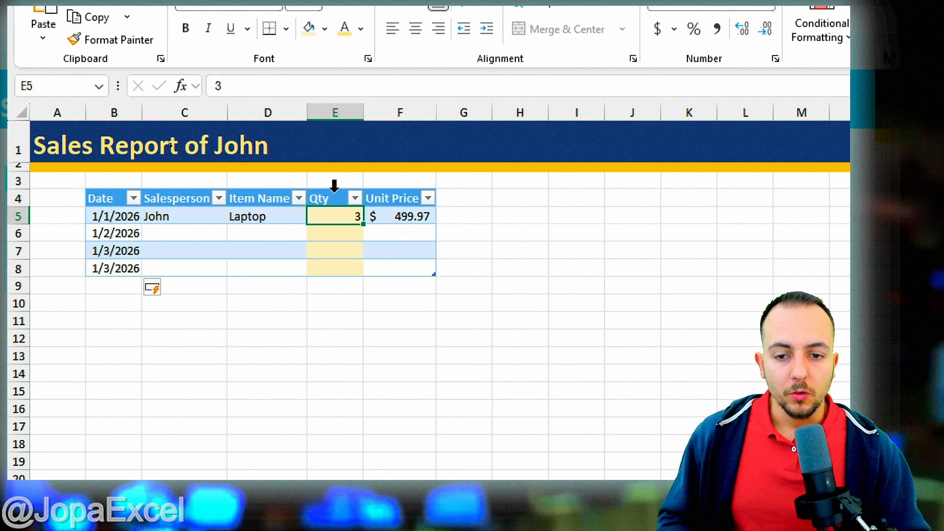
pyautogui.click(335, 185)
pyautogui.click(388, 185)
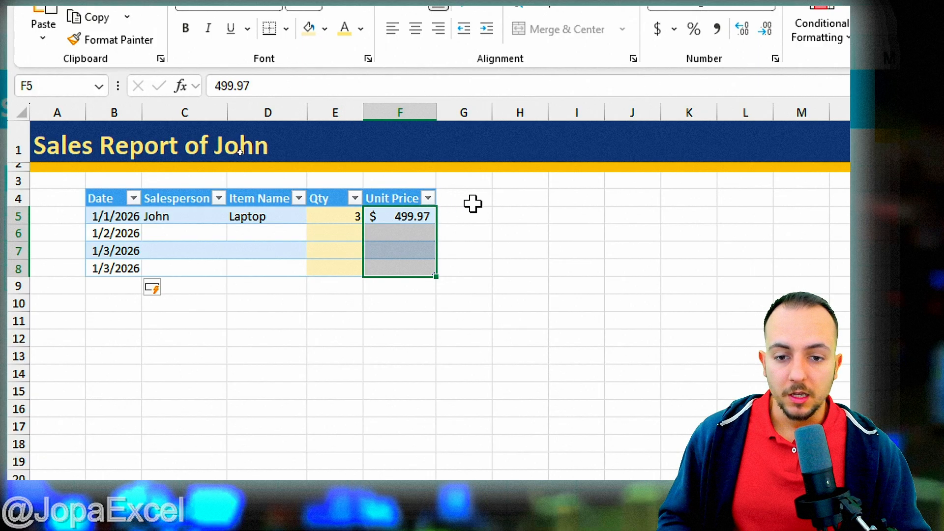
pyautogui.click(398, 232)
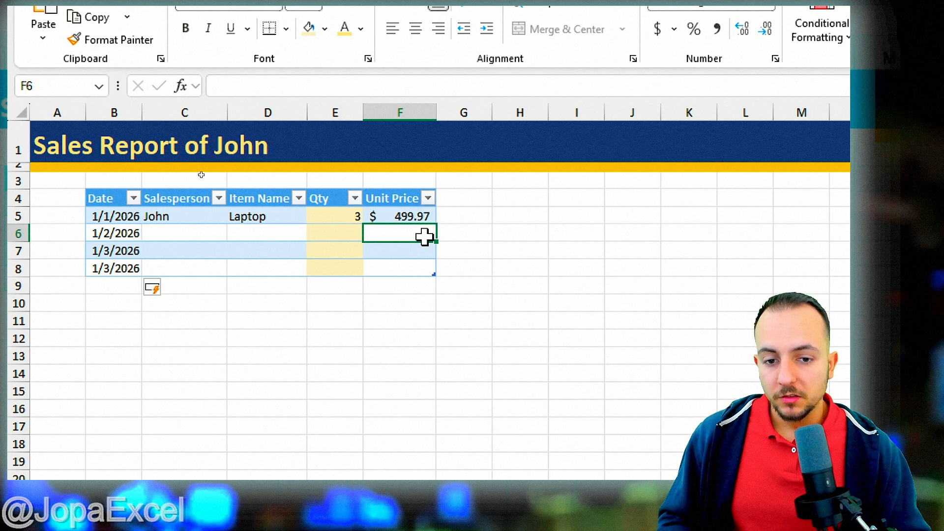
pyautogui.write('99')
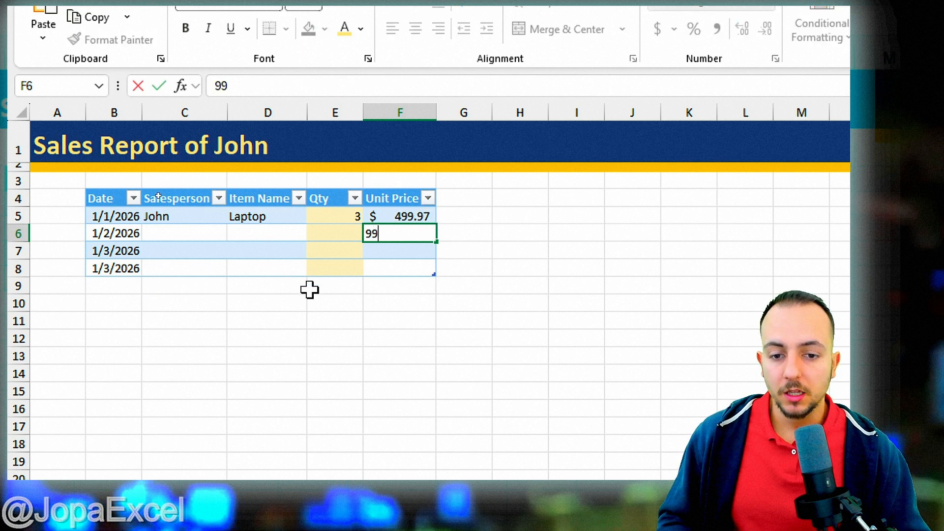
pyautogui.press('Return')
pyautogui.click(407, 227)
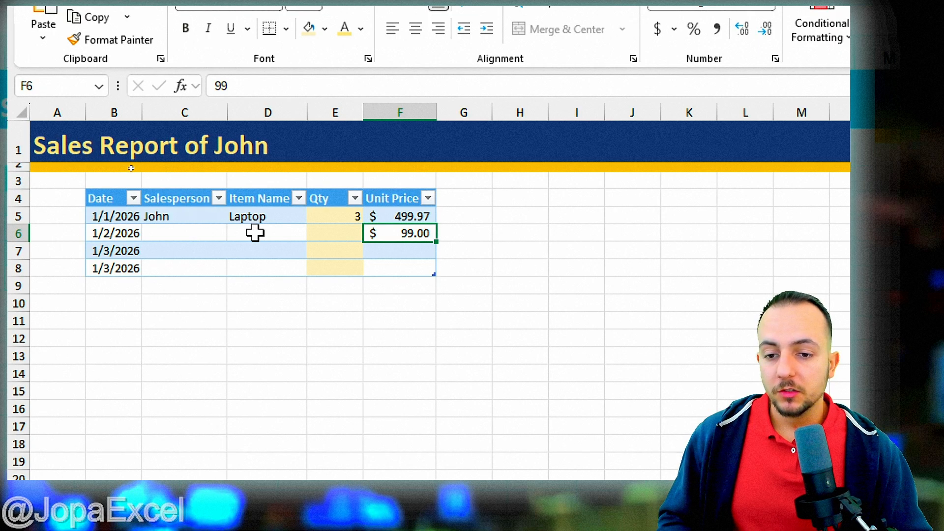
# Step: Enter the same salesperson's name as in the first record in C6 and C7
pyautogui.click(165, 236)
pyautogui.write('John')
pyautogui.press('Return')
pyautogui.write('John')
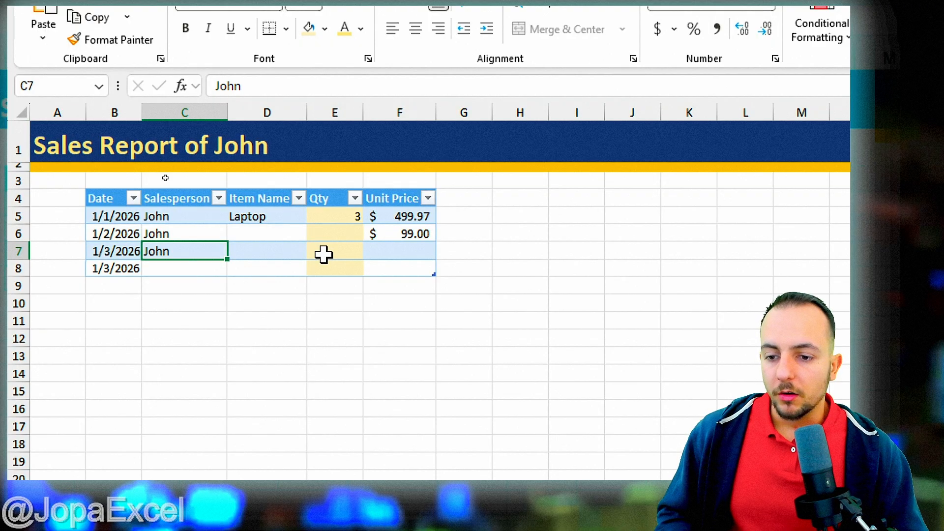
# Step: Enter the same salesperson's name in C8 and the item names Table, Laptop and 4K monitor in D6:D8
pyautogui.press('Return')
pyautogui.write('John')
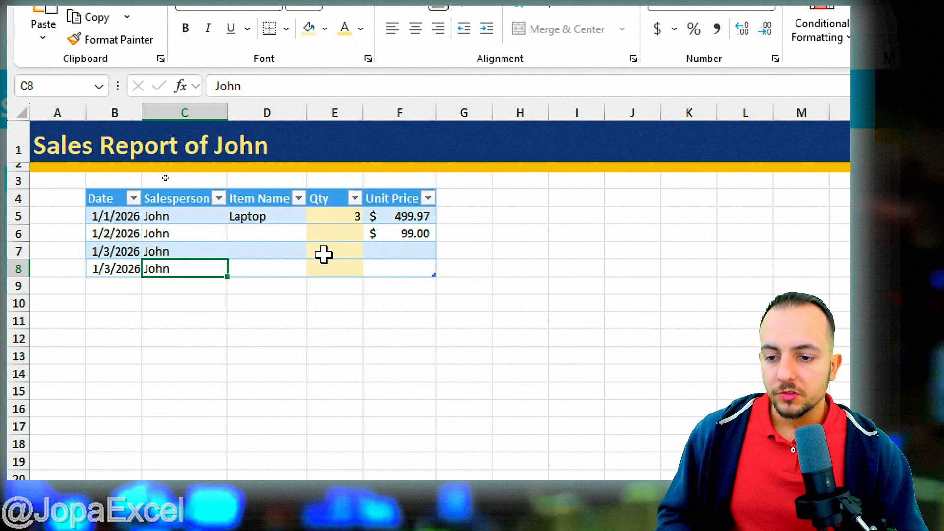
pyautogui.click(248, 237)
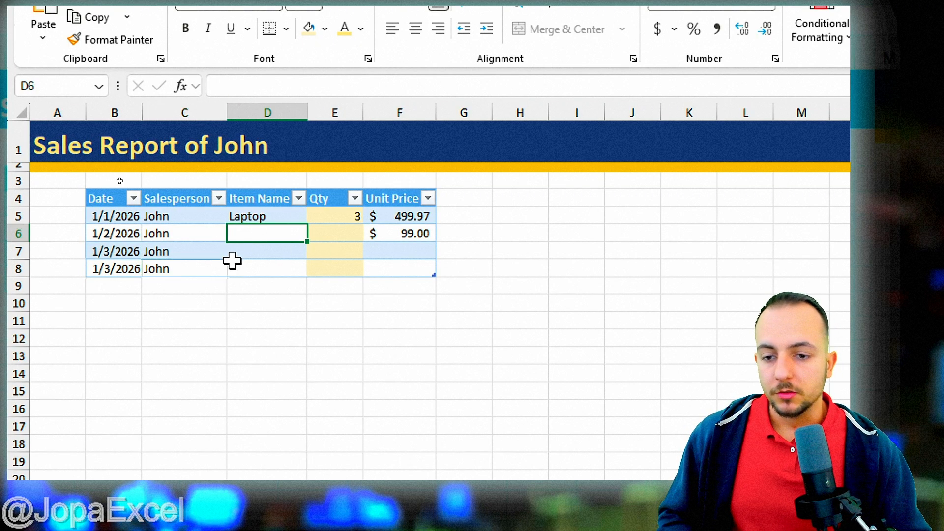
pyautogui.write('Table')
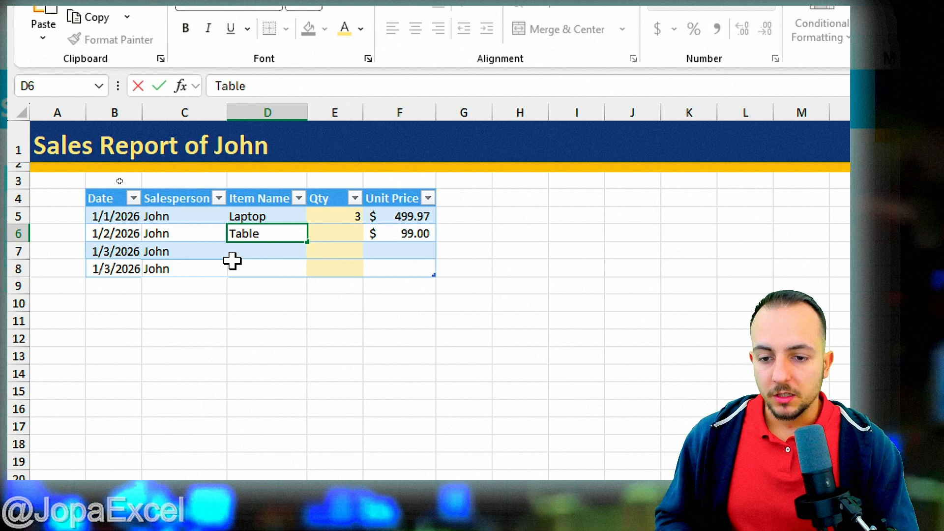
pyautogui.press('Return')
pyautogui.write('laptop')
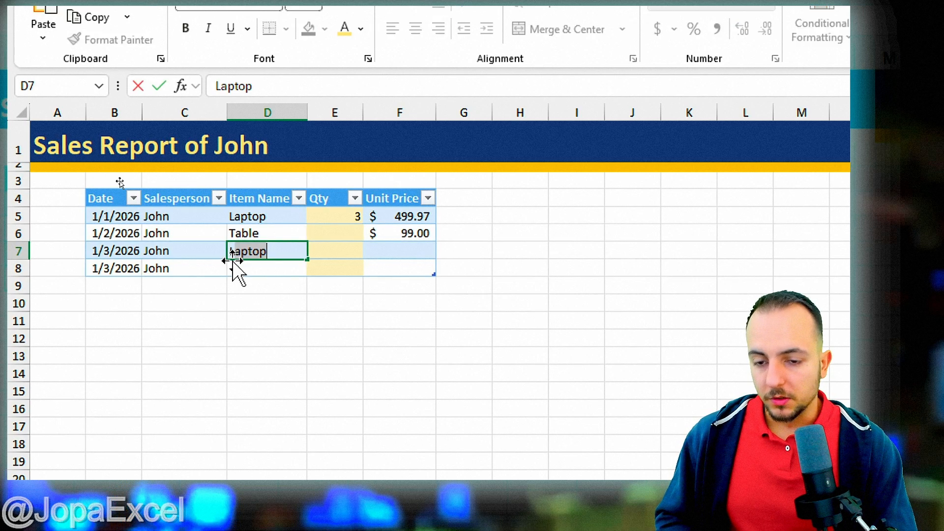
pyautogui.press('Return')
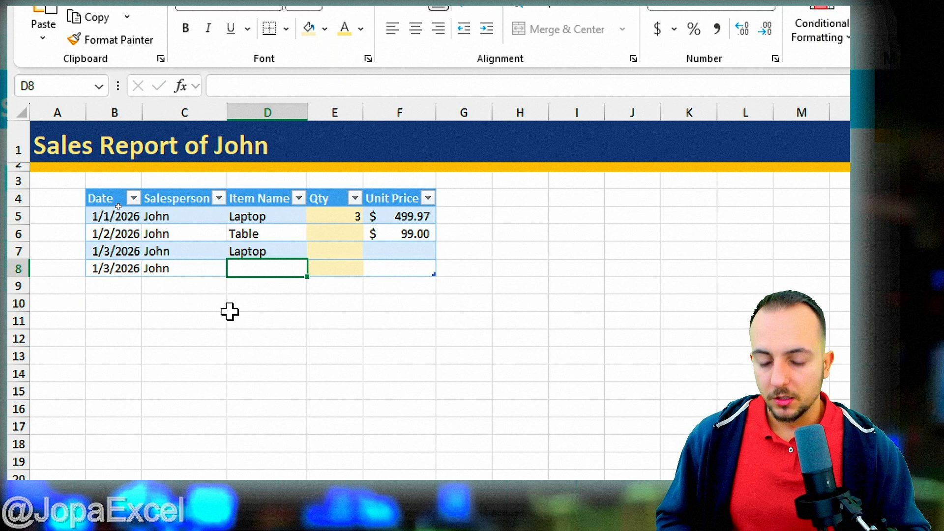
pyautogui.write('4K')
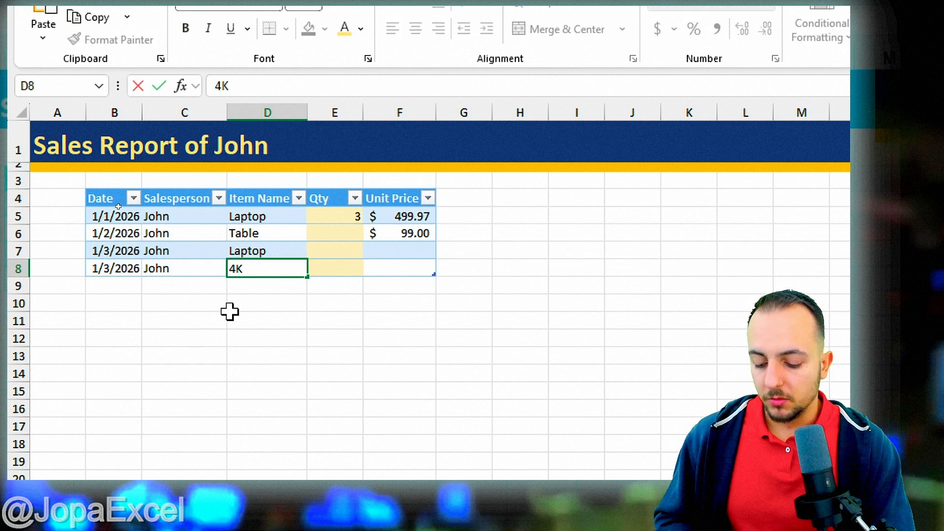
pyautogui.write(' monitor')
pyautogui.press('Return')
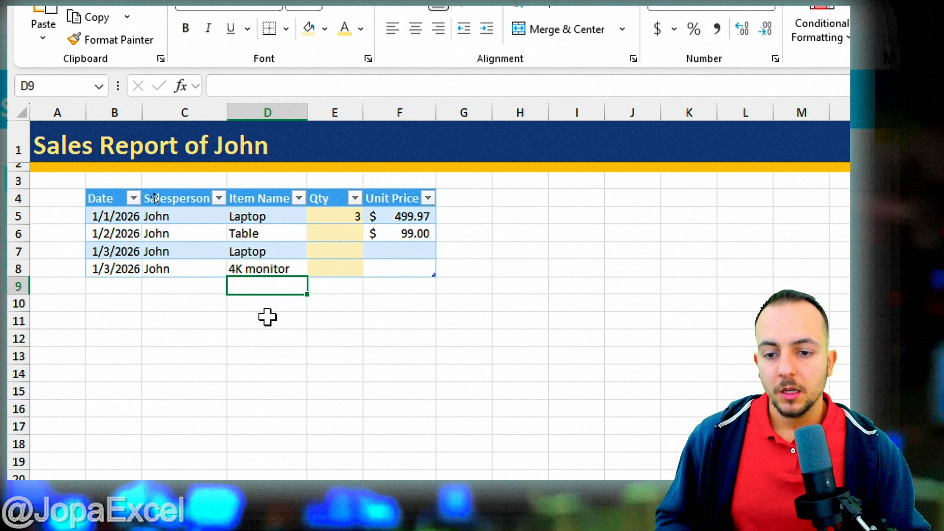
# Step: Enter a quantity of 1 for the table in E6 and 2 for the second laptop in E7
pyautogui.click(336, 234)
pyautogui.write('1')
pyautogui.click(345, 321)
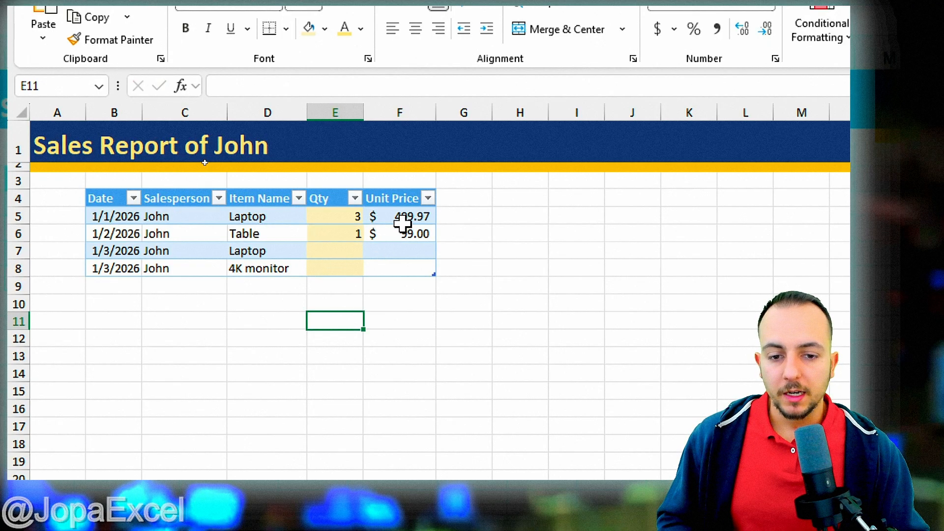
pyautogui.click(353, 255)
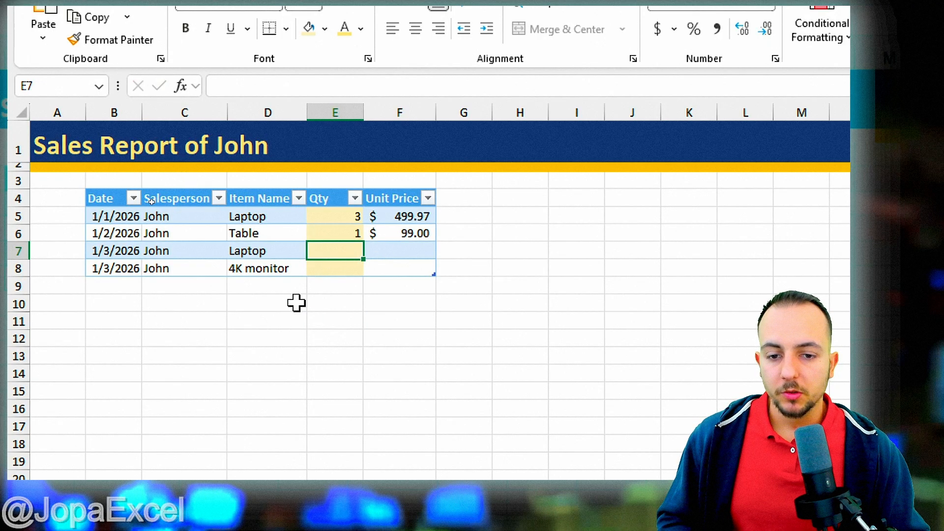
pyautogui.write('2')
pyautogui.click(316, 320)
# Step: Enter a unit price of 499.97 for the second laptop record in F7
pyautogui.click(418, 253)
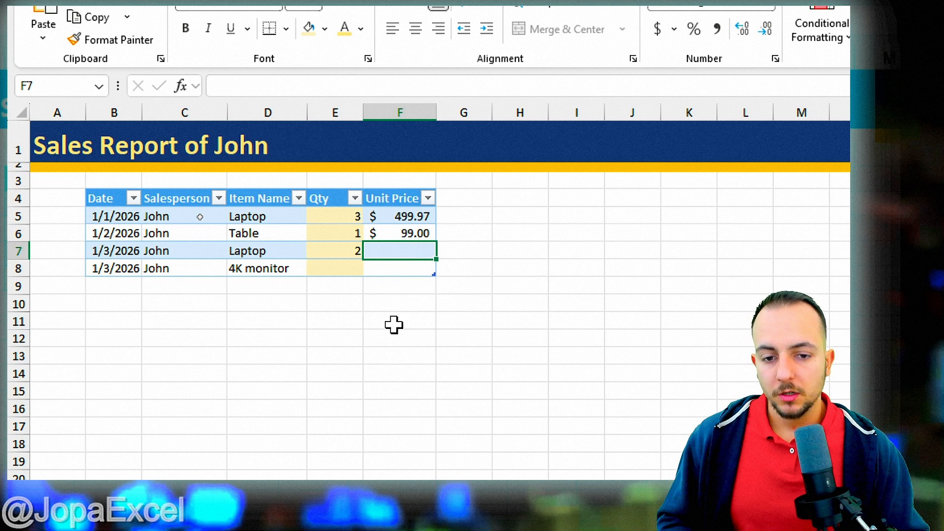
pyautogui.write('499')
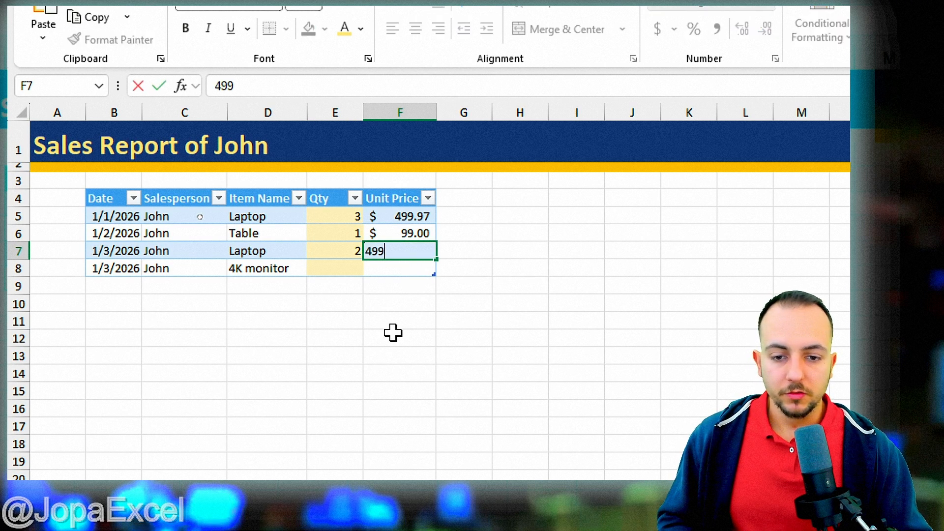
pyautogui.write('.97')
pyautogui.press('Return')
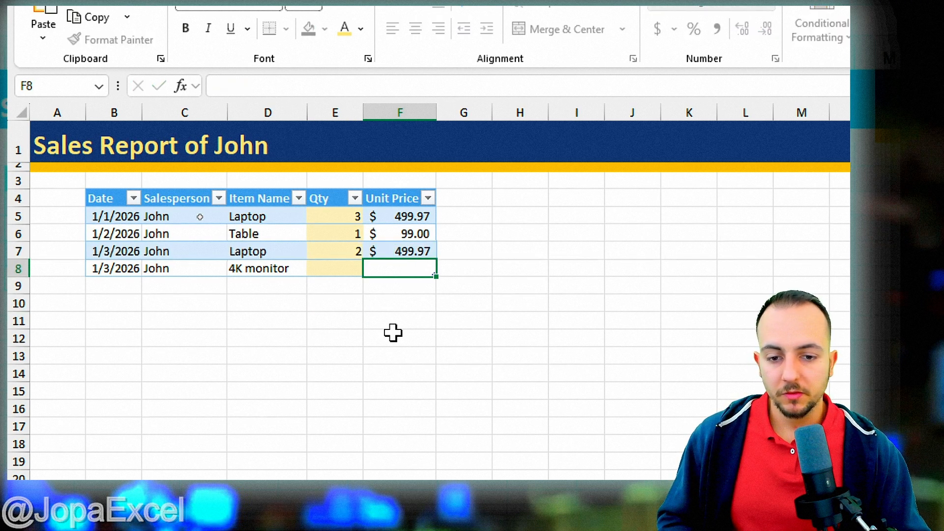
# Step: Complete the 4K monitor record in row 8 with a quantity of 10 and a unit price of 120
pyautogui.press('Left')
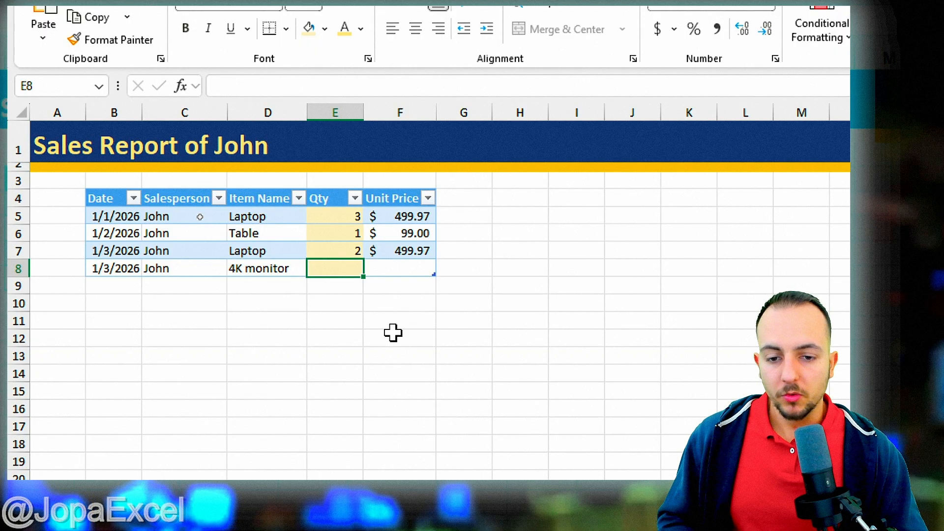
pyautogui.write('10')
pyautogui.press('Tab')
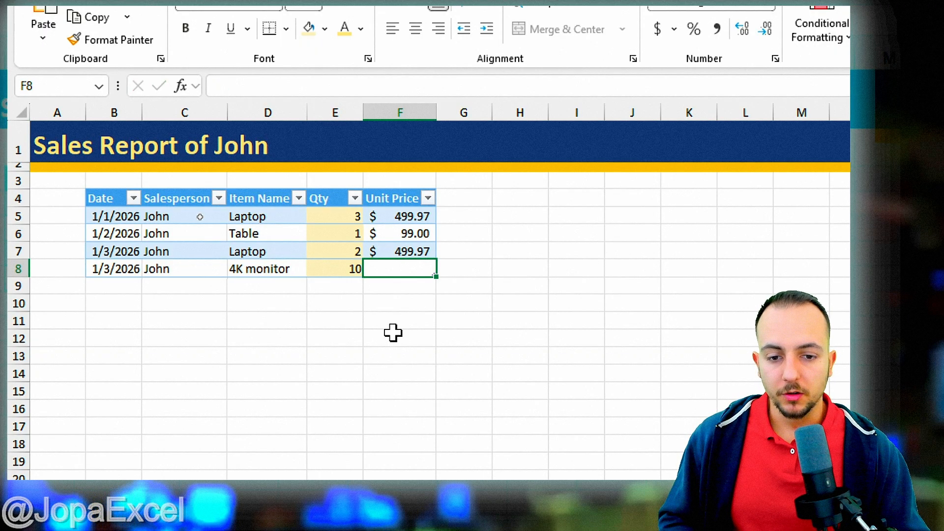
pyautogui.write('120')
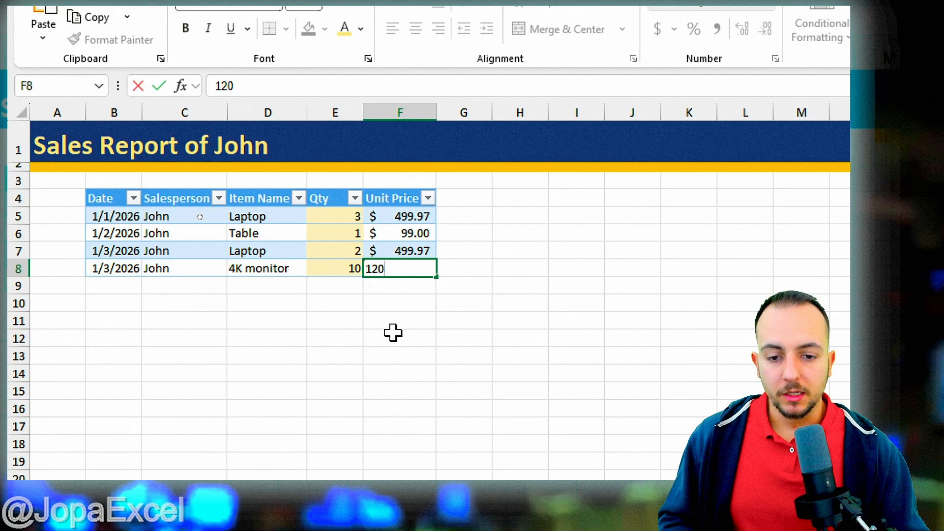
pyautogui.press('Return')
pyautogui.click(392, 333)
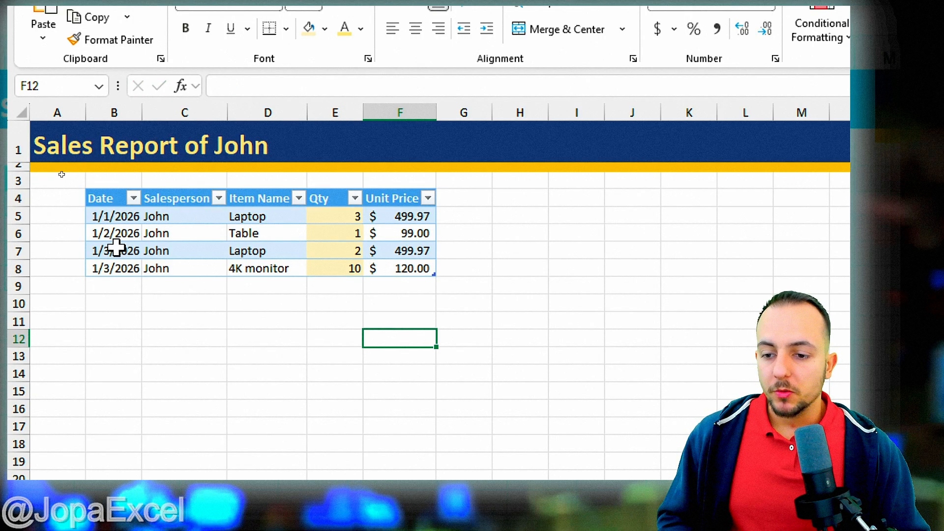
pyautogui.moveTo(18, 286); pyautogui.dragTo(19, 364)
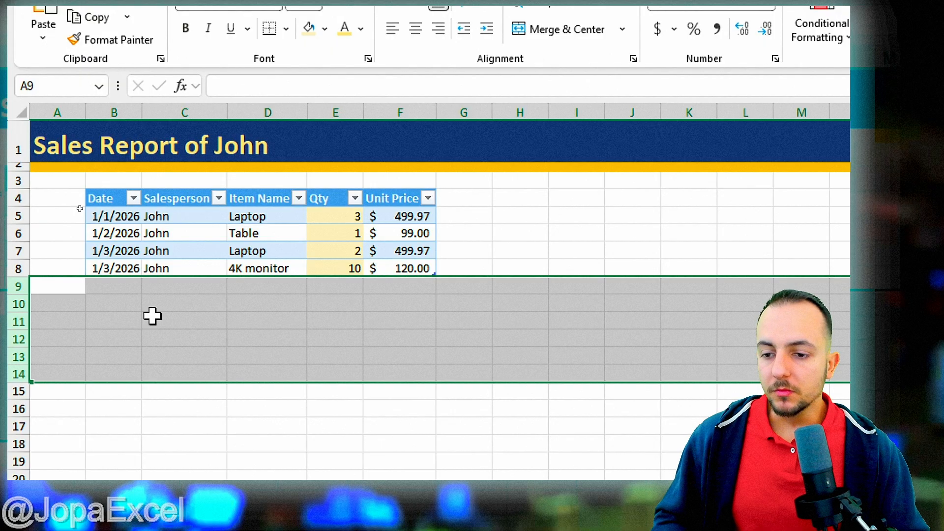
pyautogui.click(124, 288)
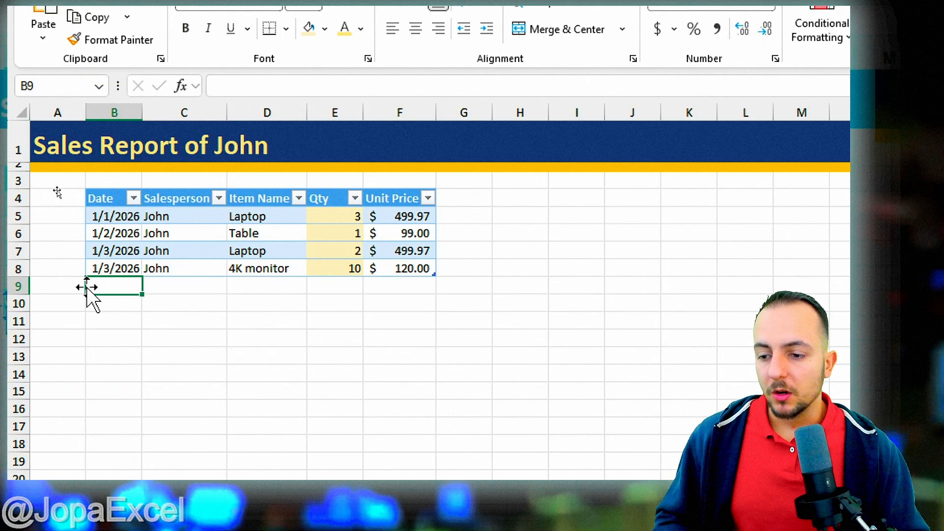
pyautogui.scroll(-7, 158, 302)
pyautogui.scroll(7, 158, 303)
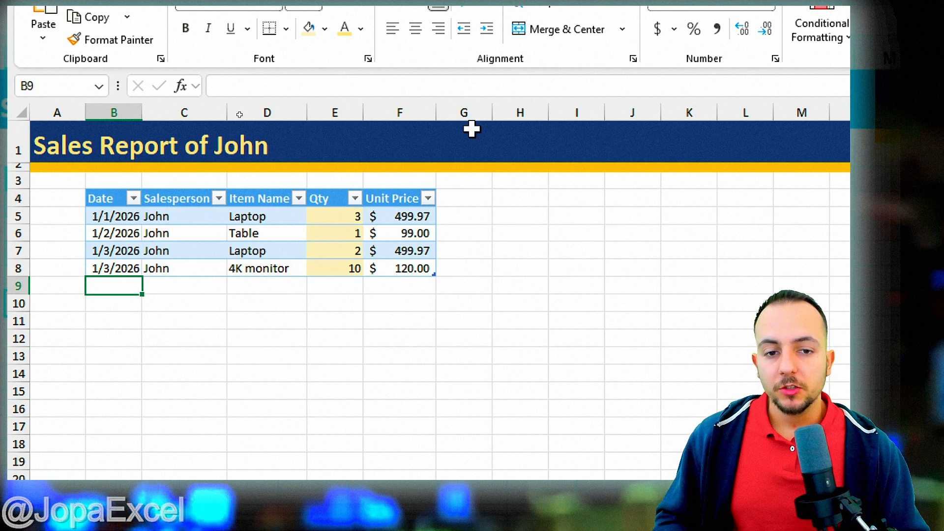
# Step: Select the empty cell G4 in column G, directly beside the table's Unit Price header
pyautogui.click(468, 110)
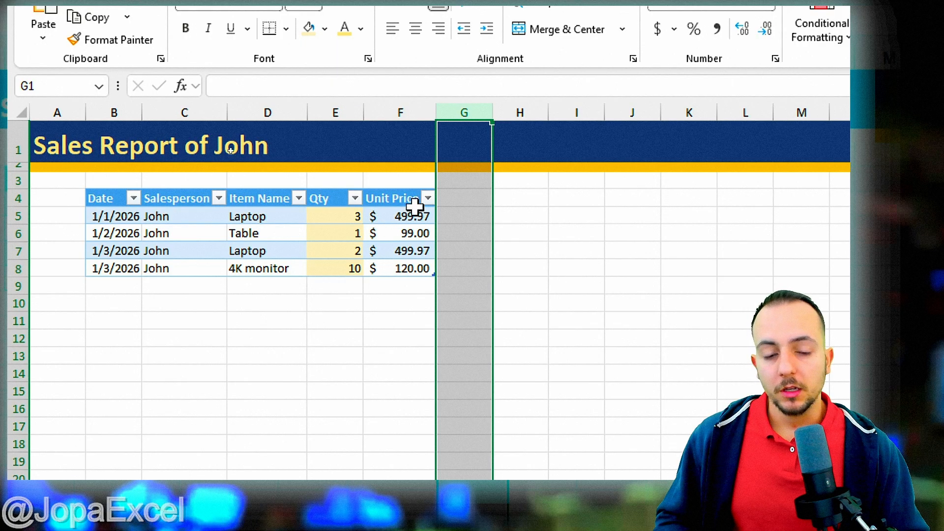
pyautogui.click(469, 199)
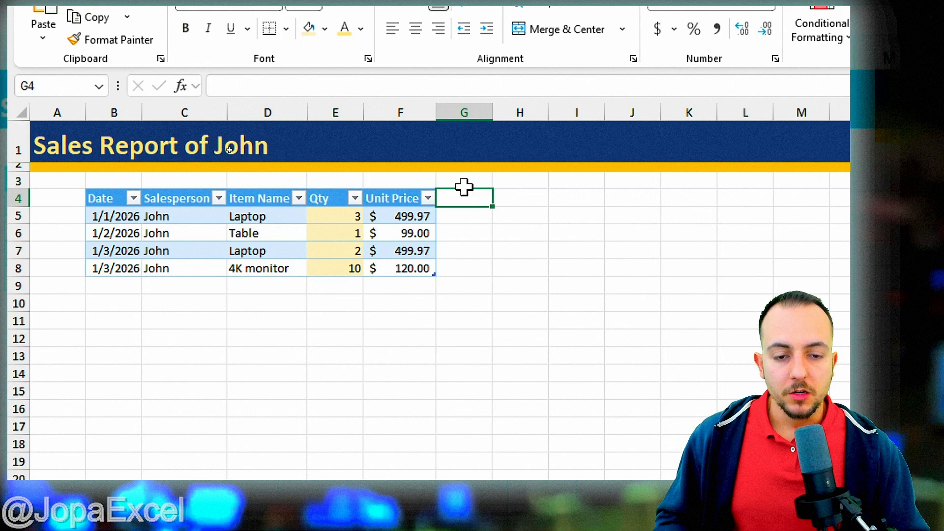
pyautogui.click(458, 109)
pyautogui.click(456, 197)
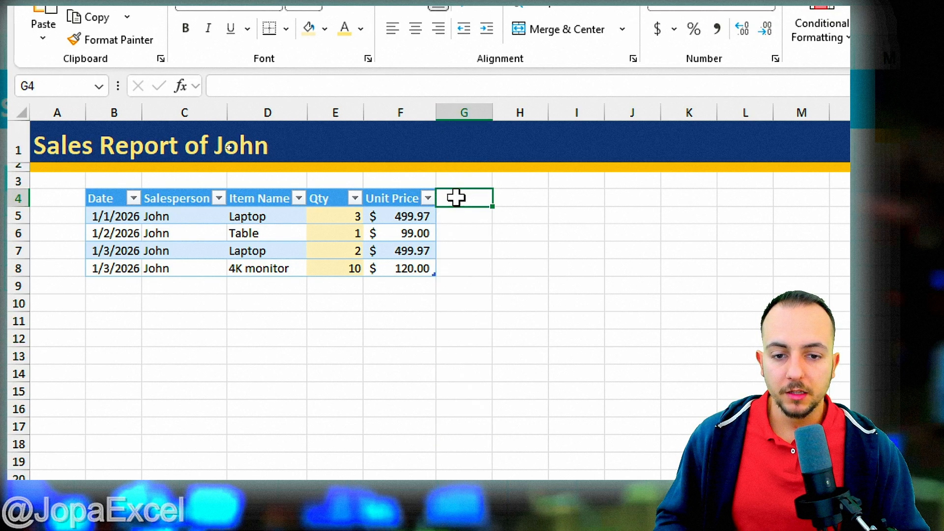
pyautogui.moveTo(435, 108)
pyautogui.mouseDown()
pyautogui.moveTo(467, 106)
pyautogui.moveTo(441, 112)
pyautogui.moveTo(447, 105)
pyautogui.mouseUp()
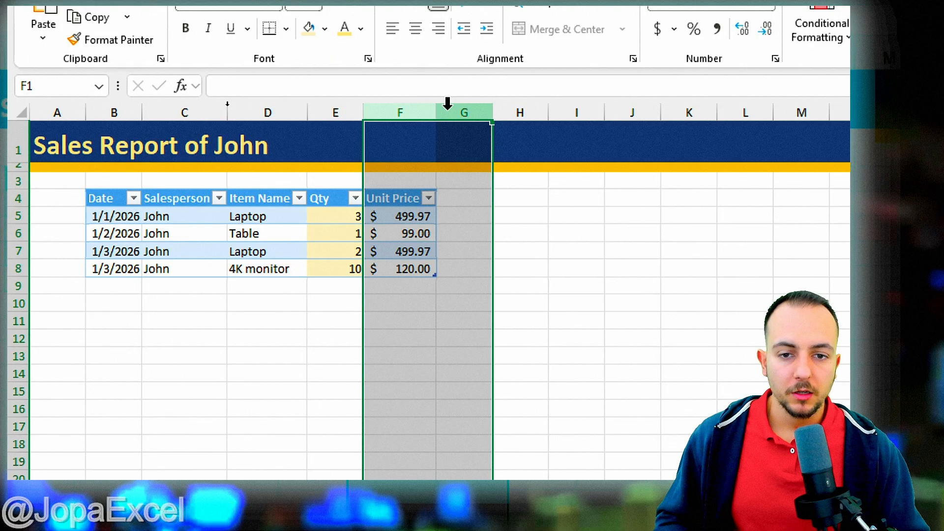
pyautogui.click(462, 199)
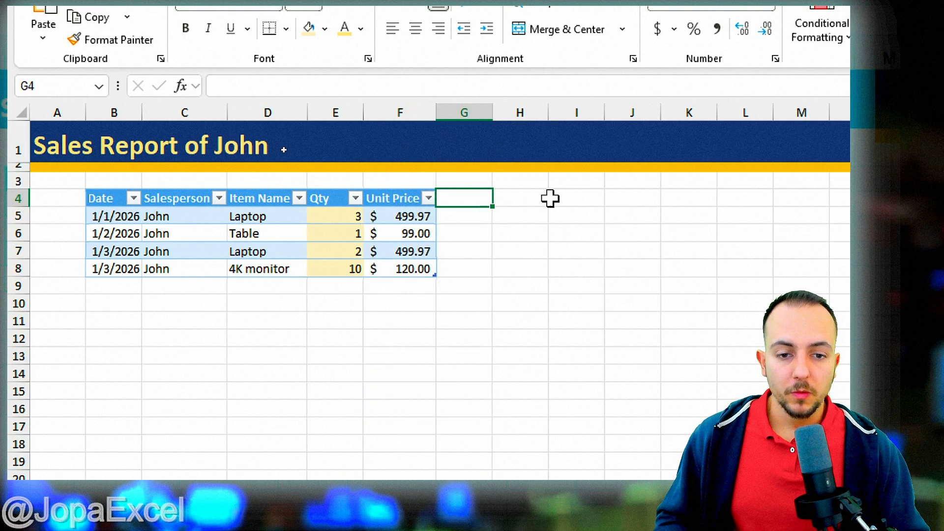
pyautogui.click(360, 109)
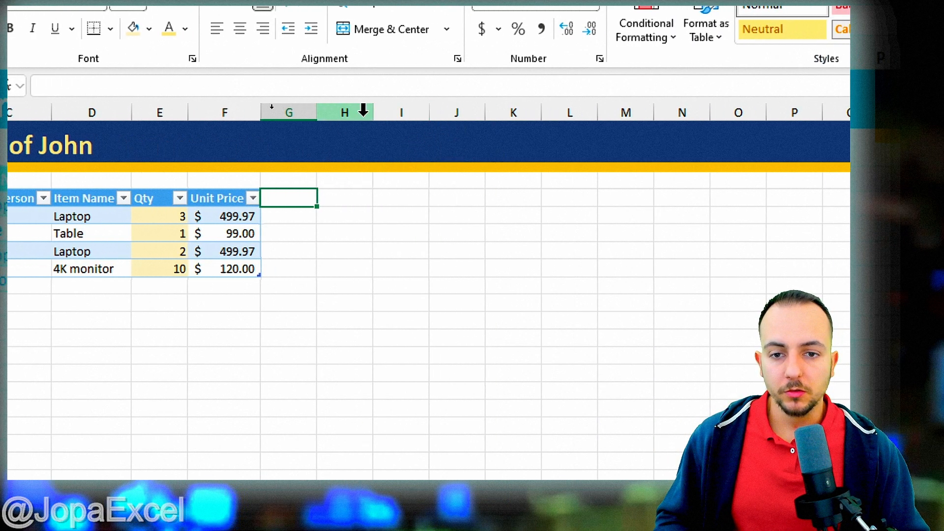
pyautogui.click(290, 100)
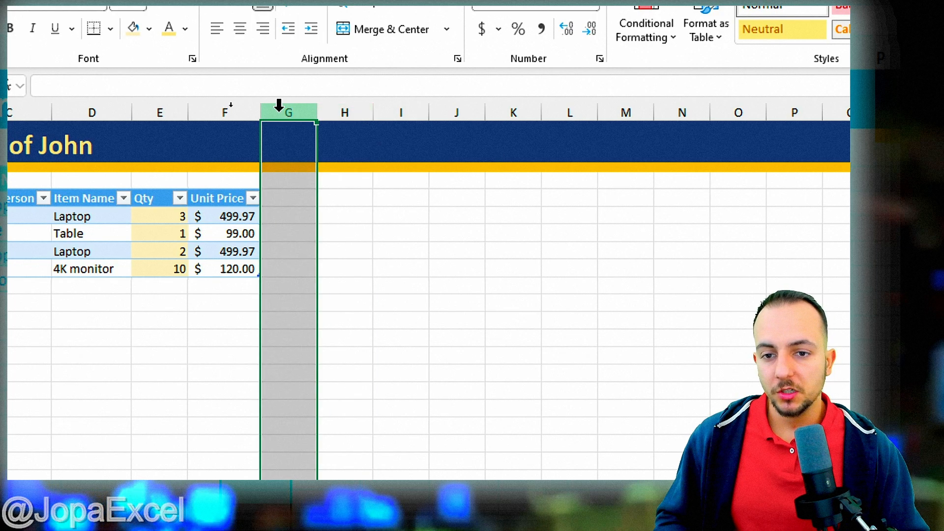
pyautogui.click(353, 100)
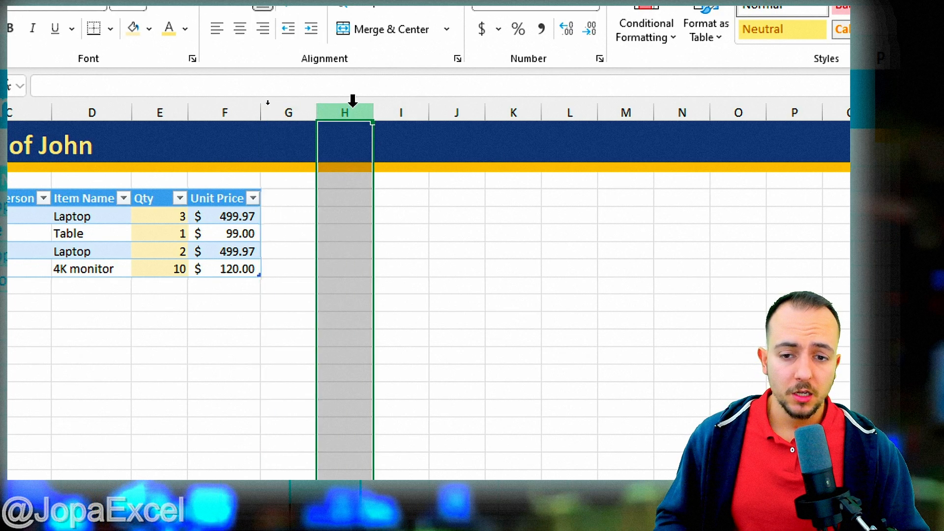
pyautogui.moveTo(238, 99); pyautogui.dragTo(346, 101)
pyautogui.click(345, 101)
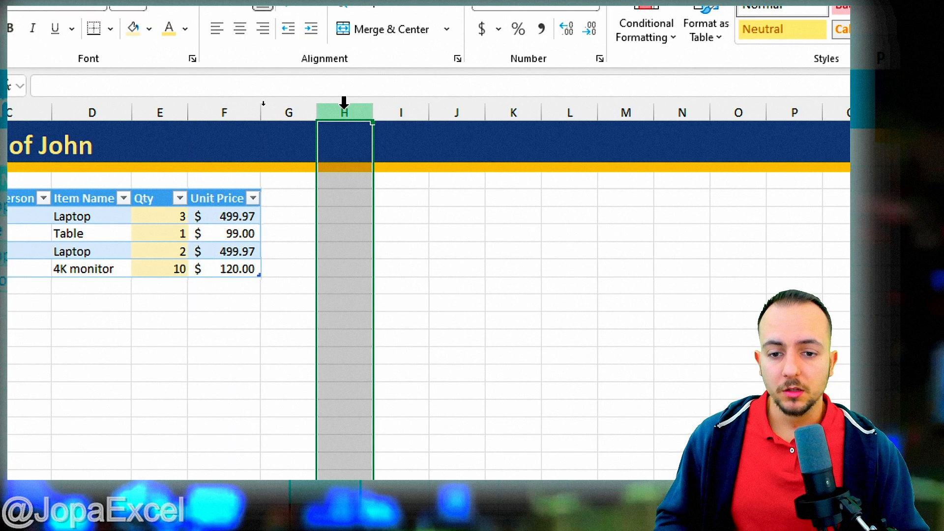
pyautogui.click(238, 105)
pyautogui.click(337, 111)
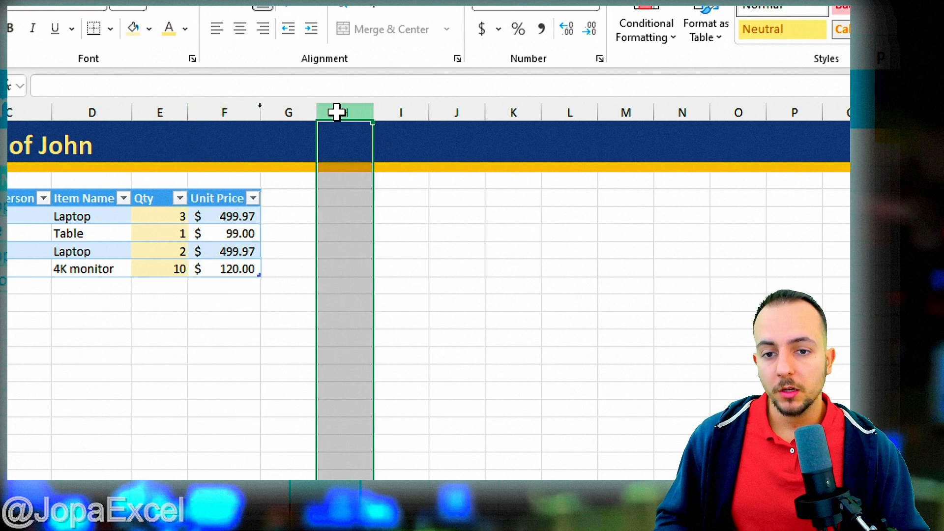
# Step: Enter the heading Total Amount in cell H4, leaving an empty column between it and the table
pyautogui.click(333, 197)
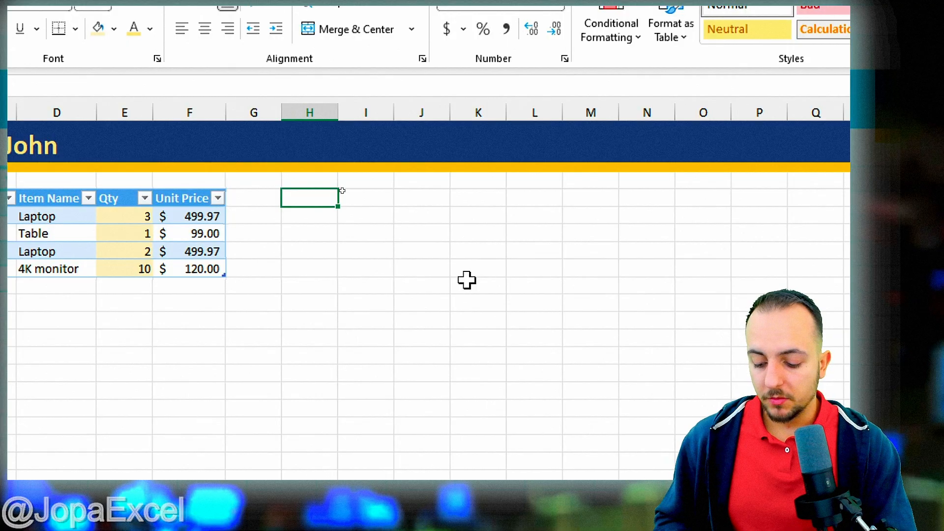
pyautogui.write('Total Amount')
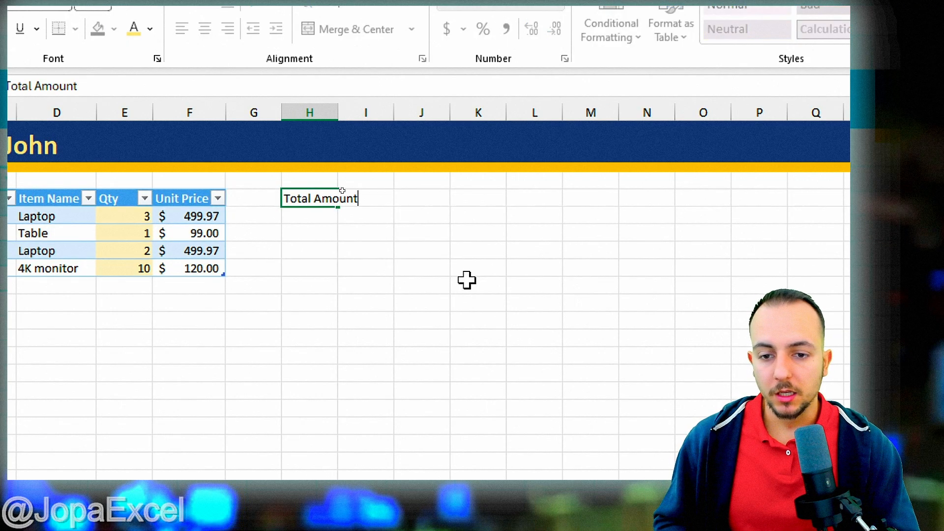
pyautogui.press('Return')
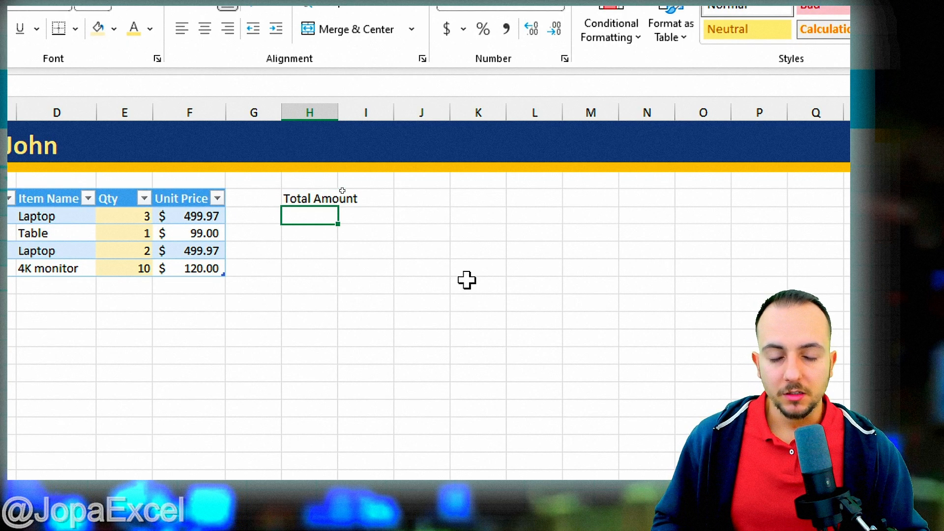
pyautogui.moveTo(312, 194); pyautogui.dragTo(316, 268)
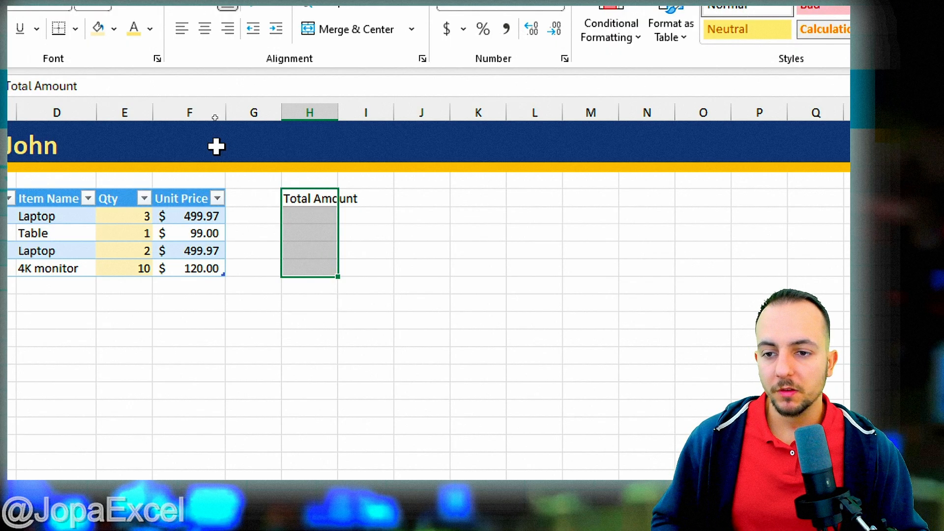
# Step: Delete the whole of column H with the detached Total Amount heading
pyautogui.click(197, 109)
pyautogui.click(302, 109)
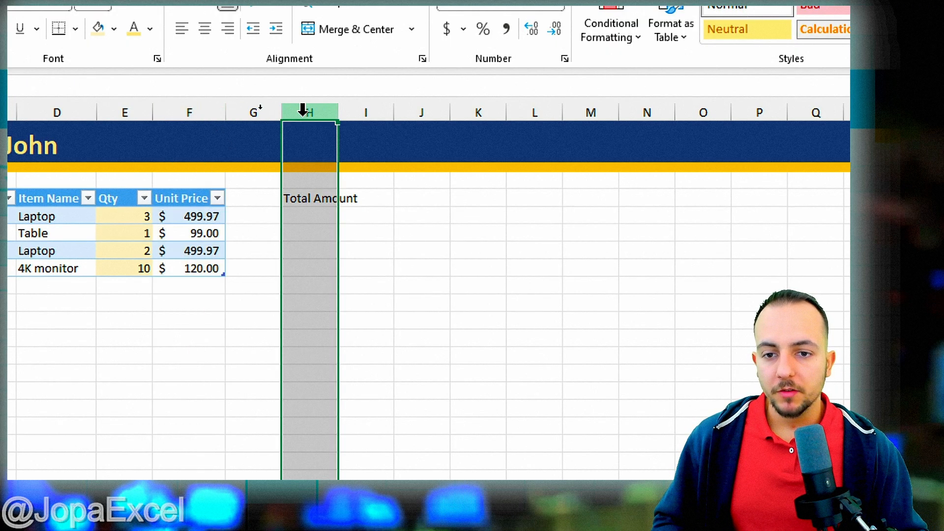
pyautogui.rightClick(315, 119)
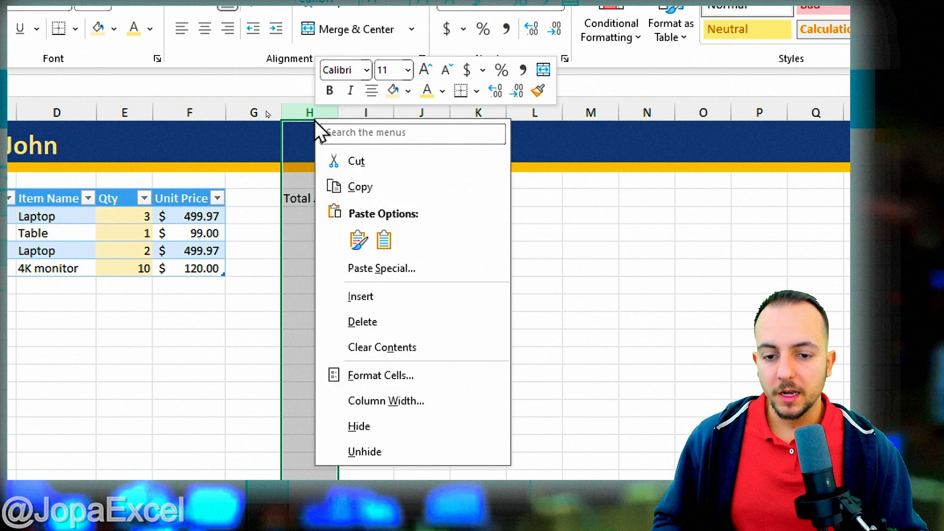
pyautogui.click(397, 321)
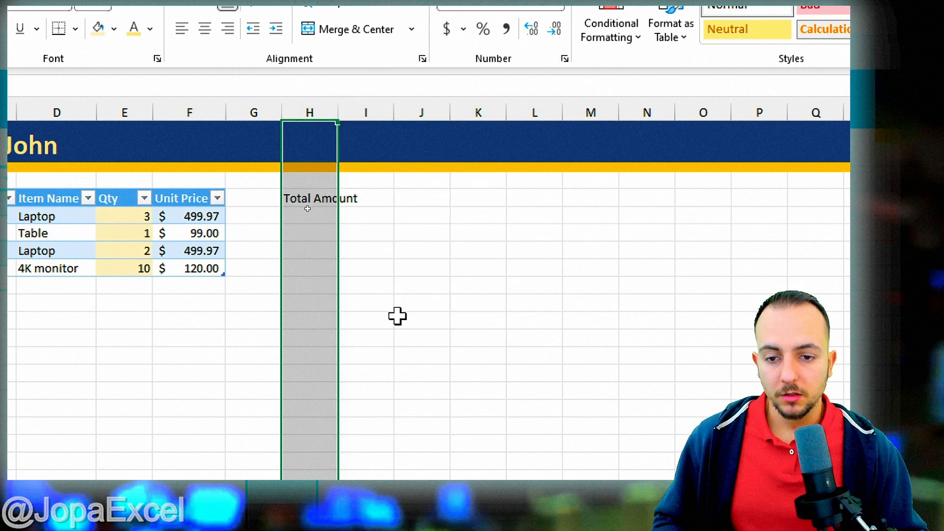
# Step: Add a Total Amount column to the table by entering the heading in G4, directly beside Unit Price
pyautogui.click(251, 199)
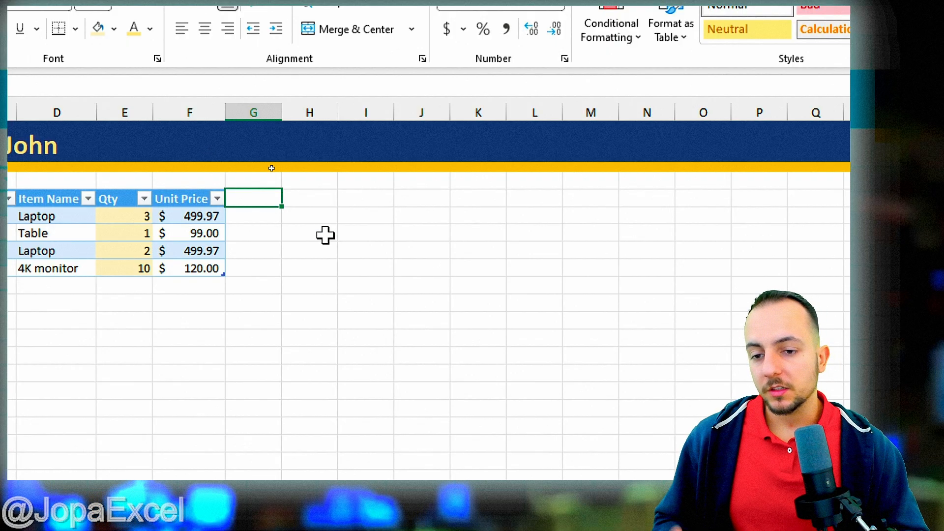
pyautogui.write('T')
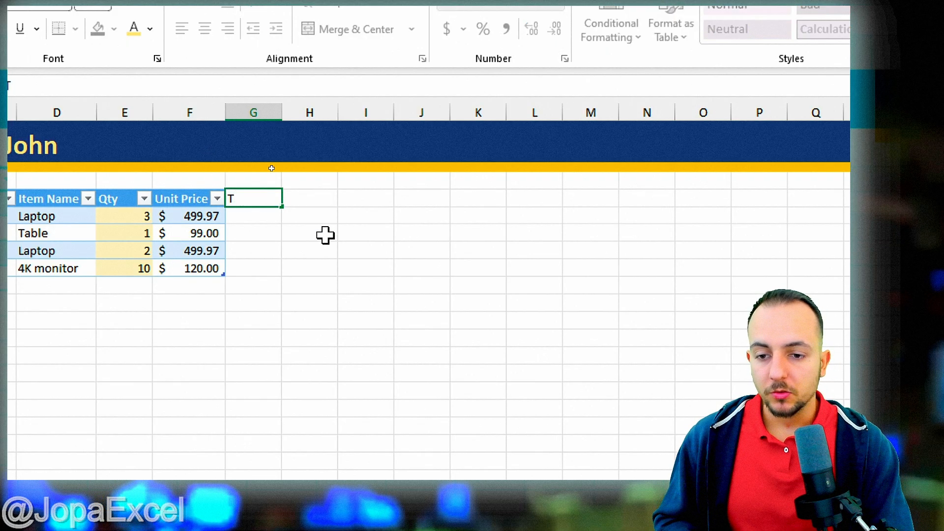
pyautogui.write('otal Amount')
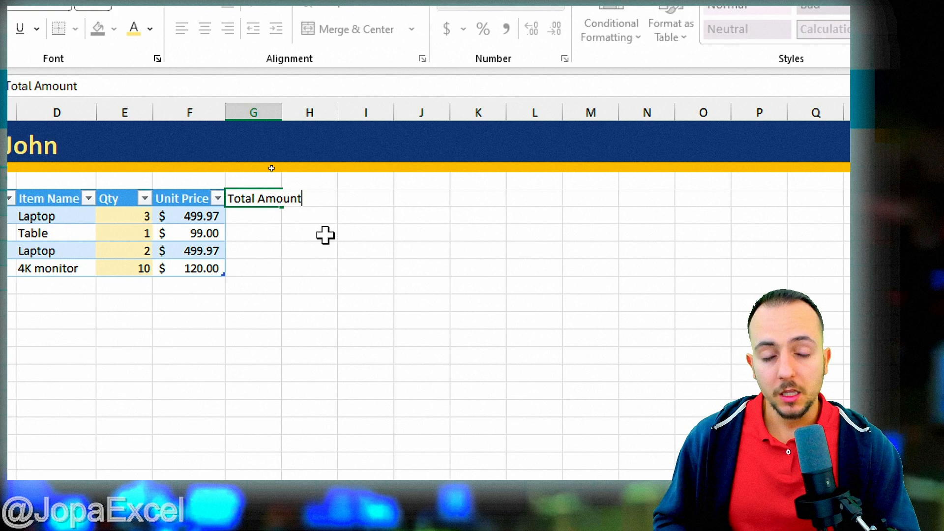
pyautogui.press('Return')
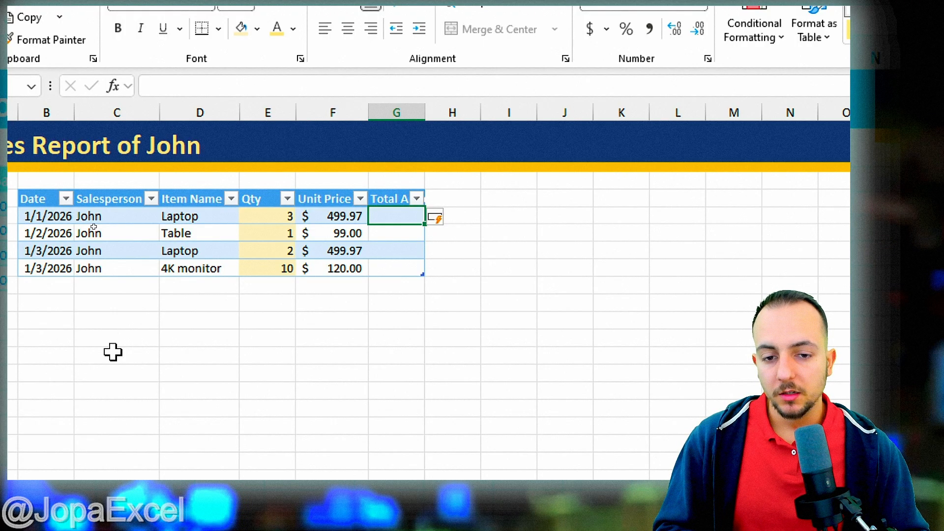
# Step: Widen column G enough to fit the full Total Amount heading
pyautogui.click(399, 109)
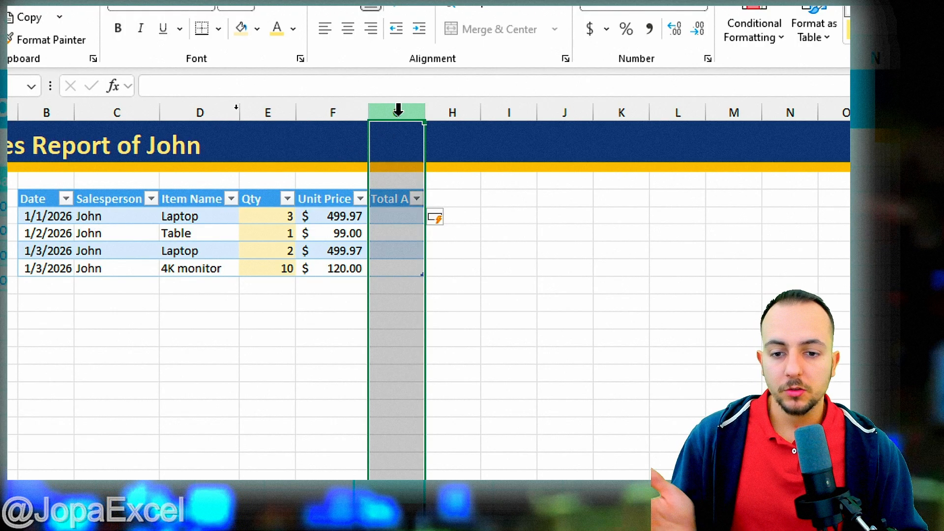
pyautogui.click(461, 214)
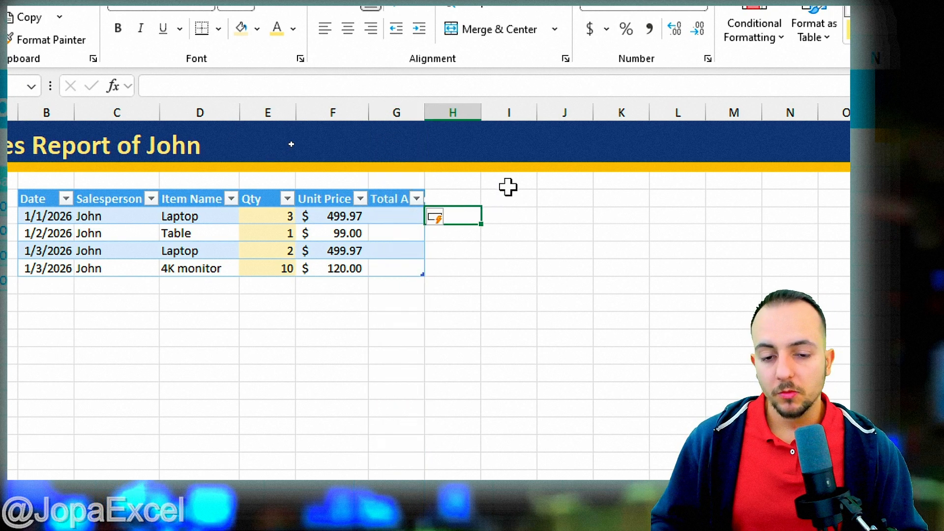
pyautogui.moveTo(425, 114)
pyautogui.mouseDown()
pyautogui.moveTo(469, 116)
pyautogui.moveTo(430, 116)
pyautogui.moveTo(443, 141)
pyautogui.mouseUp()
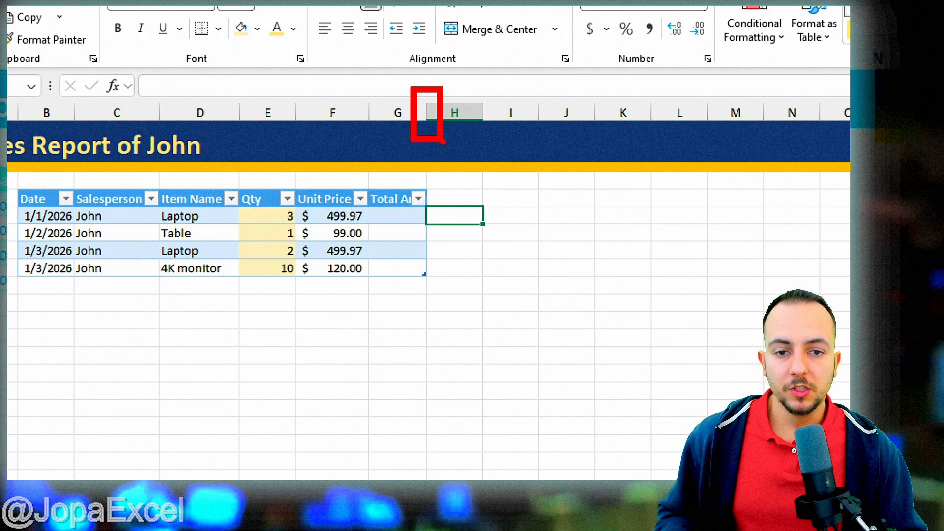
pyautogui.moveTo(406, 71); pyautogui.dragTo(473, 72)
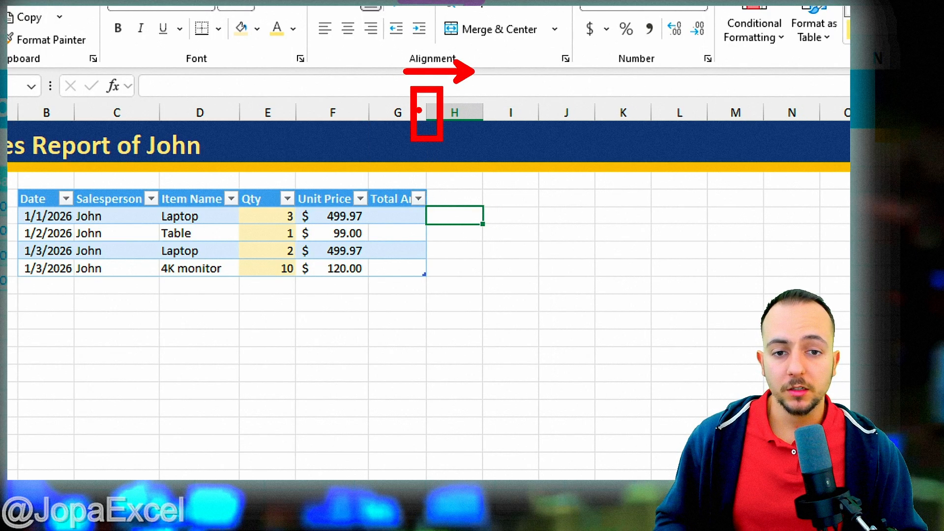
pyautogui.press('Escape')
pyautogui.moveTo(426, 112)
pyautogui.mouseDown()
pyautogui.moveTo(481, 111)
pyautogui.moveTo(465, 115)
pyautogui.mouseUp()
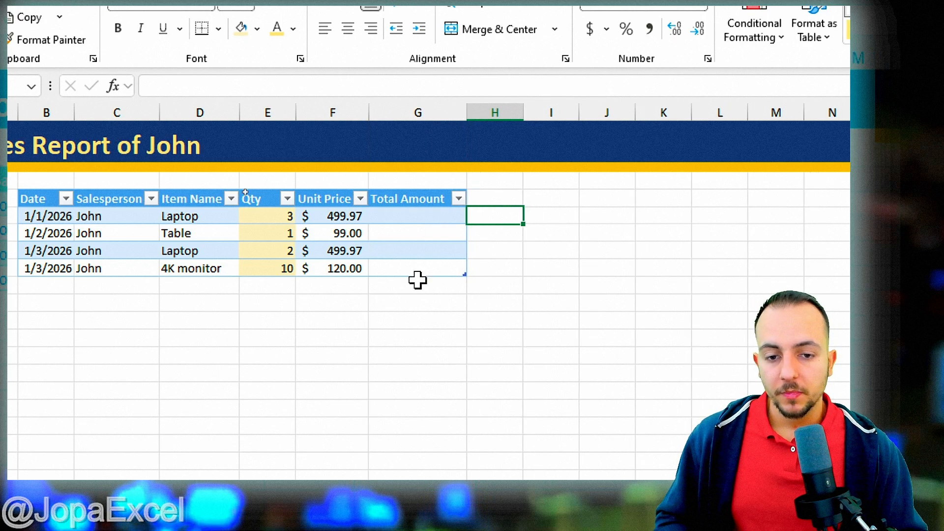
pyautogui.moveTo(470, 109)
pyautogui.mouseDown()
pyautogui.moveTo(390, 111)
pyautogui.moveTo(465, 107)
pyautogui.mouseUp()
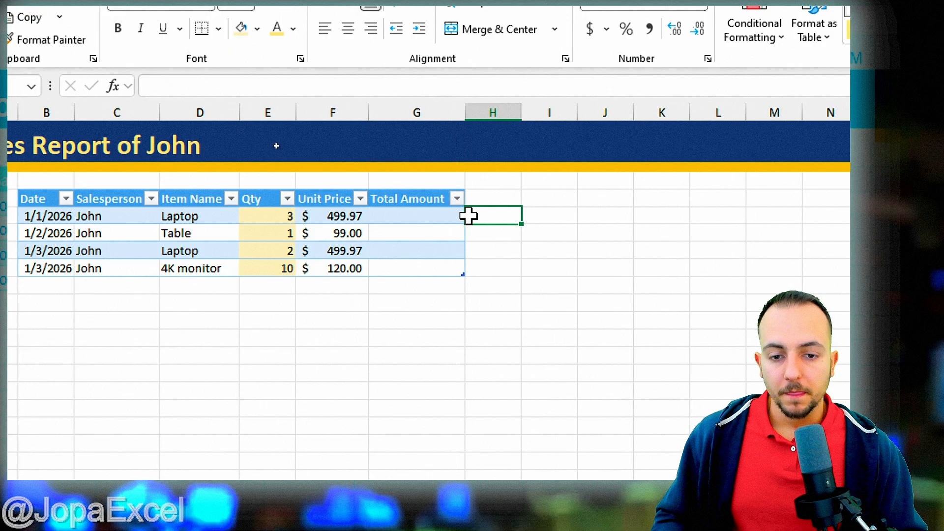
pyautogui.click(422, 217)
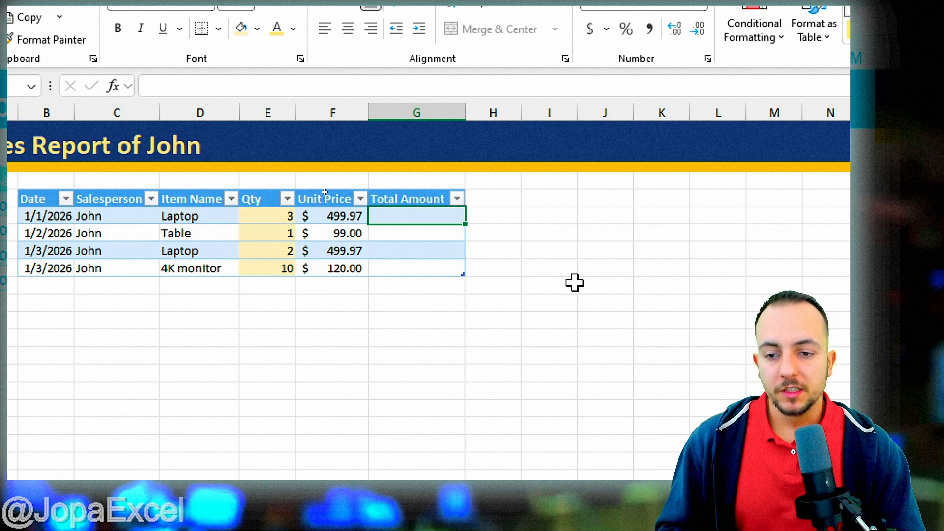
pyautogui.write('=')
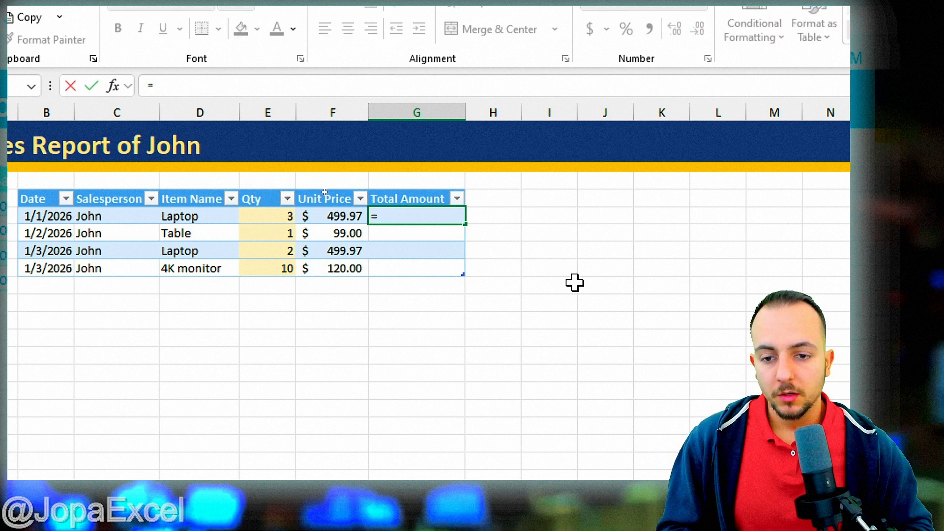
pyautogui.click(287, 212)
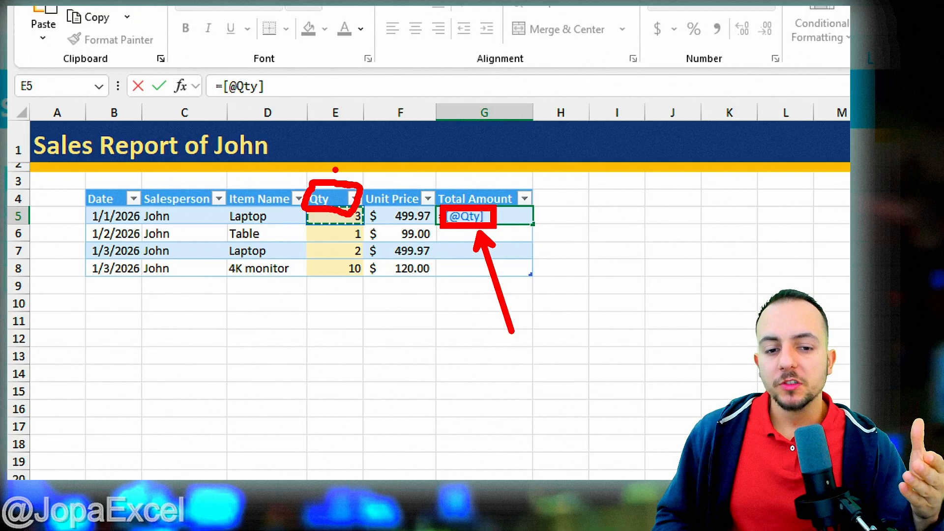
pyautogui.hotkey('ctrl', 'z')
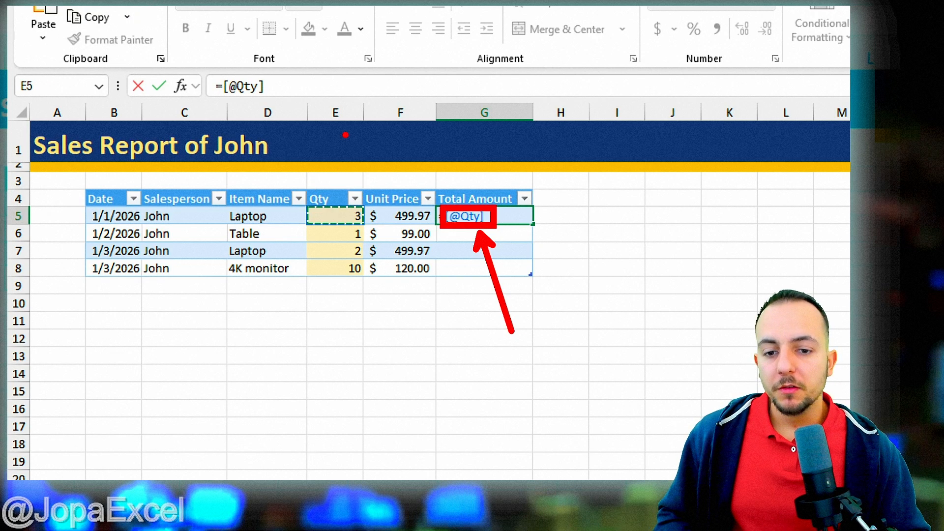
pyautogui.moveTo(328, 179)
pyautogui.mouseDown()
pyautogui.moveTo(311, 197)
pyautogui.moveTo(387, 217)
pyautogui.mouseUp()
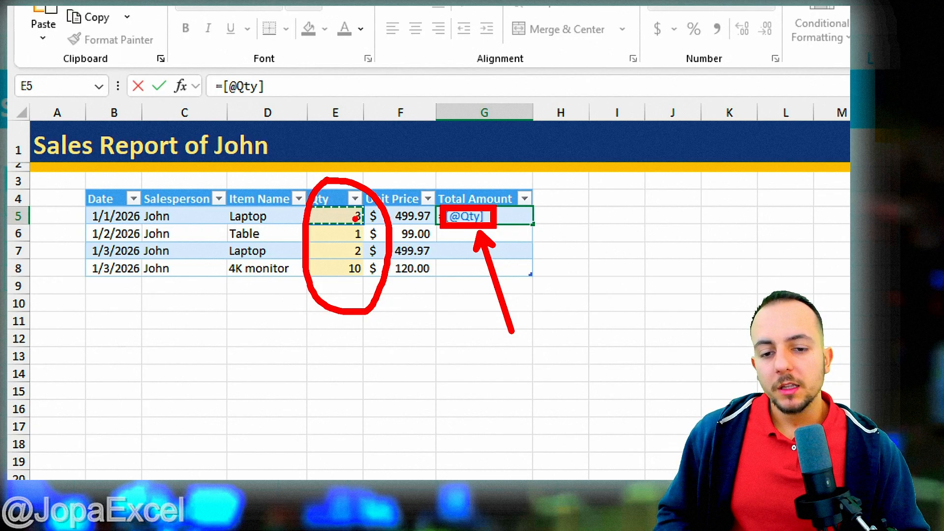
pyautogui.hotkey('ctrl', 'z')
pyautogui.hotkey('ctrl', 'z')
pyautogui.hotkey('ctrl', 'z')
pyautogui.moveTo(330, 217); pyautogui.dragTo(475, 215)
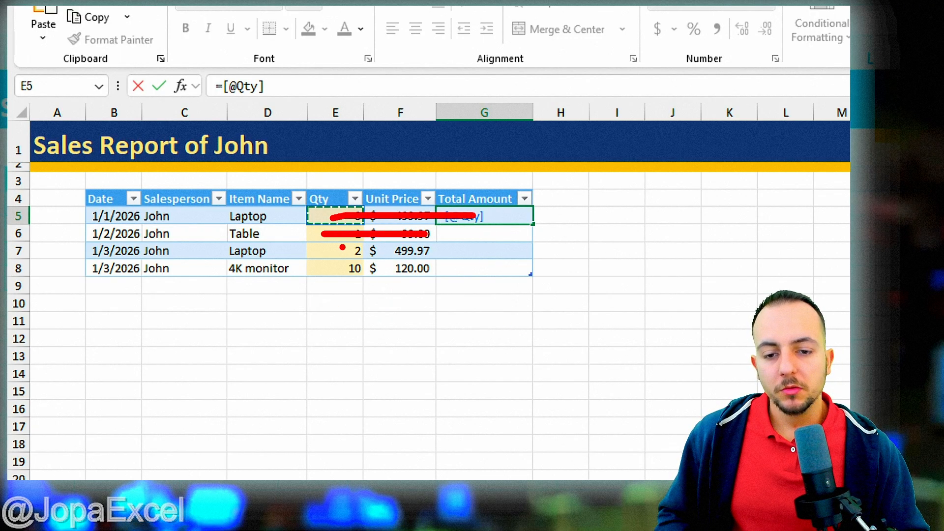
pyautogui.moveTo(331, 254); pyautogui.dragTo(449, 253)
pyautogui.moveTo(338, 268); pyautogui.dragTo(480, 275)
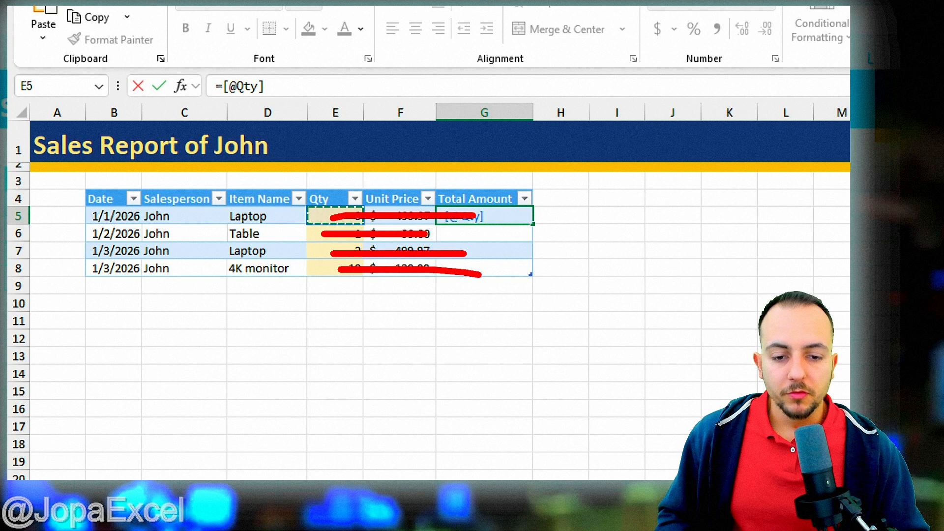
pyautogui.moveTo(343, 314); pyautogui.dragTo(473, 334)
pyautogui.moveTo(373, 371); pyautogui.dragTo(445, 378)
pyautogui.moveTo(346, 404); pyautogui.dragTo(450, 418)
pyautogui.moveTo(359, 435); pyautogui.dragTo(437, 444)
pyautogui.moveTo(336, 456); pyautogui.dragTo(428, 467)
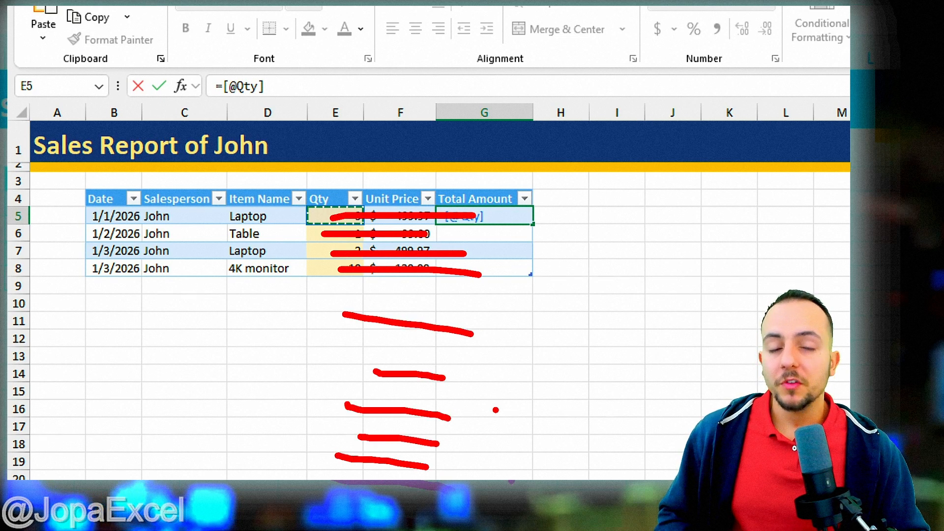
pyautogui.press('Escape')
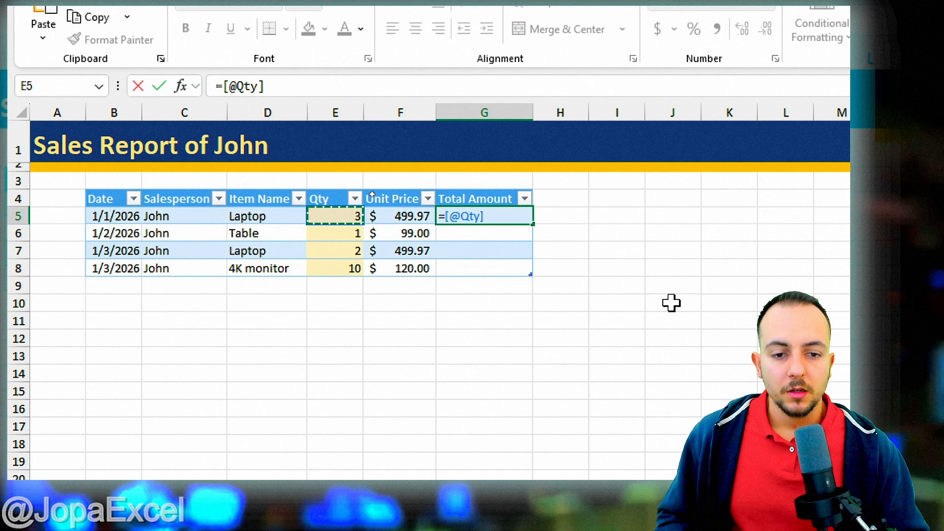
pyautogui.write('*')
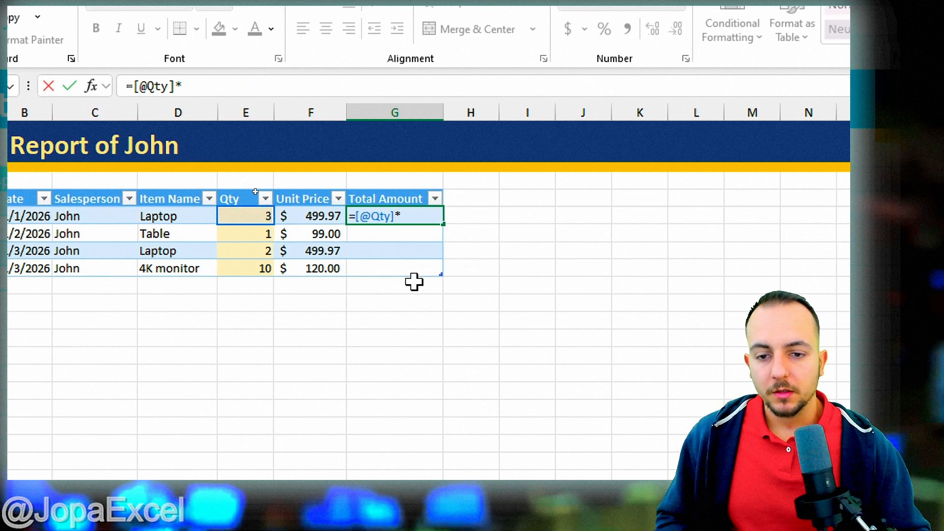
pyautogui.click(305, 214)
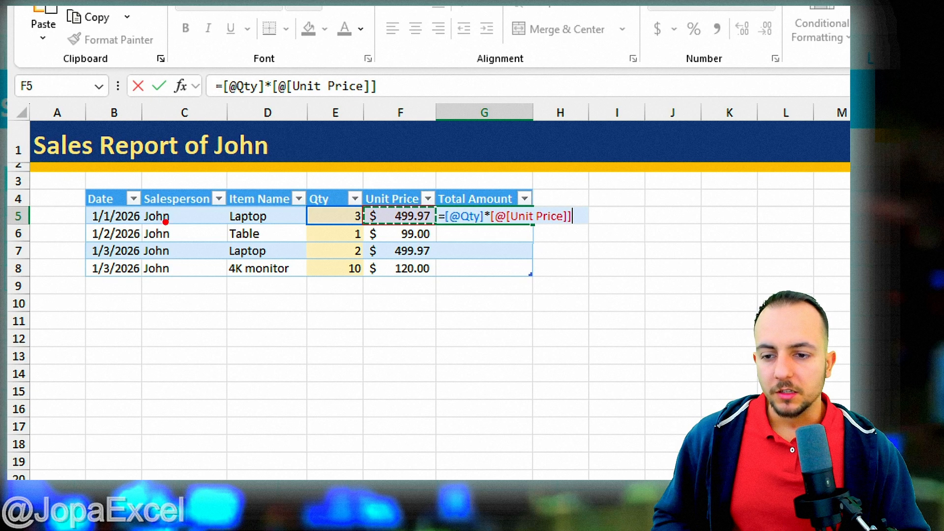
pyautogui.moveTo(219, 208); pyautogui.dragTo(281, 226)
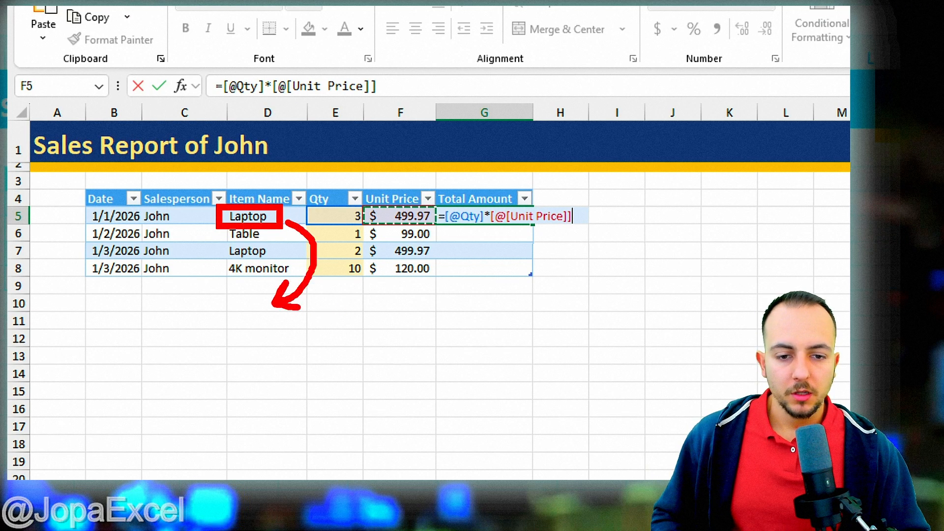
pyautogui.moveTo(535, 195)
pyautogui.mouseDown()
pyautogui.moveTo(438, 216)
pyautogui.moveTo(585, 219)
pyautogui.moveTo(526, 190)
pyautogui.mouseUp()
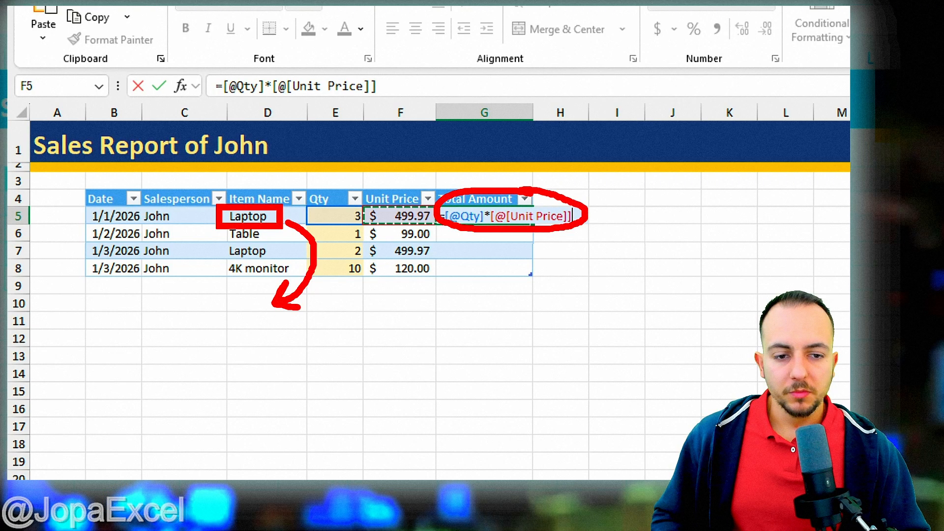
pyautogui.hotkey('ctrl', 'z')
pyautogui.hotkey('ctrl', 'z')
pyautogui.hotkey('ctrl', 'z')
pyautogui.hotkey('ctrl', 'z')
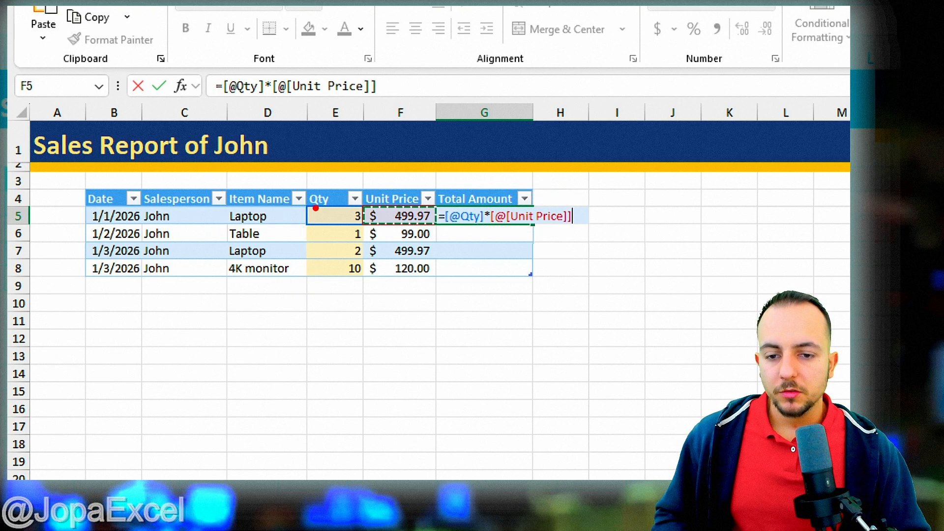
pyautogui.moveTo(217, 202)
pyautogui.mouseDown()
pyautogui.moveTo(304, 229)
pyautogui.moveTo(435, 227)
pyautogui.mouseUp()
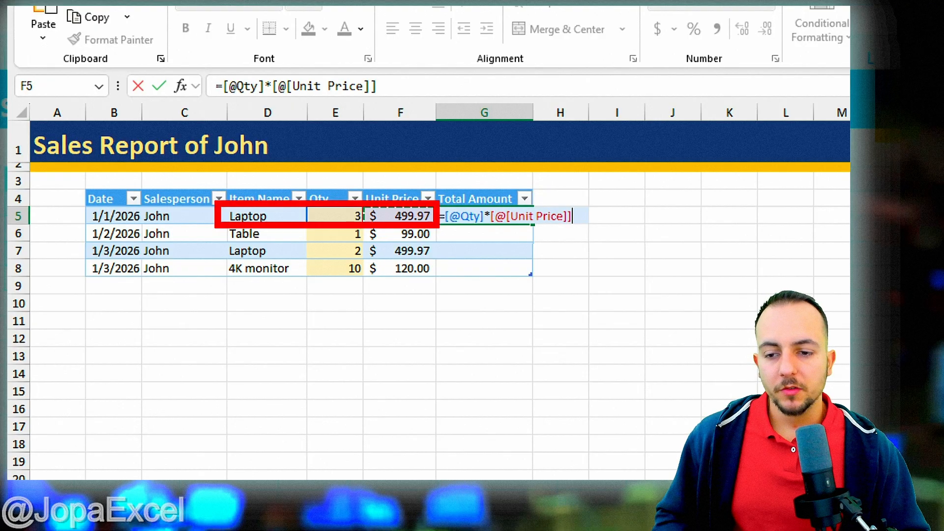
pyautogui.hotkey('ctrl', 'z')
pyautogui.moveTo(67, 217); pyautogui.dragTo(47, 255)
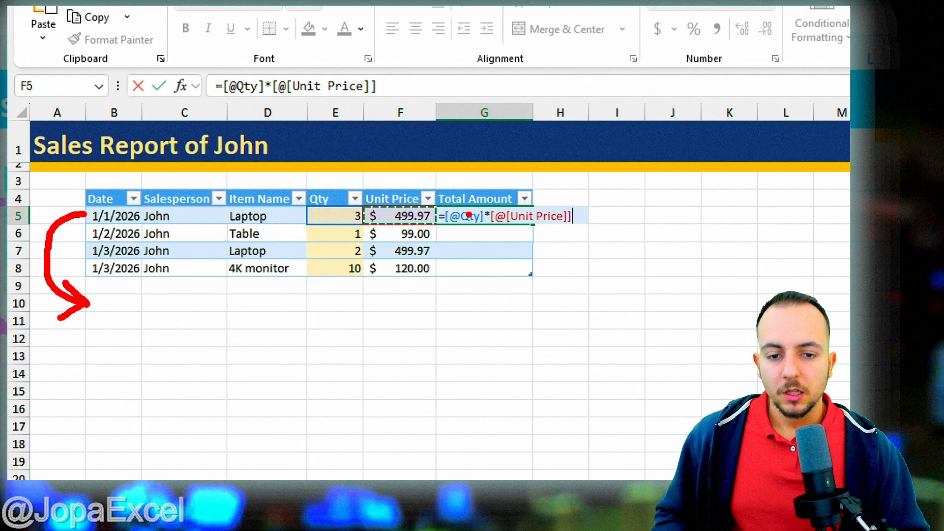
pyautogui.moveTo(319, 229); pyautogui.dragTo(584, 222)
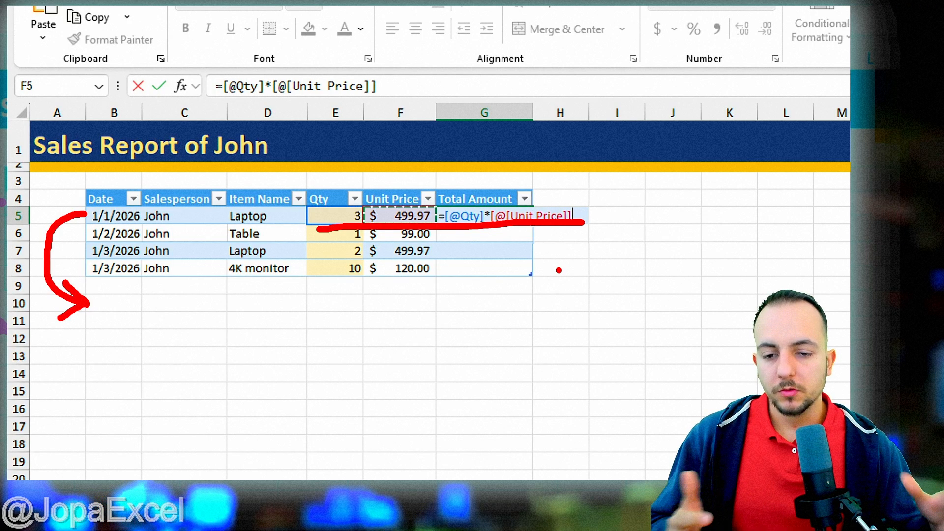
pyautogui.press('Escape')
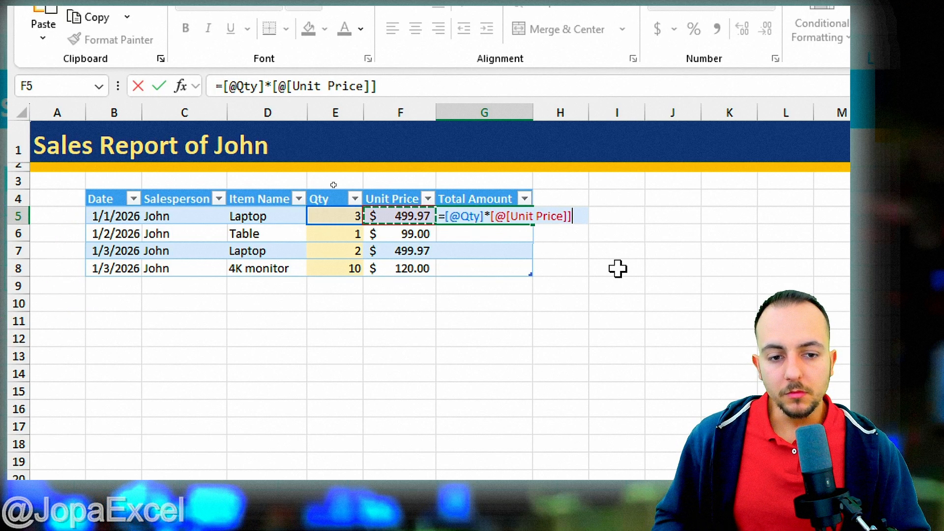
# Step: Commit the G5 formula so it fills the Total Amount column, and select the calculated amounts
pyautogui.press('Return')
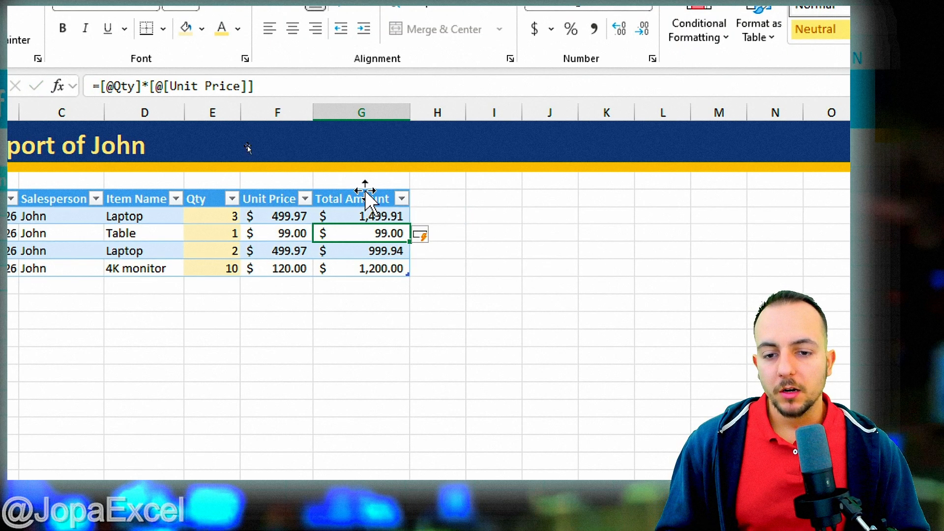
pyautogui.click(353, 197)
pyautogui.moveTo(340, 219); pyautogui.dragTo(342, 279)
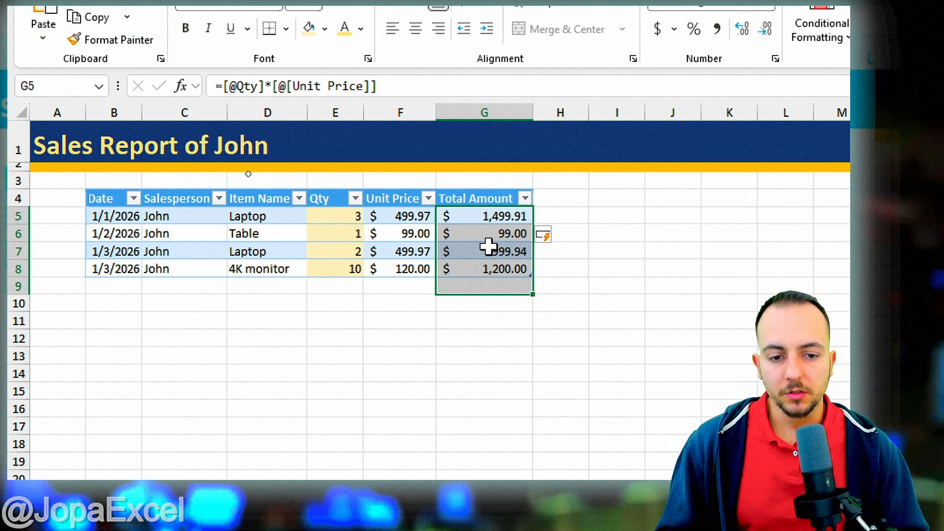
# Step: Inspect the Total Amount formulas in G5 and G7 to see which cells of their own row they reference
pyautogui.click(488, 214)
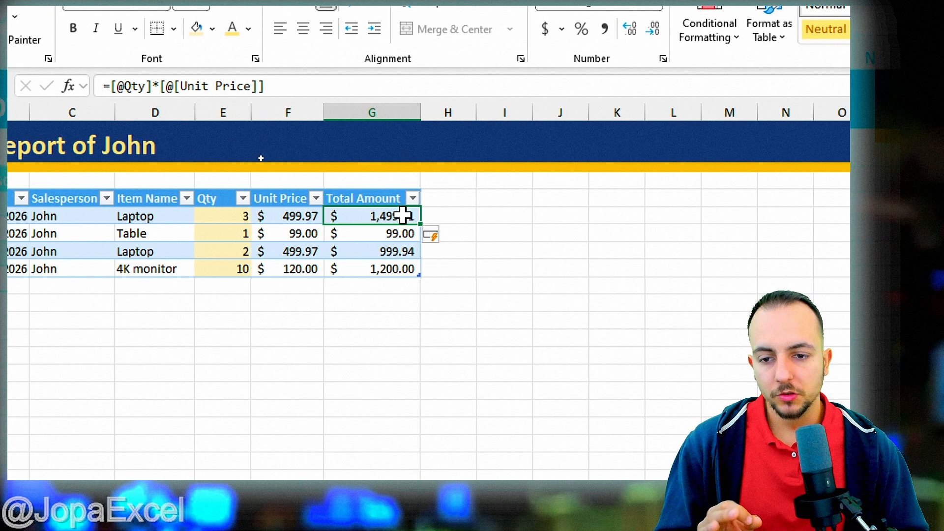
pyautogui.doubleClick(403, 215)
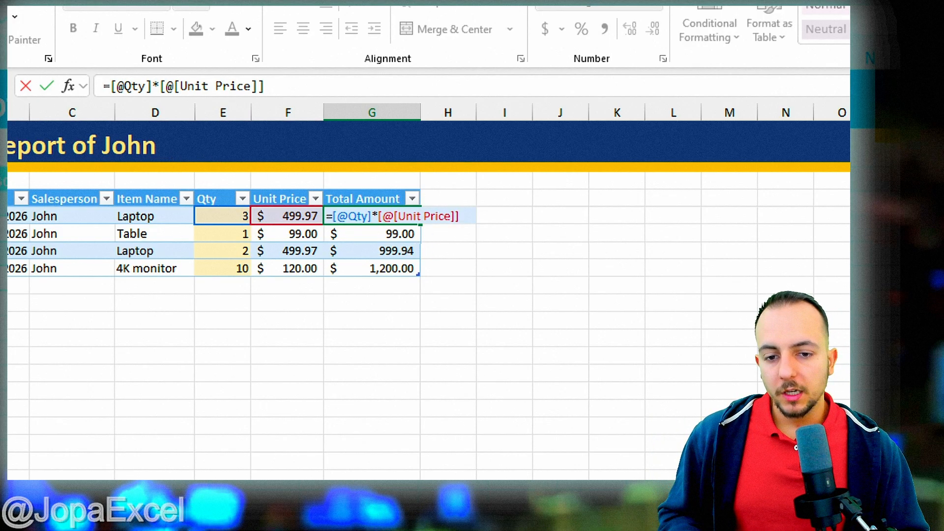
pyautogui.moveTo(295, 296); pyautogui.dragTo(259, 347)
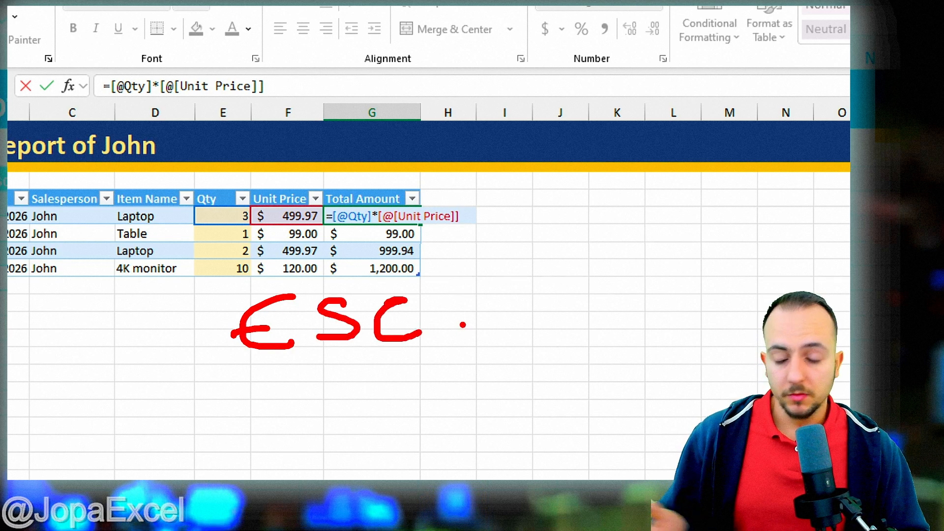
pyautogui.press('Escape')
pyautogui.press('Escape')
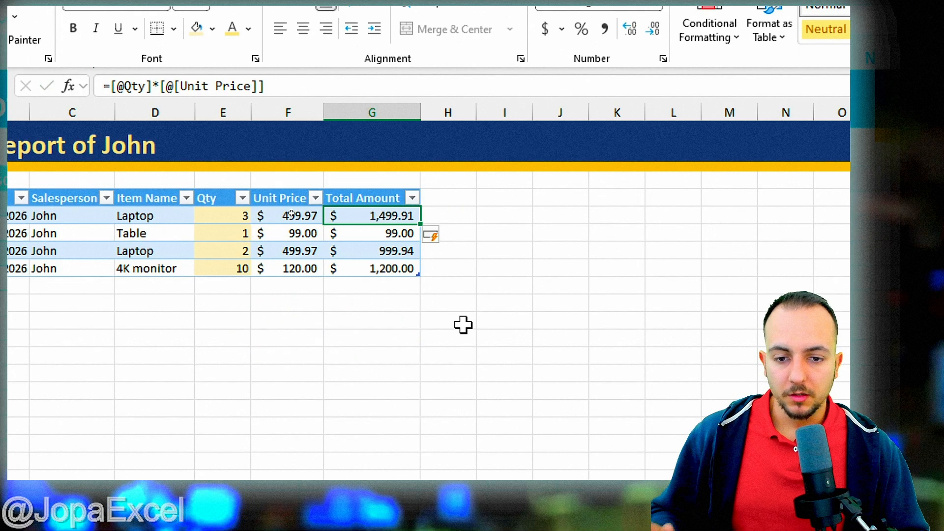
pyautogui.click(383, 251)
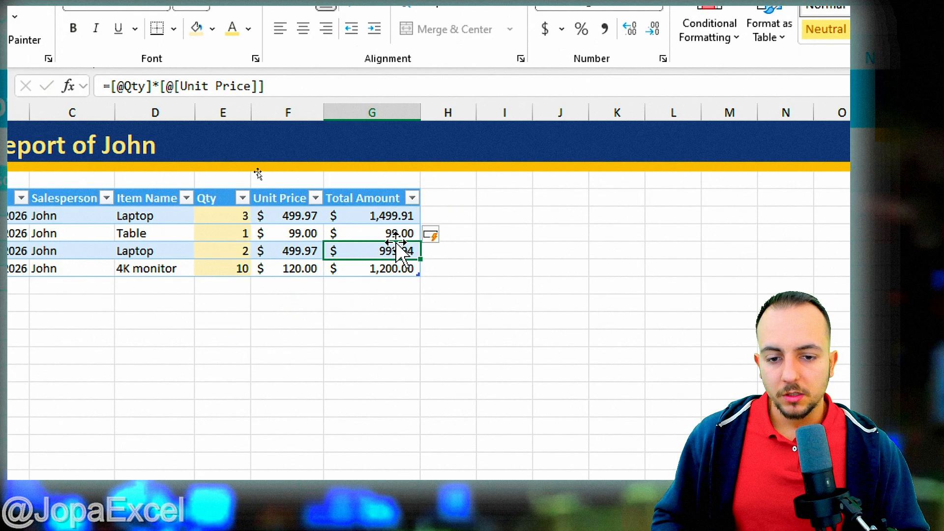
pyautogui.doubleClick(364, 251)
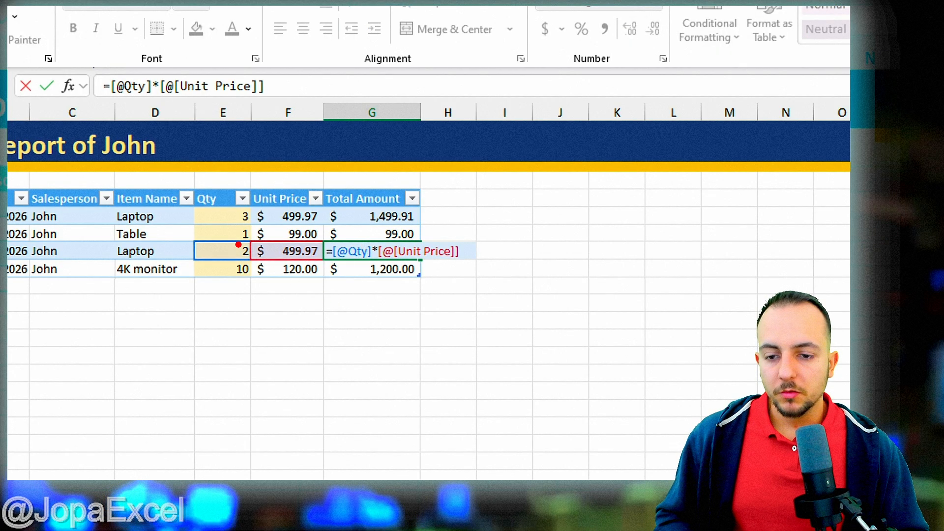
pyautogui.moveTo(192, 203); pyautogui.dragTo(253, 229)
pyautogui.moveTo(253, 229); pyautogui.dragTo(323, 202)
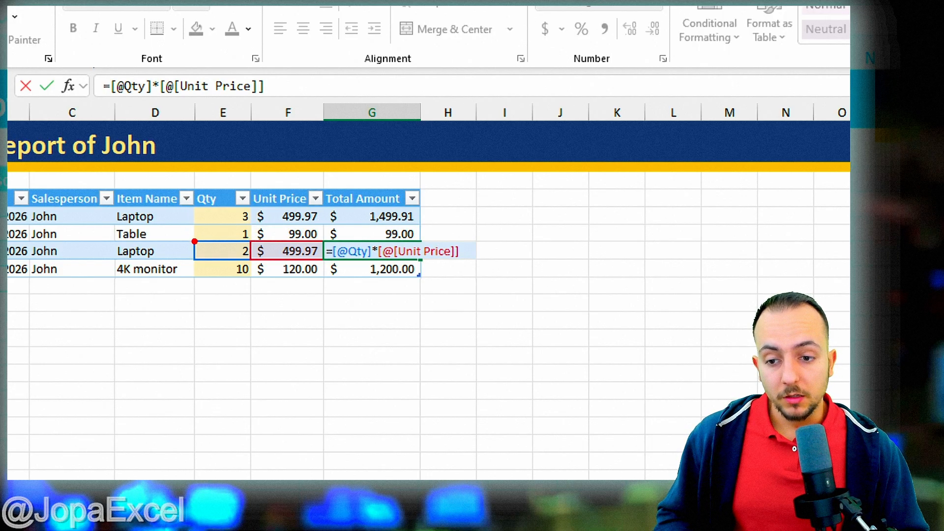
pyautogui.moveTo(192, 240); pyautogui.dragTo(327, 262)
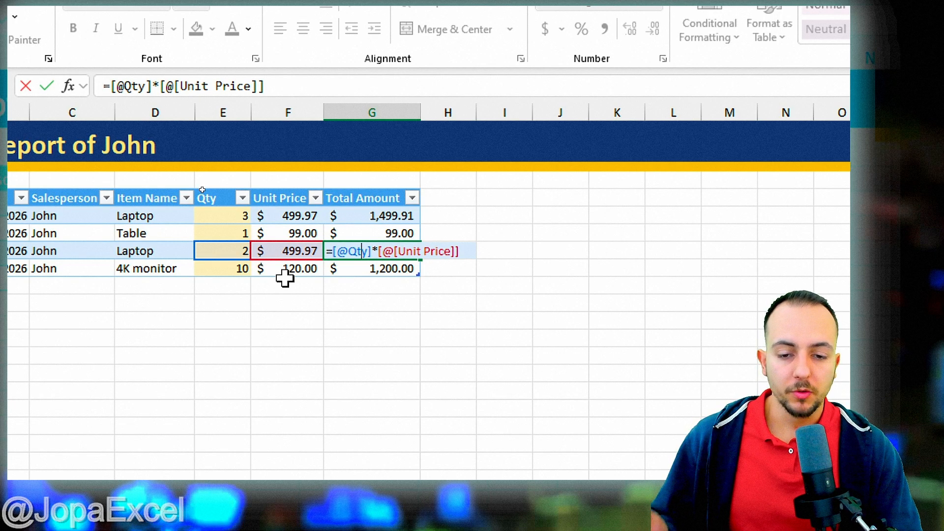
pyautogui.press('Return')
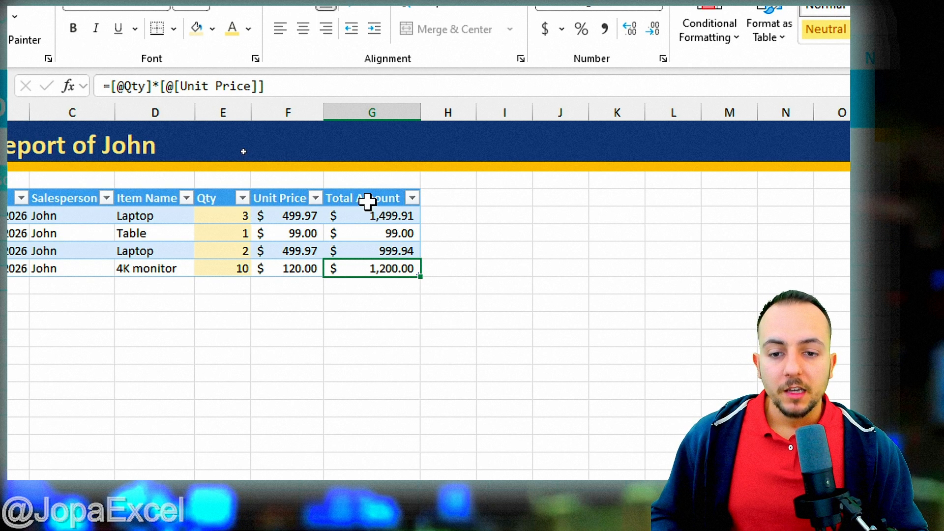
# Step: Shade the calculated Total Amount cells G5:G8 with a light grey fill
pyautogui.moveTo(351, 217); pyautogui.dragTo(367, 267)
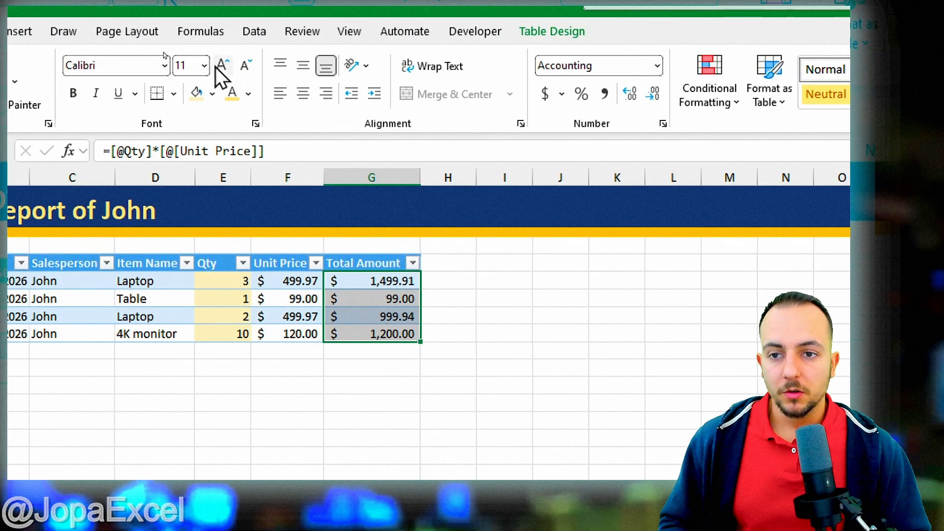
pyautogui.click(212, 31)
pyautogui.click(248, 228)
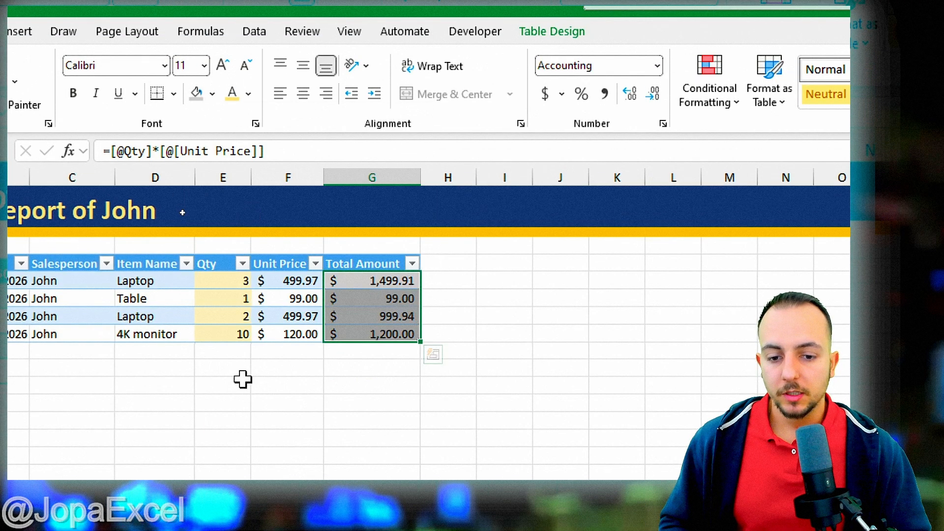
pyautogui.click(248, 387)
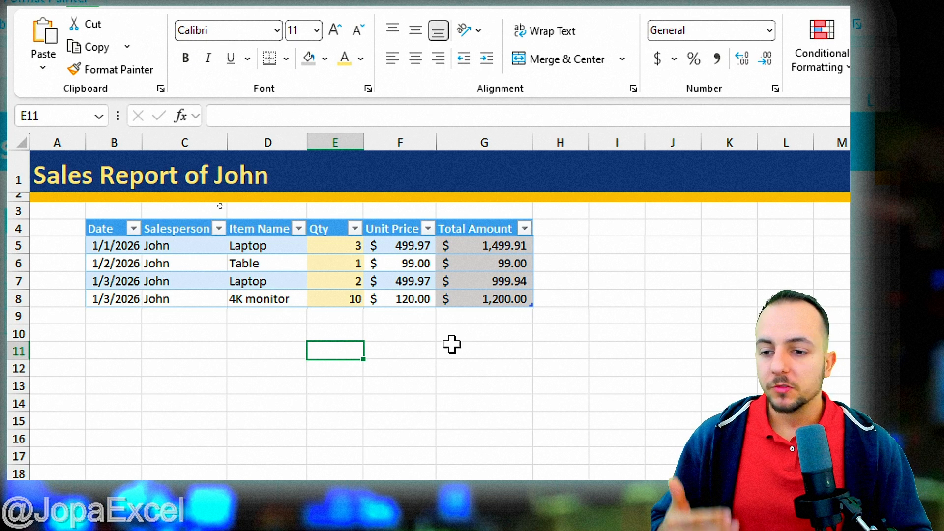
pyautogui.moveTo(131, 318); pyautogui.dragTo(499, 435)
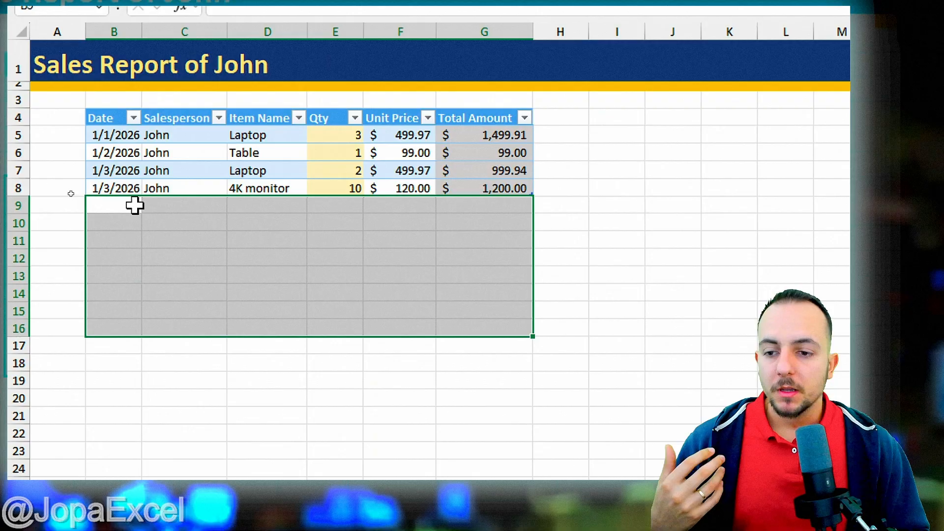
pyautogui.moveTo(134, 206); pyautogui.dragTo(487, 346)
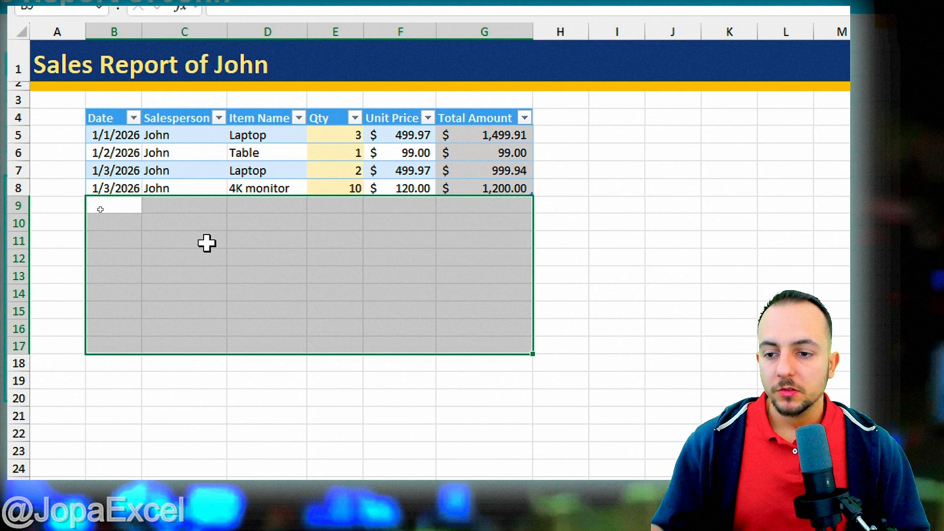
pyautogui.click(130, 207)
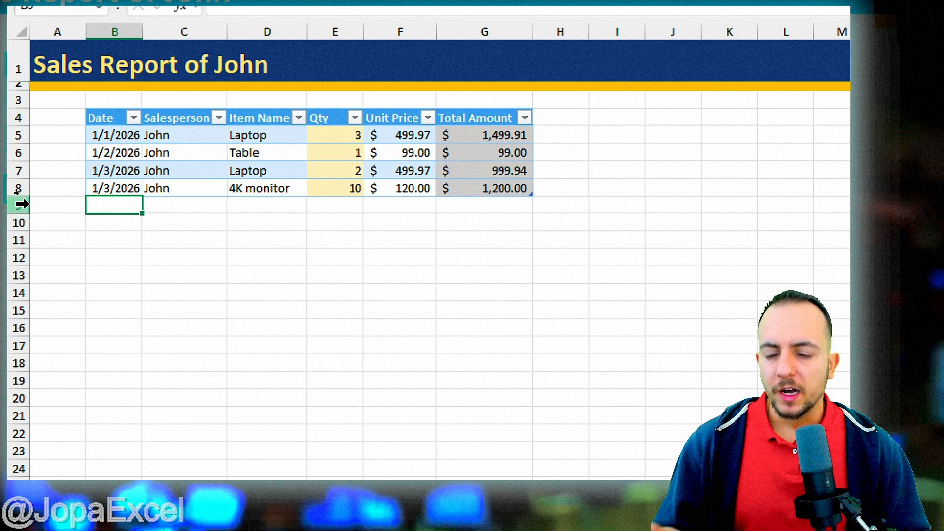
pyautogui.moveTo(22, 203); pyautogui.dragTo(22, 347)
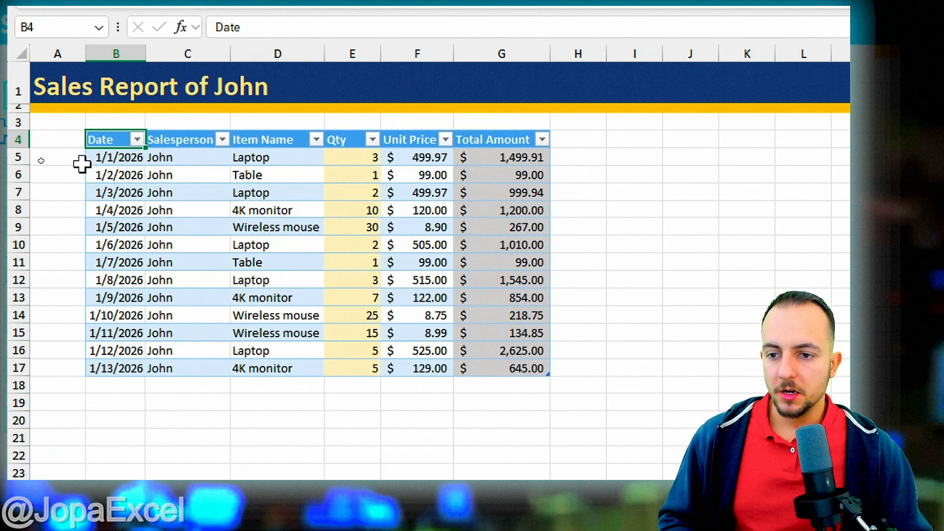
# Step: Review the sales rows 5 to 17 of the extended table and the different products in the Item Name column
pyautogui.moveTo(17, 158); pyautogui.dragTo(73, 378)
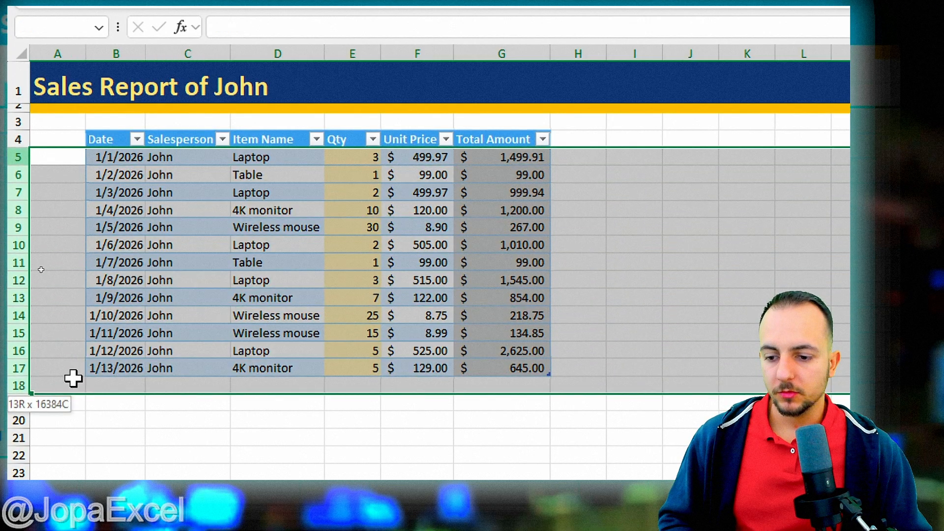
pyautogui.moveTo(119, 163); pyautogui.dragTo(131, 368)
pyautogui.click(105, 139)
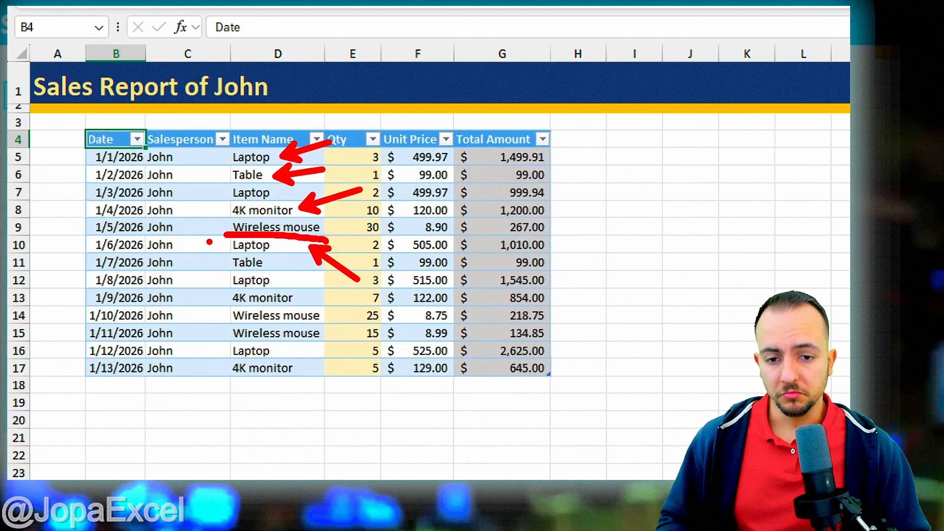
pyautogui.press('Escape')
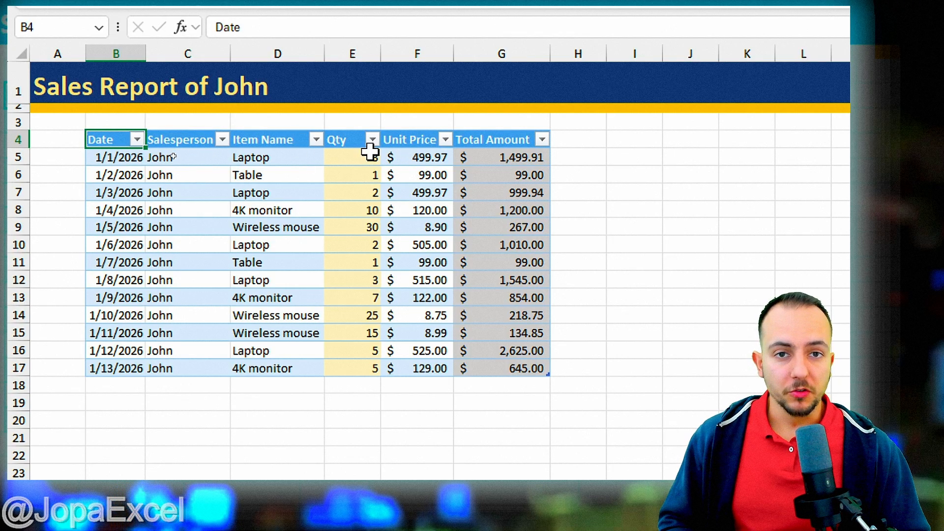
pyautogui.click(290, 161)
pyautogui.click(291, 174)
pyautogui.click(305, 211)
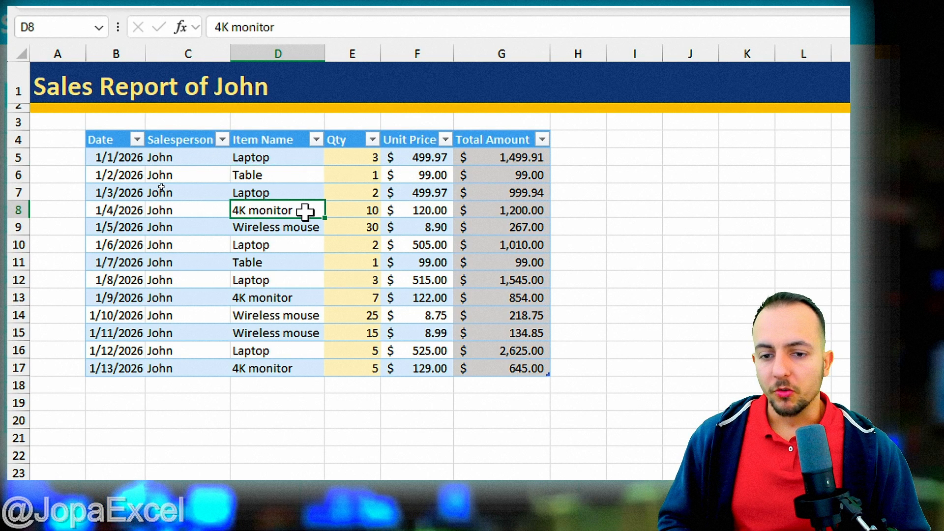
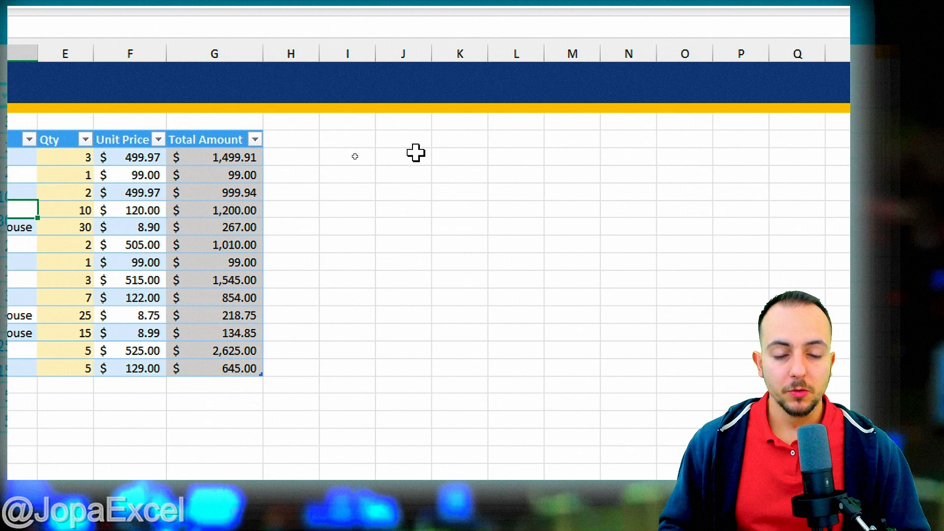
# Step: Enter the label Sum in J4, outside the table on its header row
pyautogui.click(415, 153)
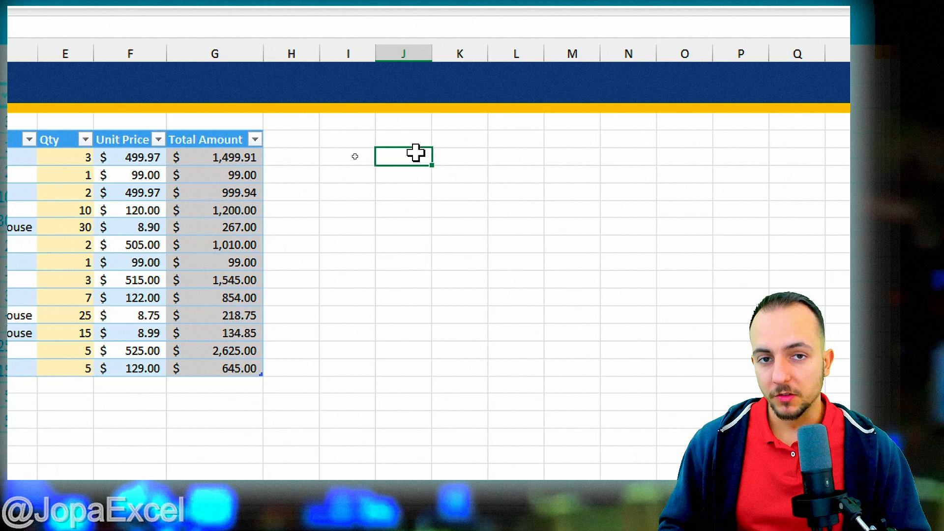
pyautogui.click(411, 143)
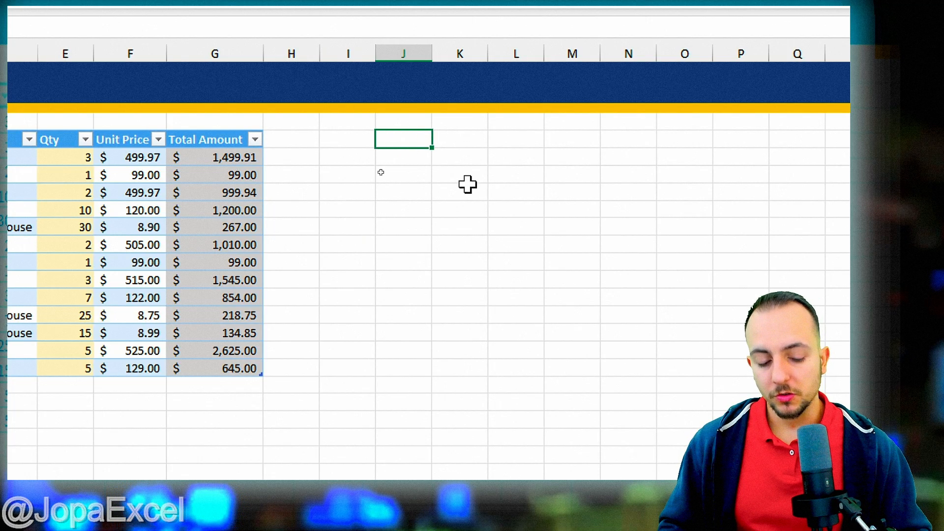
pyautogui.write('Sum')
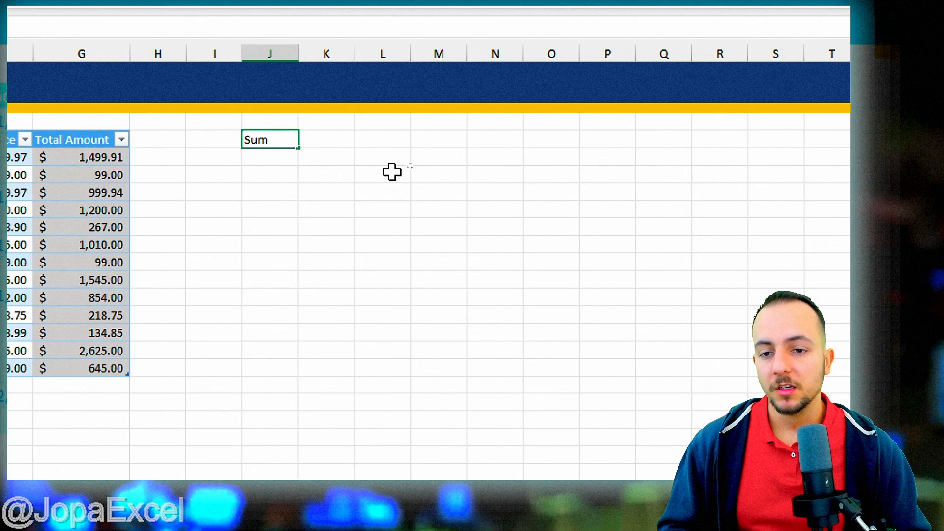
# Step: Enter the label Grand Total in J5, directly below the Sum label
pyautogui.press('Return')
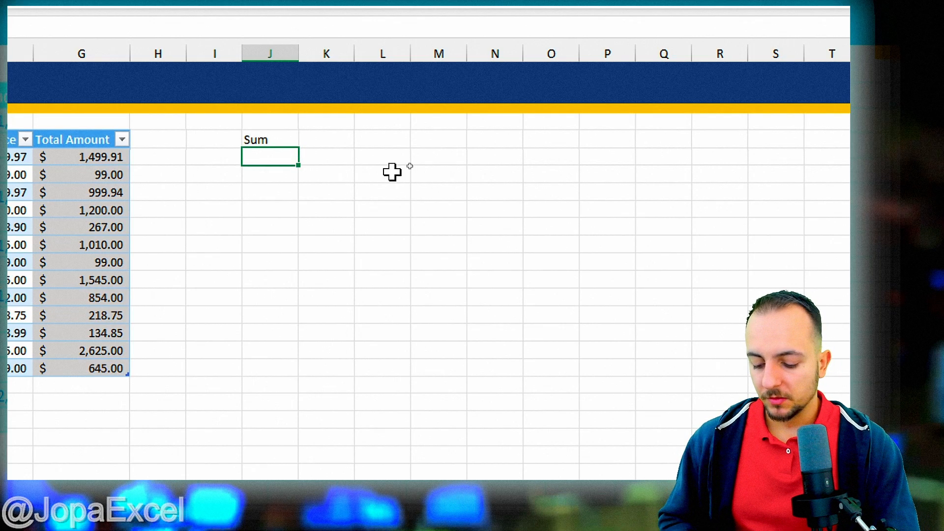
pyautogui.write('Grand Total')
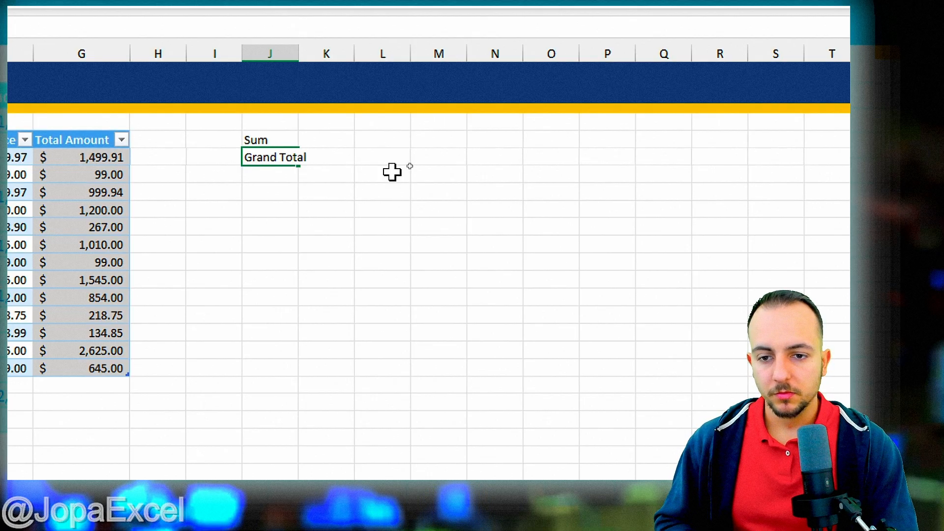
pyautogui.press('Return')
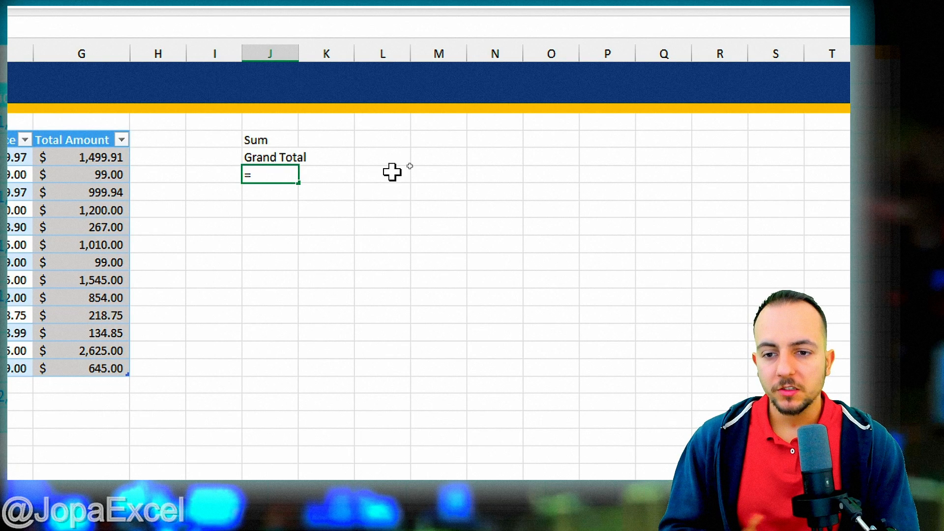
pyautogui.hscroll(-2, 112, 175)
pyautogui.click(159, 157)
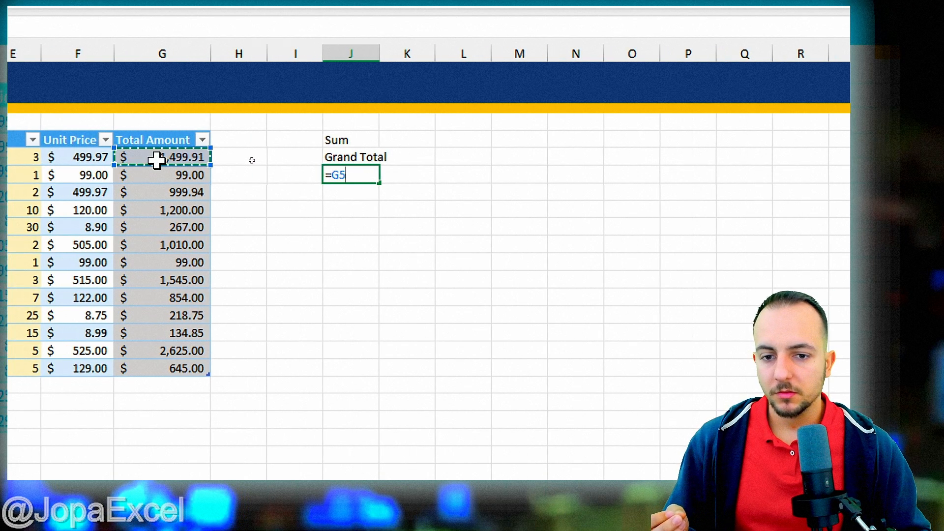
pyautogui.write('+')
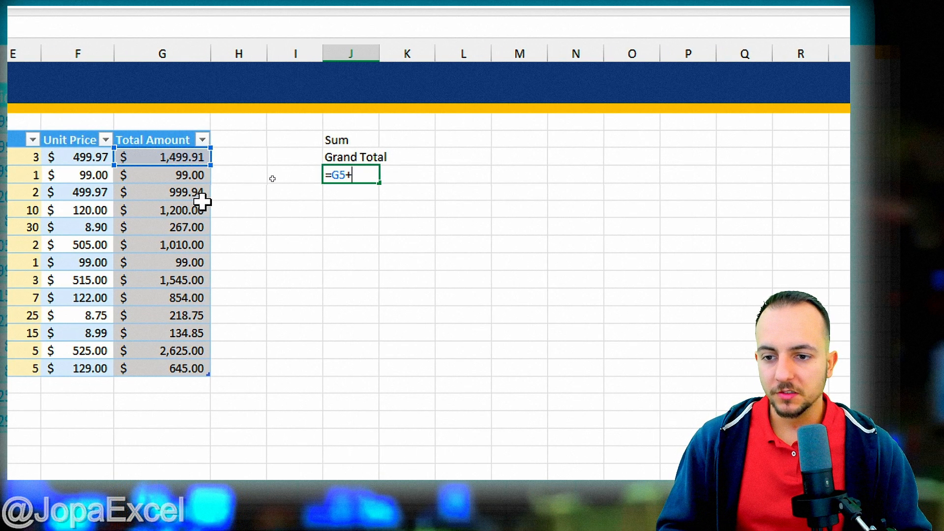
pyautogui.click(169, 177)
pyautogui.write('+')
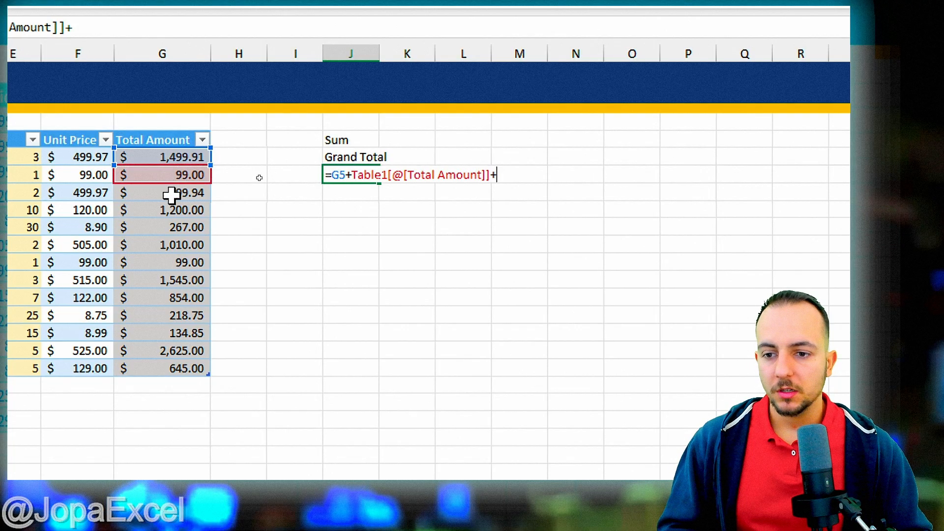
pyautogui.click(169, 192)
pyautogui.write('+')
pyautogui.click(170, 210)
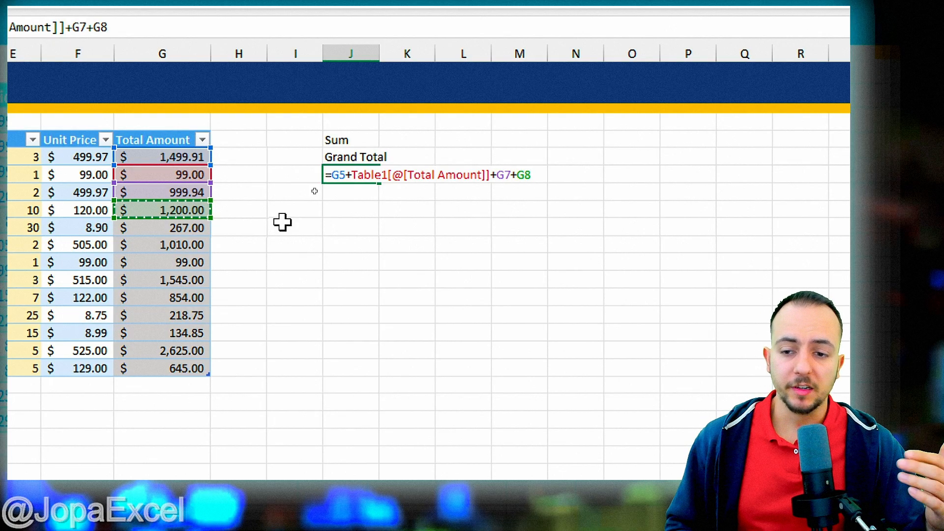
pyautogui.press('Escape')
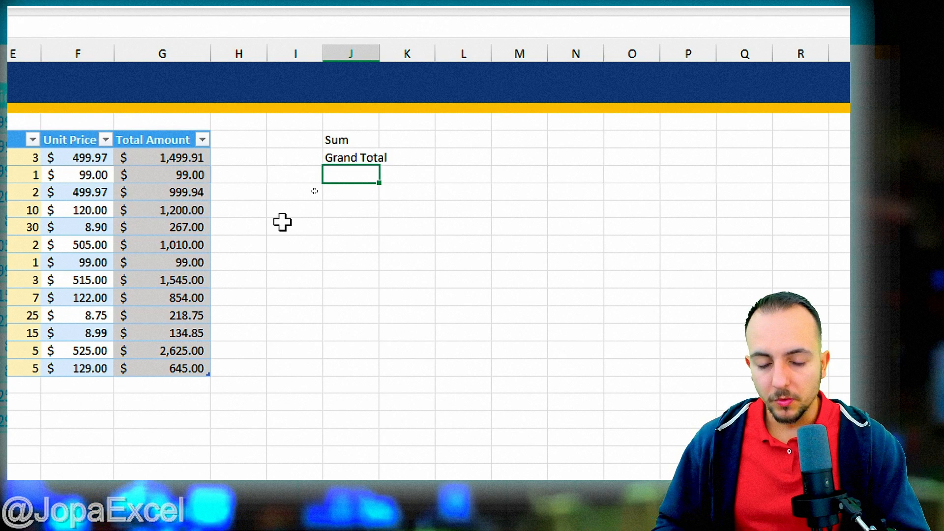
pyautogui.write('=')
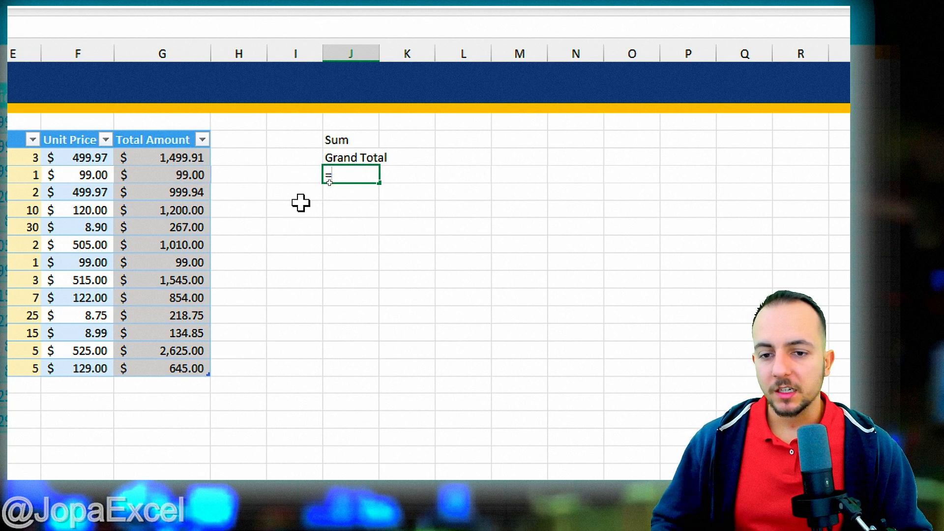
pyautogui.click(300, 207)
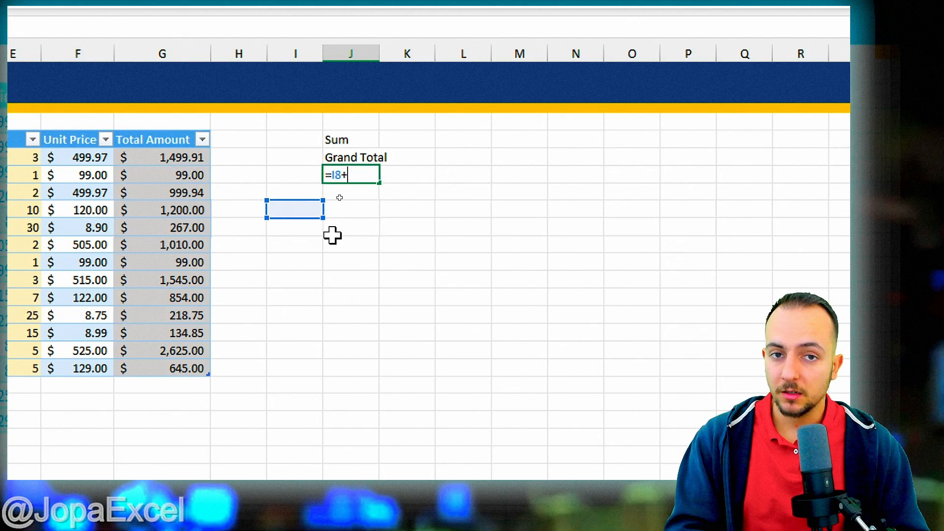
pyautogui.write('-*/*-')
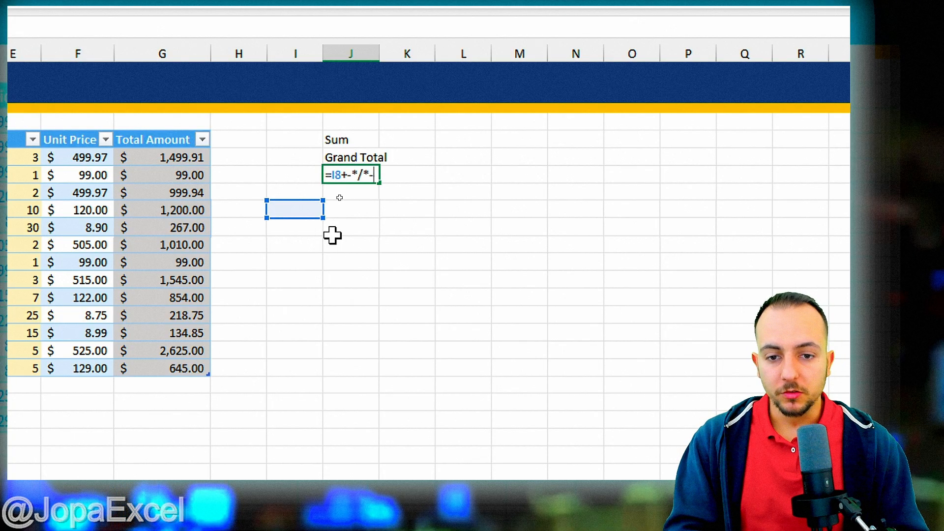
pyautogui.write('++-*/')
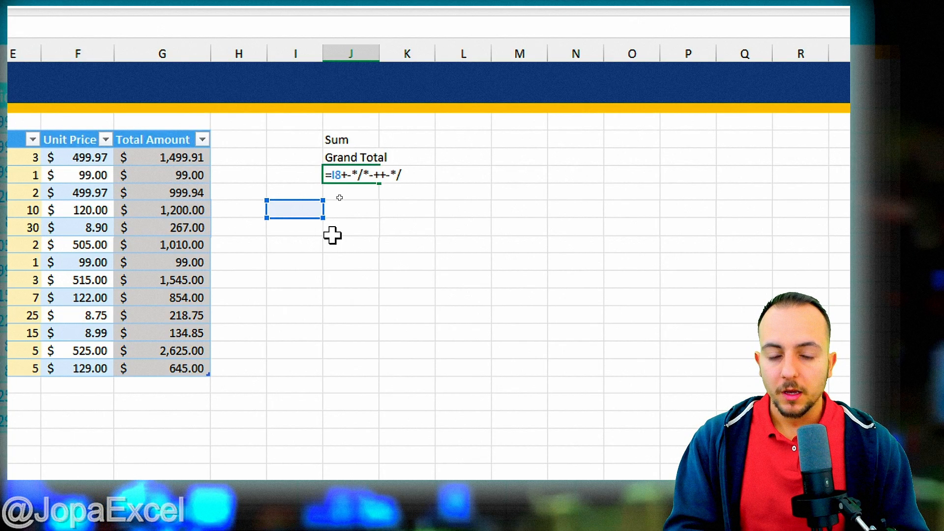
pyautogui.press('Escape')
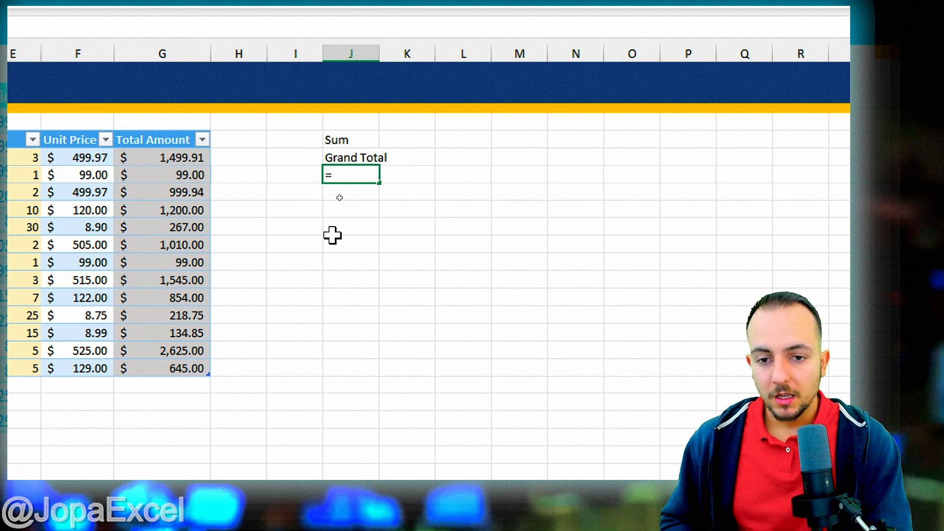
pyautogui.write('sum')
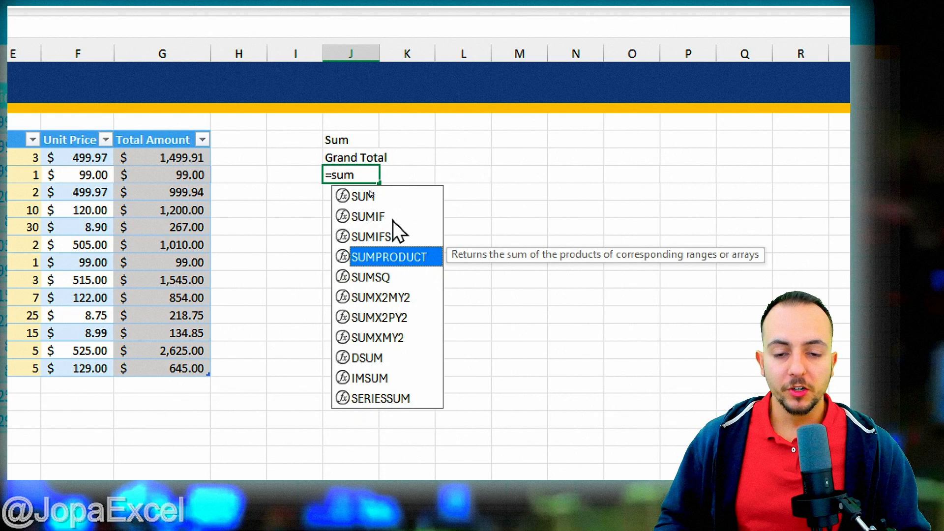
pyautogui.click(376, 203)
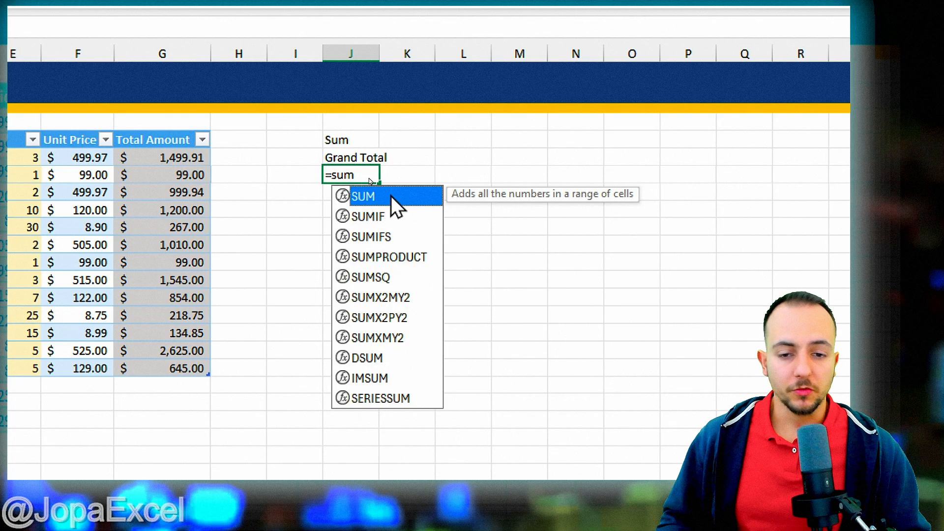
pyautogui.doubleClick(392, 197)
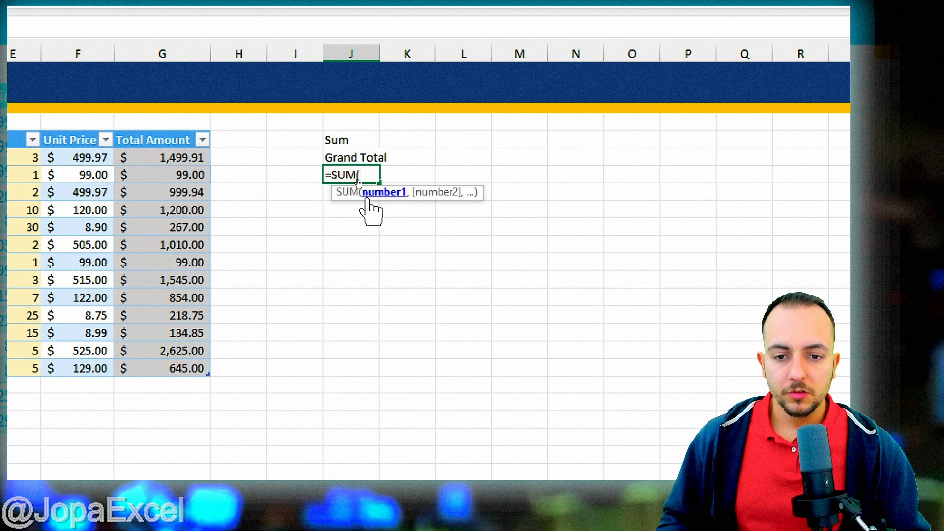
pyautogui.hscroll(-2, 120, 205)
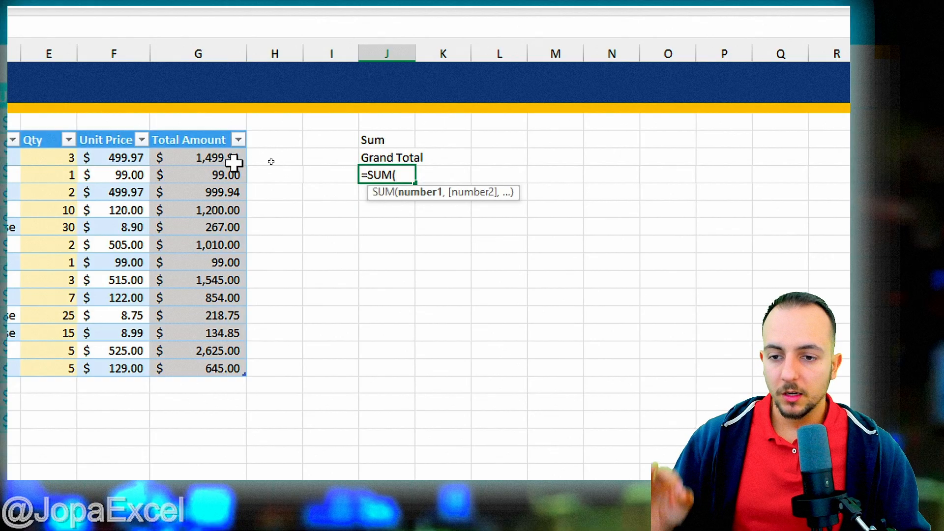
pyautogui.moveTo(219, 157); pyautogui.dragTo(211, 362)
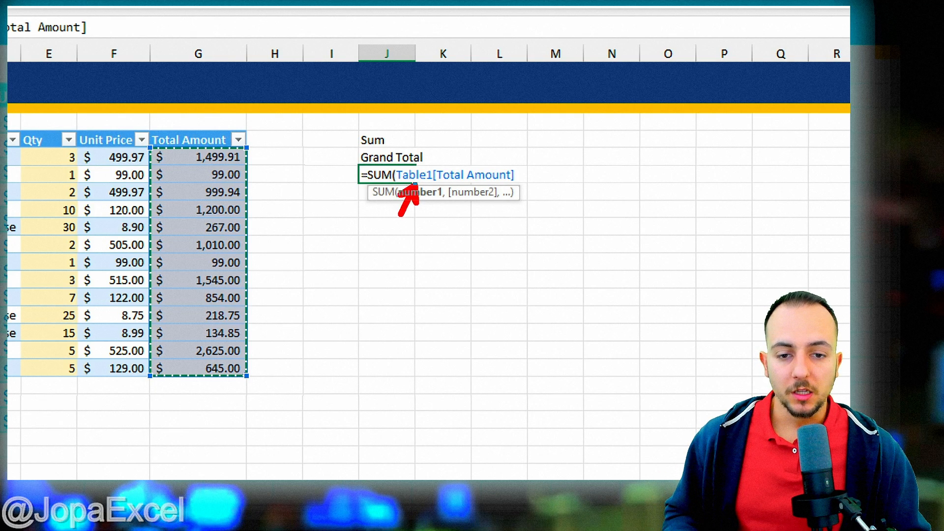
pyautogui.moveTo(481, 201); pyautogui.dragTo(500, 241)
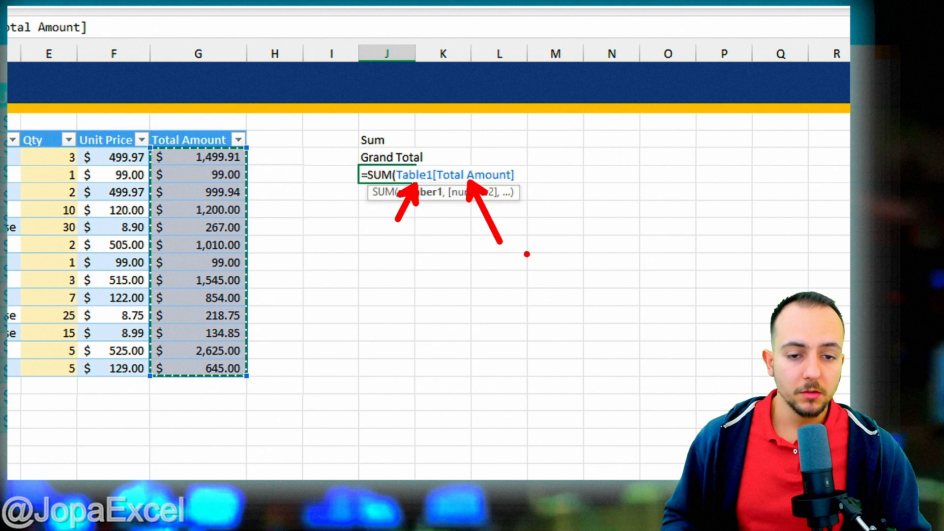
pyautogui.press('Escape')
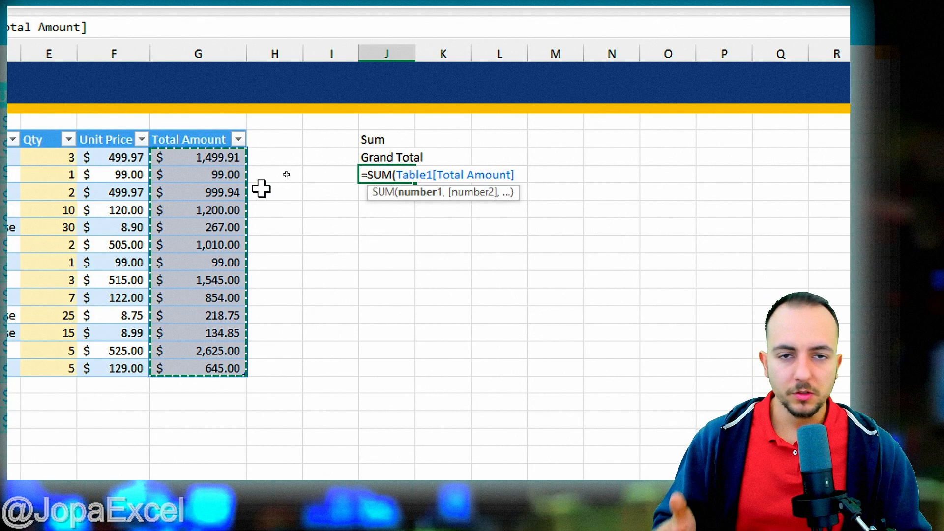
pyautogui.press('Escape')
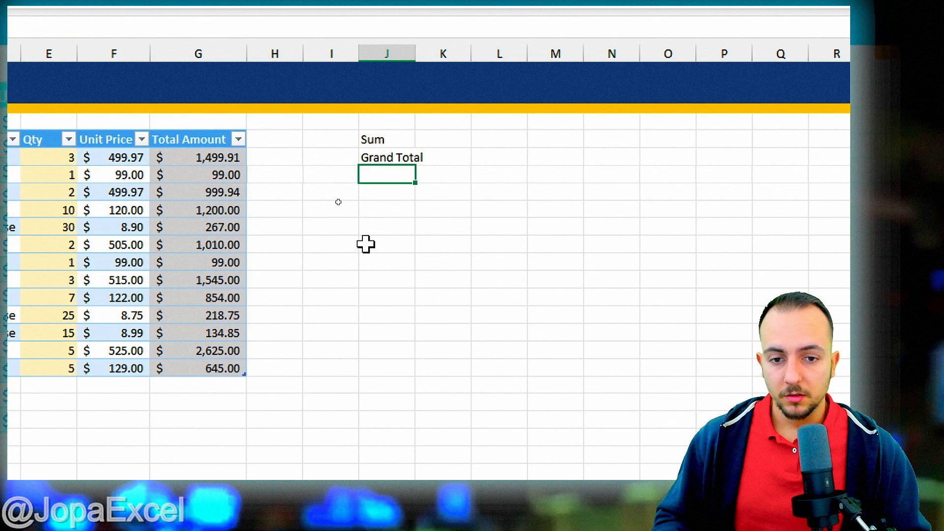
# Step: Enter a SUM formula in J6 that adds up the whole Total Amount column, Table1[Total Amount]
pyautogui.write('=sum')
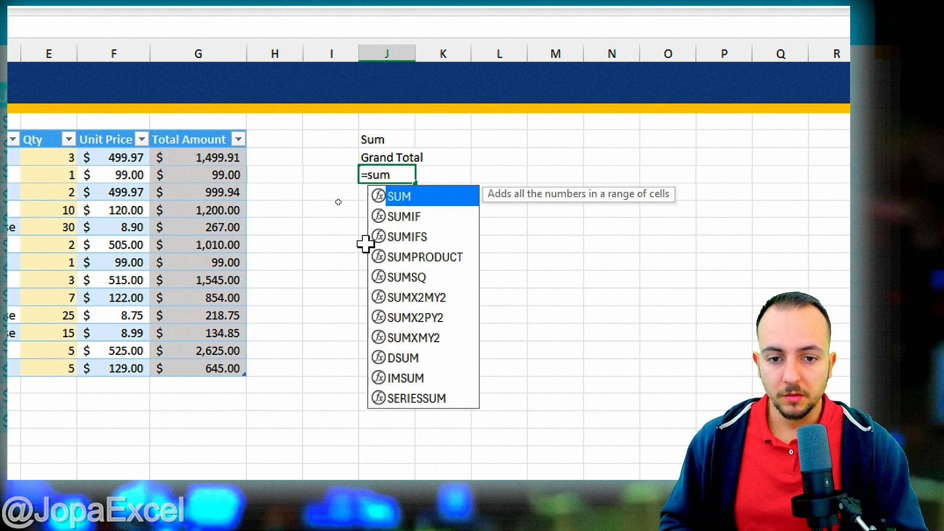
pyautogui.press('Tab')
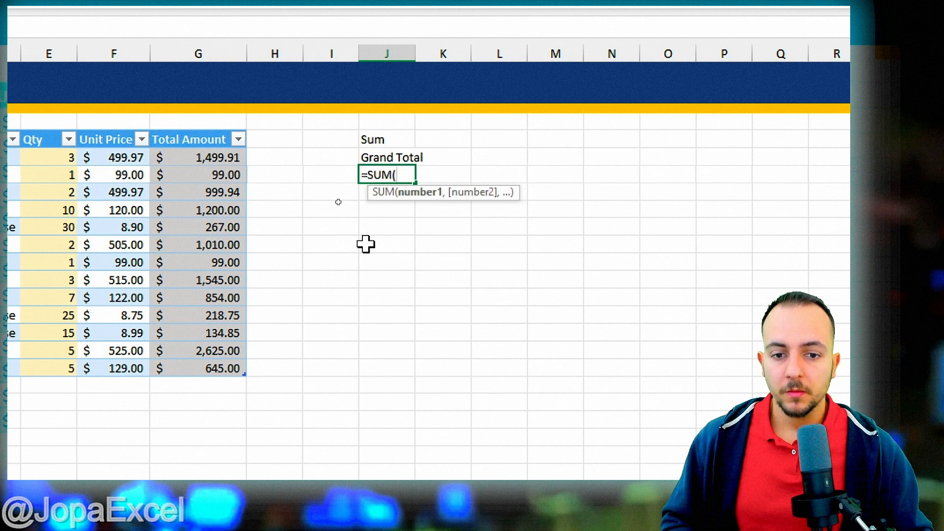
pyautogui.click(190, 129)
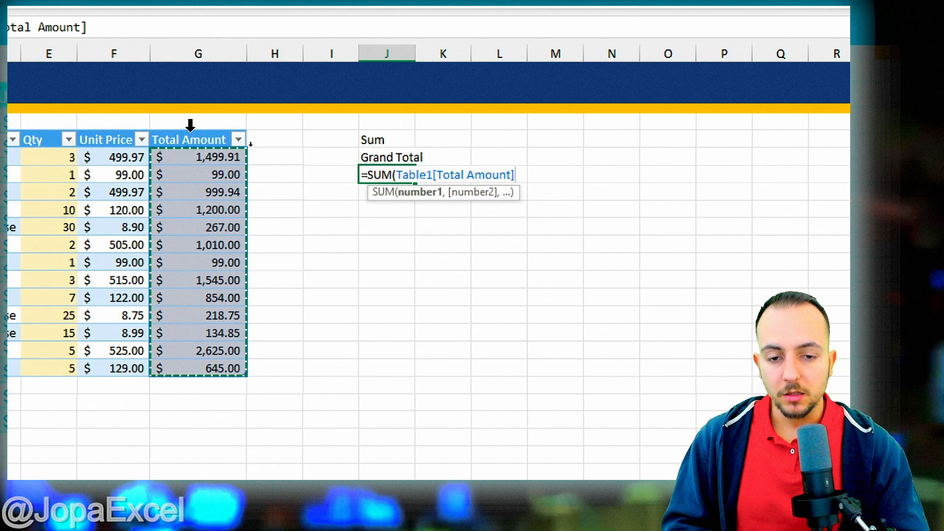
pyautogui.press('Return')
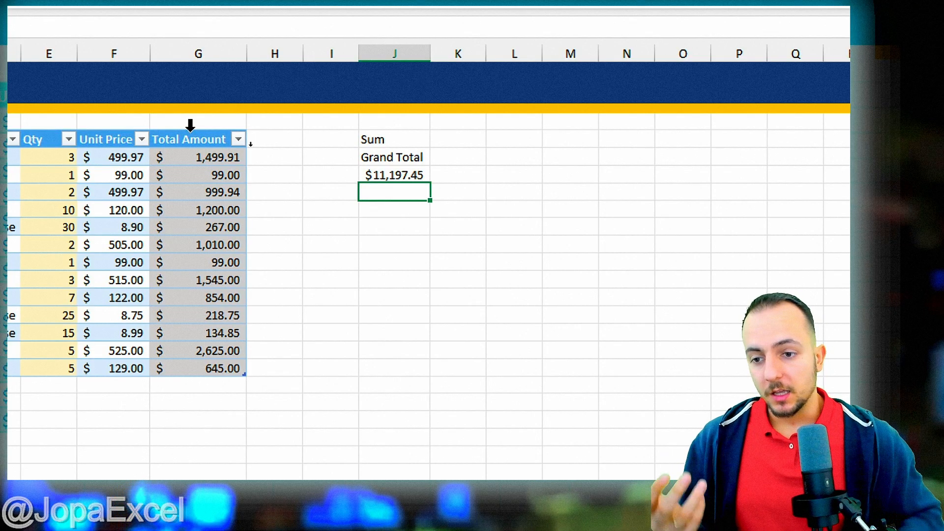
# Step: Set the Qty of the 1/3/2026 Laptop sale in E7 to 3
pyautogui.hscroll(-5, 112, 189)
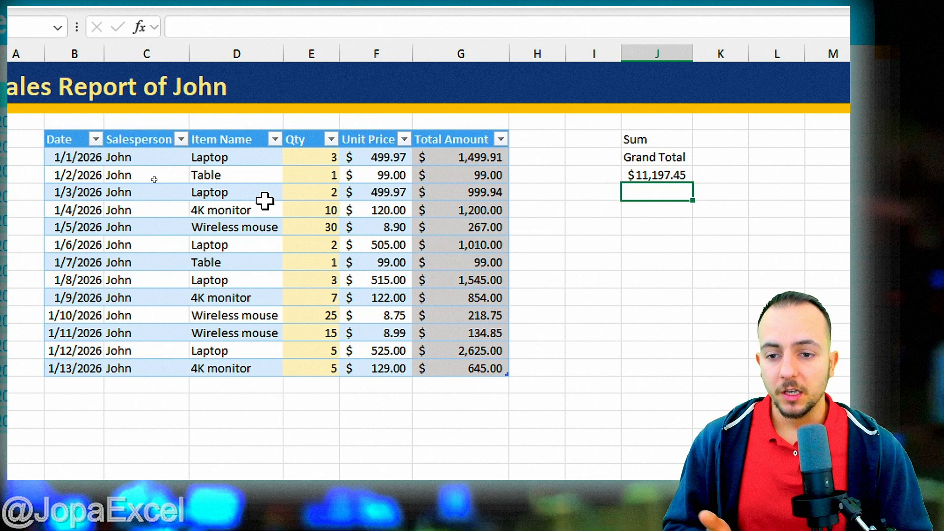
pyautogui.click(265, 196)
pyautogui.click(325, 192)
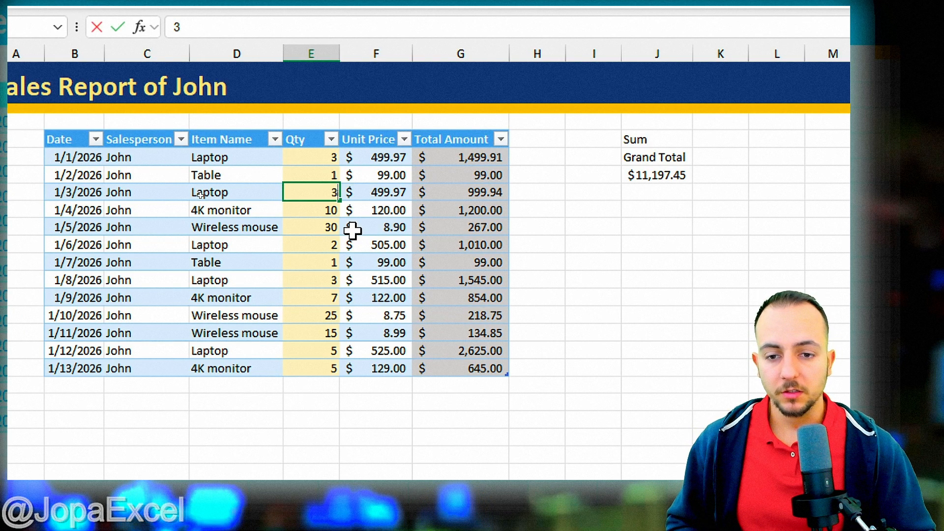
pyautogui.moveTo(342, 175); pyautogui.dragTo(344, 178)
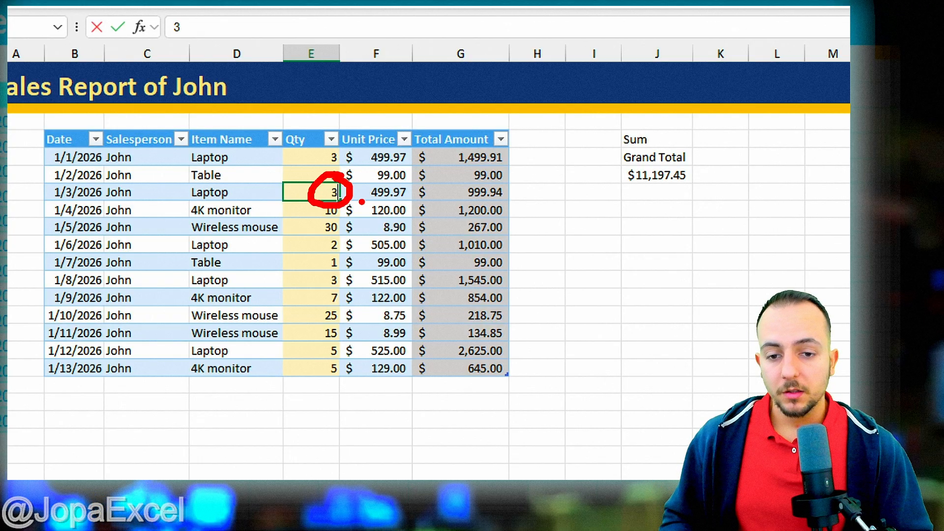
pyautogui.moveTo(662, 160)
pyautogui.mouseDown()
pyautogui.moveTo(658, 197)
pyautogui.moveTo(625, 166)
pyautogui.mouseUp()
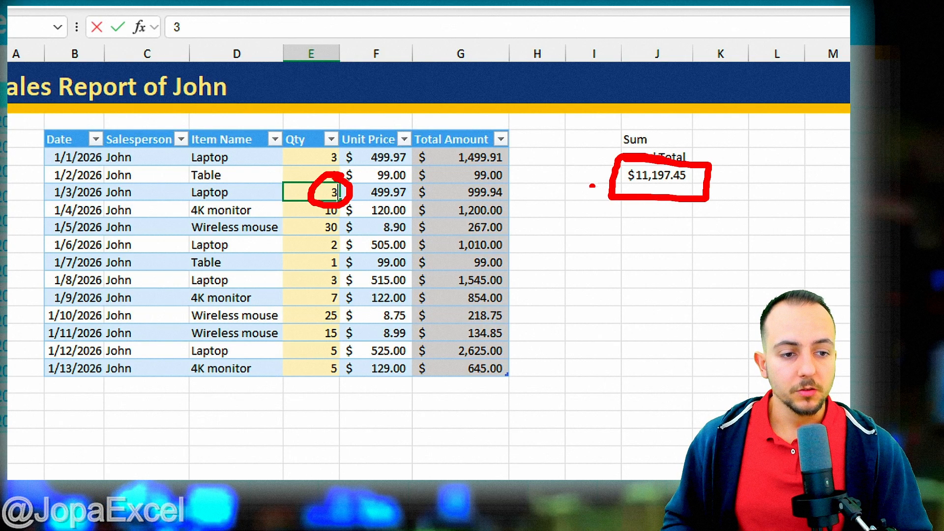
pyautogui.press('Escape')
pyautogui.click(314, 189)
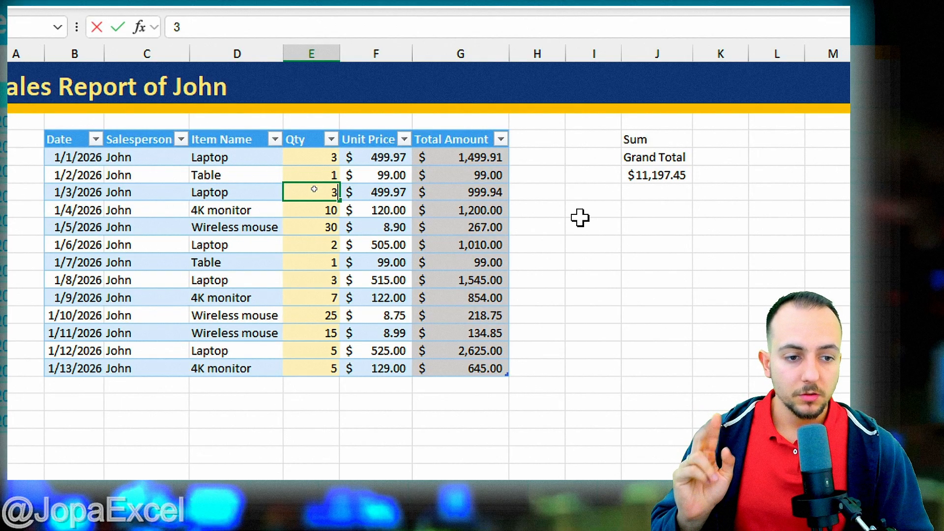
pyautogui.write('3')
pyautogui.press('Return')
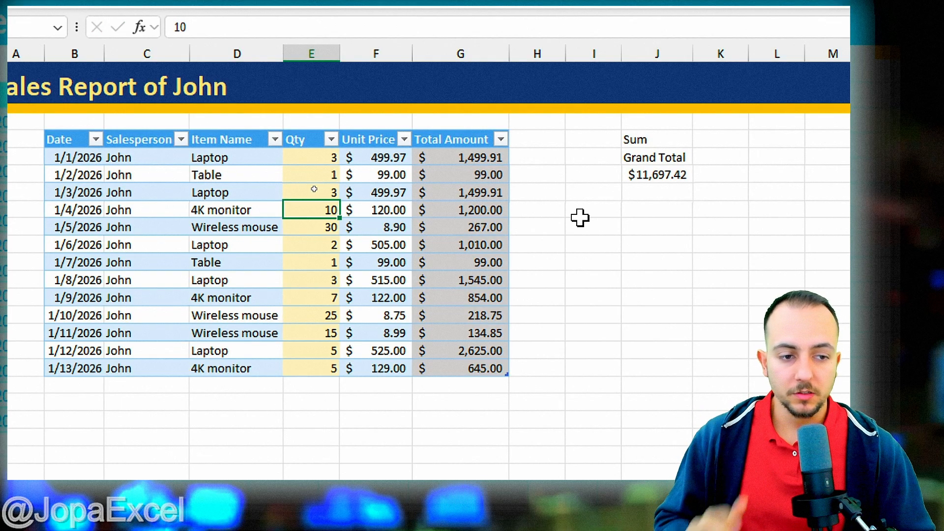
pyautogui.click(654, 171)
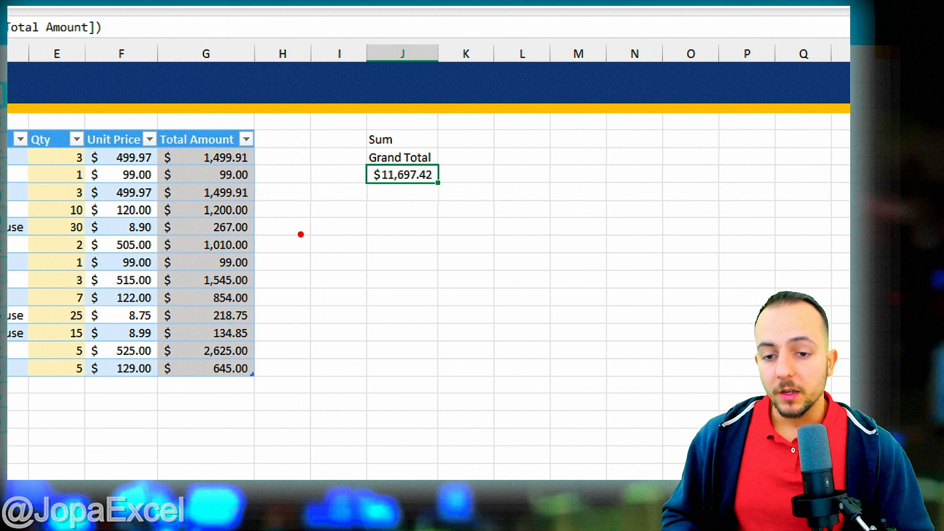
pyautogui.moveTo(273, 240); pyautogui.dragTo(273, 322)
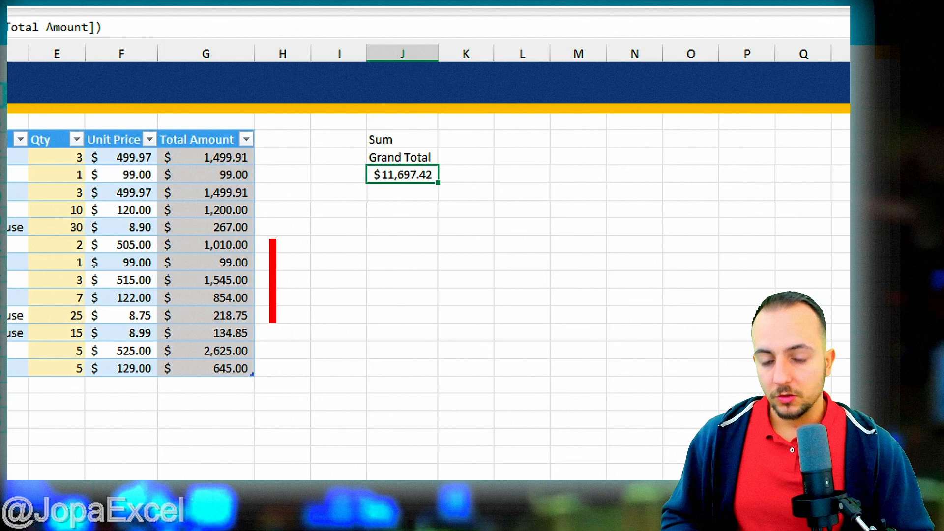
pyautogui.write('PIVOT')
pyautogui.press('Return')
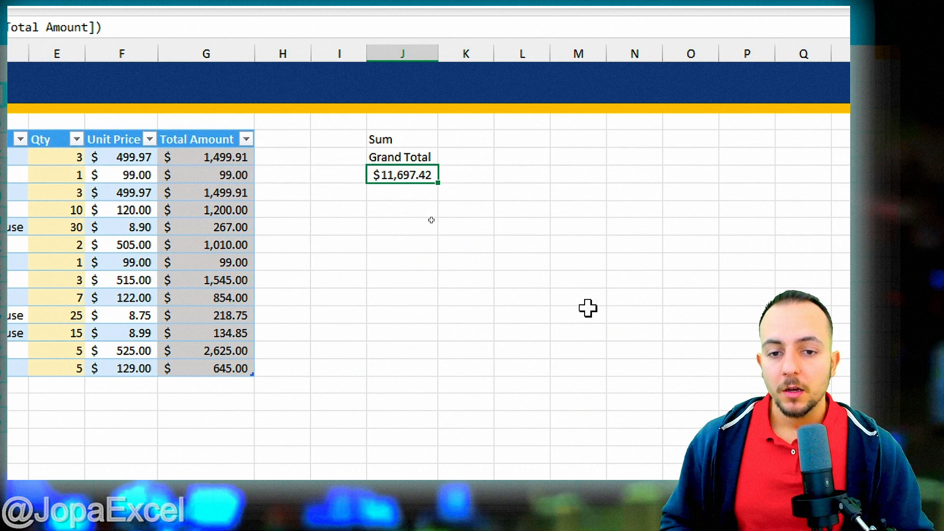
# Step: Examine the Grand Total formula in J6 and the Total Amount column it refers to
pyautogui.moveTo(424, 143); pyautogui.dragTo(421, 177)
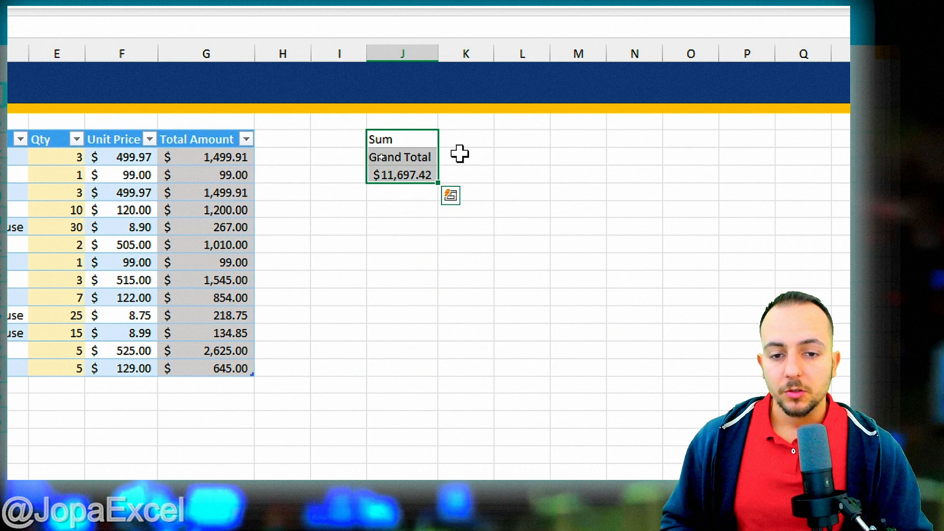
pyautogui.click(213, 132)
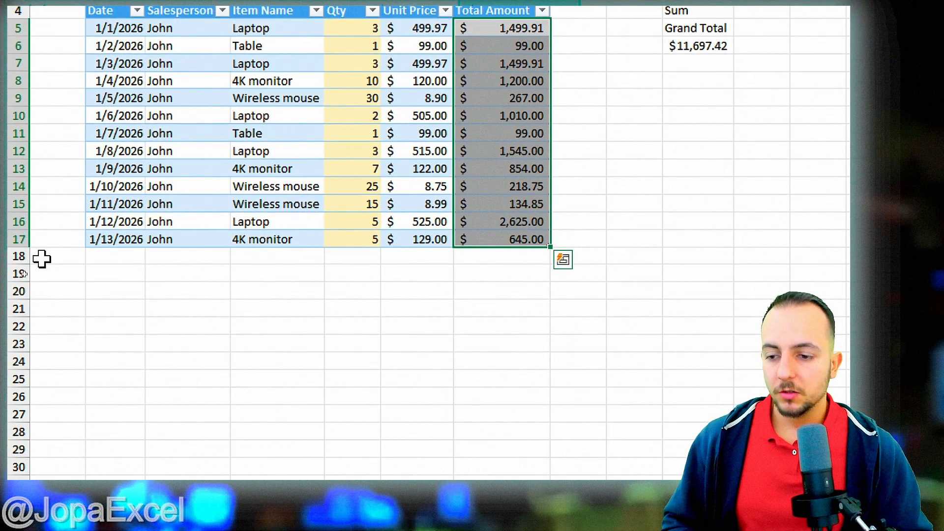
pyautogui.moveTo(15, 254); pyautogui.dragTo(16, 309)
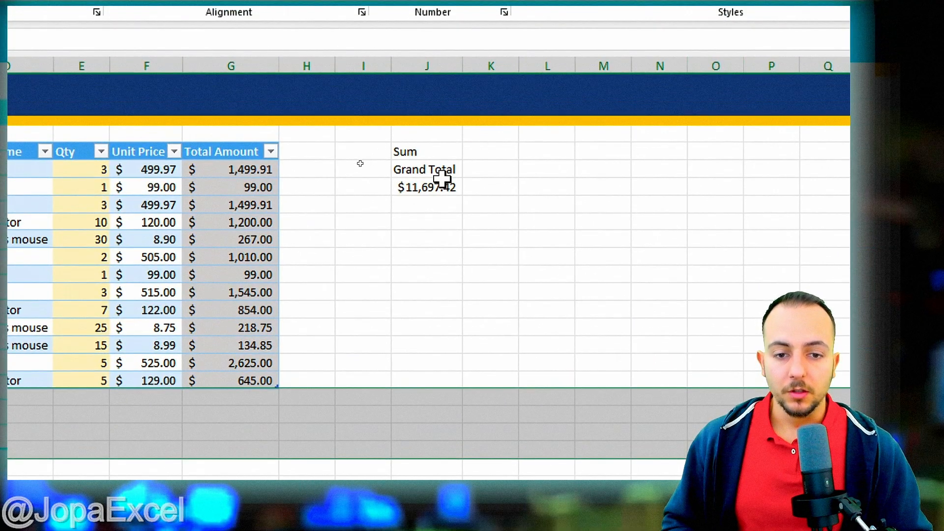
pyautogui.click(443, 169)
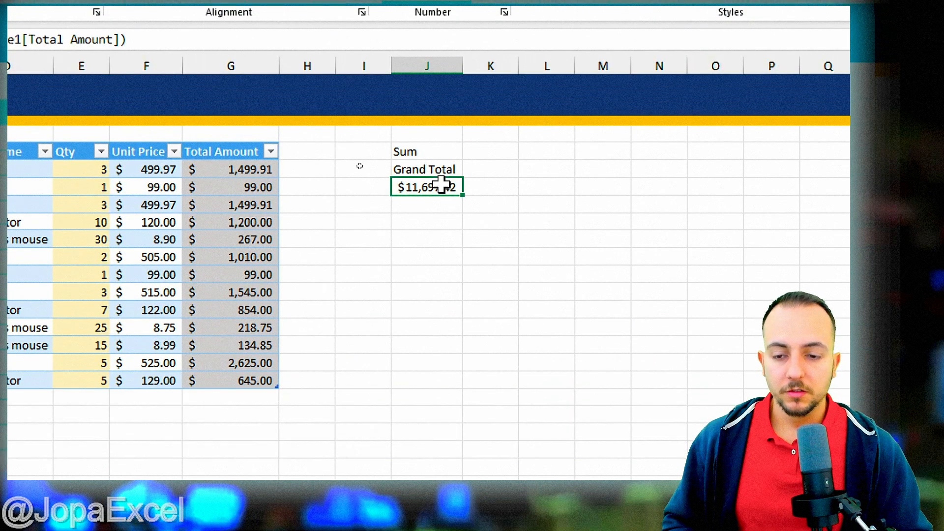
pyautogui.doubleClick(441, 185)
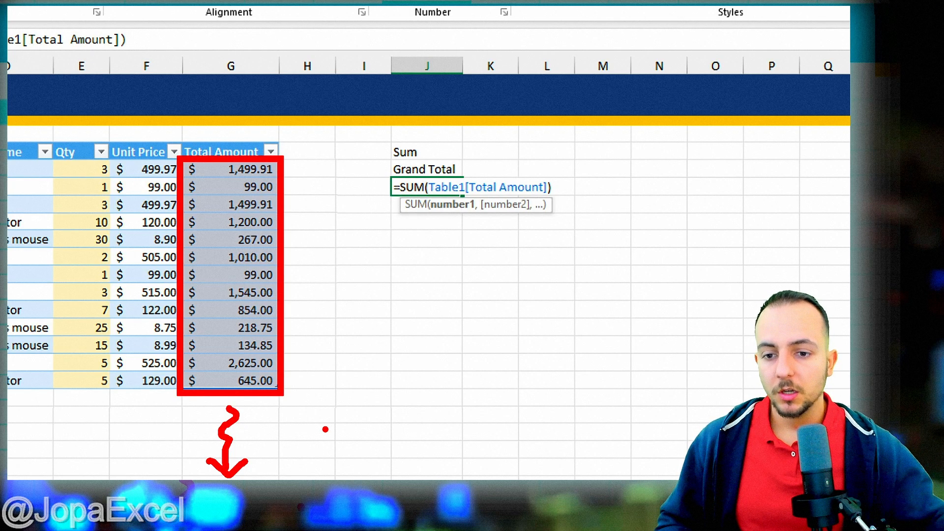
pyautogui.press('Escape')
pyautogui.hotkey('ctrl', 'Return')
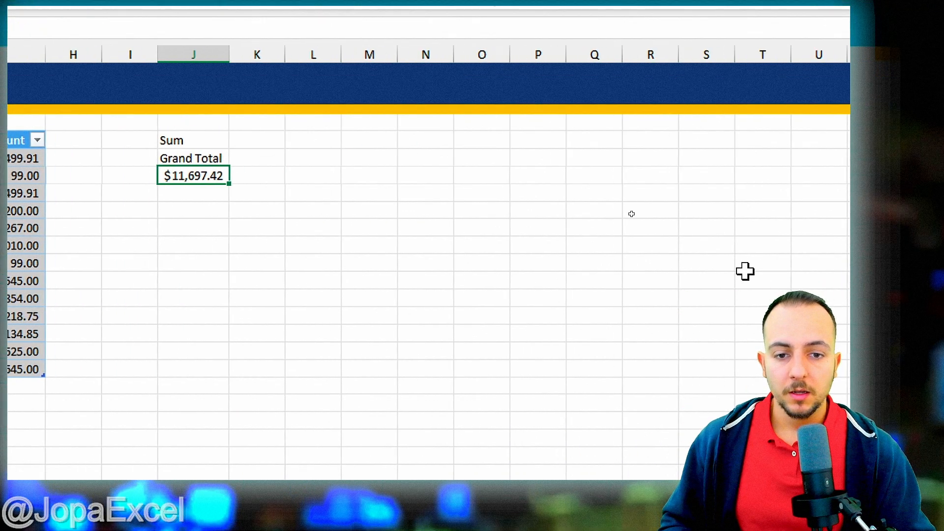
# Step: Enter the label Sumifs in L4, on the same row as the Sum label
pyautogui.moveTo(193, 140); pyautogui.dragTo(198, 157)
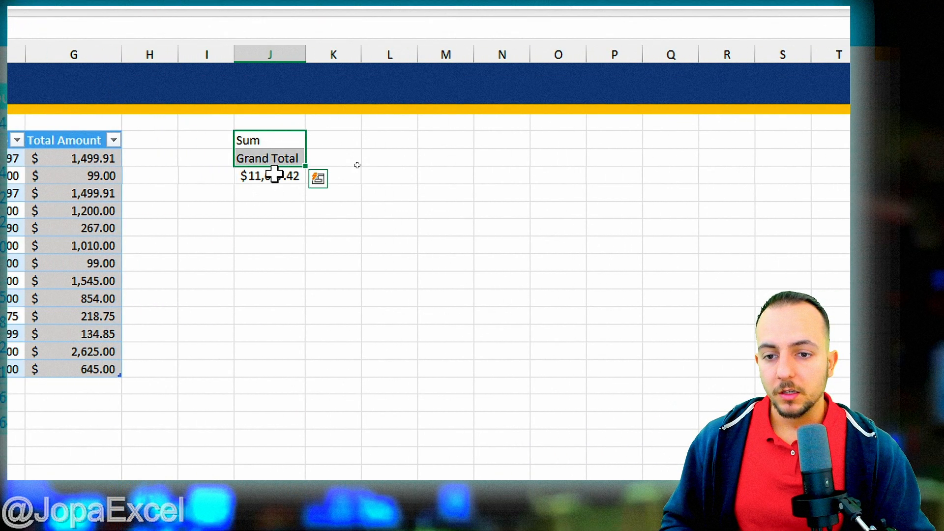
pyautogui.click(376, 144)
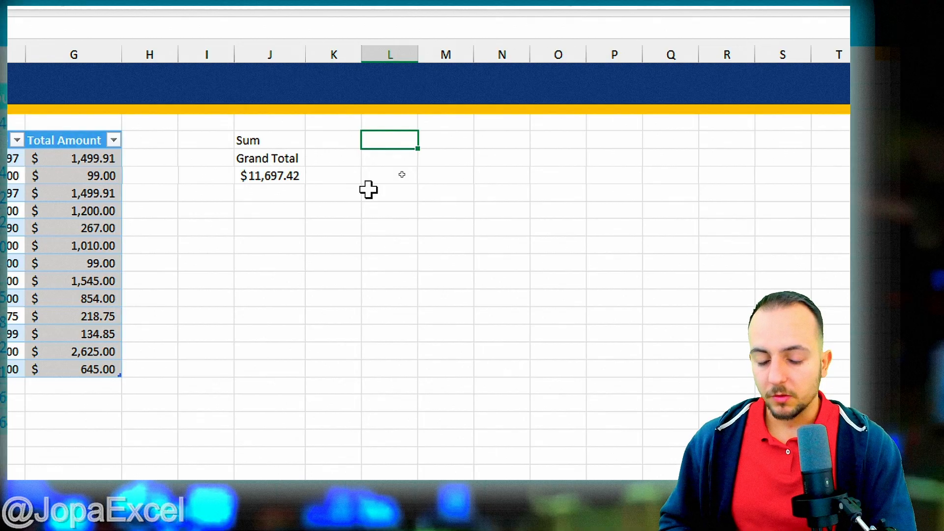
pyautogui.press('Down')
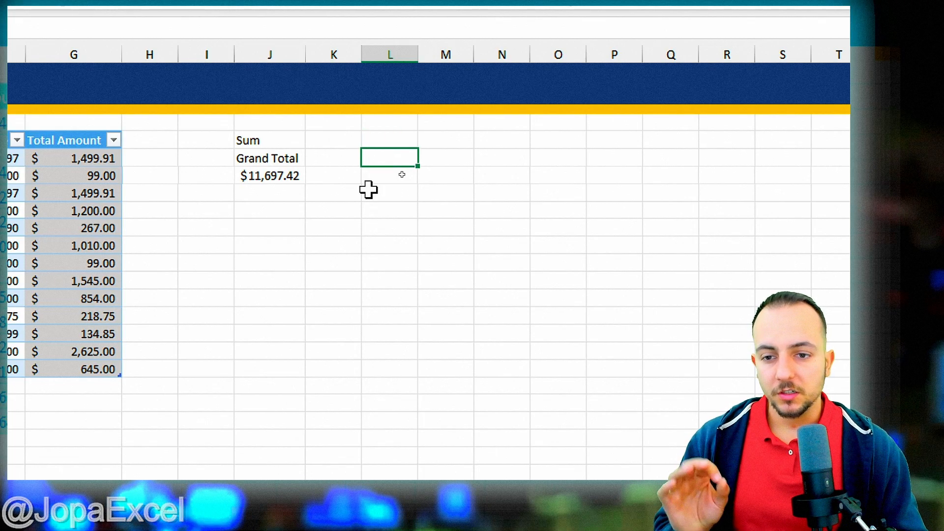
pyautogui.press('Up')
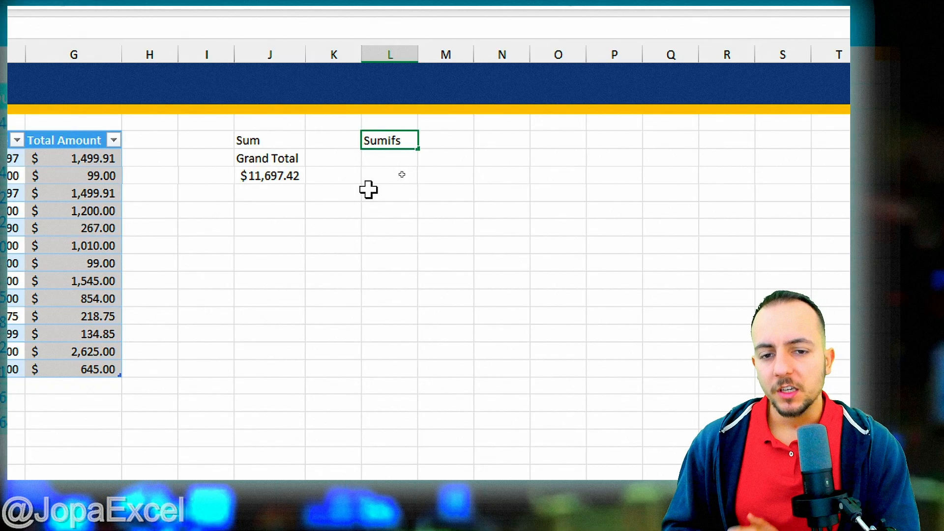
pyautogui.press('Return')
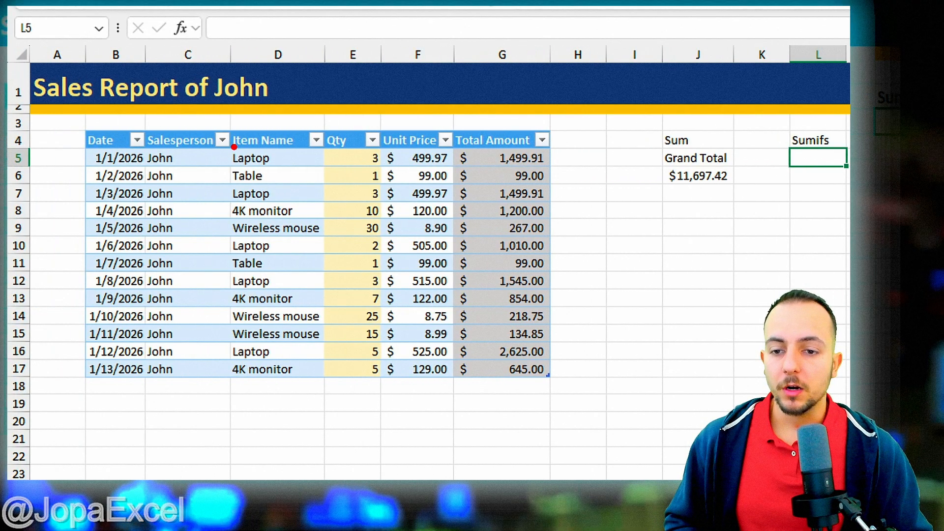
pyautogui.moveTo(232, 145); pyautogui.dragTo(286, 168)
pyautogui.hotkey('ctrl', 'z')
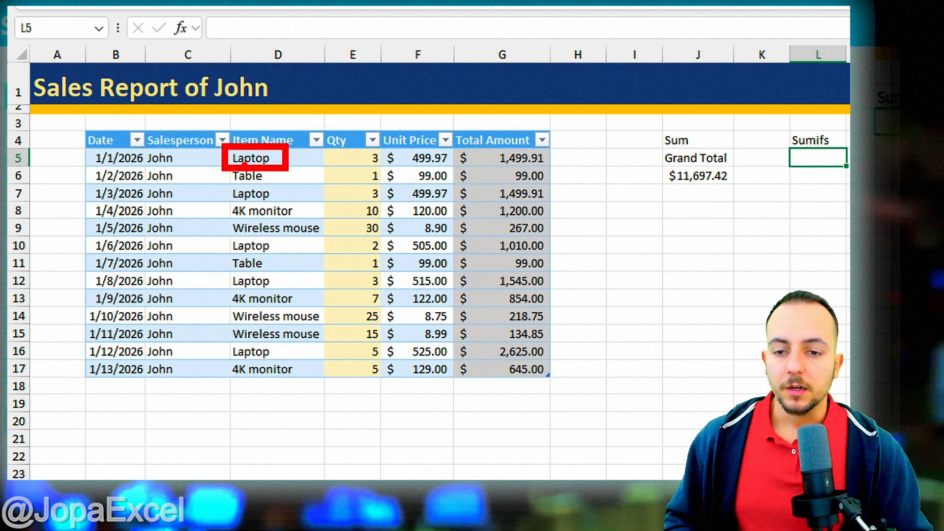
pyautogui.moveTo(141, 143); pyautogui.dragTo(190, 169)
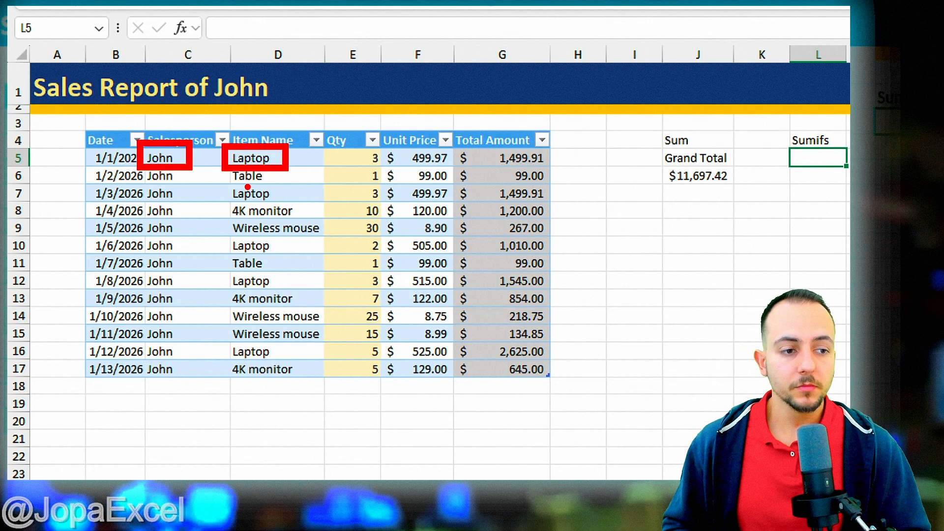
pyautogui.press('Escape')
pyautogui.moveTo(833, 140); pyautogui.dragTo(833, 157)
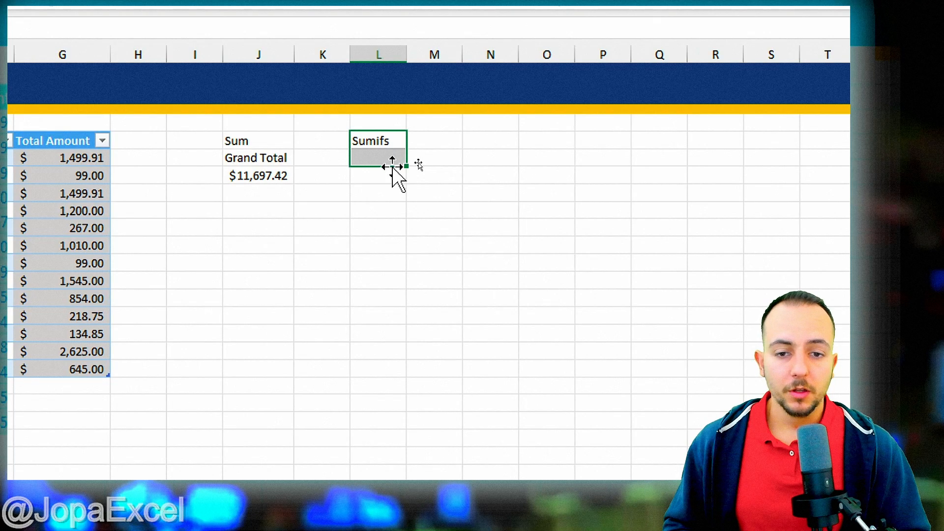
pyautogui.click(366, 156)
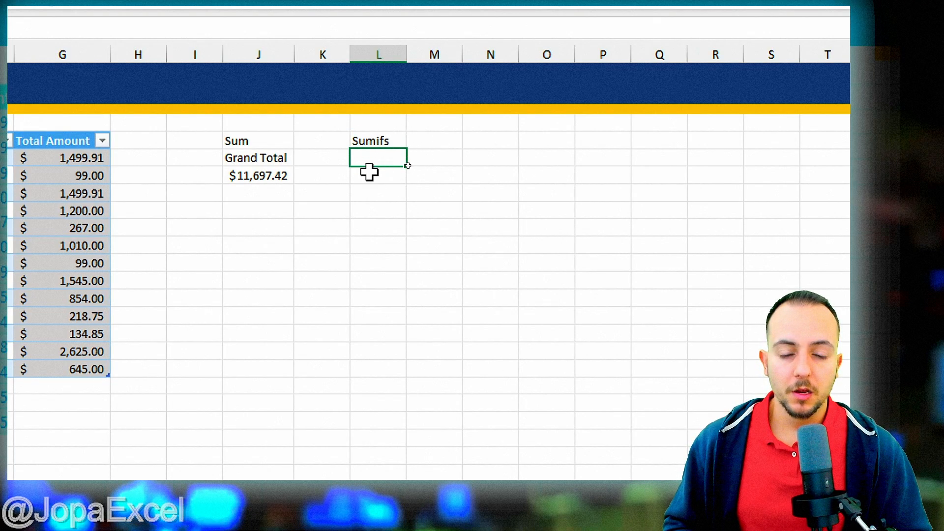
pyautogui.click(386, 141)
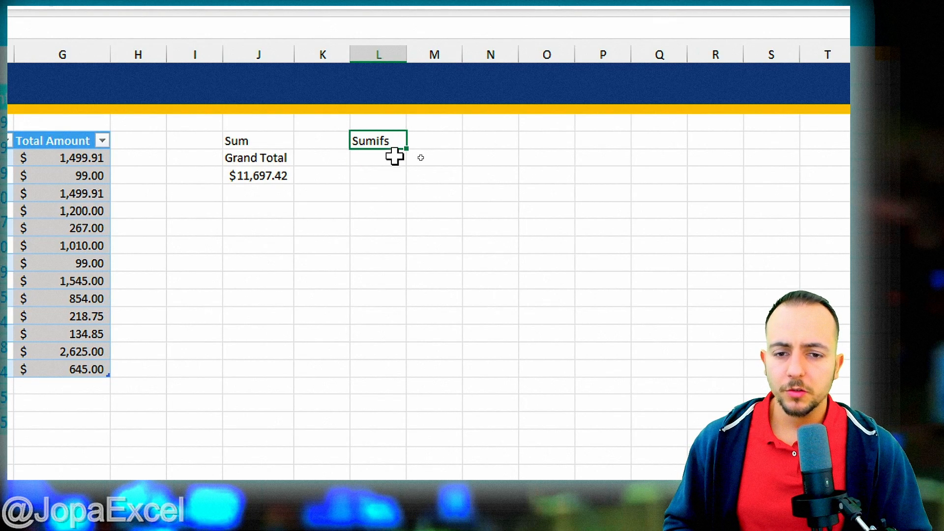
pyautogui.click(394, 156)
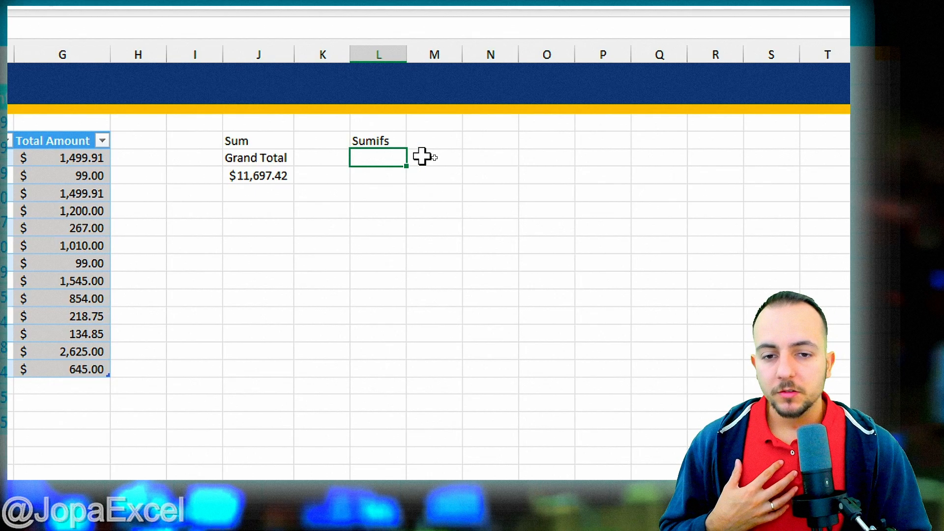
pyautogui.click(394, 141)
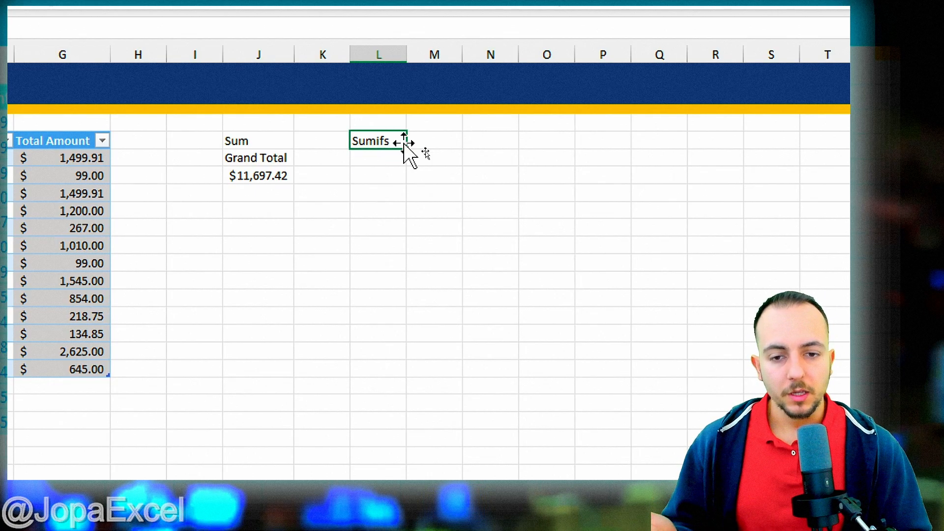
# Step: Try shortening the label in L4 to Sumif and restore it to Sumifs
pyautogui.press('F2')
pyautogui.press('BackSpace')
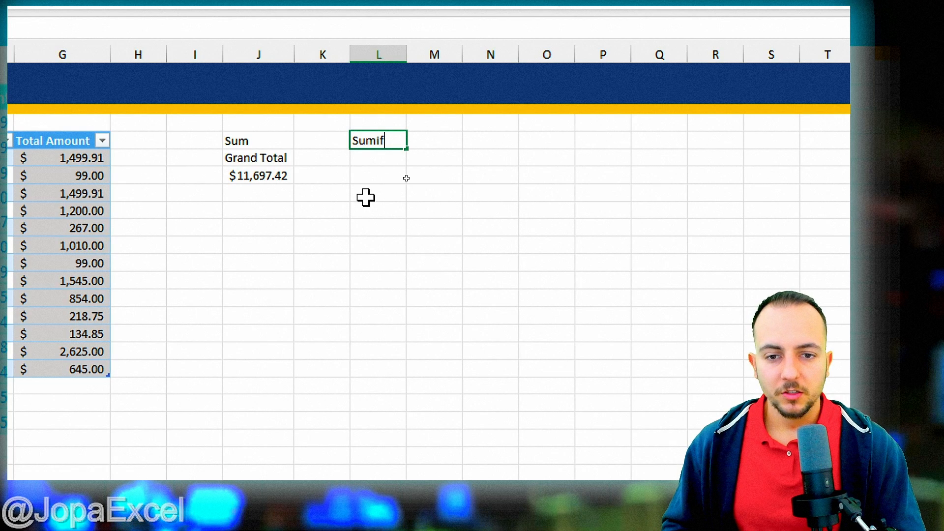
pyautogui.press('Return')
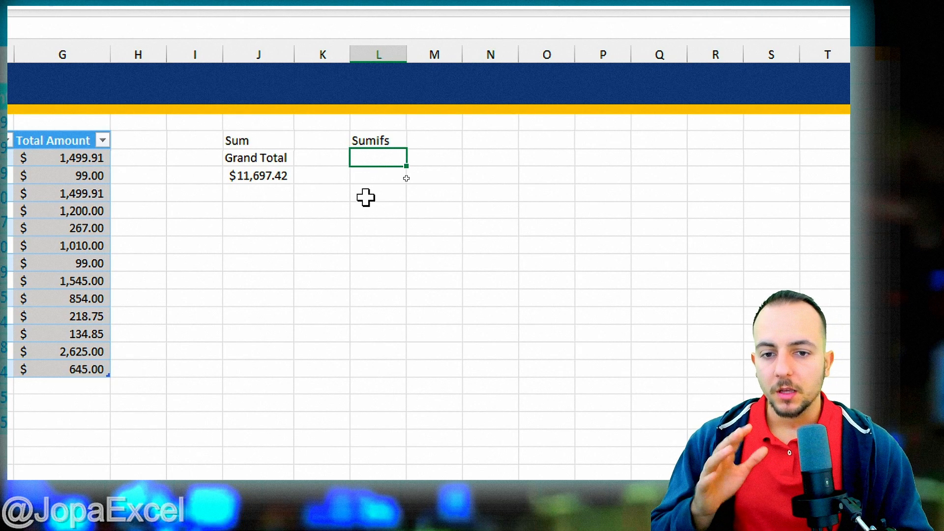
# Step: Enter the criterion Laptop in L5, directly below the Sumifs label
pyautogui.write('Laptop')
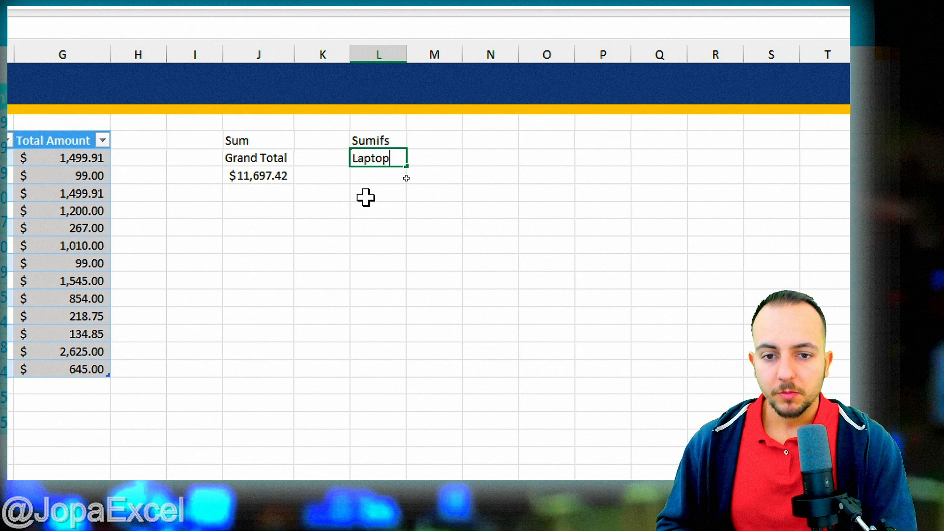
pyautogui.press('Return')
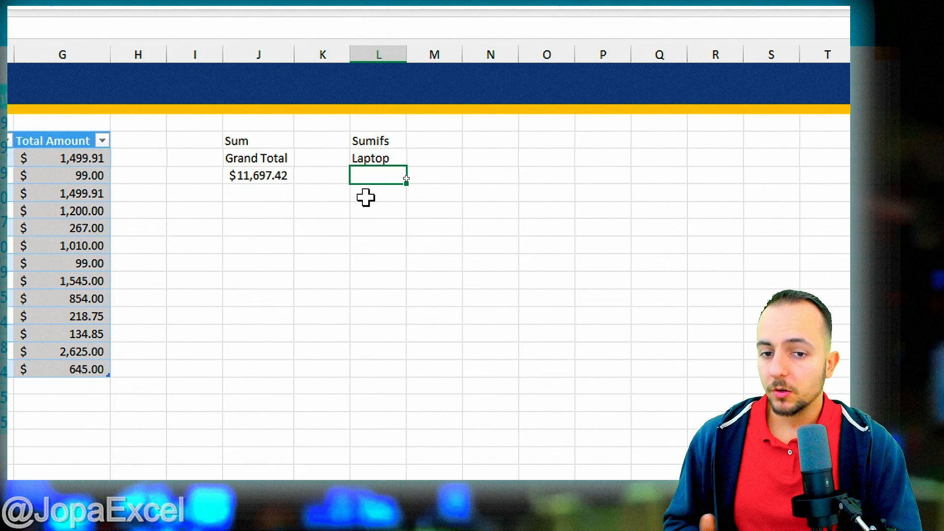
# Step: Start a SUMIFS formula in L6 with the Total Amount column, Table1[Total Amount], as the sum range
pyautogui.write('=')
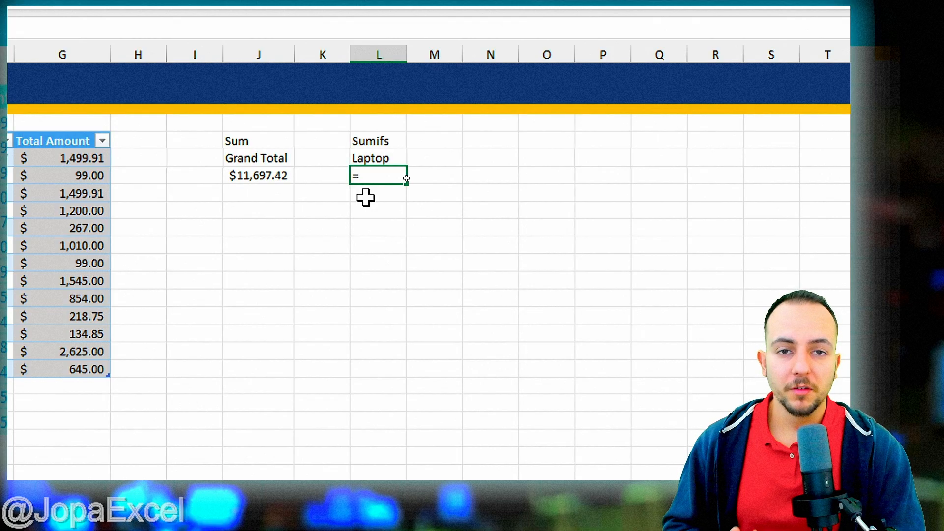
pyautogui.write('sum')
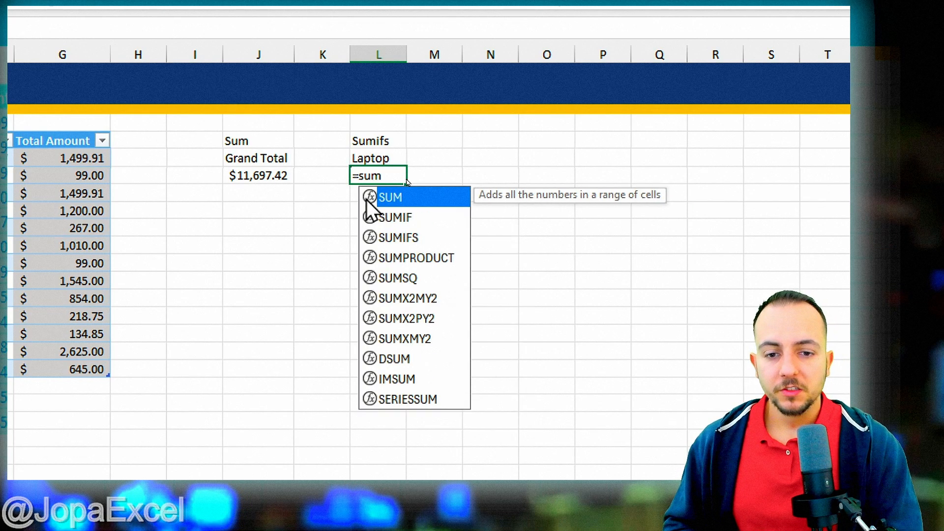
pyautogui.click(399, 225)
pyautogui.click(401, 238)
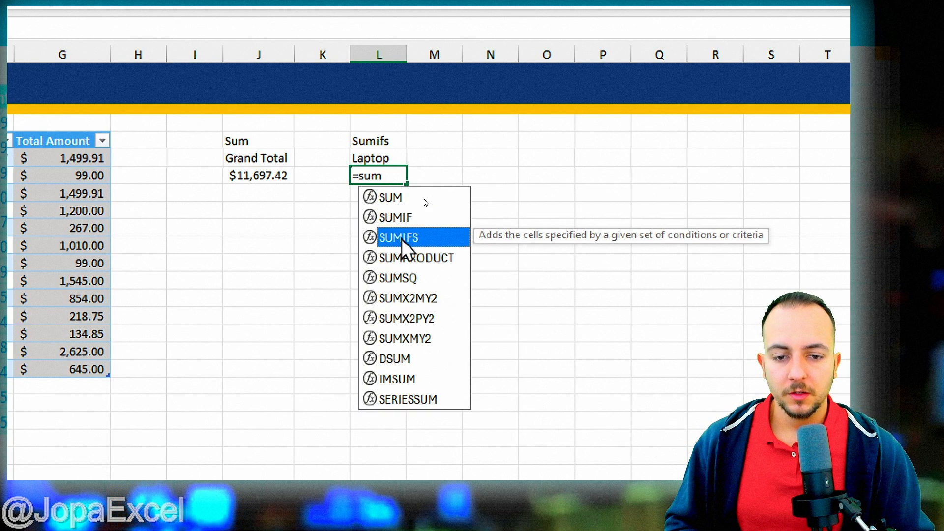
pyautogui.doubleClick(408, 240)
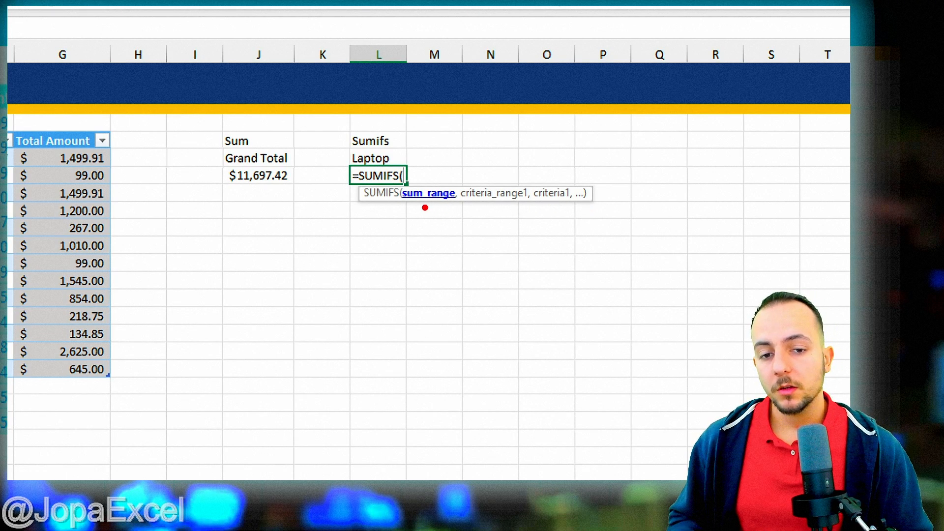
pyautogui.moveTo(426, 207); pyautogui.dragTo(392, 269)
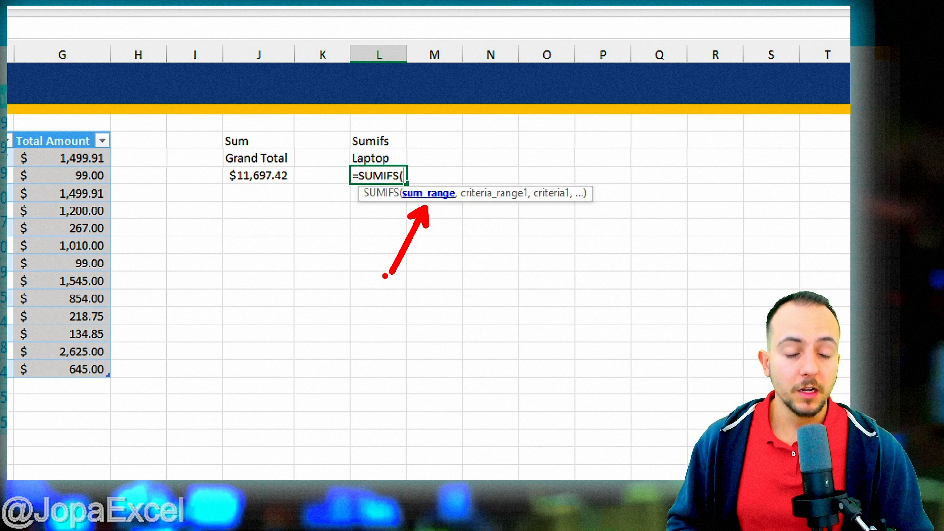
pyautogui.press('Escape')
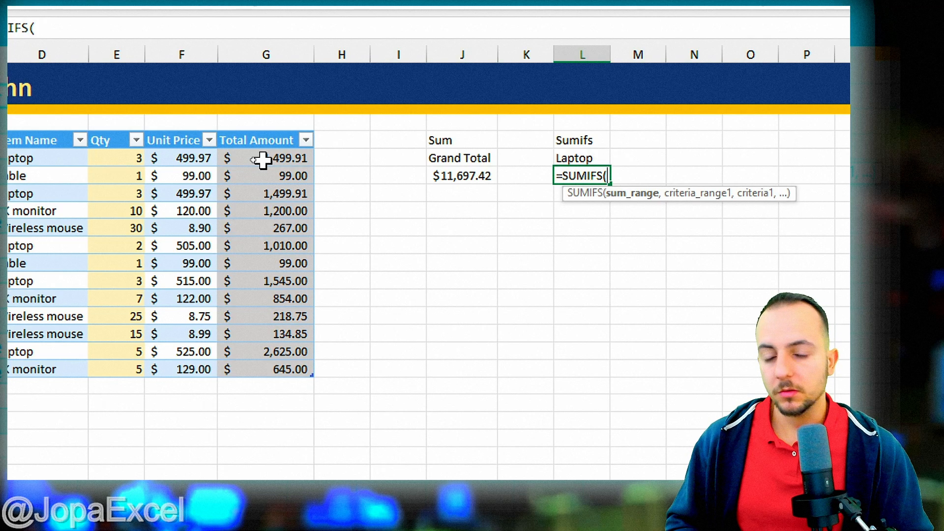
pyautogui.click(270, 129)
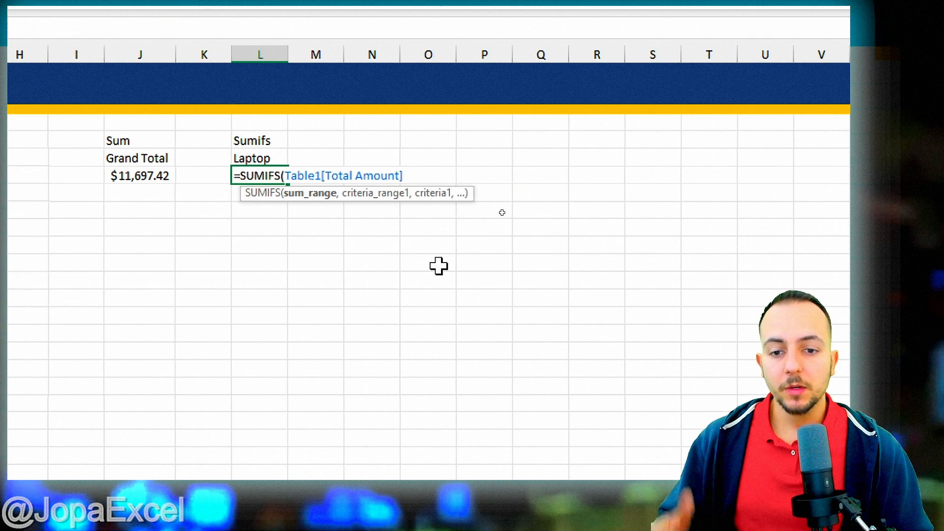
# Step: Complete the SUMIFS formula in L6 with Table1[Item Name] as the criteria range and L5 as the criterion
pyautogui.write(',')
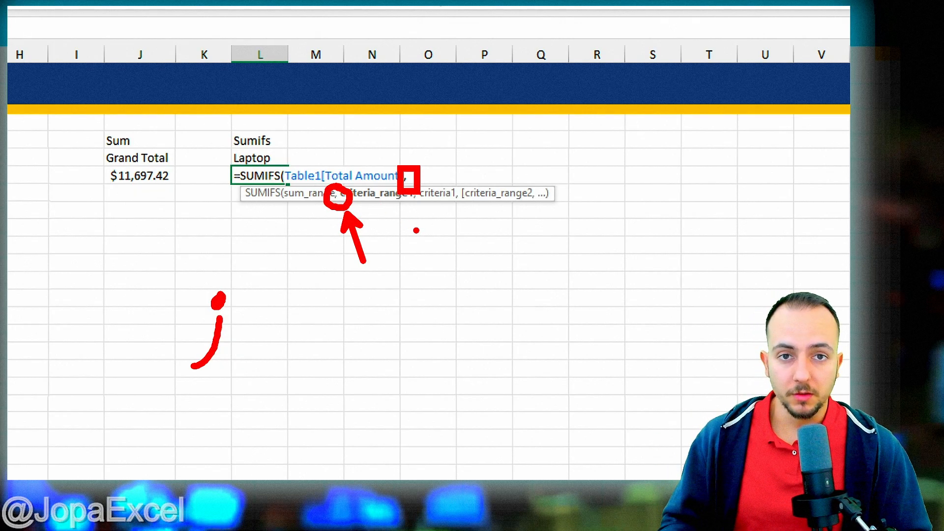
pyautogui.press('Escape')
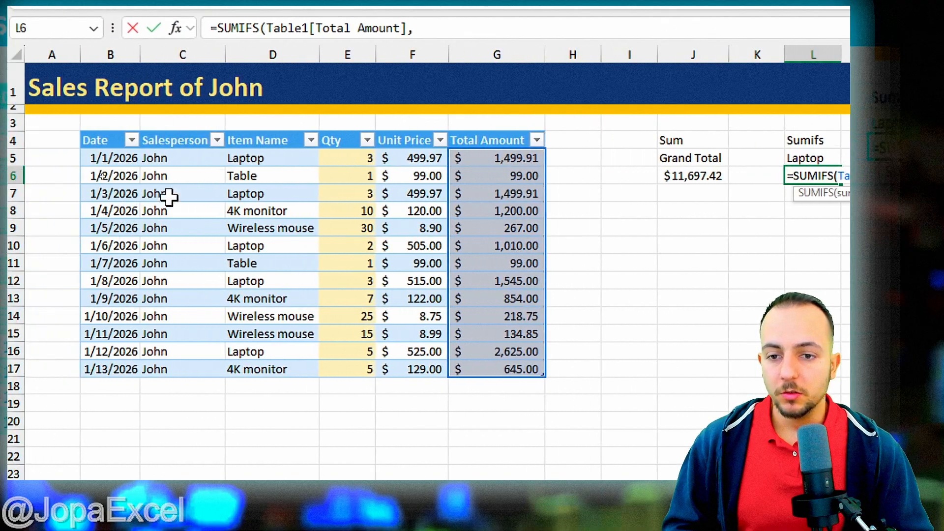
pyautogui.click(278, 133)
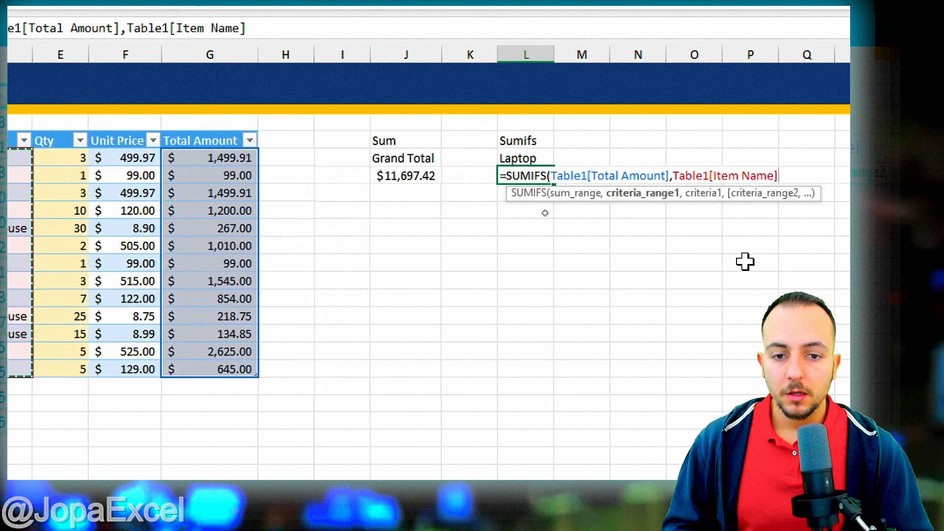
pyautogui.write(',')
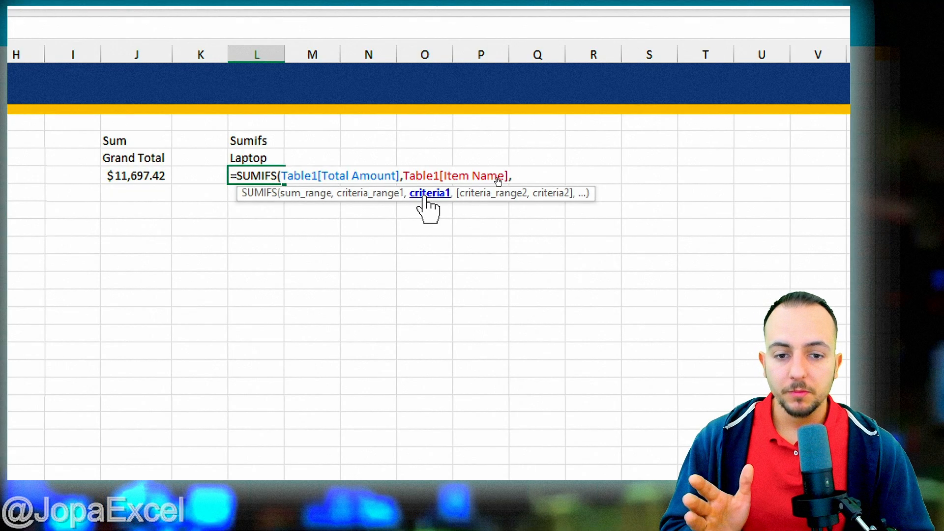
pyautogui.click(266, 158)
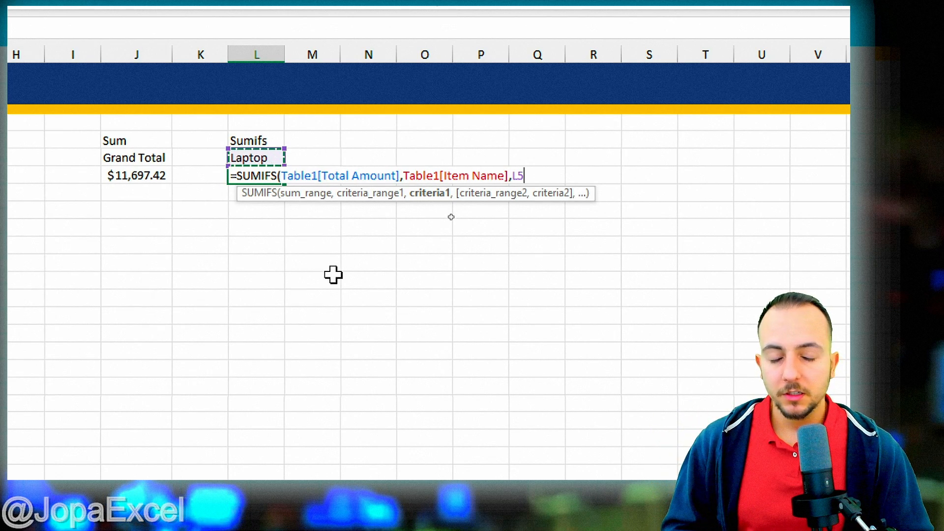
pyautogui.press('Return')
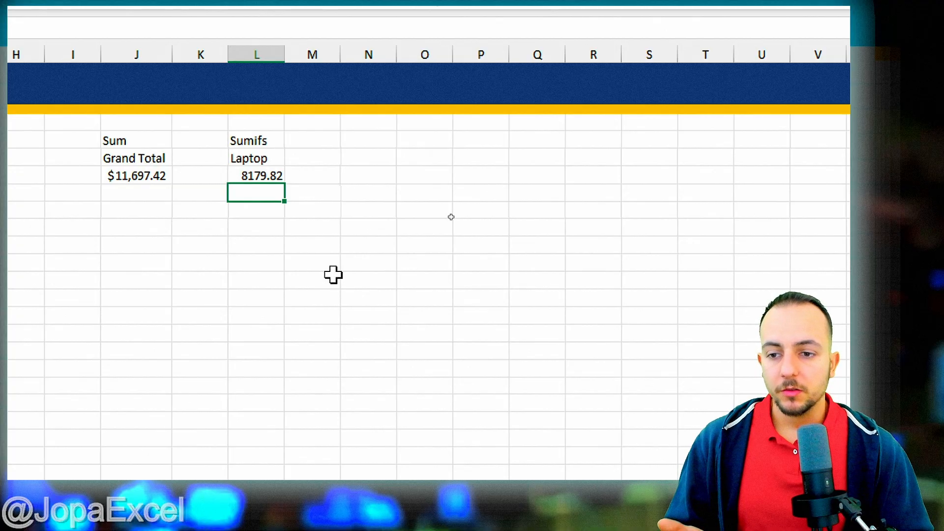
# Step: Examine the SUMIFS formula in L6 and compare its Item Name criteria range, Total Amount sum range and L5 criterion against the table's Laptop rows
pyautogui.hscroll(-2, 109, 270)
pyautogui.click(293, 177)
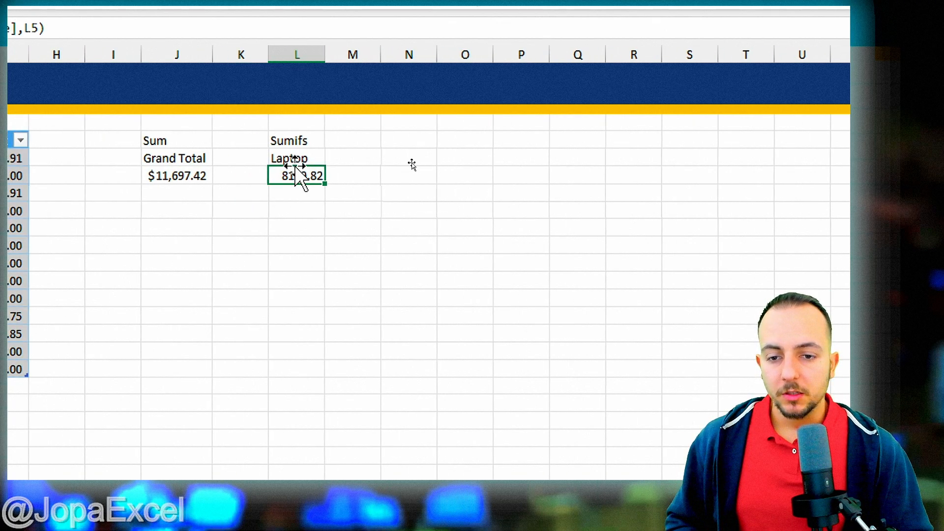
pyautogui.doubleClick(293, 176)
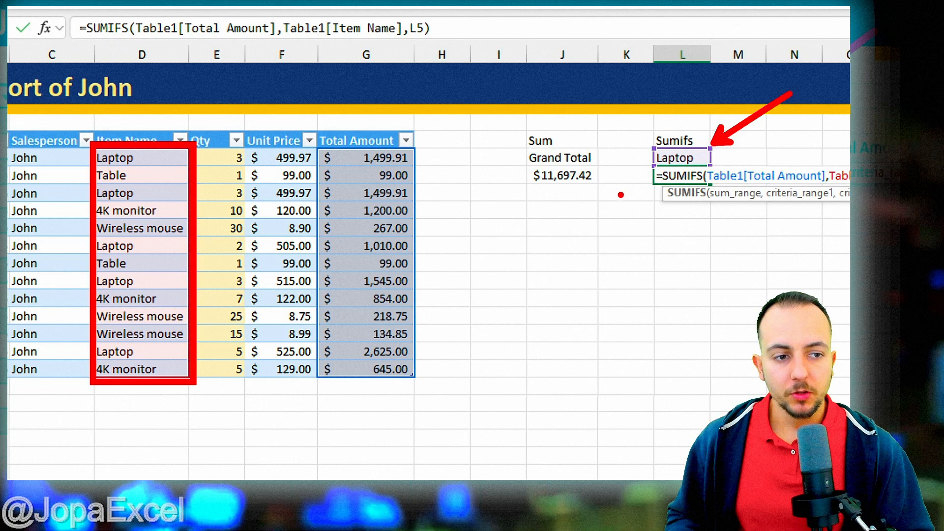
pyautogui.moveTo(316, 146)
pyautogui.mouseDown()
pyautogui.moveTo(387, 270)
pyautogui.moveTo(416, 381)
pyautogui.mouseUp()
pyautogui.hotkey('ctrl', 'z')
pyautogui.hotkey('ctrl', 'z')
pyautogui.hotkey('ctrl', 'z')
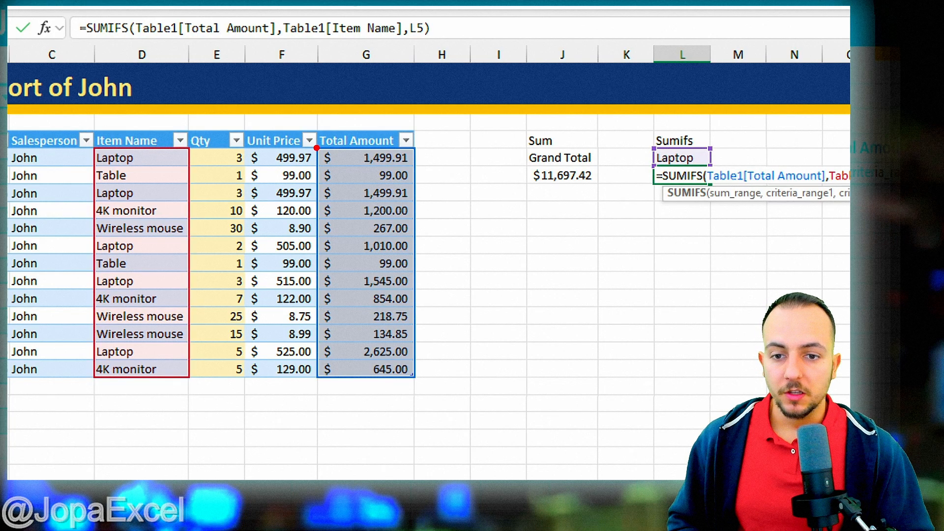
pyautogui.moveTo(316, 145); pyautogui.dragTo(417, 167)
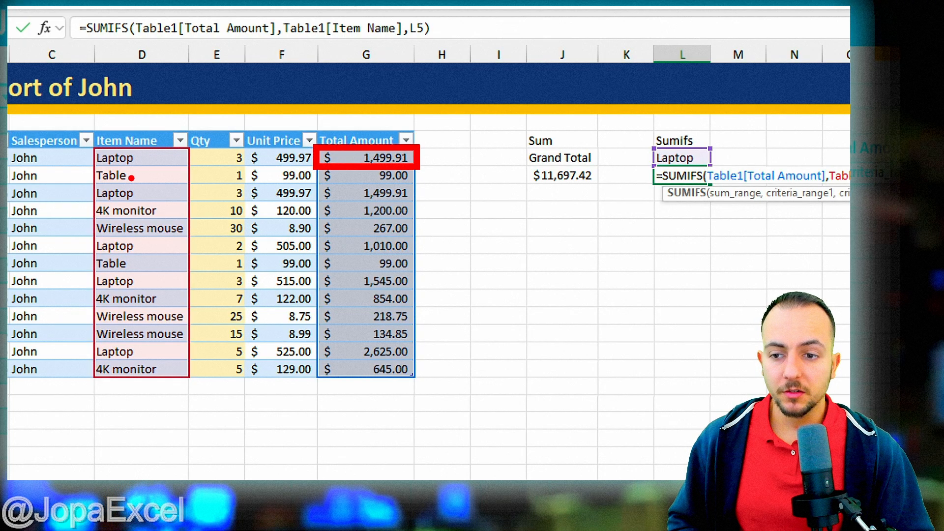
pyautogui.moveTo(242, 180)
pyautogui.mouseDown()
pyautogui.moveTo(93, 175)
pyautogui.moveTo(438, 176)
pyautogui.mouseUp()
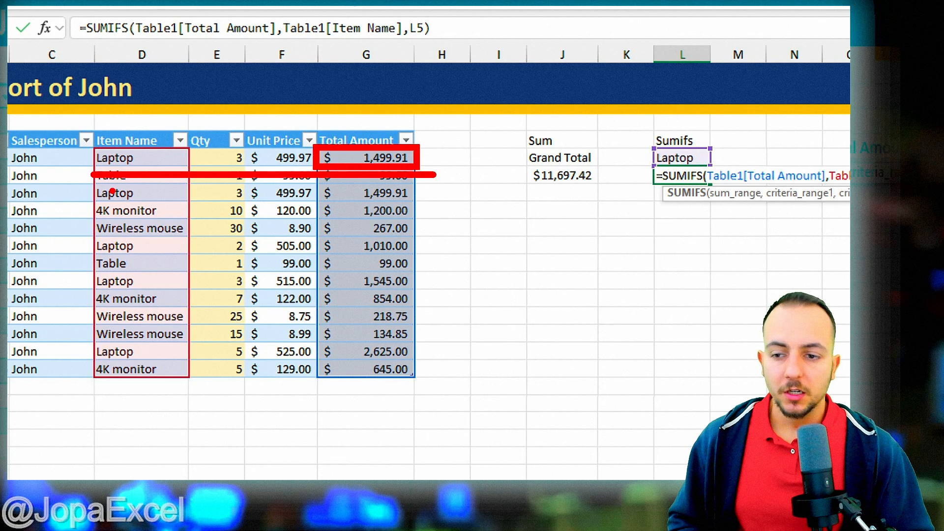
pyautogui.moveTo(316, 182)
pyautogui.mouseDown()
pyautogui.moveTo(404, 204)
pyautogui.moveTo(421, 180)
pyautogui.moveTo(428, 190)
pyautogui.mouseUp()
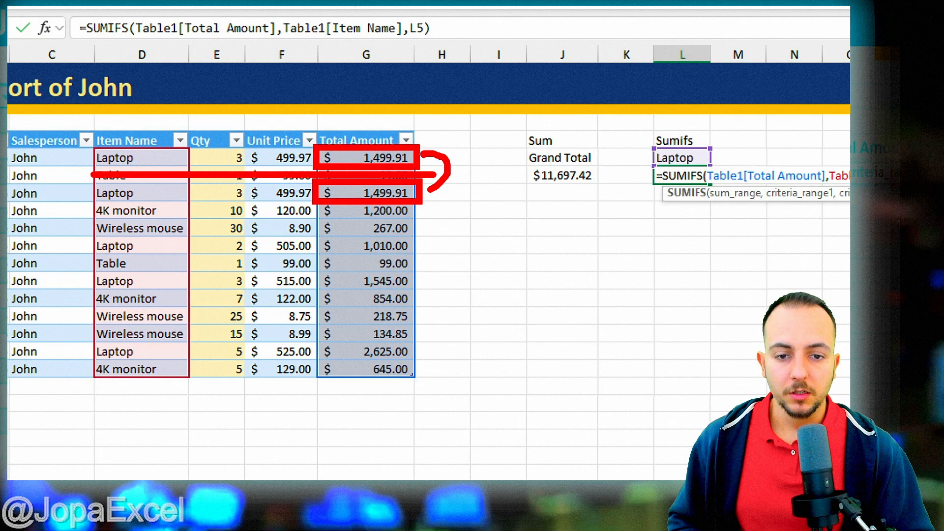
pyautogui.moveTo(90, 209)
pyautogui.mouseDown()
pyautogui.moveTo(409, 208)
pyautogui.moveTo(88, 225)
pyautogui.mouseUp()
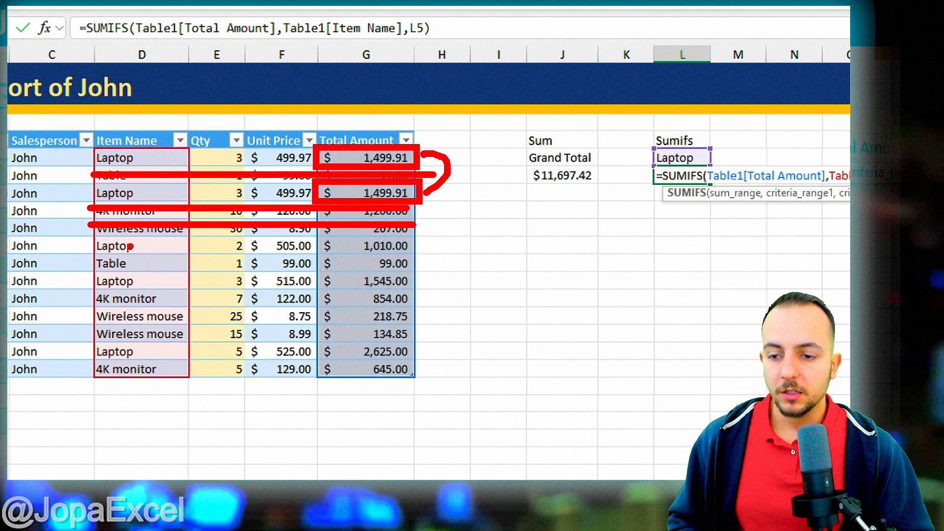
pyautogui.moveTo(317, 235)
pyautogui.mouseDown()
pyautogui.moveTo(417, 257)
pyautogui.moveTo(319, 233)
pyautogui.mouseUp()
pyautogui.moveTo(416, 254); pyautogui.dragTo(416, 257)
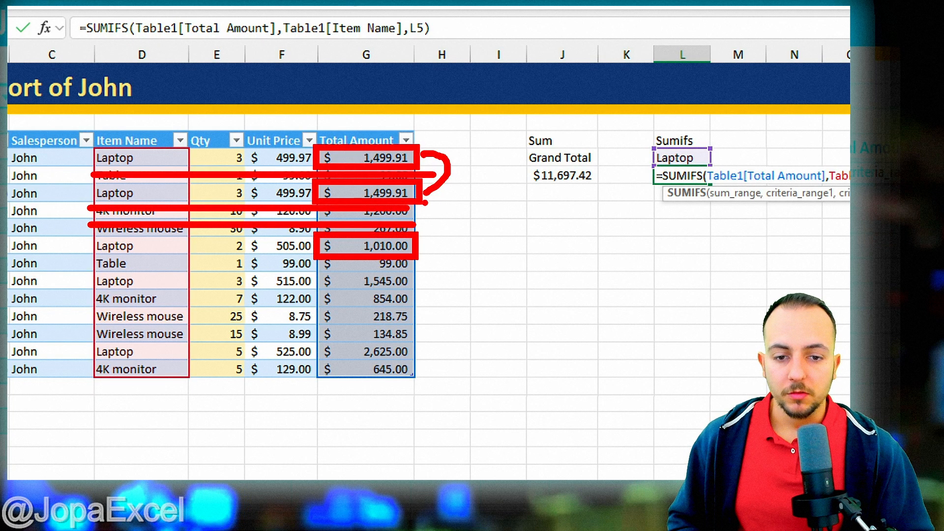
pyautogui.moveTo(462, 165)
pyautogui.mouseDown()
pyautogui.moveTo(489, 162)
pyautogui.moveTo(475, 185)
pyautogui.mouseUp()
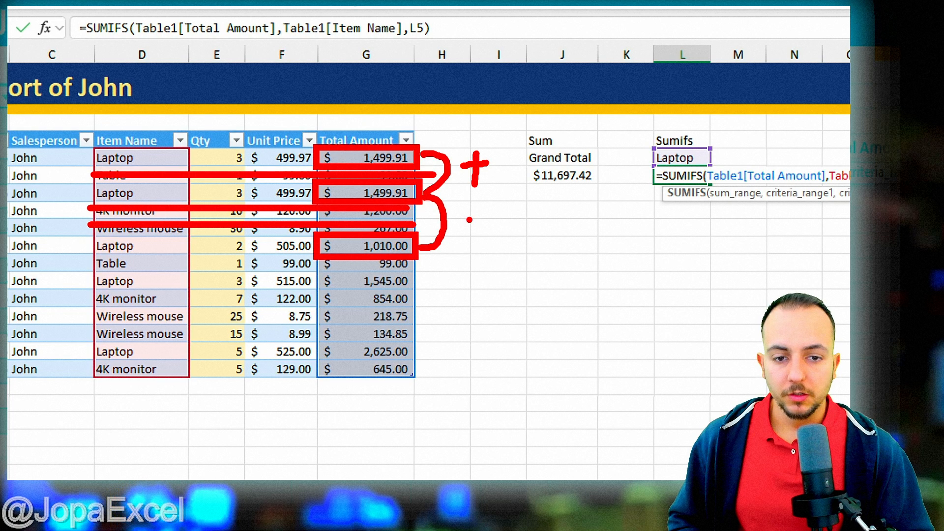
pyautogui.moveTo(464, 226)
pyautogui.mouseDown()
pyautogui.moveTo(487, 224)
pyautogui.moveTo(476, 233)
pyautogui.mouseUp()
pyautogui.moveTo(466, 271)
pyautogui.mouseDown()
pyautogui.moveTo(501, 272)
pyautogui.moveTo(485, 292)
pyautogui.moveTo(506, 313)
pyautogui.moveTo(488, 342)
pyautogui.mouseUp()
pyautogui.press('Escape')
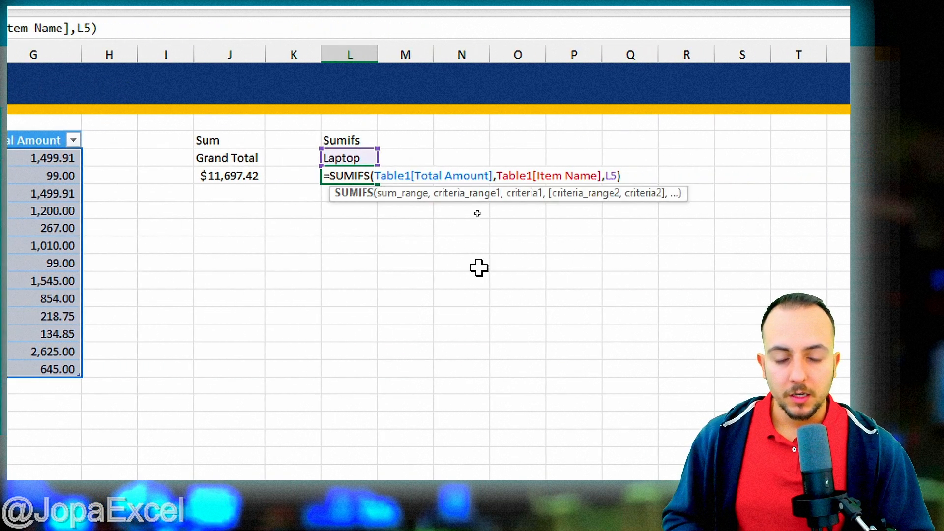
pyautogui.press('Return')
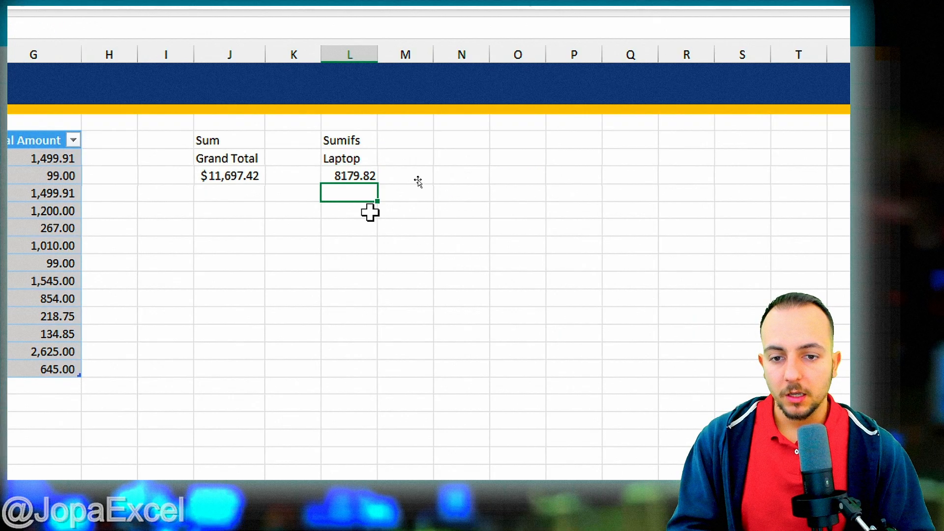
# Step: Apply the dollar Accounting number format to the SUMIFS result in L6
pyautogui.click(340, 177)
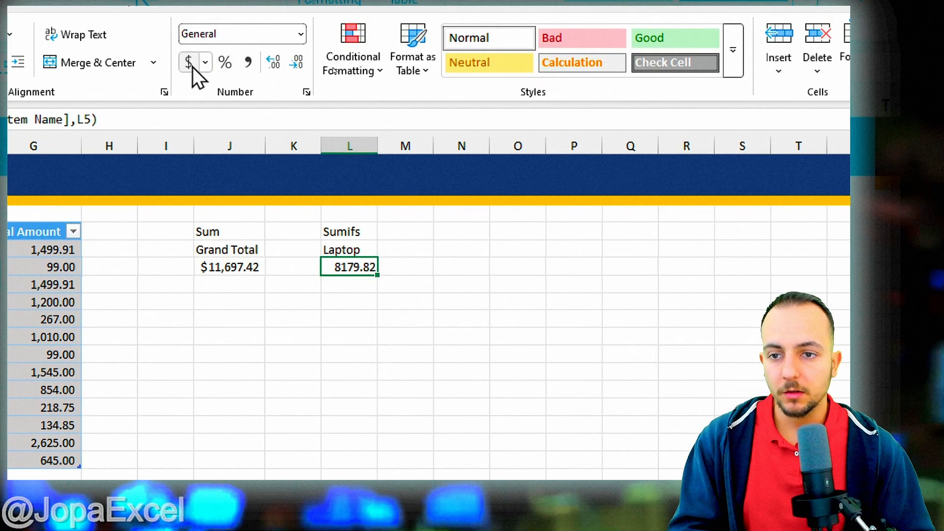
pyautogui.click(189, 63)
pyautogui.click(341, 354)
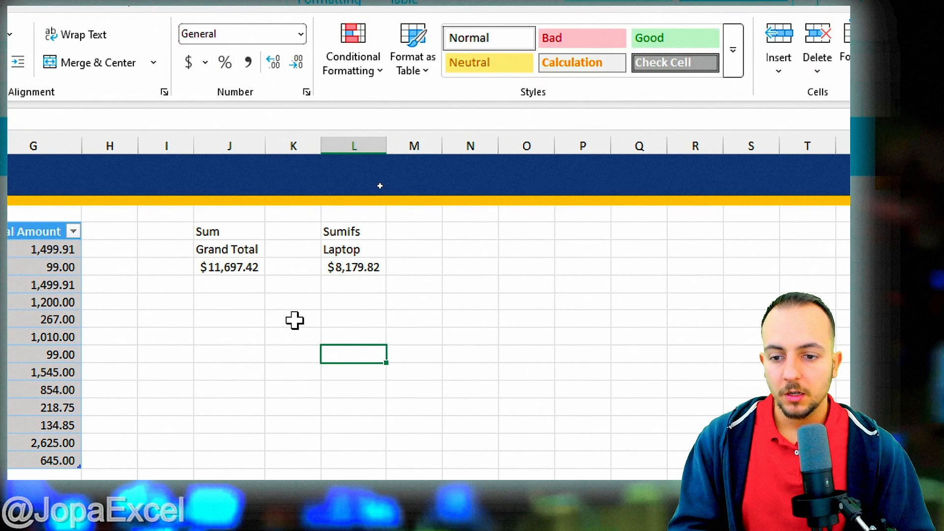
pyautogui.click(251, 273)
pyautogui.click(353, 268)
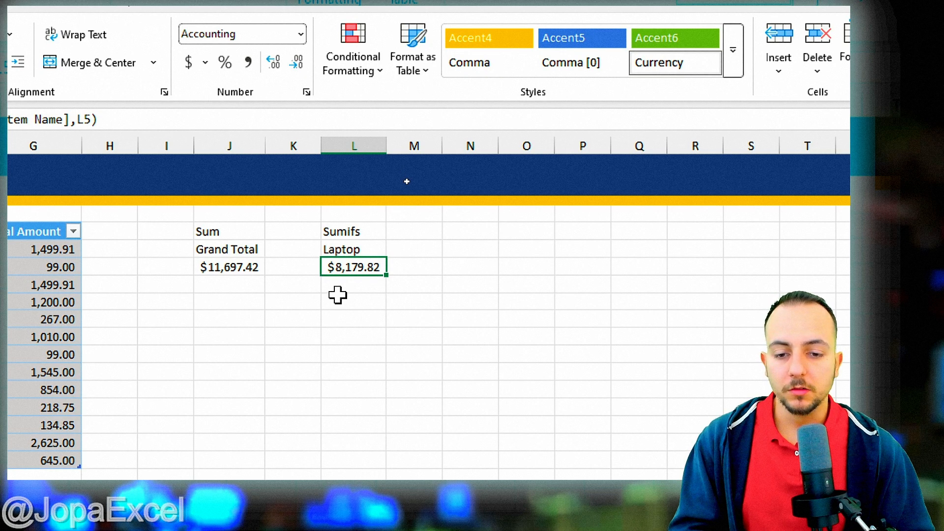
pyautogui.click(361, 146)
pyautogui.click(417, 142)
pyautogui.click(527, 144)
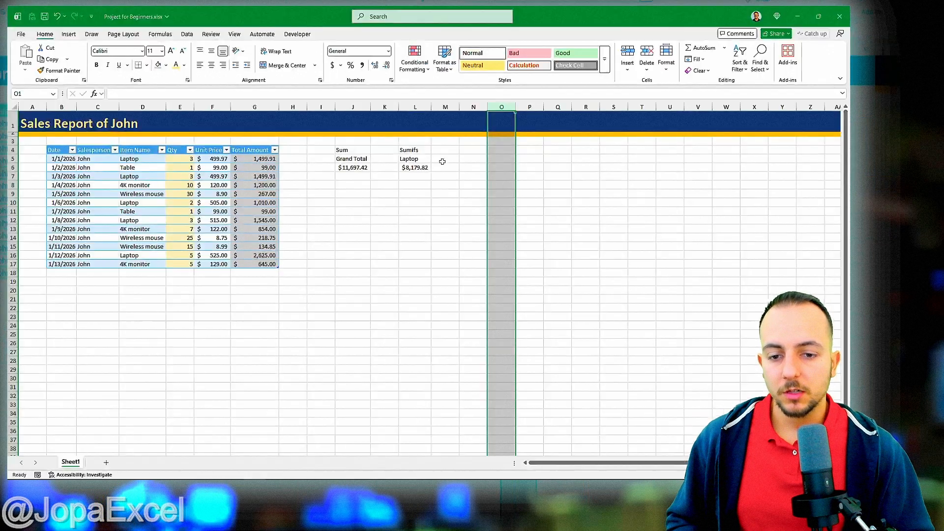
pyautogui.click(229, 167)
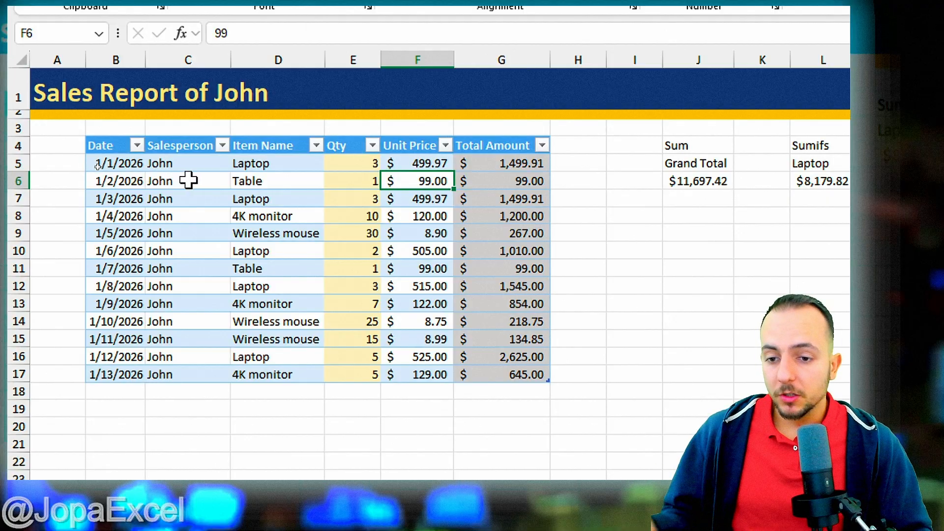
pyautogui.click(262, 217)
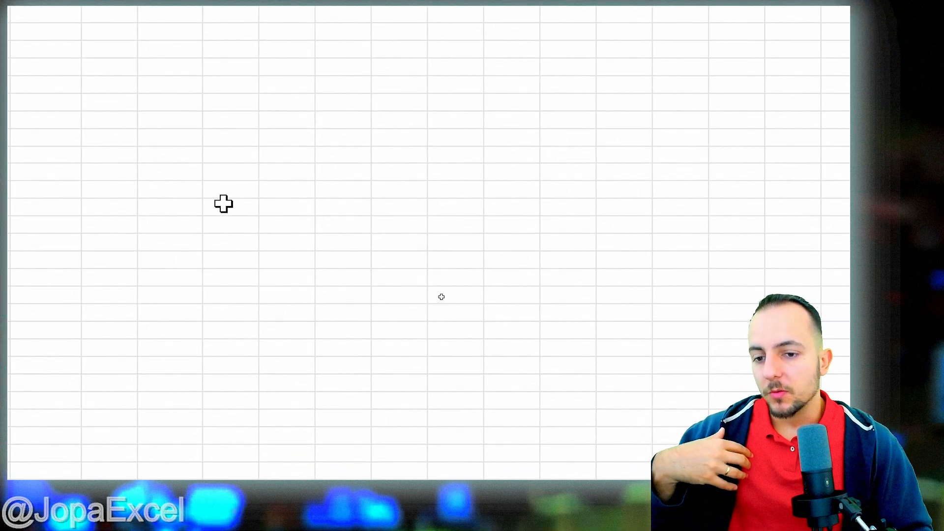
pyautogui.click(229, 208)
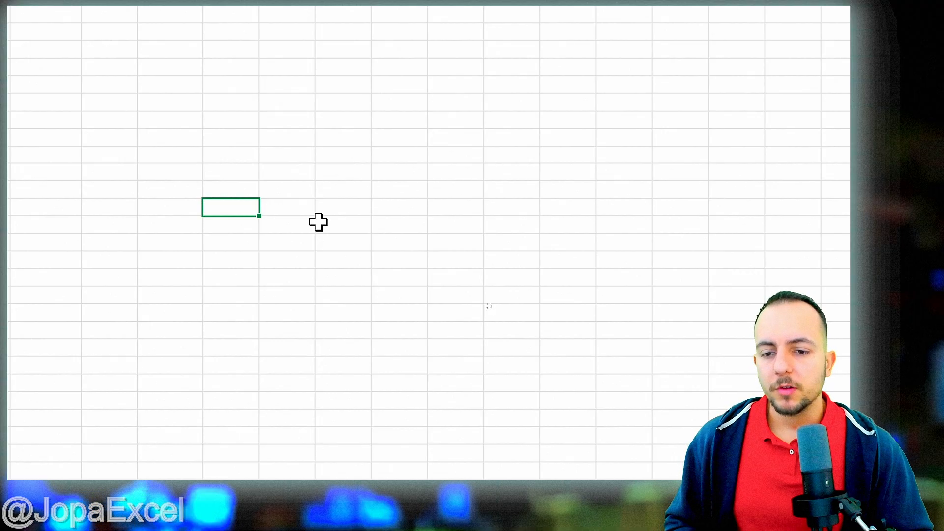
pyautogui.moveTo(251, 188)
pyautogui.mouseDown()
pyautogui.moveTo(257, 247)
pyautogui.moveTo(250, 176)
pyautogui.mouseUp()
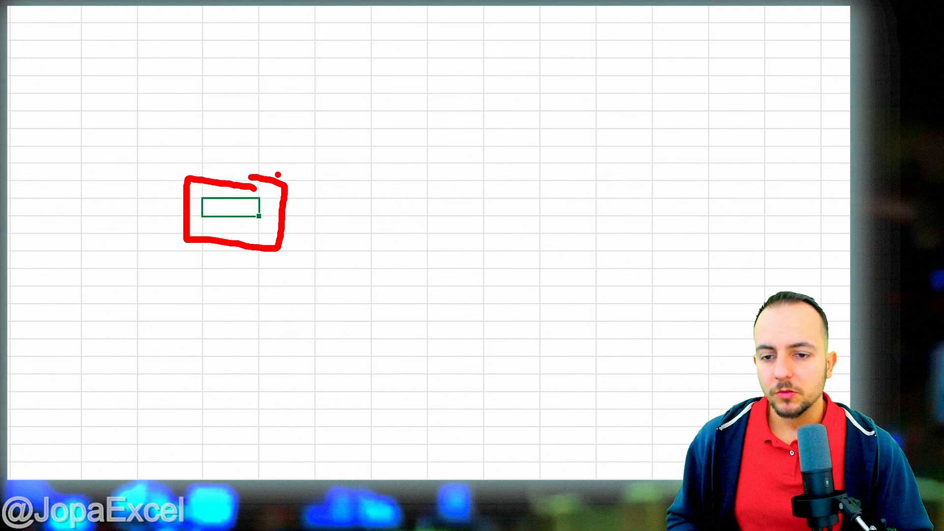
pyautogui.moveTo(330, 133); pyautogui.dragTo(279, 170)
pyautogui.moveTo(286, 153); pyautogui.dragTo(299, 167)
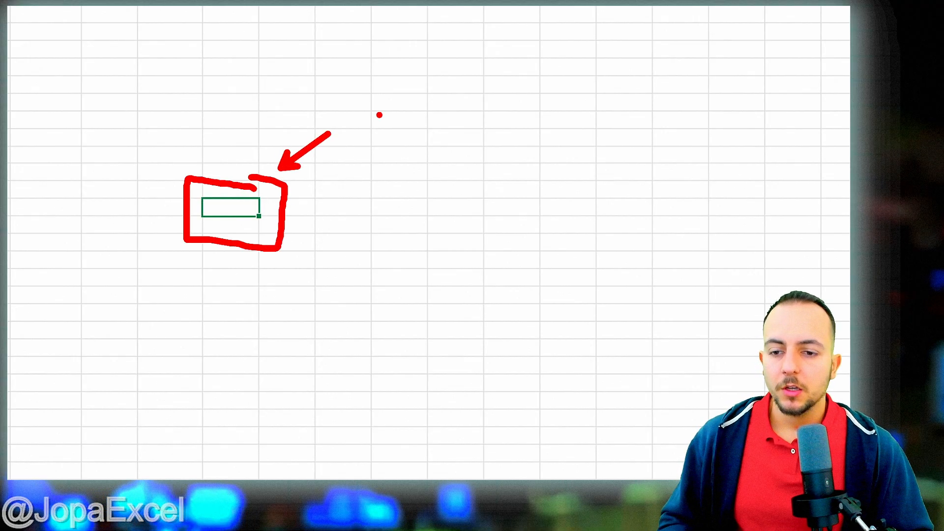
pyautogui.press('Escape')
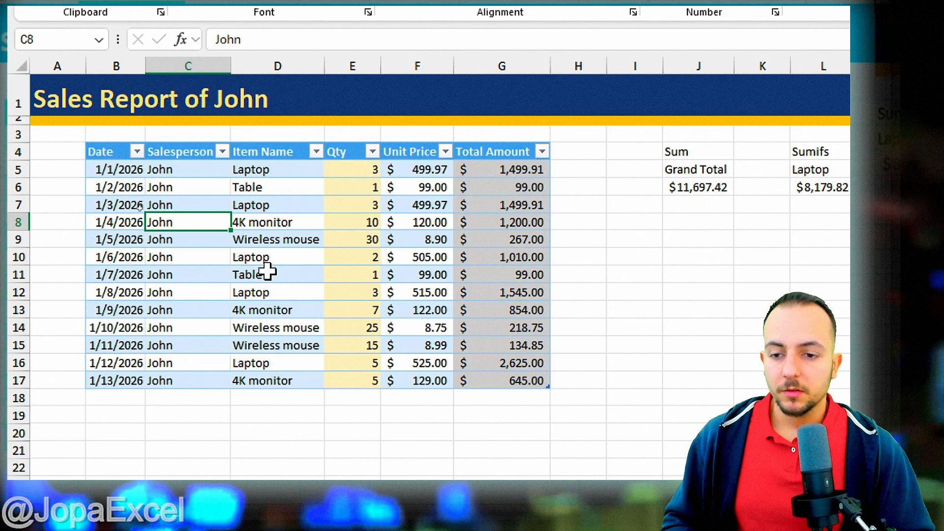
pyautogui.click(295, 222)
pyautogui.click(244, 270)
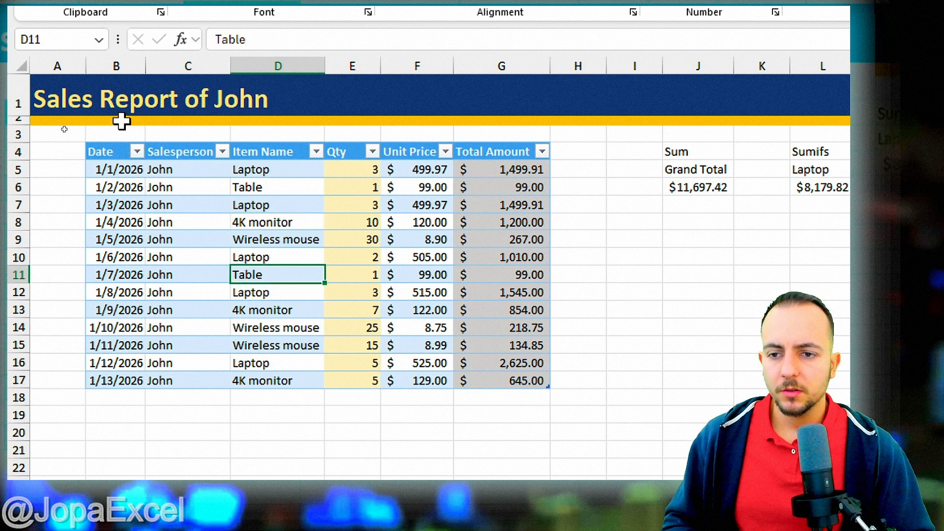
pyautogui.click(280, 244)
pyautogui.doubleClick(305, 244)
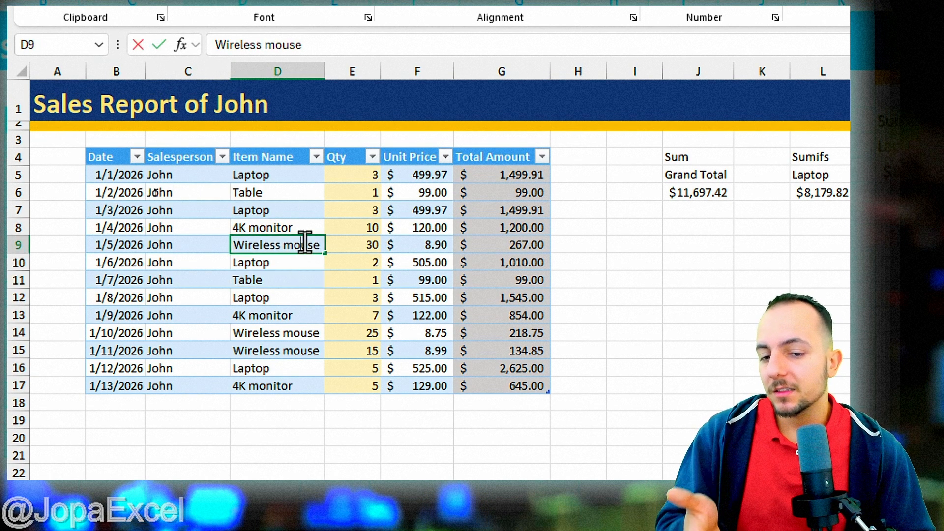
# Step: Insert a PivotTable based on Table1 in a new worksheet and widen its PivotTable Fields pane
pyautogui.click(275, 209)
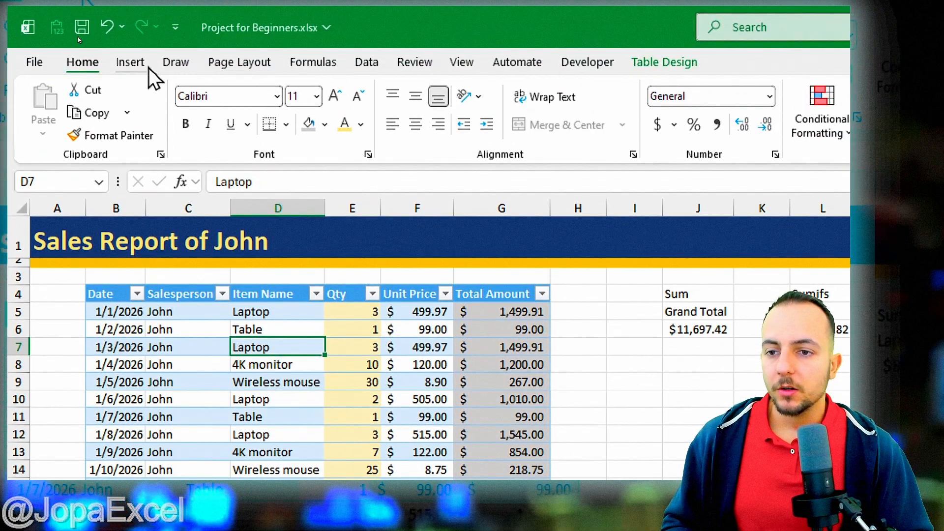
pyautogui.click(140, 63)
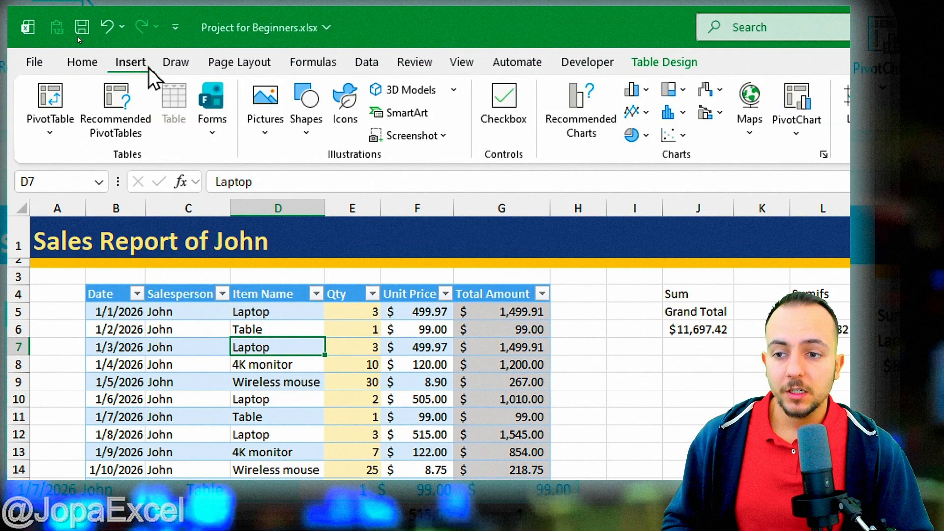
pyautogui.click(58, 101)
pyautogui.moveTo(380, 178); pyautogui.dragTo(319, 115)
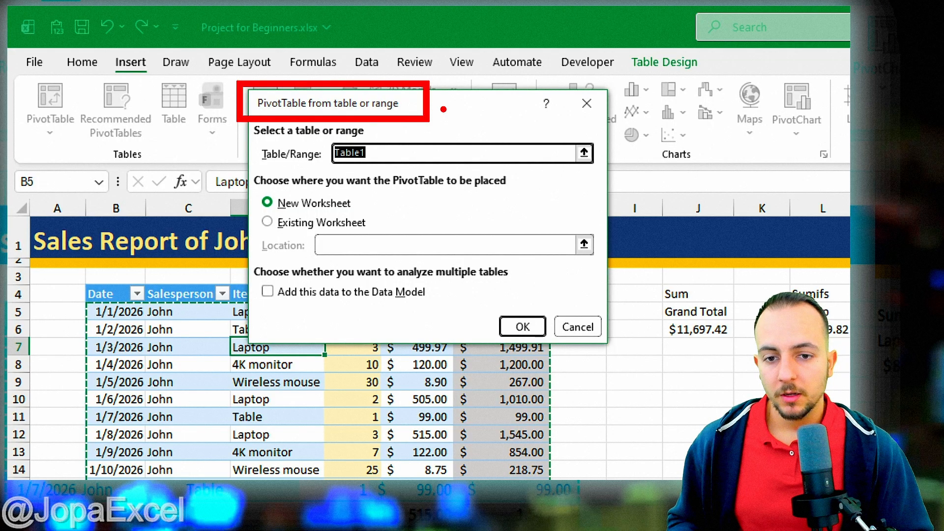
pyautogui.moveTo(354, 132)
pyautogui.mouseDown()
pyautogui.moveTo(318, 164)
pyautogui.moveTo(373, 144)
pyautogui.mouseUp()
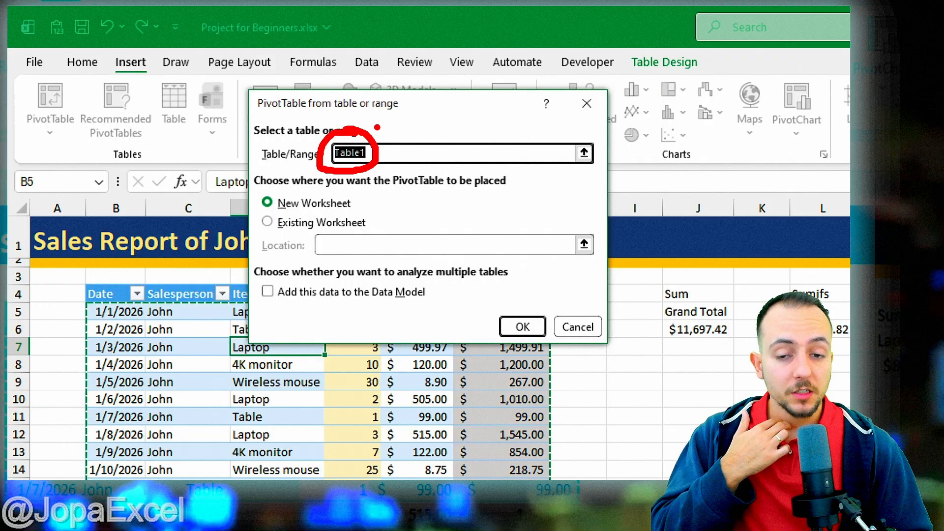
pyautogui.moveTo(84, 286)
pyautogui.mouseDown()
pyautogui.moveTo(543, 285)
pyautogui.moveTo(566, 480)
pyautogui.mouseUp()
pyautogui.press('Escape')
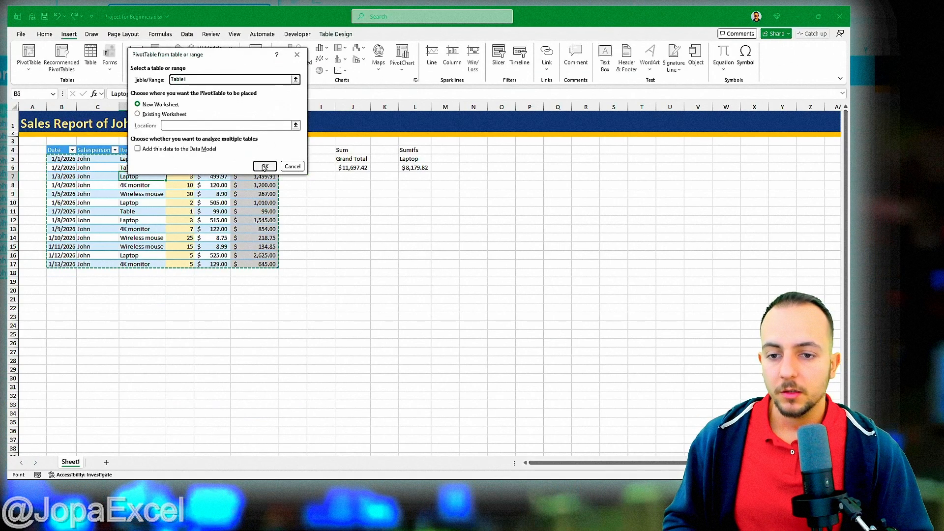
pyautogui.click(265, 166)
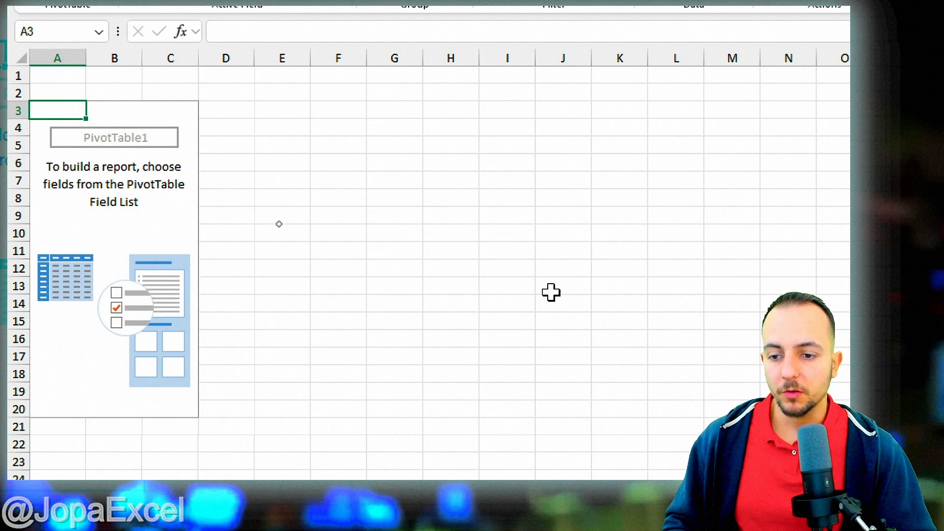
pyautogui.moveTo(541, 301); pyautogui.dragTo(158, 302)
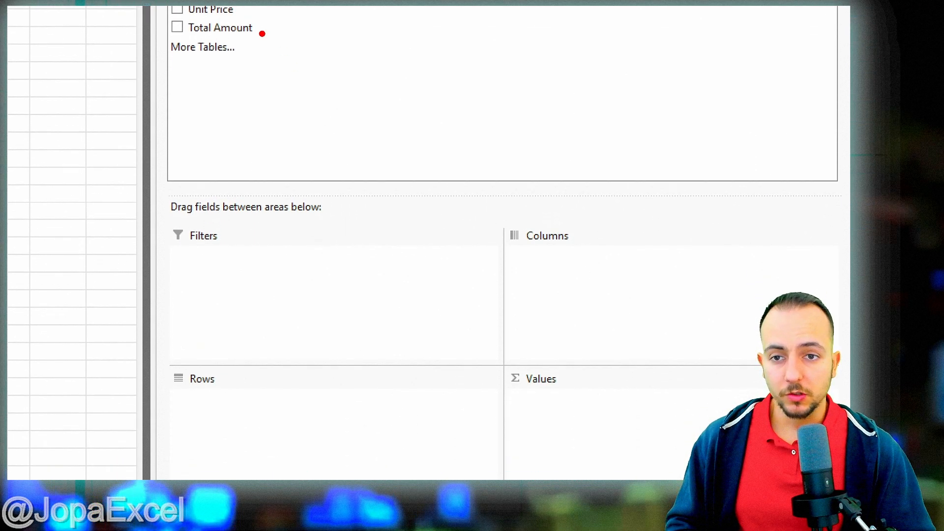
# Step: Examine the Filters, Columns, Rows and Values areas of the PivotTable Fields pane and return to Sheet1
pyautogui.moveTo(259, 31)
pyautogui.mouseDown()
pyautogui.moveTo(362, 80)
pyautogui.moveTo(453, 256)
pyautogui.moveTo(464, 255)
pyautogui.mouseUp()
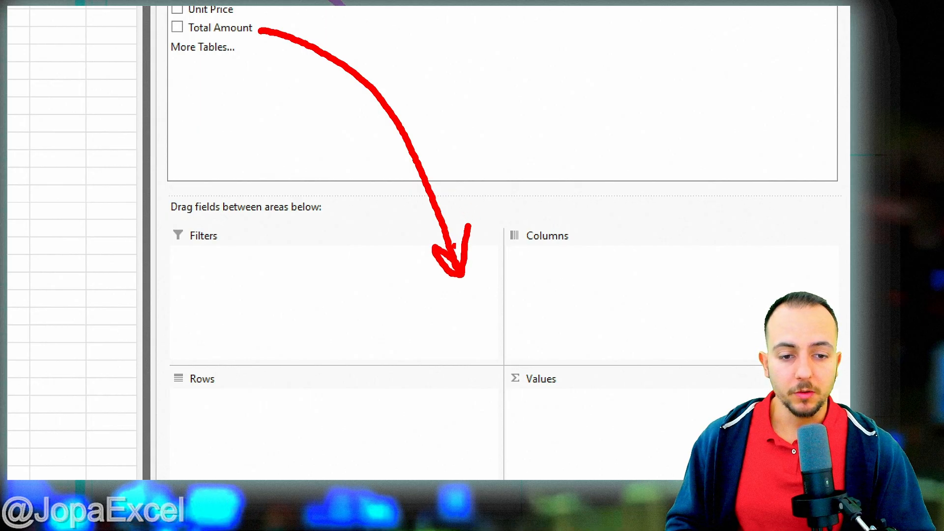
pyautogui.moveTo(177, 203)
pyautogui.mouseDown()
pyautogui.moveTo(129, 243)
pyautogui.moveTo(187, 202)
pyautogui.mouseUp()
pyautogui.moveTo(506, 214); pyautogui.dragTo(470, 227)
pyautogui.moveTo(532, 351); pyautogui.dragTo(461, 363)
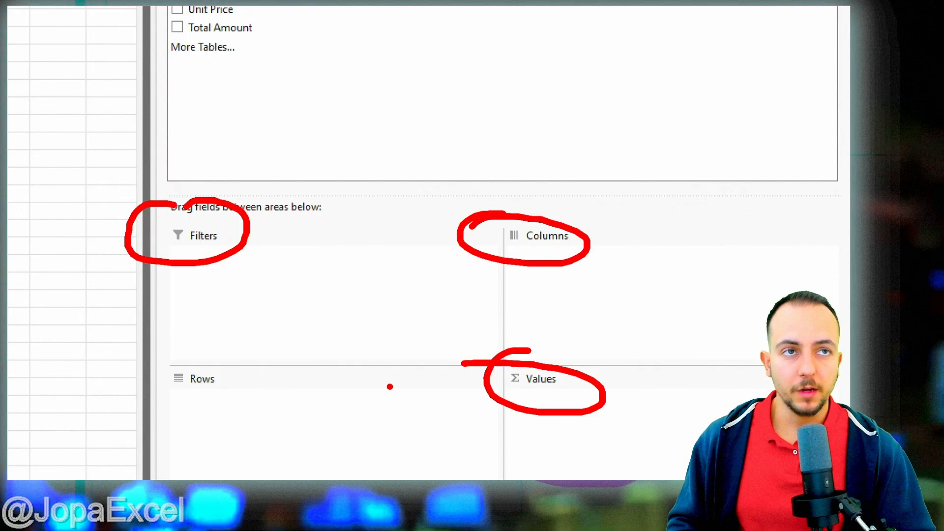
pyautogui.moveTo(186, 352); pyautogui.dragTo(165, 351)
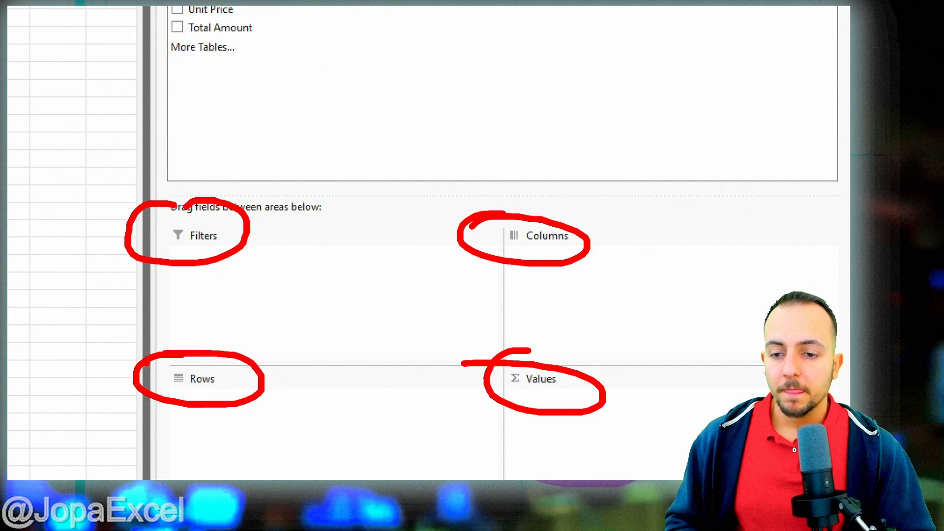
pyautogui.press('Escape')
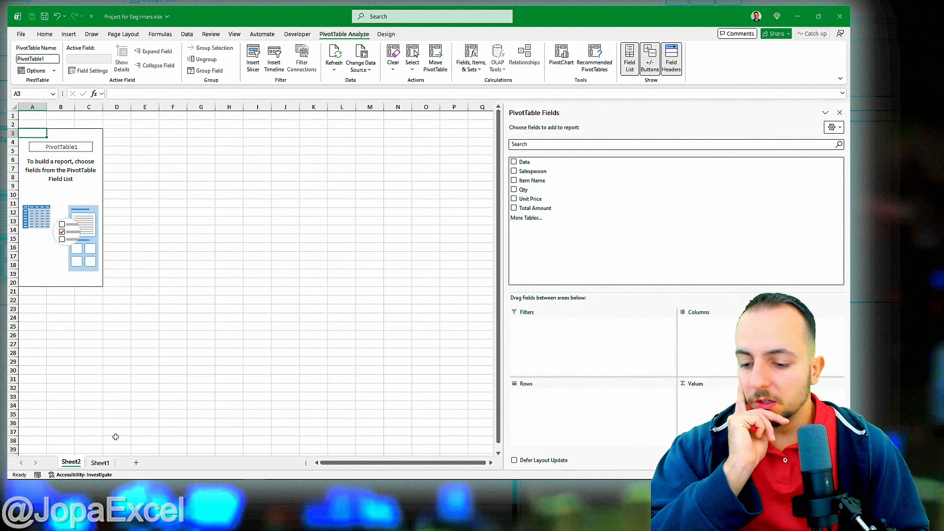
pyautogui.hotkey('ctrl', 'pagedown')
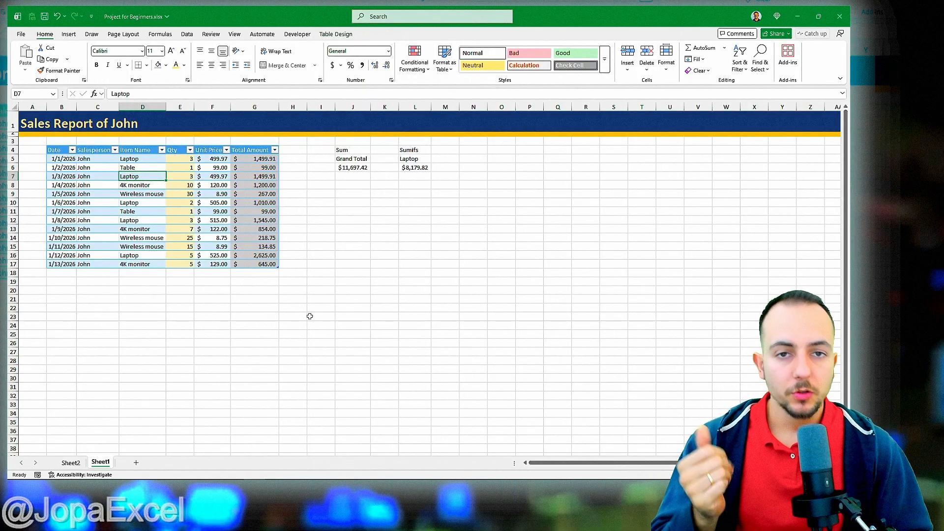
# Step: Add the Total Amount field to the Values area of the PivotTable on Sheet2
pyautogui.click(75, 463)
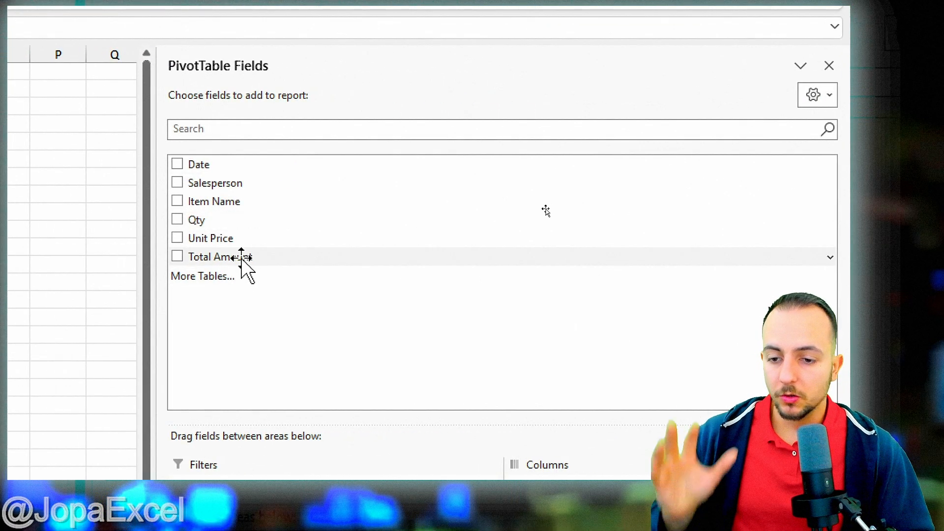
pyautogui.moveTo(238, 257); pyautogui.dragTo(588, 372)
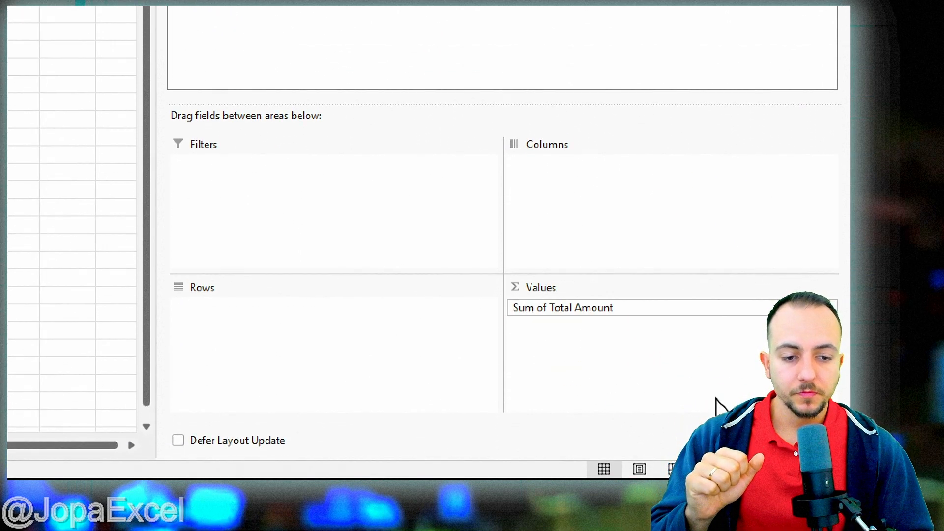
pyautogui.hotkey('ctrl', '2')
pyautogui.moveTo(518, 282); pyautogui.dragTo(566, 281)
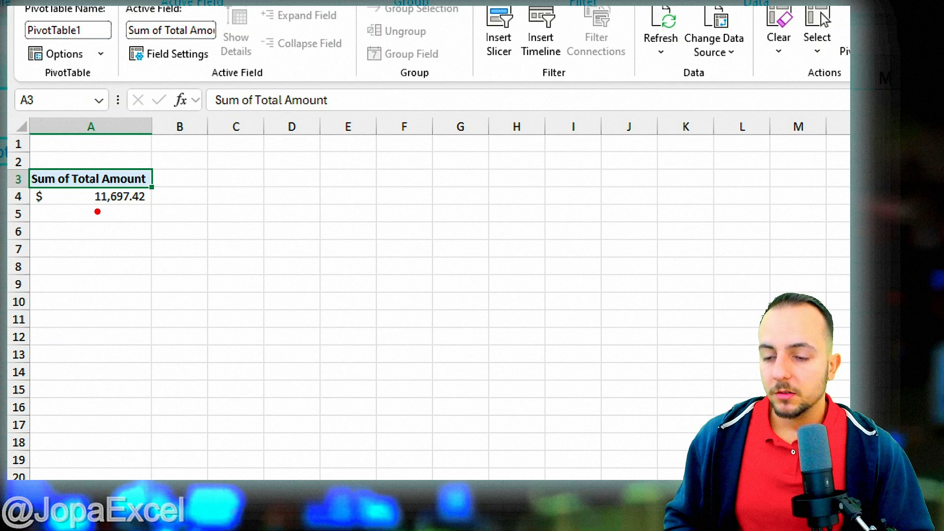
# Step: Compare the PivotTable's Total Amount sum with the SUM Grand Total in J6 of Sheet1
pyautogui.moveTo(97, 211)
pyautogui.mouseDown()
pyautogui.moveTo(156, 214)
pyautogui.moveTo(74, 213)
pyautogui.mouseUp()
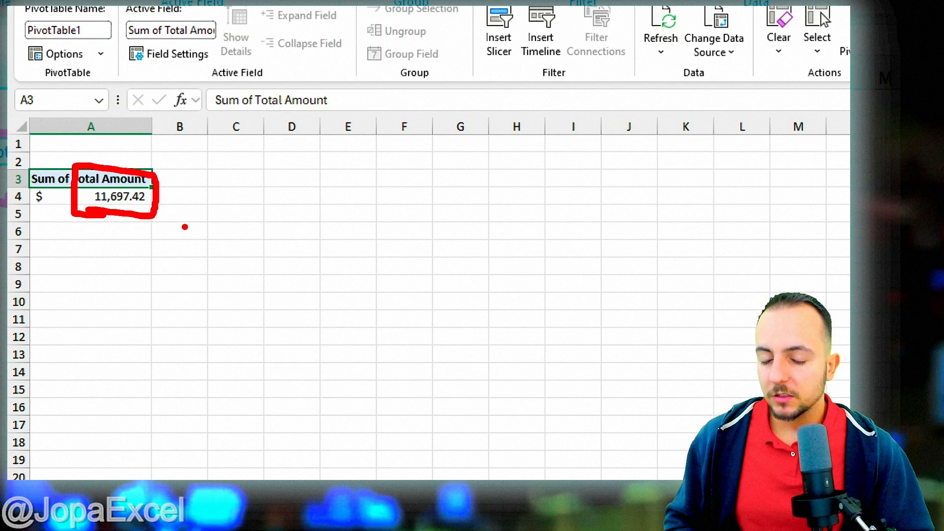
pyautogui.press('Escape')
pyautogui.hotkey('ctrl', '4')
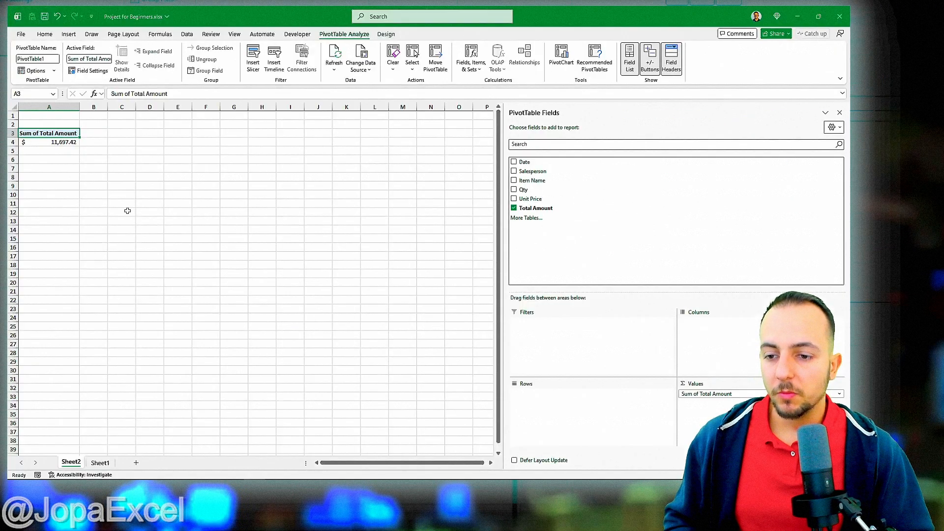
pyautogui.click(102, 462)
pyautogui.hotkey('ctrl', '4')
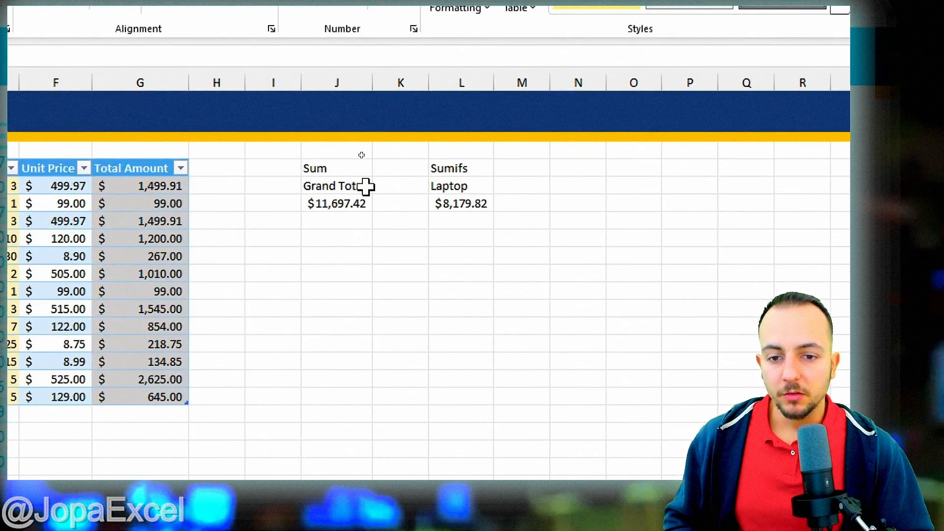
pyautogui.hotkey('ctrl', '4')
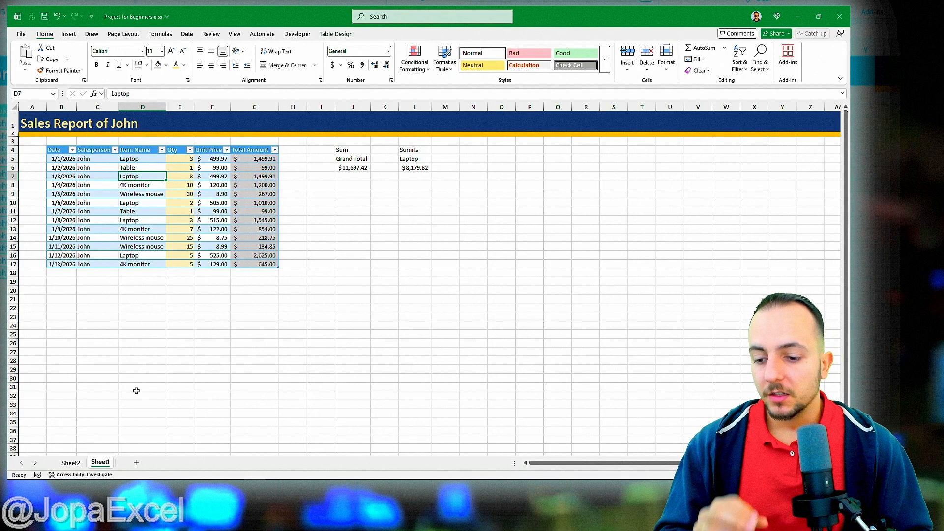
# Step: Add the Item Name field to the Rows area of the PivotTable on Sheet2
pyautogui.click(72, 462)
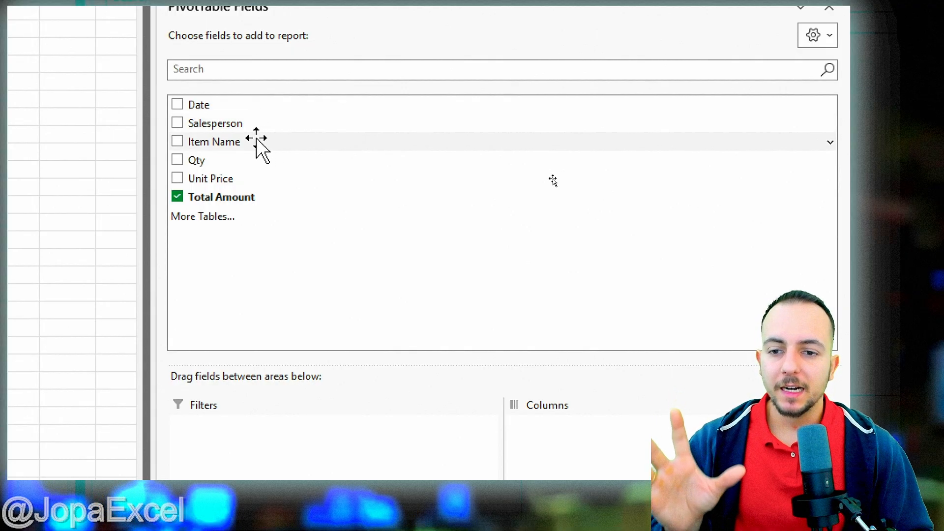
pyautogui.moveTo(244, 143); pyautogui.dragTo(300, 530)
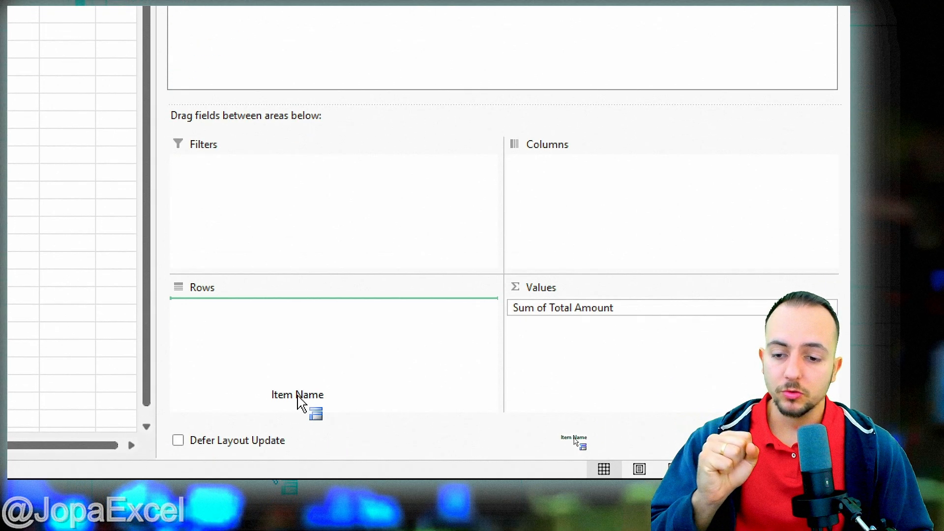
pyautogui.moveTo(297, 396); pyautogui.dragTo(298, 393)
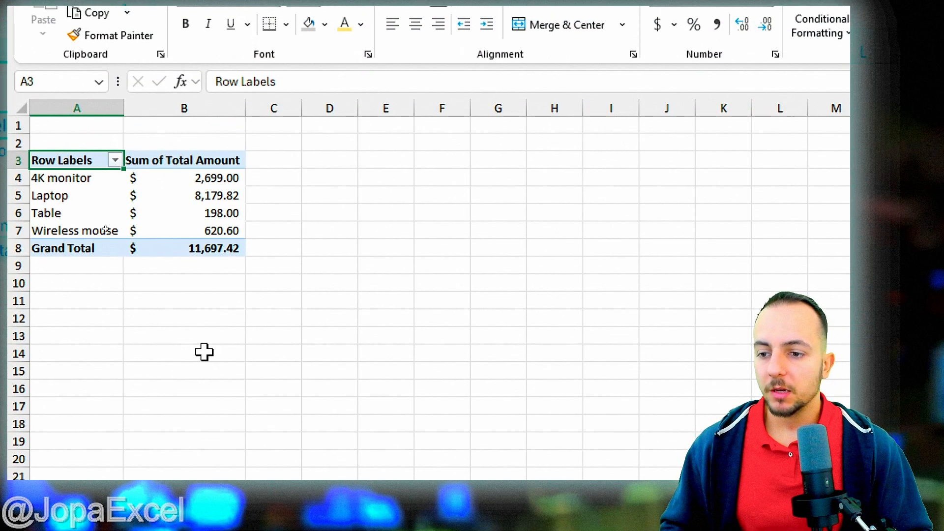
pyautogui.moveTo(22, 182)
pyautogui.mouseDown()
pyautogui.moveTo(139, 211)
pyautogui.moveTo(256, 204)
pyautogui.moveTo(352, 231)
pyautogui.mouseUp()
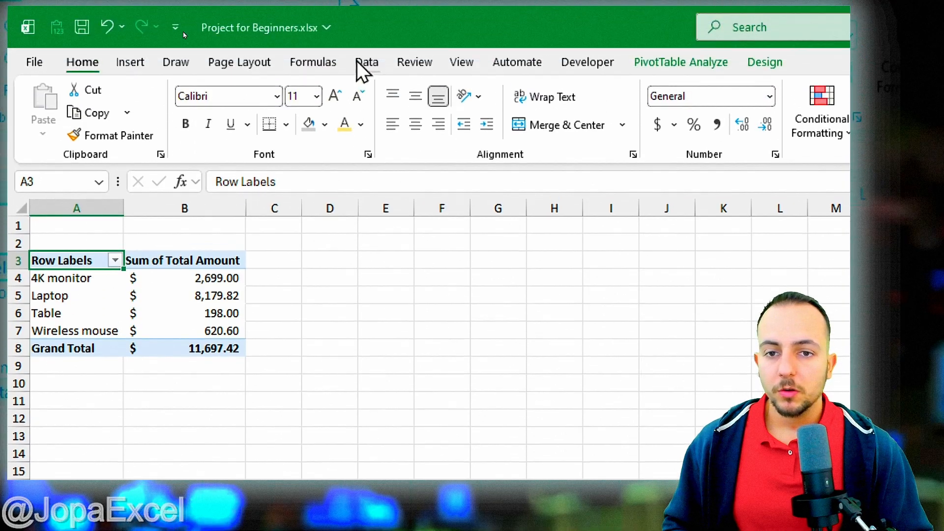
# Step: Refresh all data in the workbook to update the PivotTable from its source table
pyautogui.click(368, 63)
pyautogui.click(345, 133)
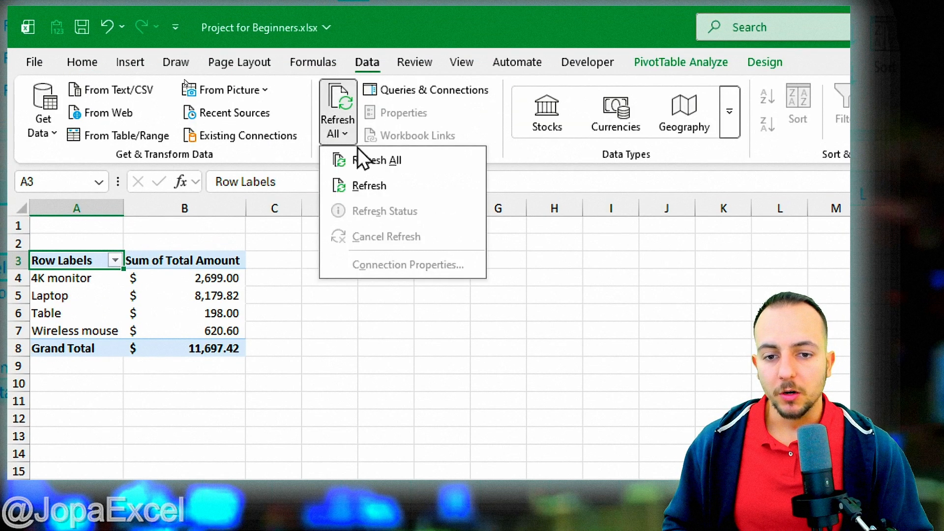
pyautogui.click(388, 164)
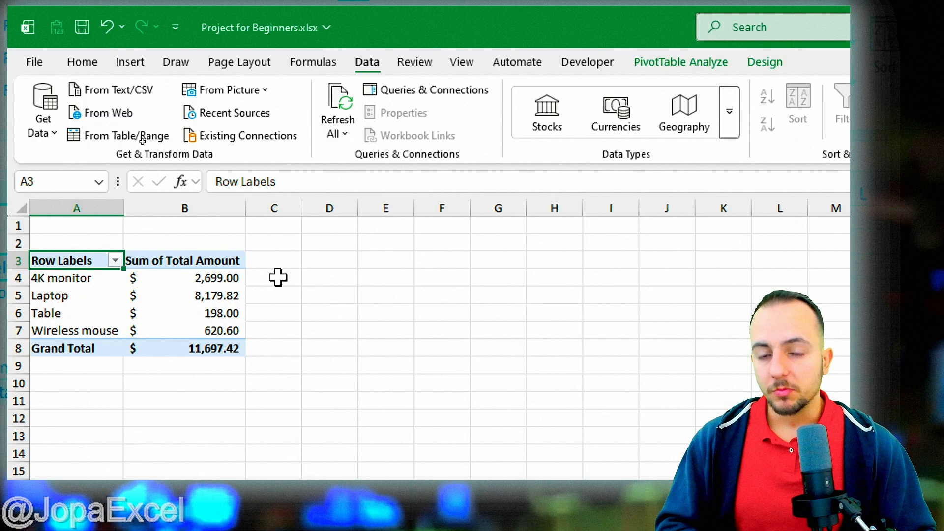
pyautogui.click(85, 63)
pyautogui.click(367, 66)
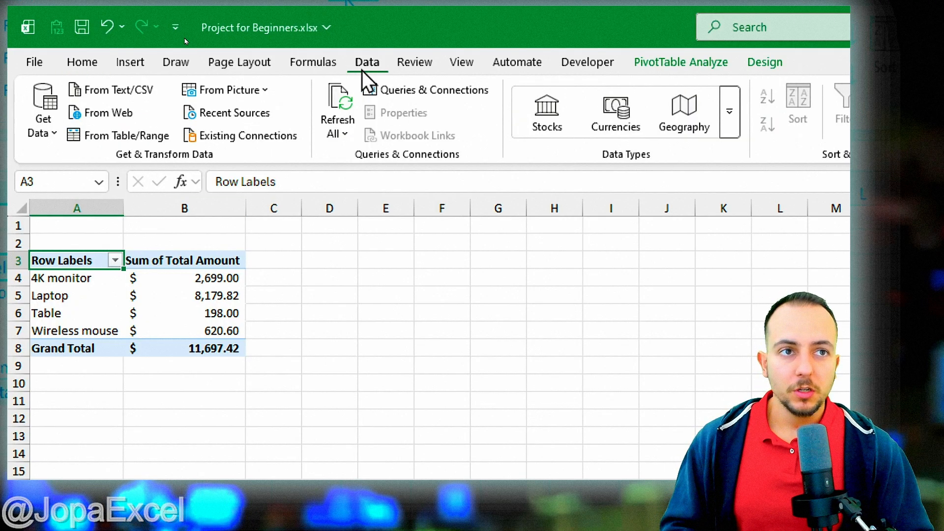
pyautogui.click(342, 139)
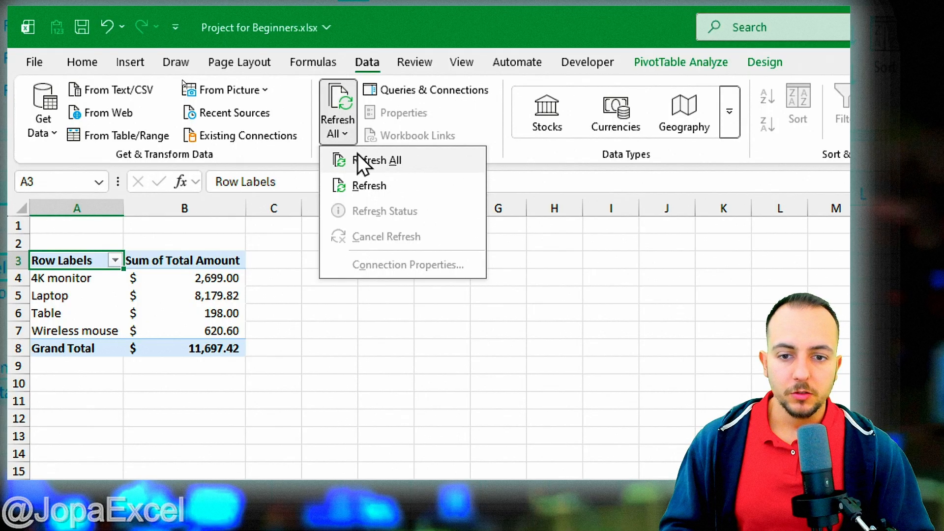
pyautogui.click(358, 155)
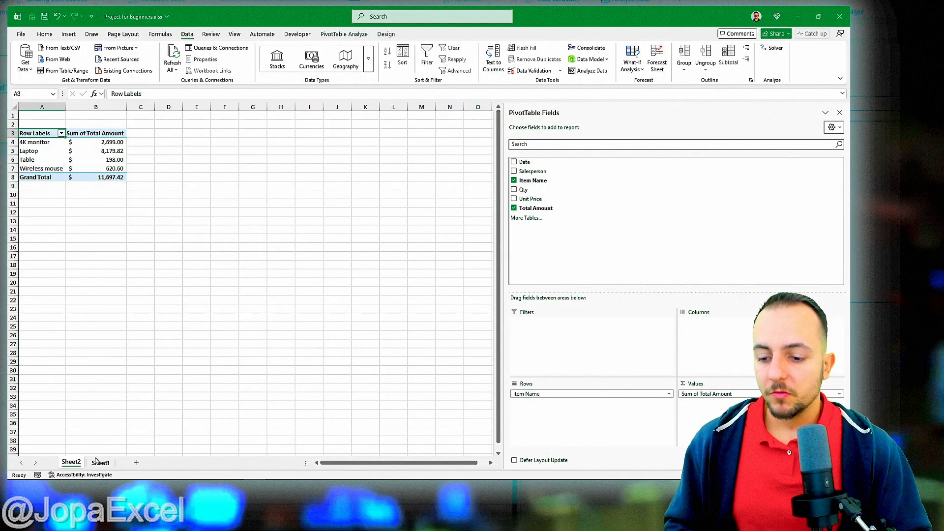
# Step: Copy the whole PivotTable in A3:B8 of Sheet2 and paste the duplicate at D3
pyautogui.click(98, 463)
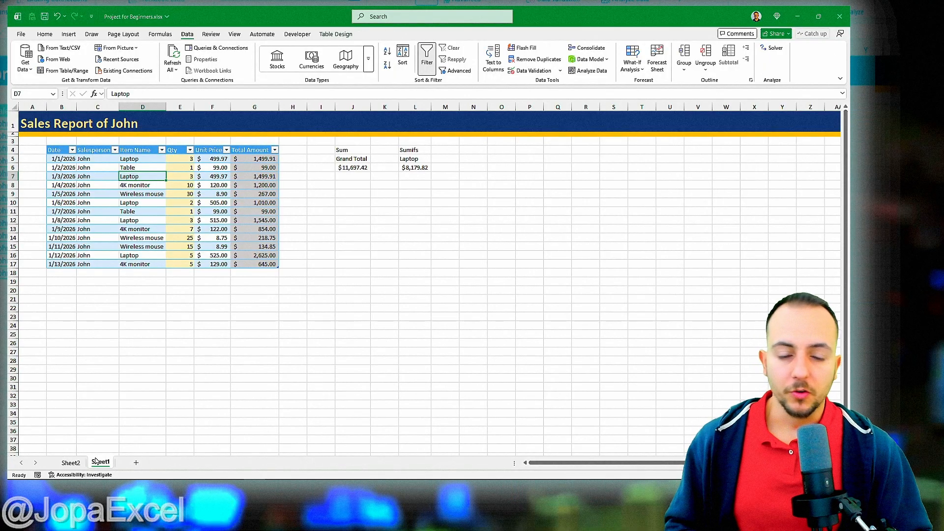
pyautogui.click(83, 462)
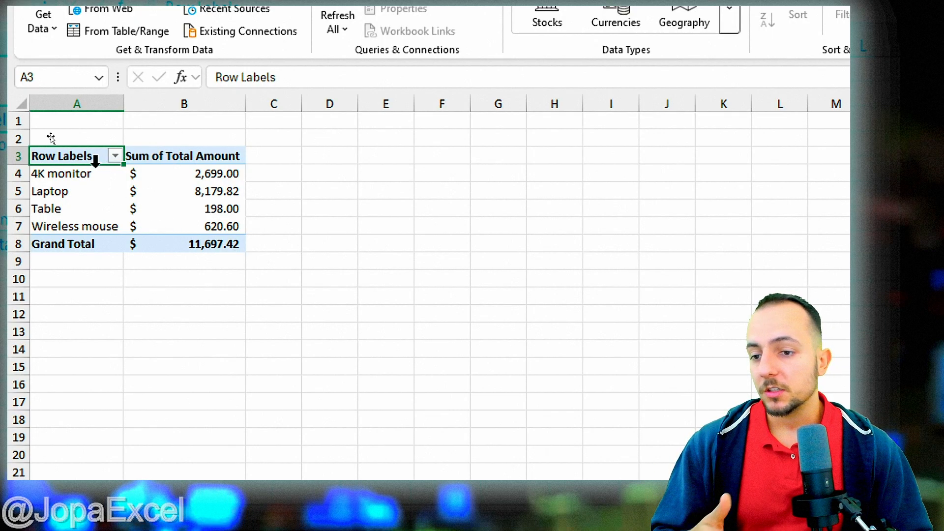
pyautogui.moveTo(90, 158); pyautogui.dragTo(183, 243)
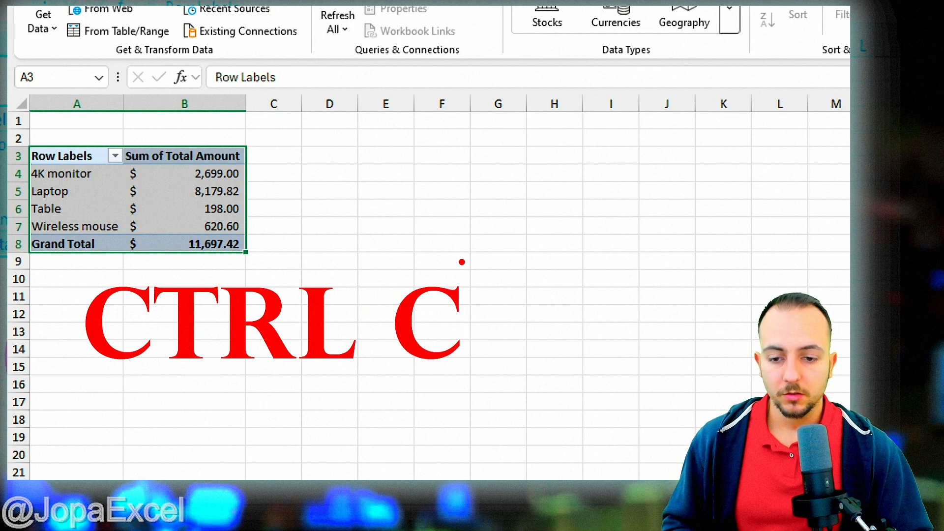
pyautogui.hotkey('ctrl', 'c')
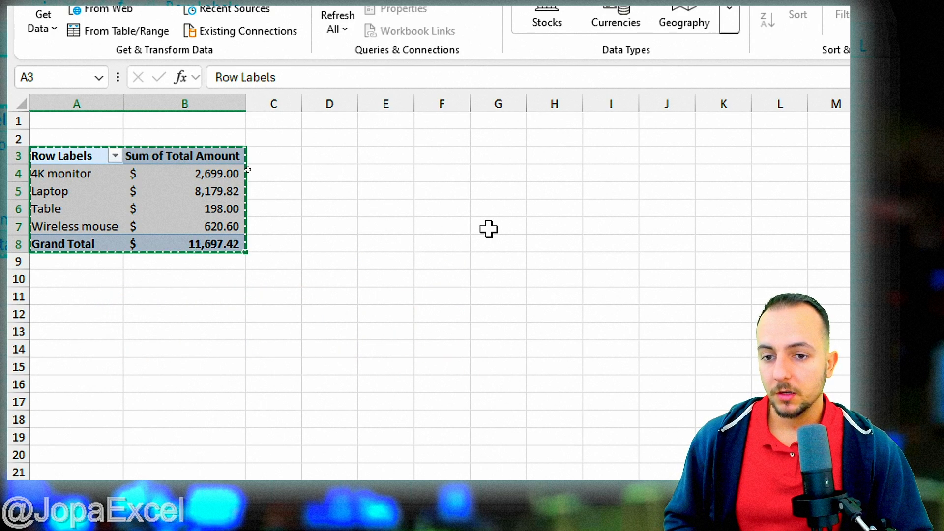
pyautogui.click(272, 102)
pyautogui.click(324, 151)
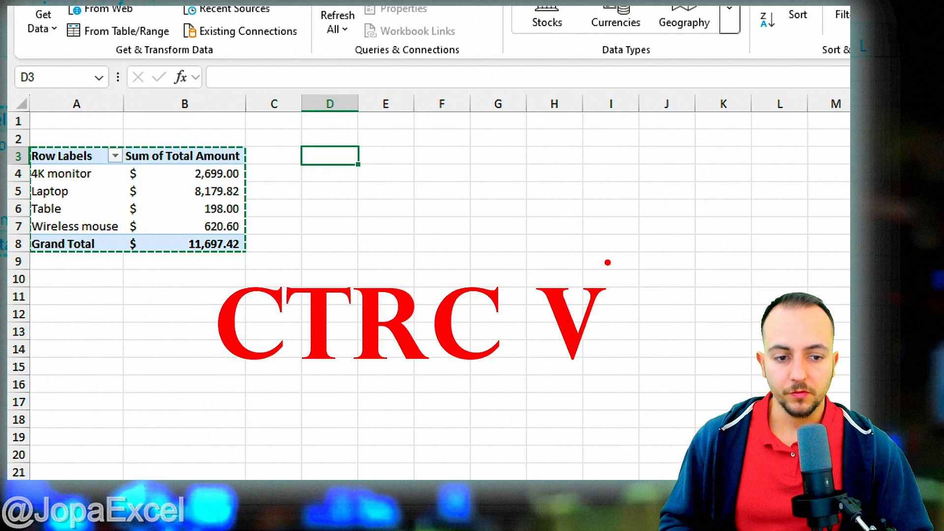
pyautogui.hotkey('ctrl', 'v')
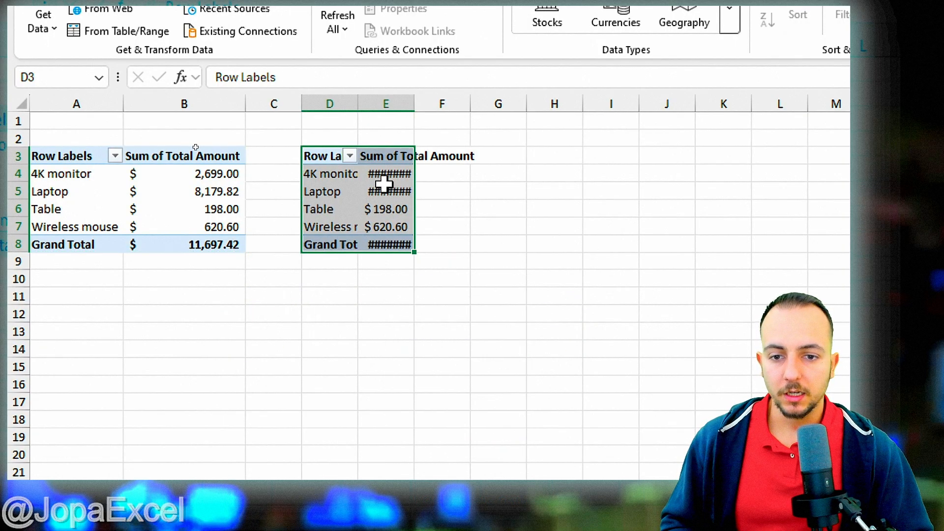
# Step: In the duplicate PivotTable at D3, add Qty to the Values area and remove Total Amount from it
pyautogui.click(386, 191)
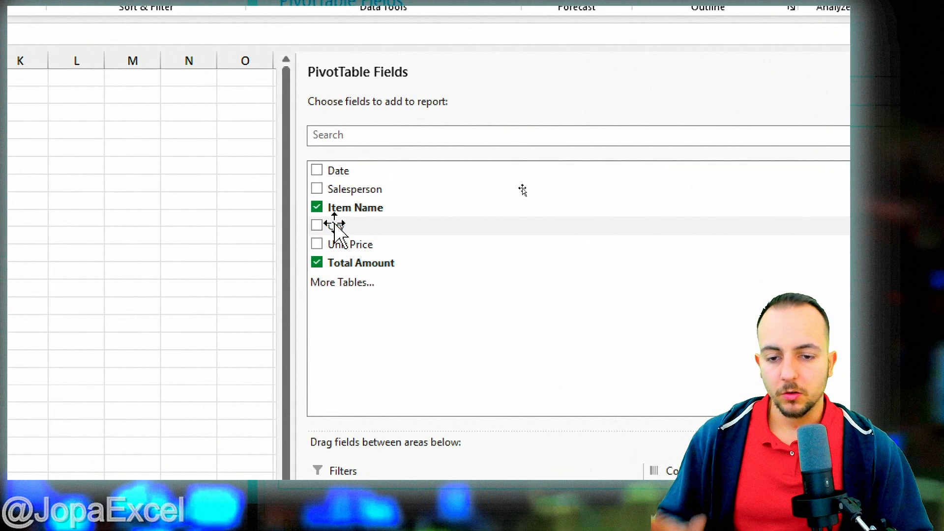
pyautogui.moveTo(337, 226); pyautogui.dragTo(620, 392)
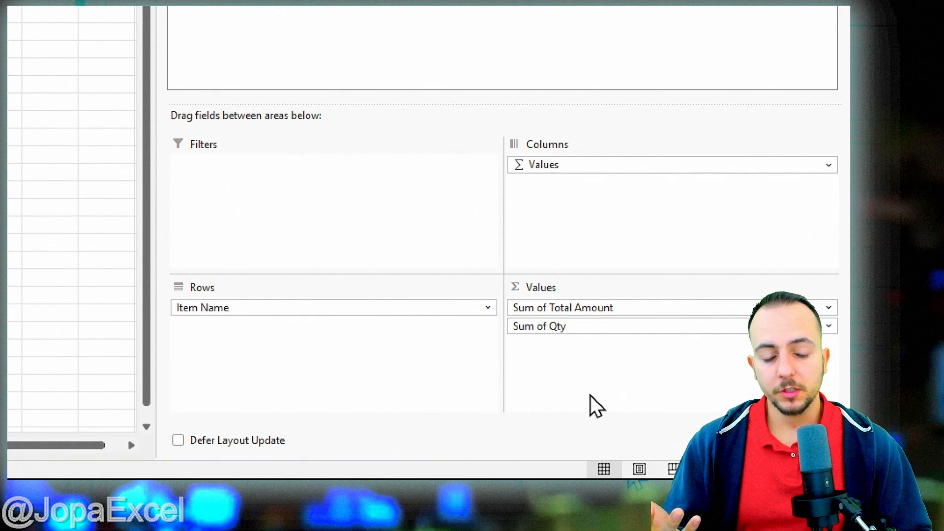
pyautogui.click(585, 306)
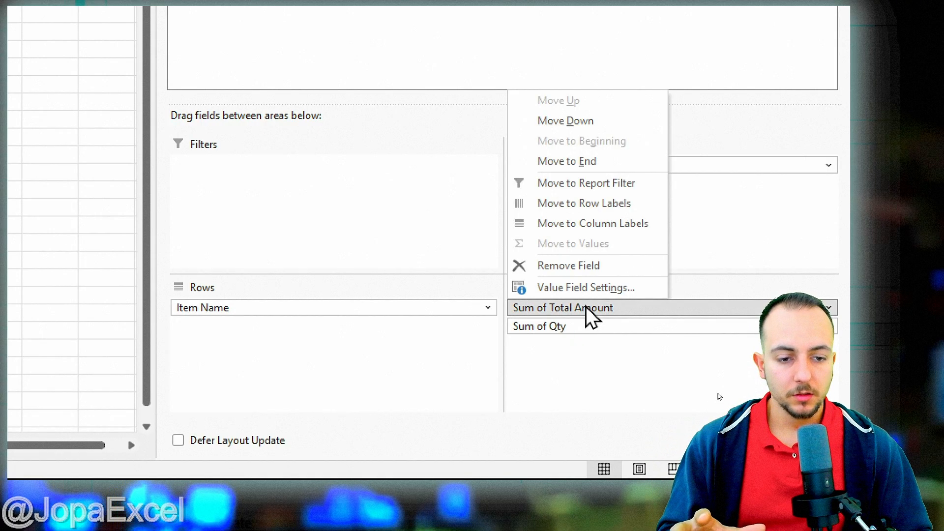
pyautogui.click(585, 270)
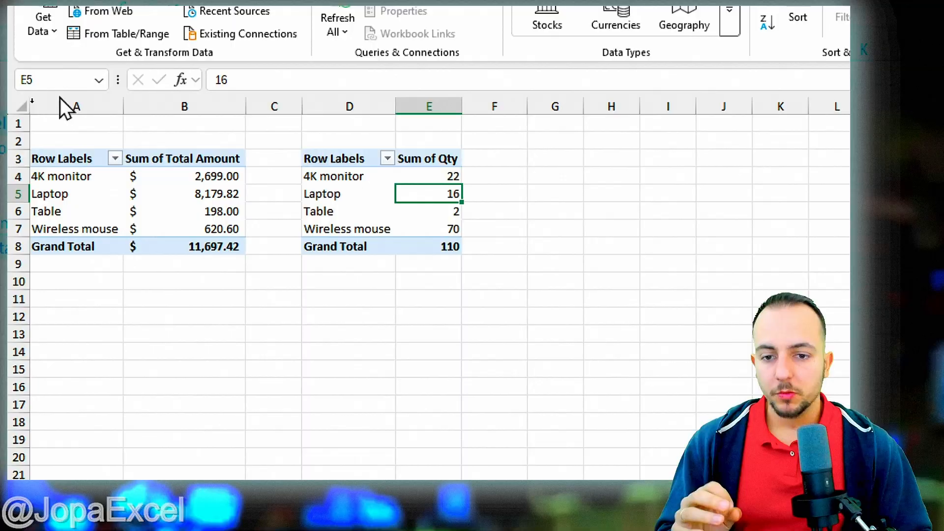
# Step: Compare the item labels and summed values of the Total Amount PivotTable in A3:B8 and the Qty PivotTable in D3:E8
pyautogui.click(313, 333)
pyautogui.click(78, 101)
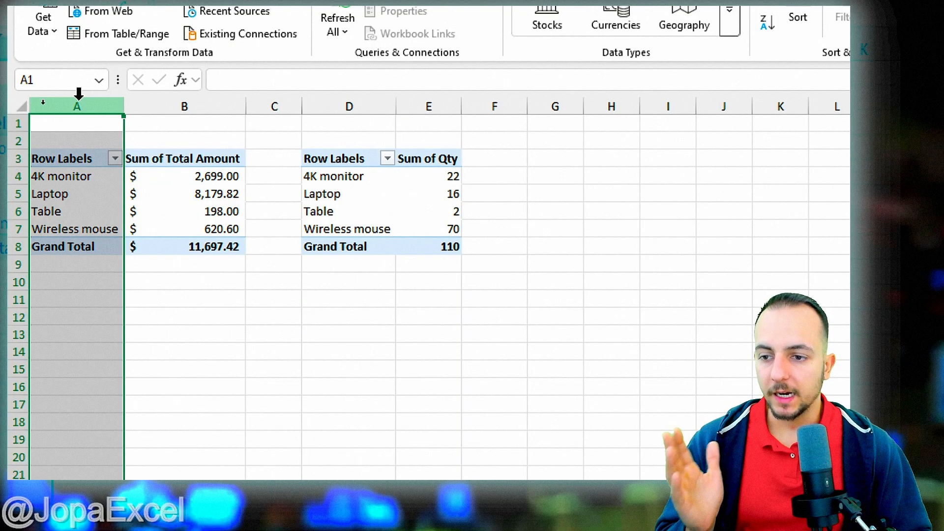
pyautogui.click(169, 101)
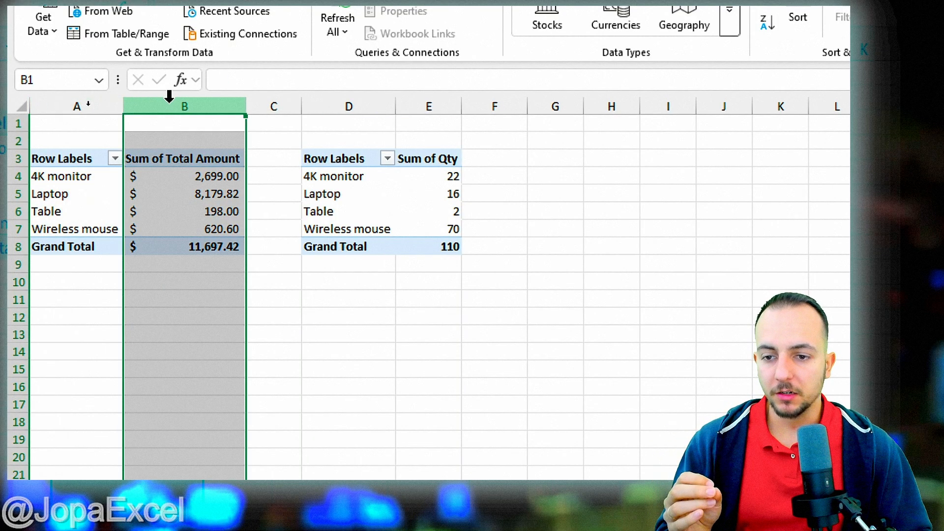
pyautogui.click(346, 100)
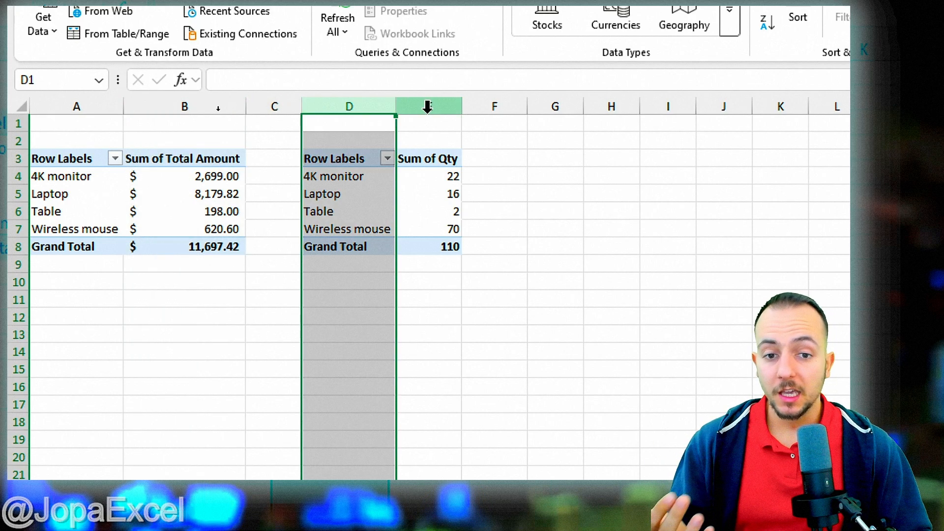
pyautogui.click(429, 104)
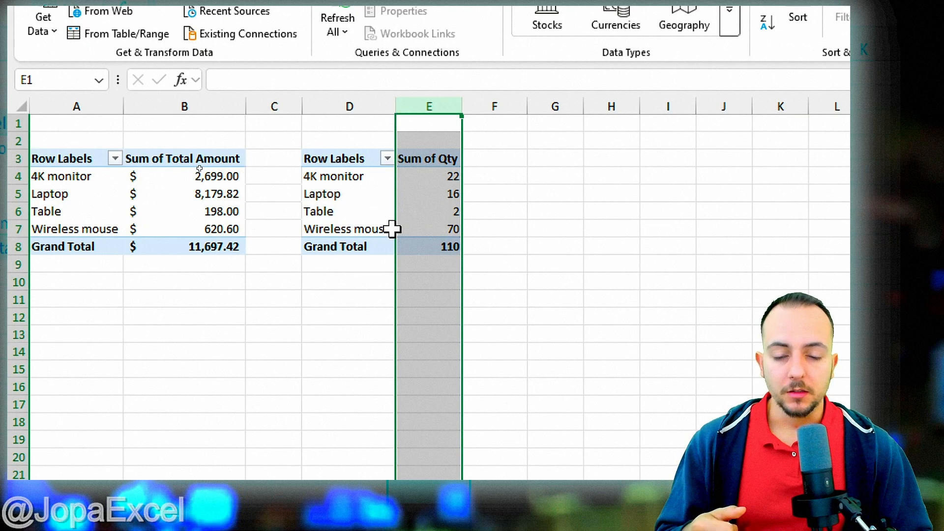
pyautogui.click(343, 158)
pyautogui.click(347, 178)
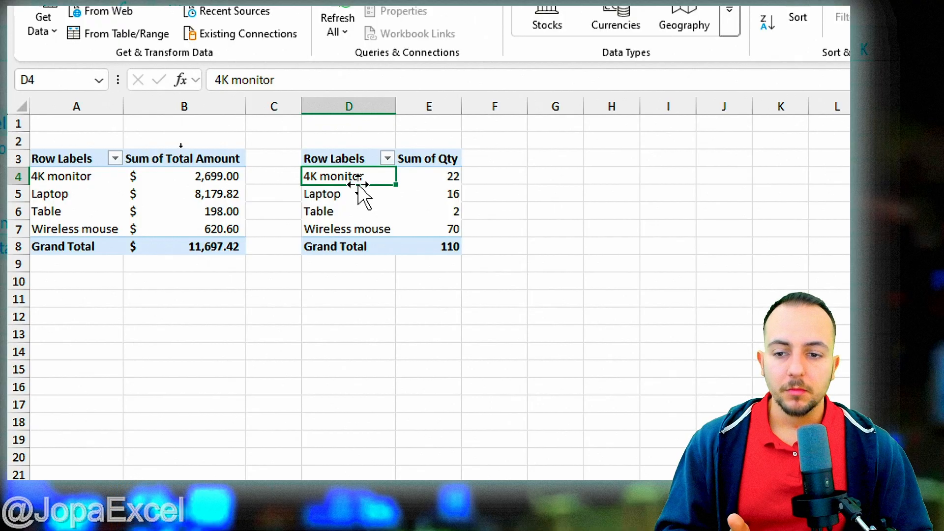
pyautogui.moveTo(64, 195); pyautogui.dragTo(197, 193)
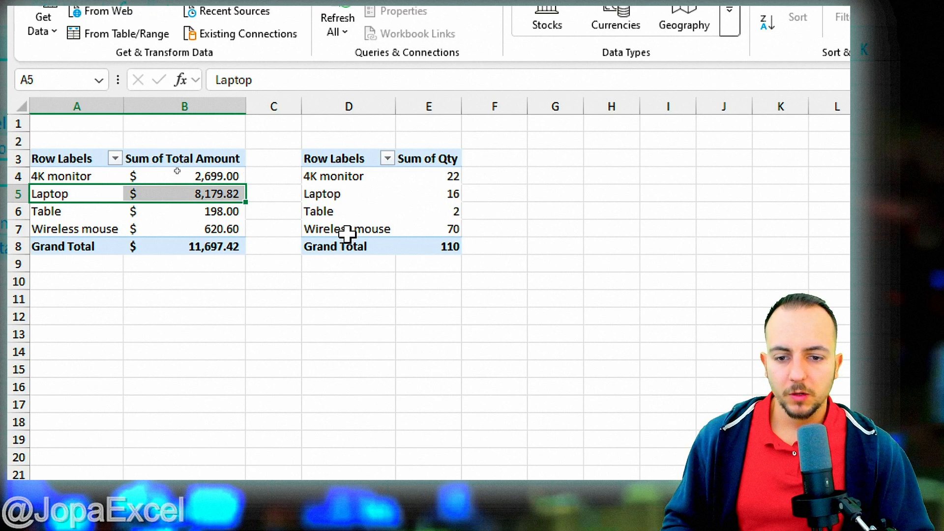
pyautogui.moveTo(347, 233); pyautogui.dragTo(442, 237)
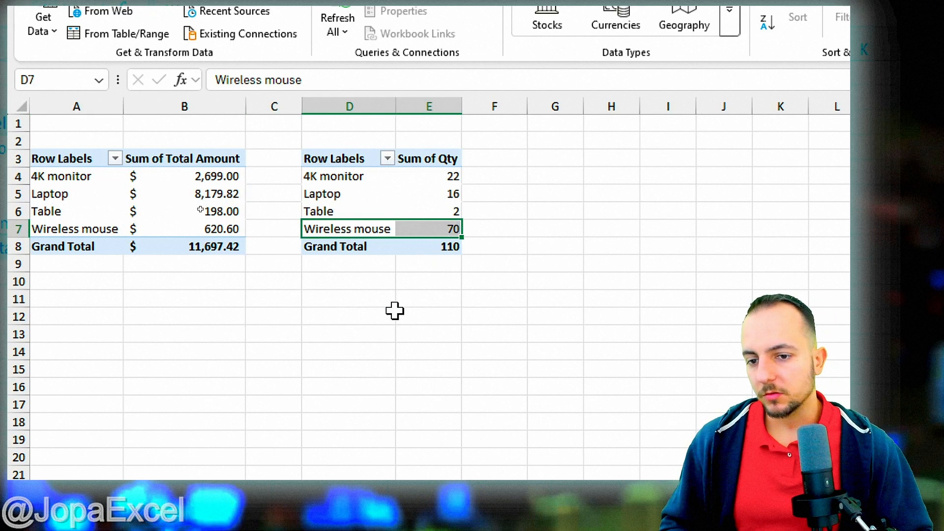
pyautogui.click(192, 227)
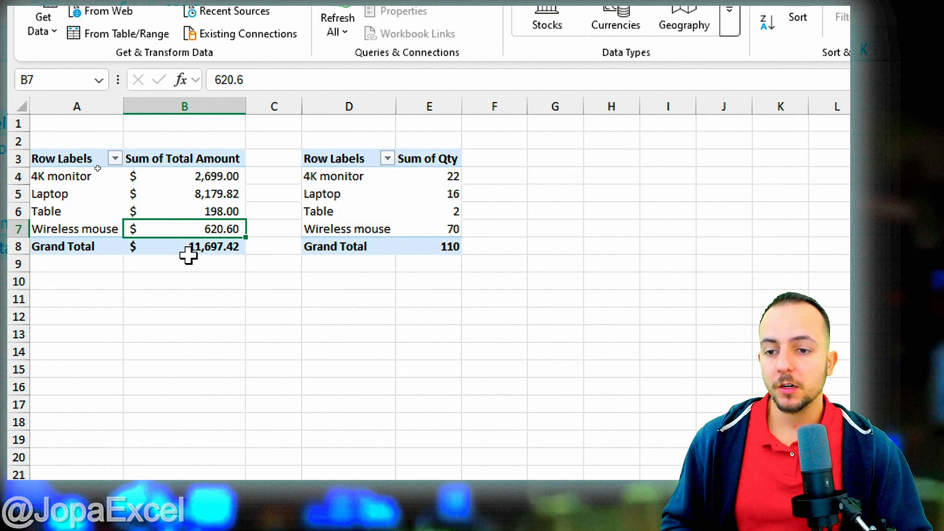
pyautogui.moveTo(181, 177); pyautogui.dragTo(132, 131)
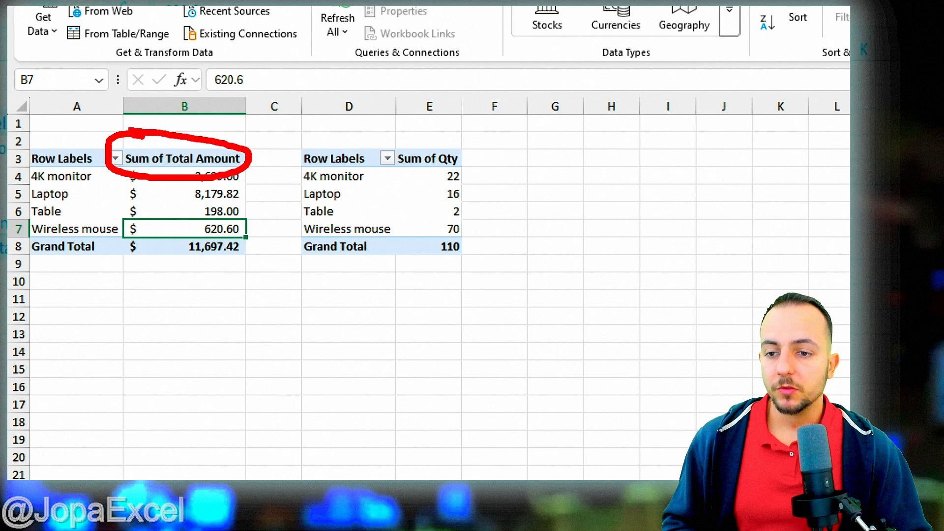
# Step: Copy the whole Qty PivotTable in D3:E8 of Sheet2 and paste the duplicate at G3
pyautogui.press('Escape')
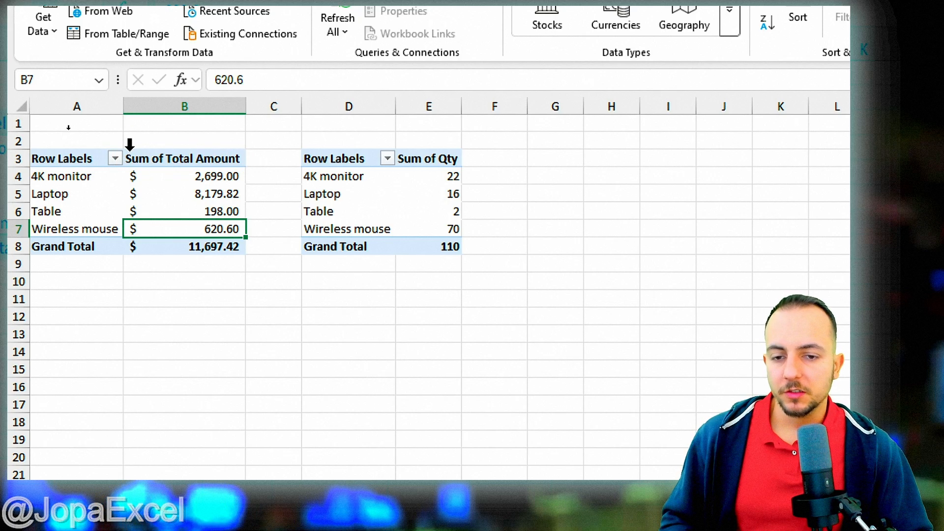
pyautogui.moveTo(355, 157); pyautogui.dragTo(437, 241)
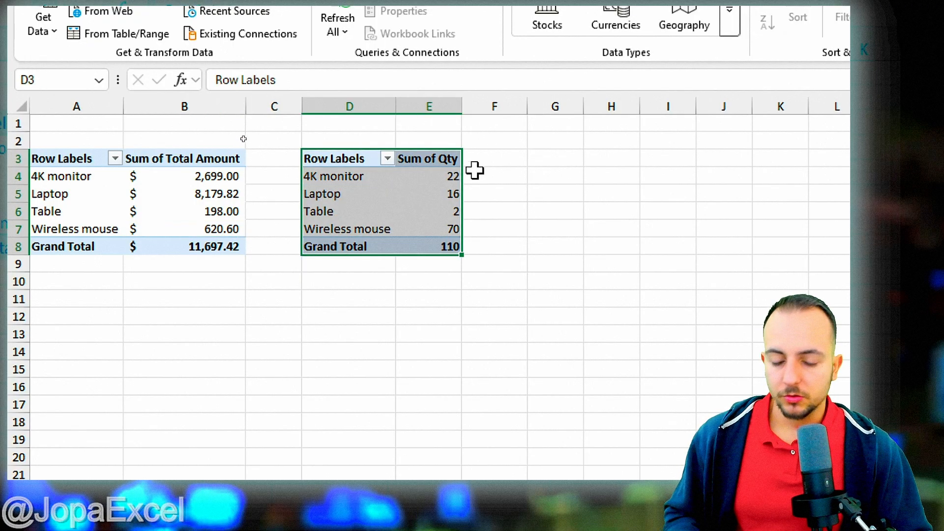
pyautogui.hotkey('ctrl', 'c')
pyautogui.click(557, 160)
pyautogui.hotkey('ctrl', 'v')
pyautogui.click(600, 214)
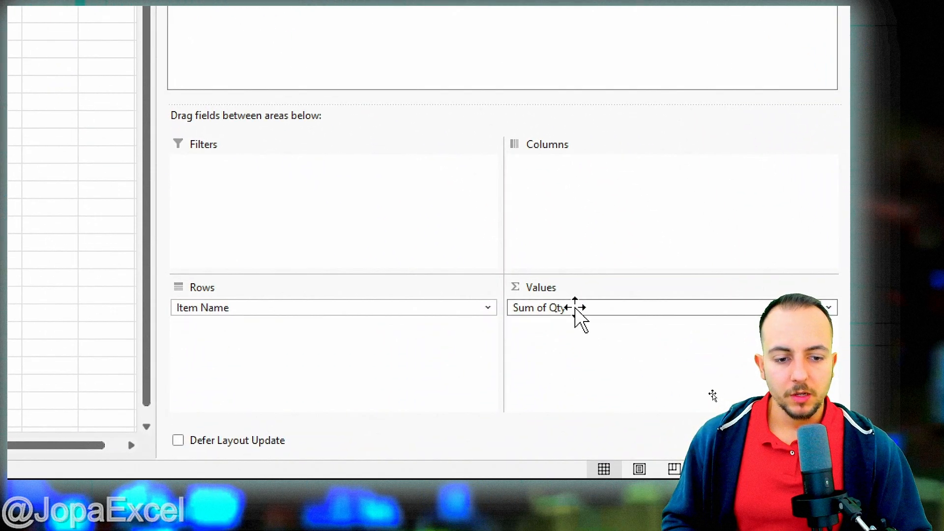
# Step: In the duplicate PivotTable at G3, remove Qty from the Values area and add Unit Price to it
pyautogui.click(591, 371)
pyautogui.click(594, 336)
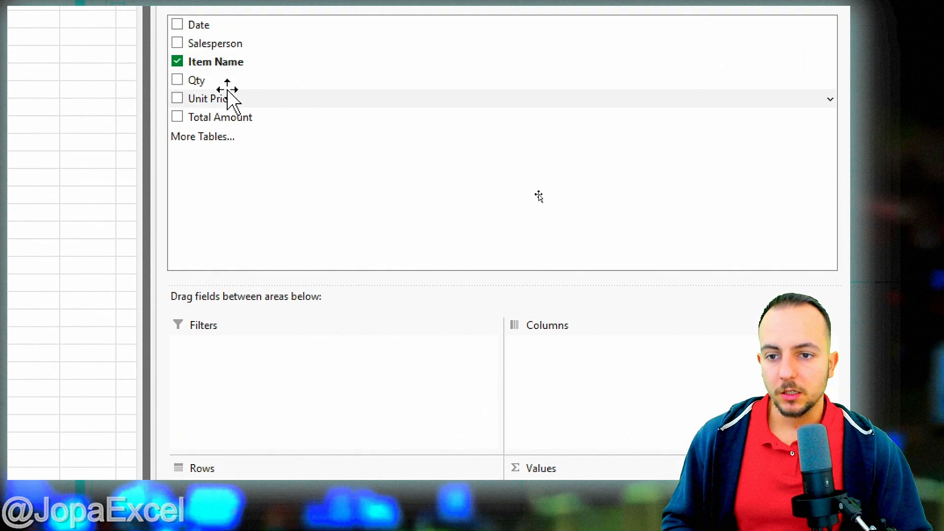
pyautogui.moveTo(217, 90); pyautogui.dragTo(665, 524)
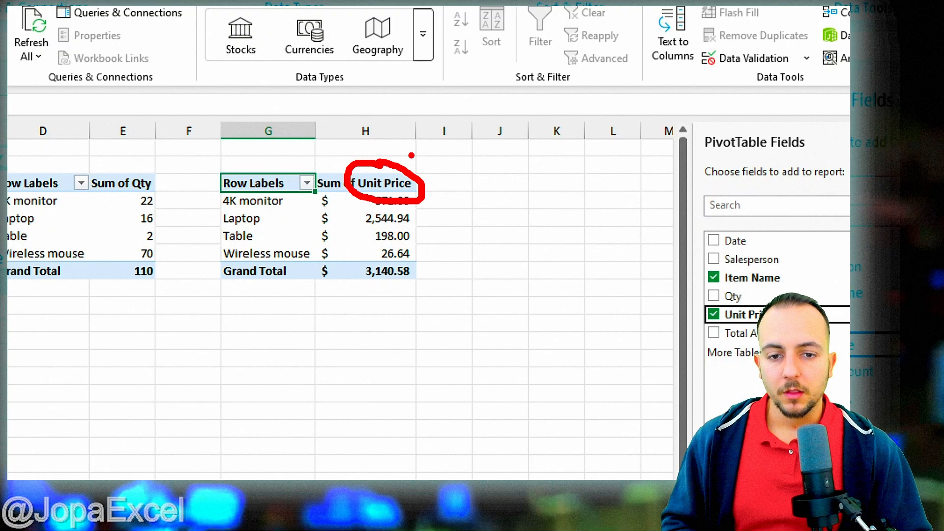
pyautogui.moveTo(411, 155); pyautogui.dragTo(444, 171)
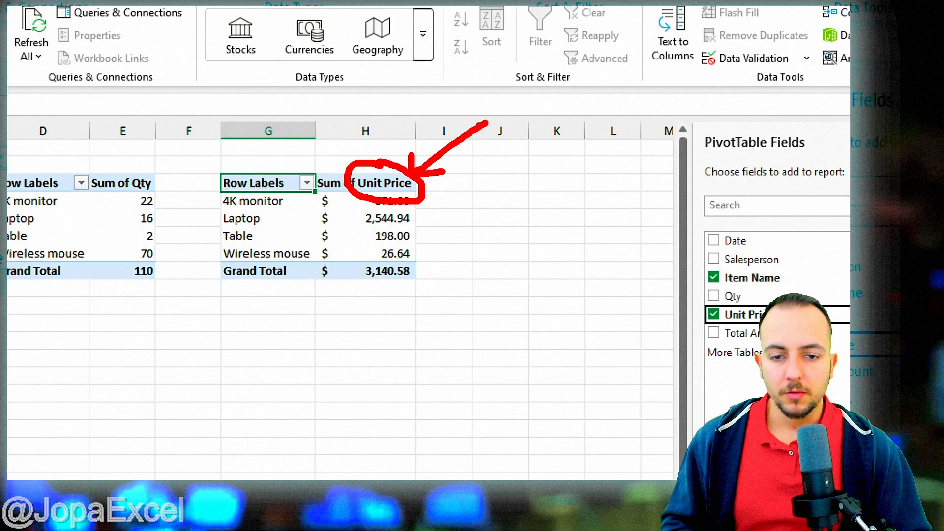
pyautogui.press('Escape')
# Step: Change the Unit Price value field of the PivotTable at G3 to be summarized by Average
pyautogui.click(305, 253)
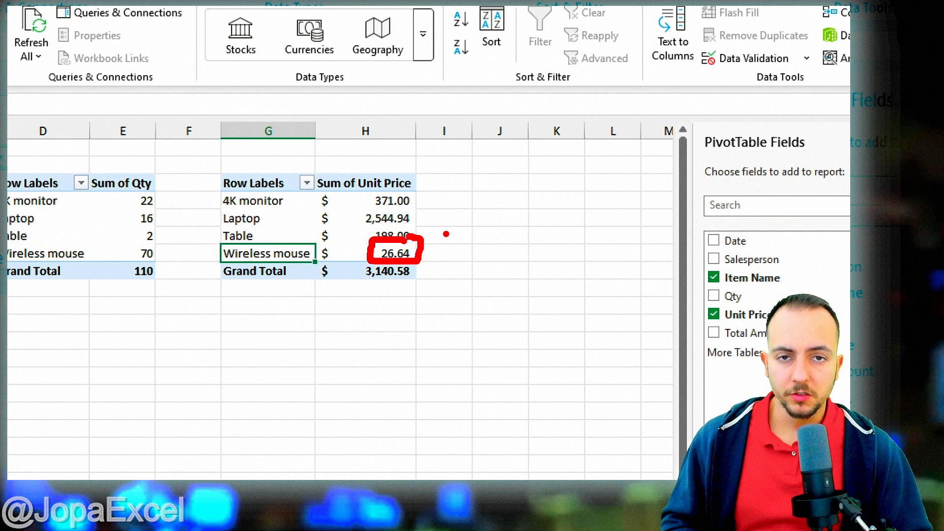
pyautogui.press('Escape')
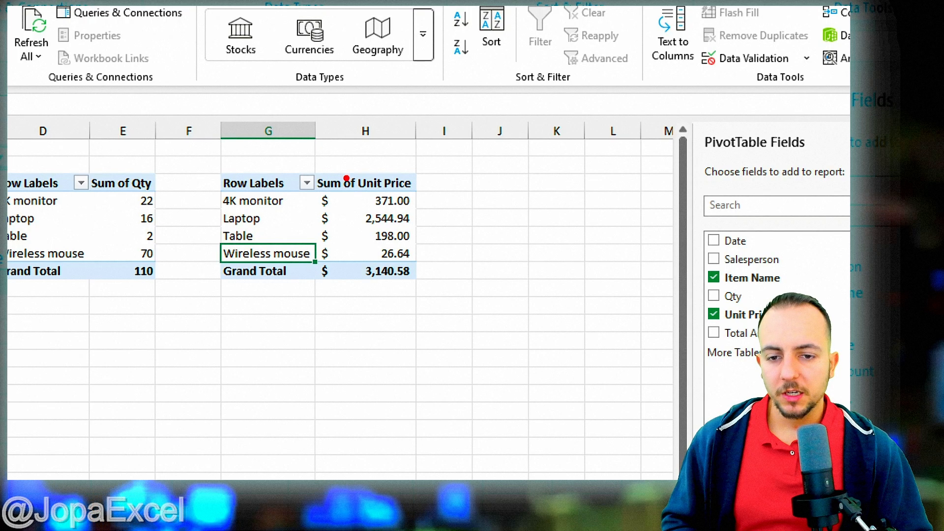
pyautogui.moveTo(325, 169); pyautogui.dragTo(336, 198)
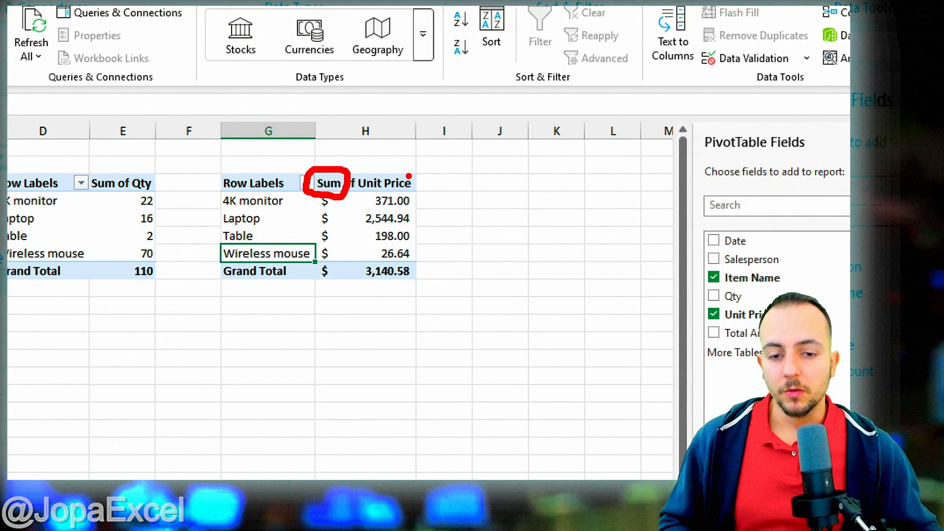
pyautogui.press('Escape')
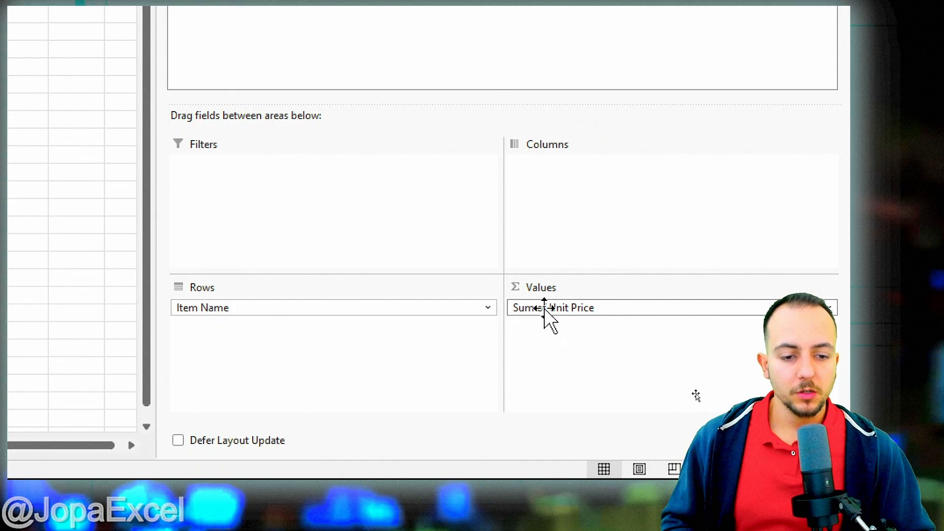
pyautogui.rightClick(545, 356)
pyautogui.click(565, 289)
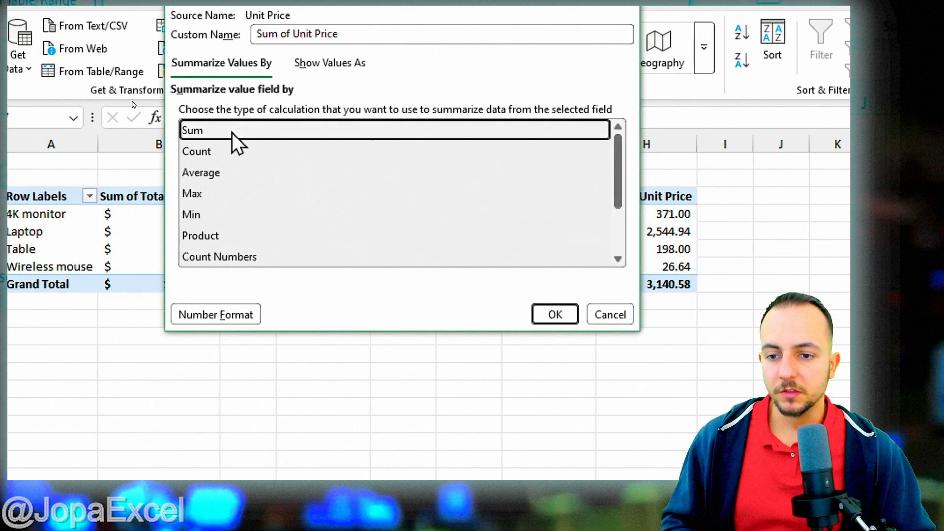
pyautogui.click(240, 173)
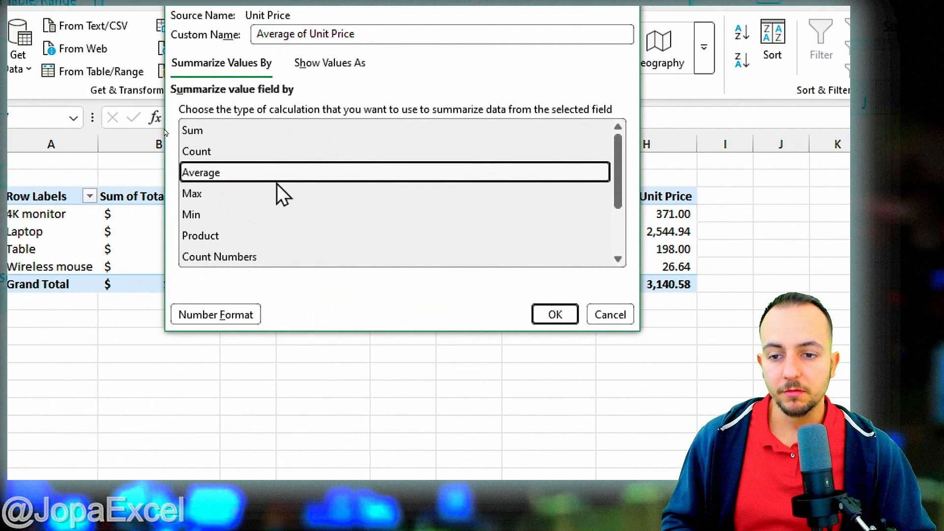
pyautogui.click(555, 314)
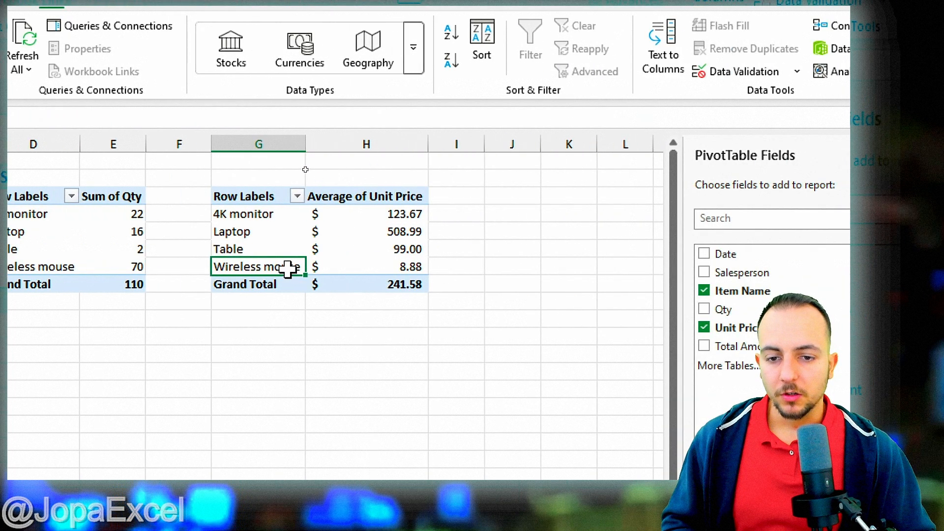
# Step: Review the average unit price per item in the PivotTable at G3 alongside the Total Amount PivotTable at A3
pyautogui.moveTo(290, 267); pyautogui.dragTo(385, 272)
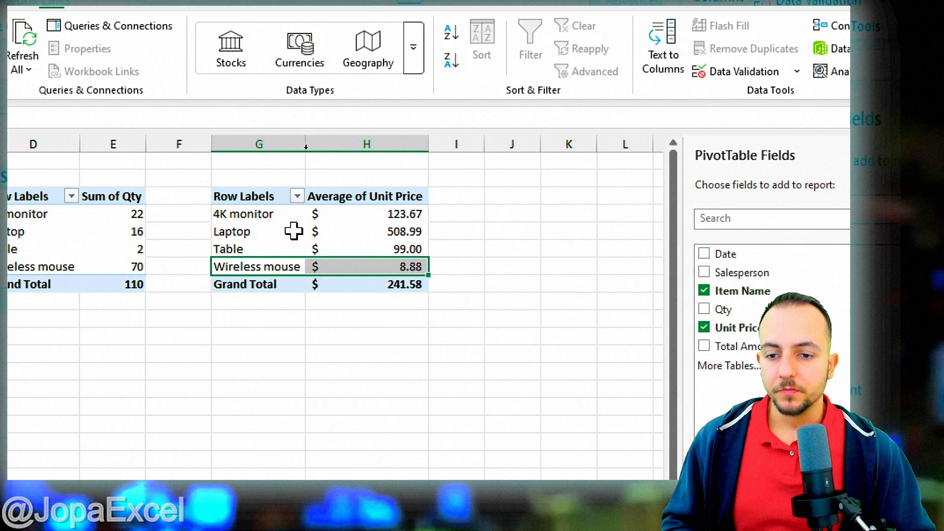
pyautogui.click(265, 215)
pyautogui.click(339, 215)
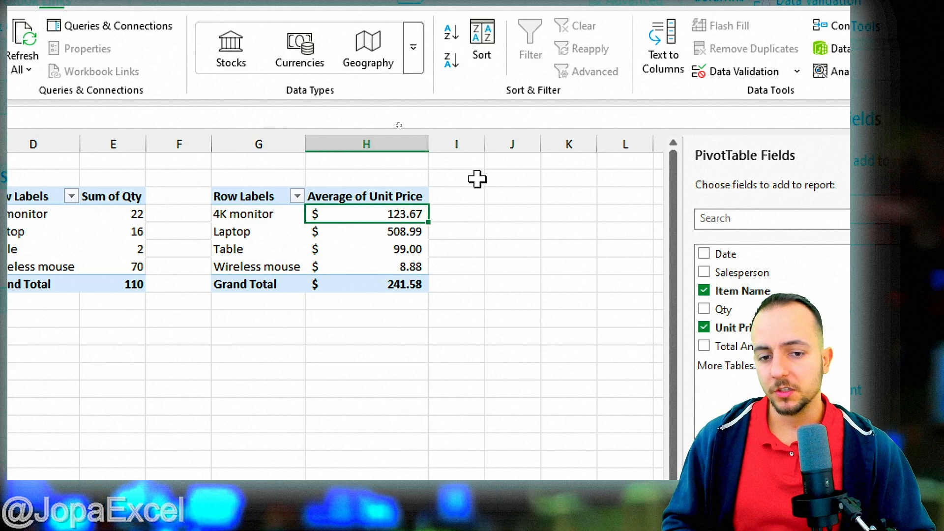
pyautogui.click(238, 198)
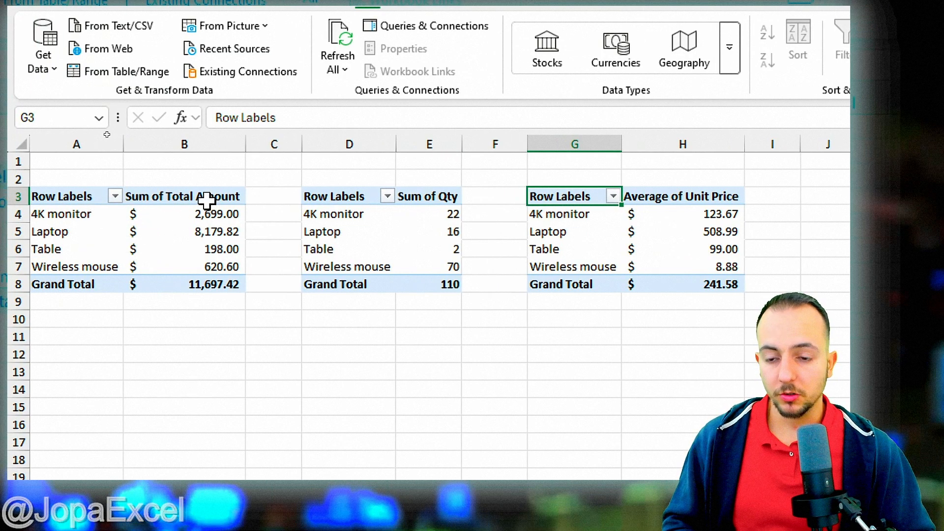
pyautogui.click(94, 212)
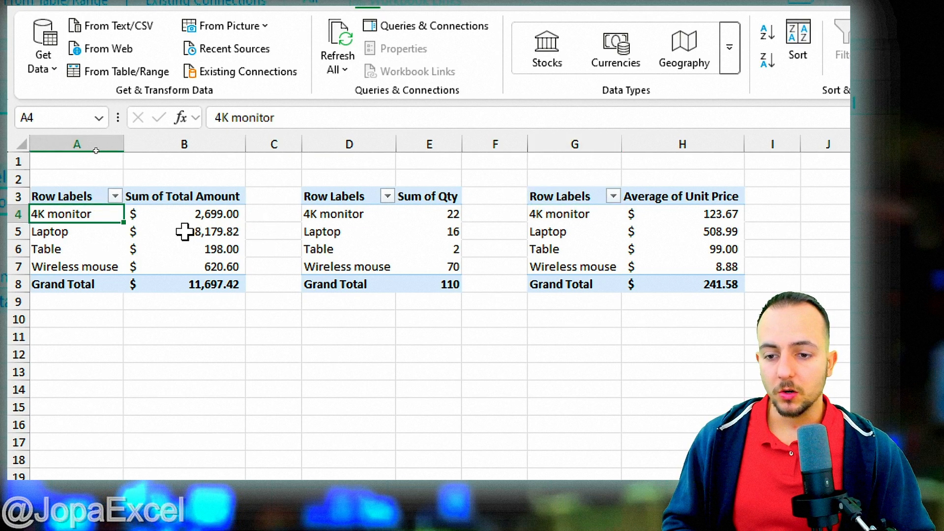
# Step: Insert a 2-D clustered column chart from the Total Amount PivotTable and place it below that table, around rows 10 to 24
pyautogui.click(185, 231)
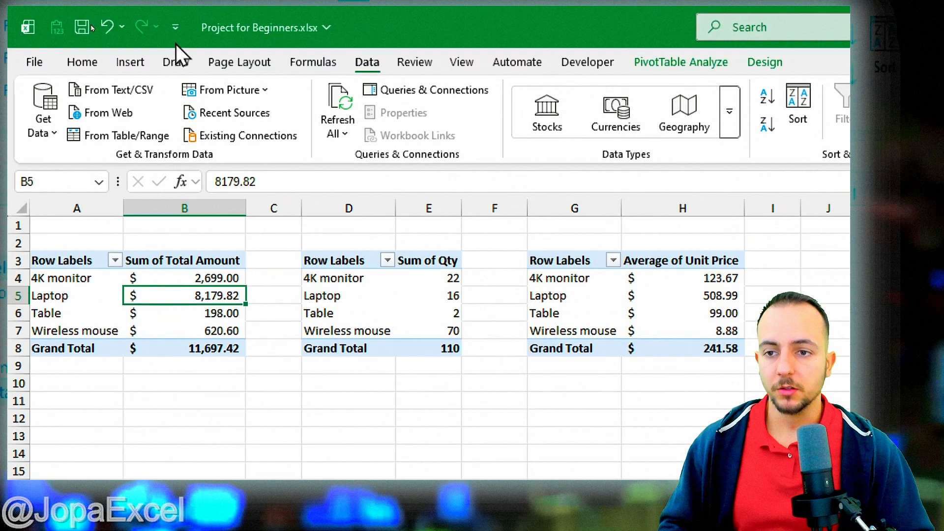
pyautogui.click(131, 62)
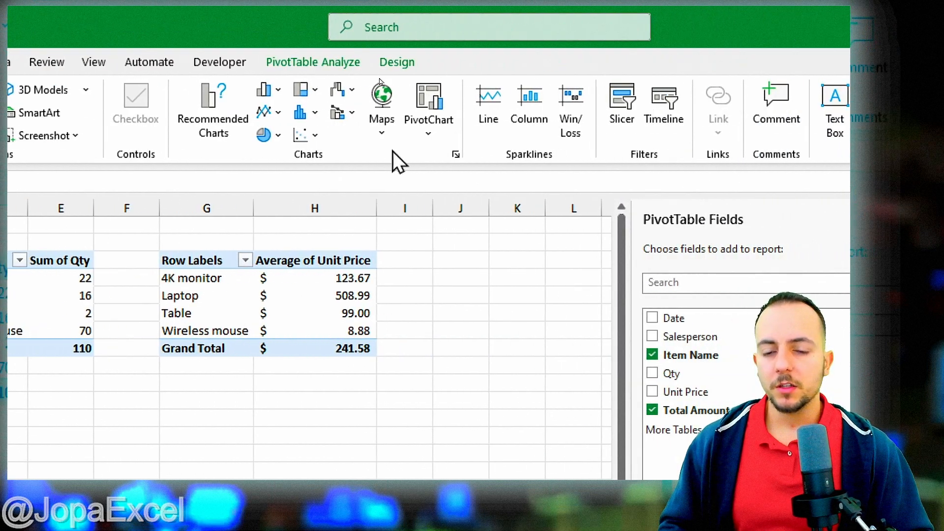
pyautogui.click(279, 94)
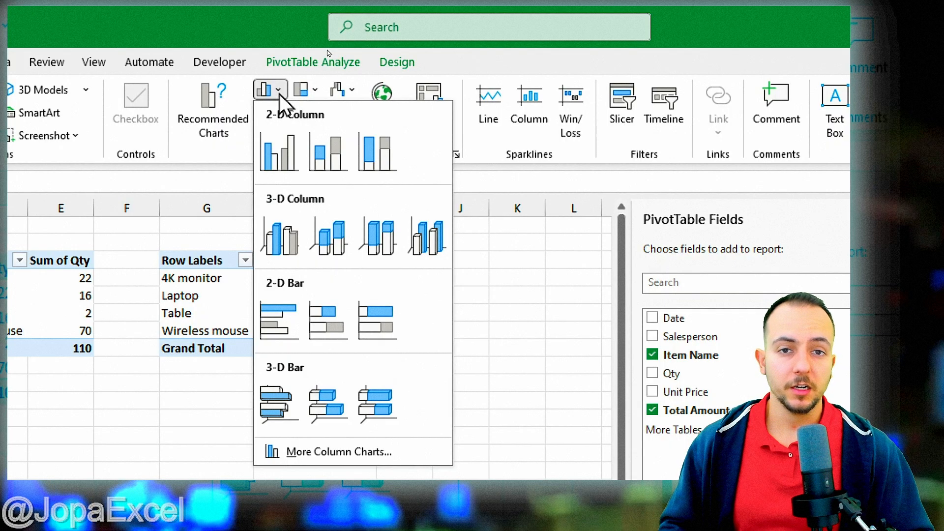
pyautogui.click(290, 152)
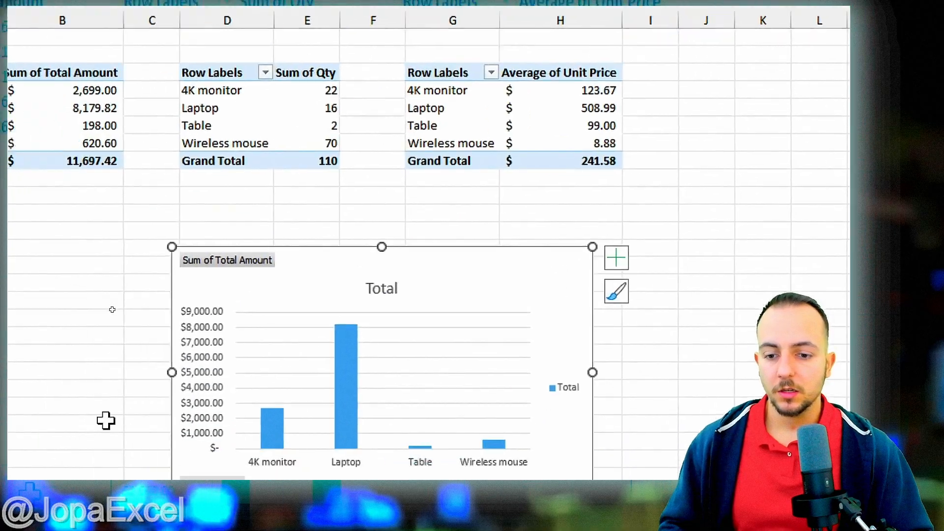
pyautogui.moveTo(388, 156); pyautogui.dragTo(199, 102)
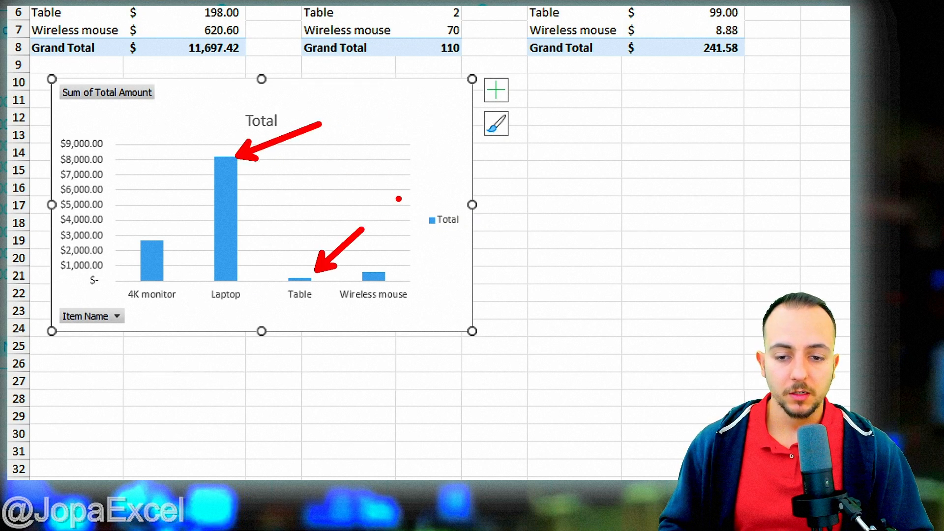
pyautogui.press('Escape')
pyautogui.press('Escape')
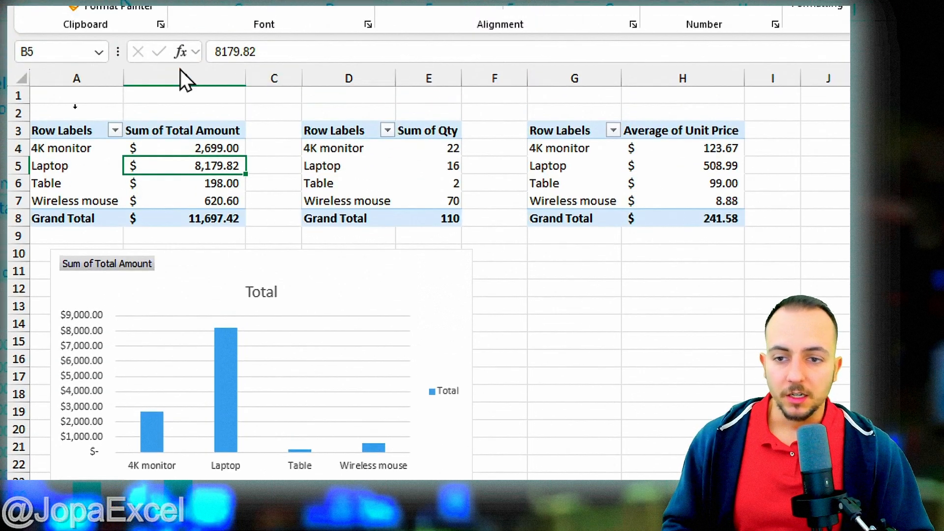
# Step: Compare the source sales table on Sheet1 with the PivotTables and chart on Sheet2, finishing on Sheet1
pyautogui.click(88, 129)
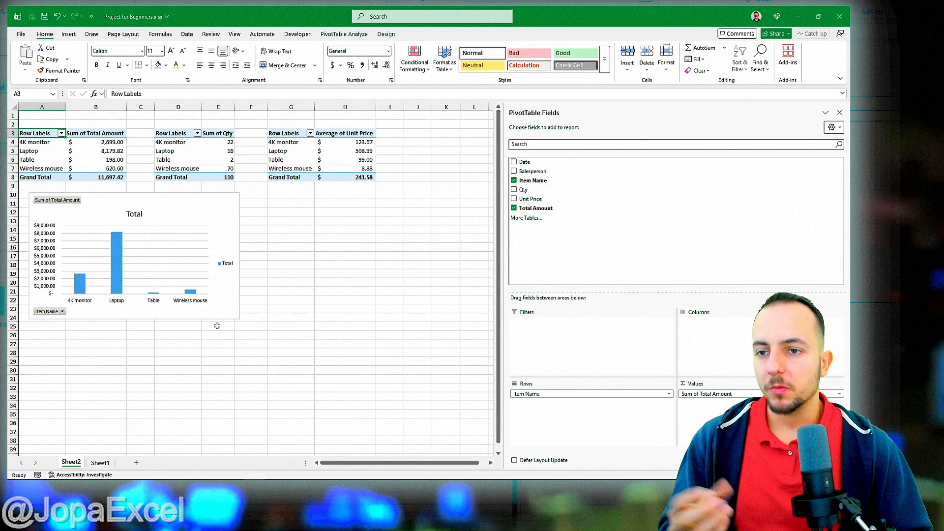
pyautogui.click(105, 462)
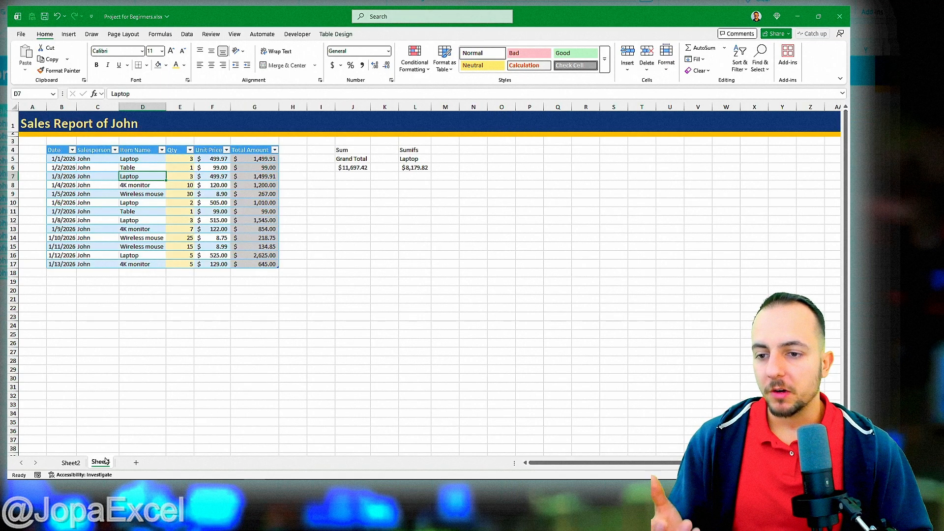
pyautogui.click(58, 149)
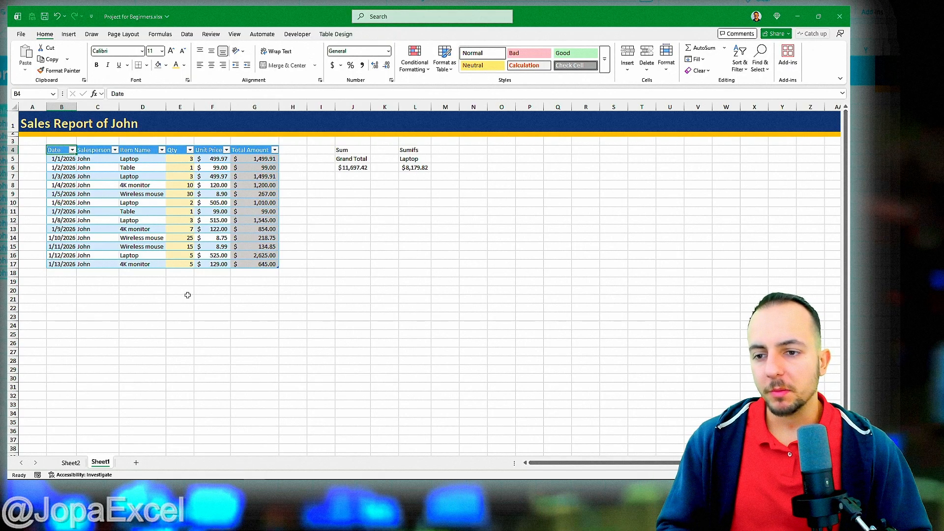
pyautogui.click(71, 463)
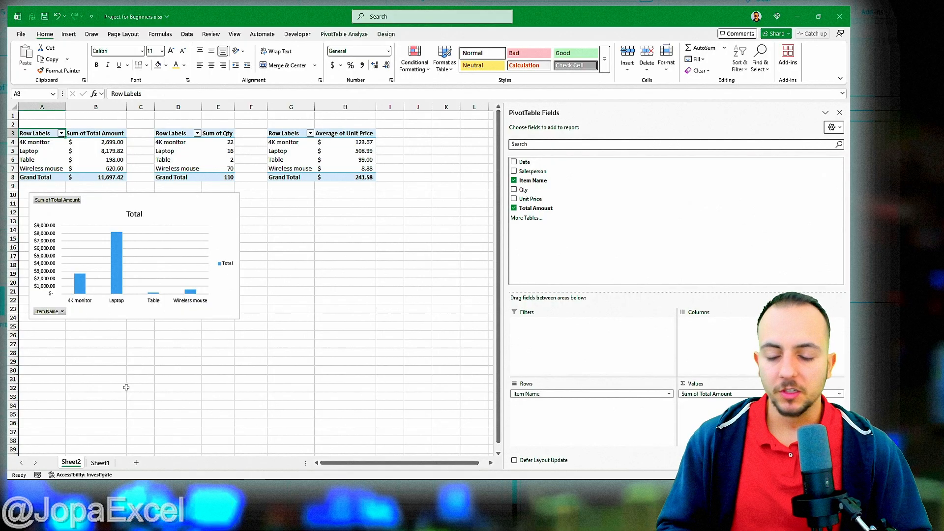
pyautogui.click(100, 462)
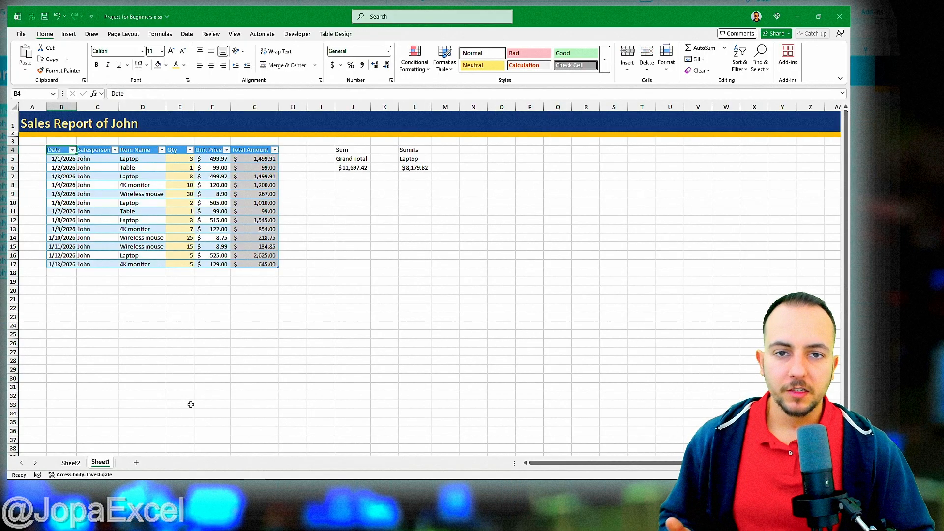